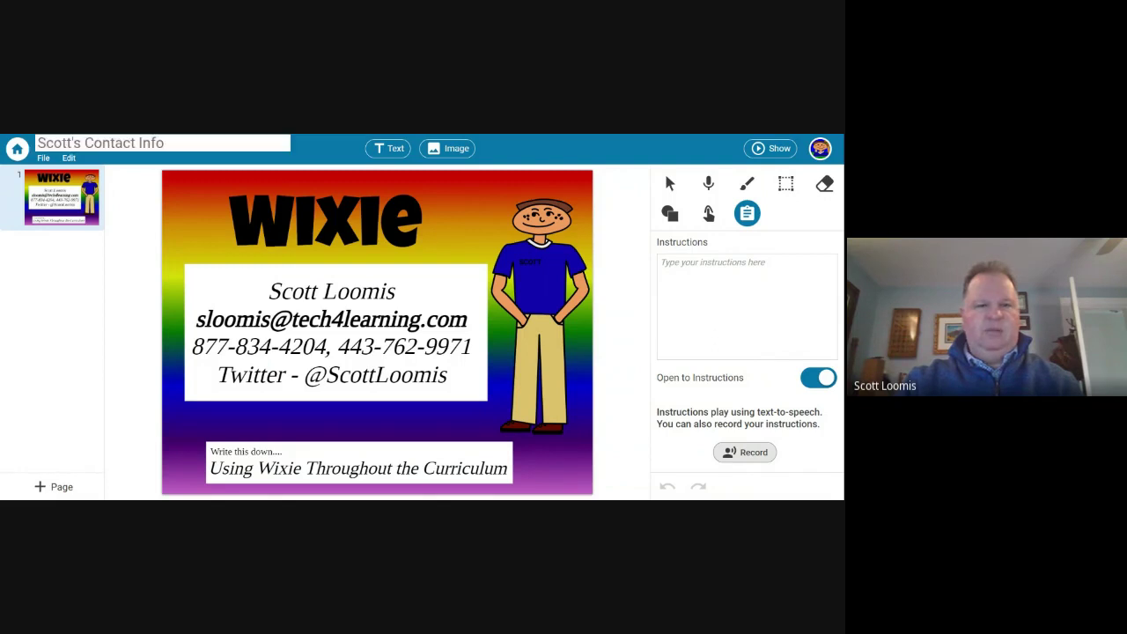
Close and reopen the contact info project, close it again, then show the Curriculum subject folders.
{"action": "left_click", "coordinate": [16, 148]}
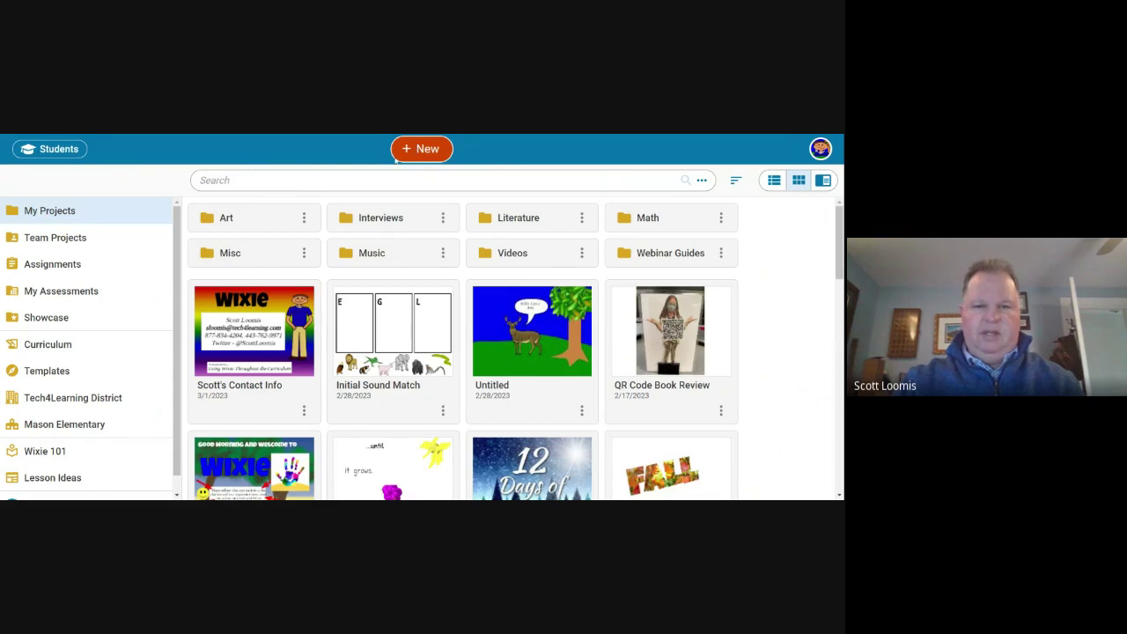
{"action": "left_click", "coordinate": [395, 158]}
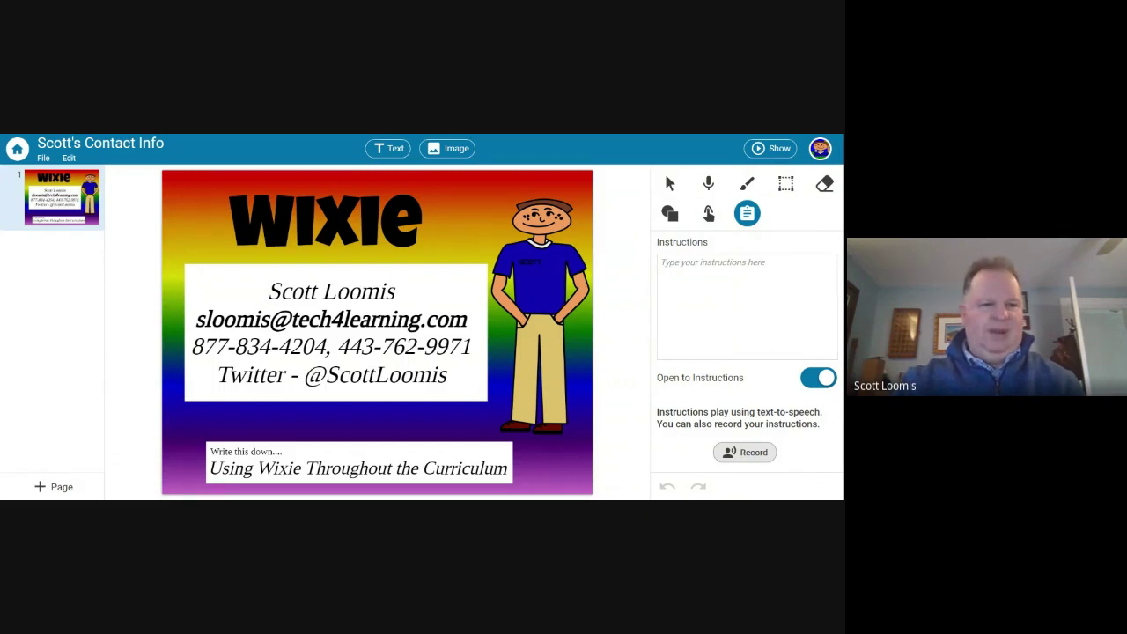
{"action": "left_click", "coordinate": [17, 148]}
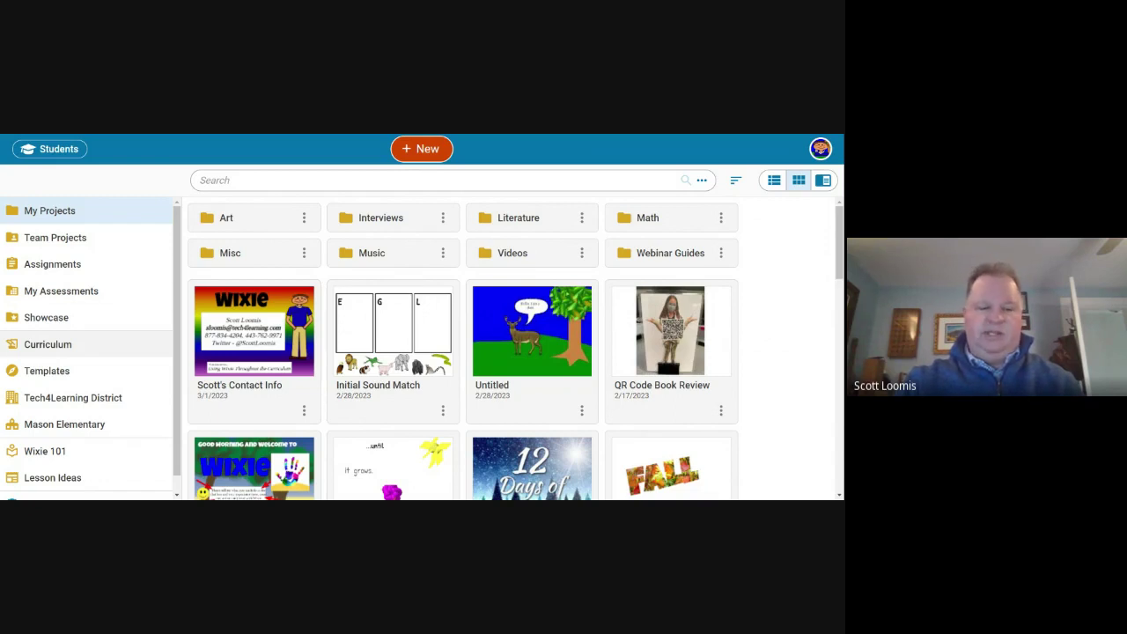
{"action": "left_click", "coordinate": [63, 349]}
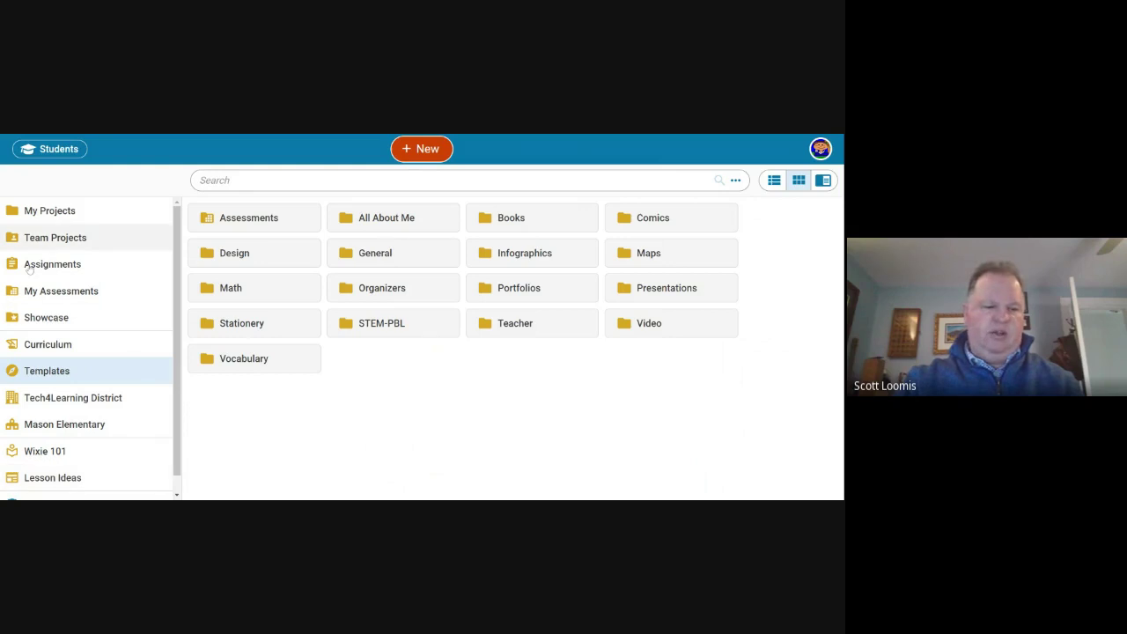
Open the Wixie 101 training videos from the sidebar.
{"action": "left_click", "coordinate": [59, 455]}
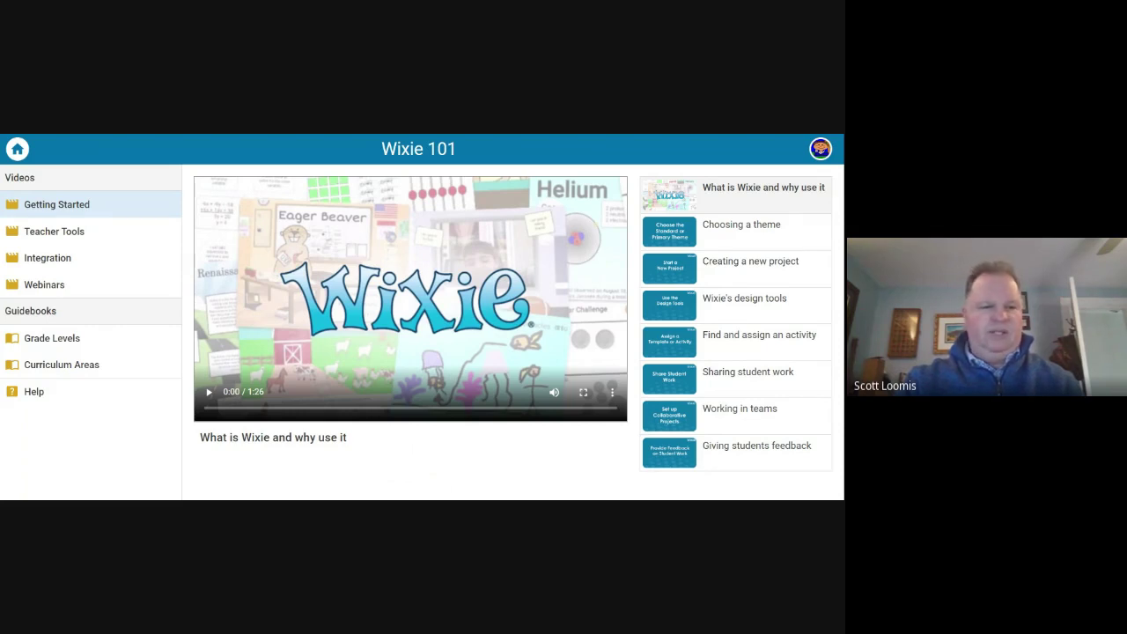
Browse the Teacher Tools videos, then scroll through the Integration videos.
{"action": "left_click", "coordinate": [86, 234]}
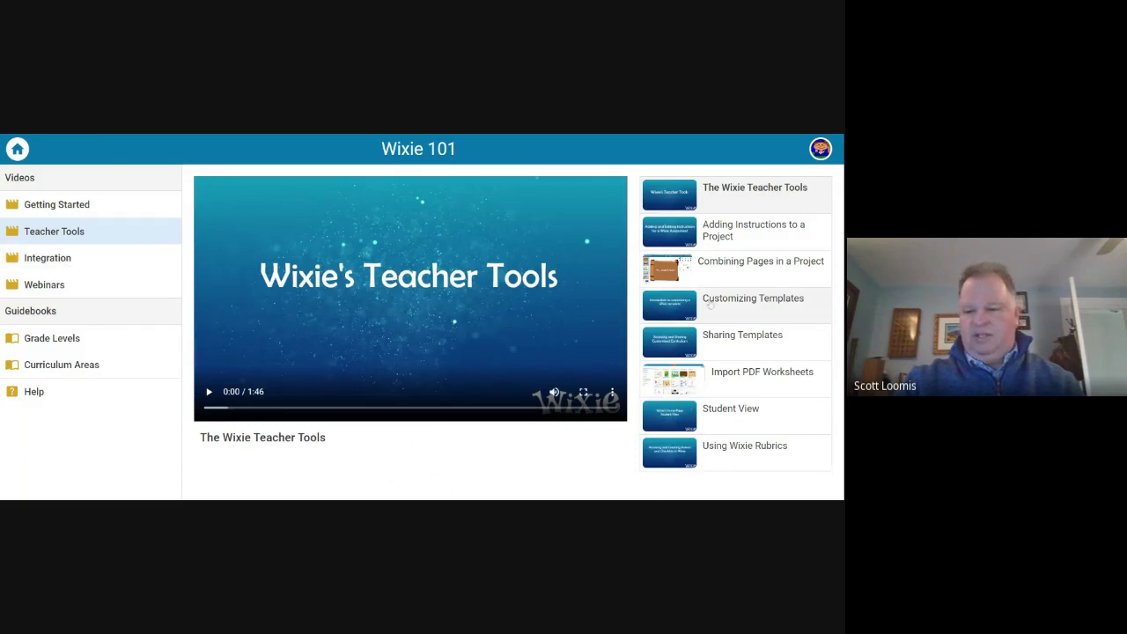
{"action": "left_click", "coordinate": [55, 257]}
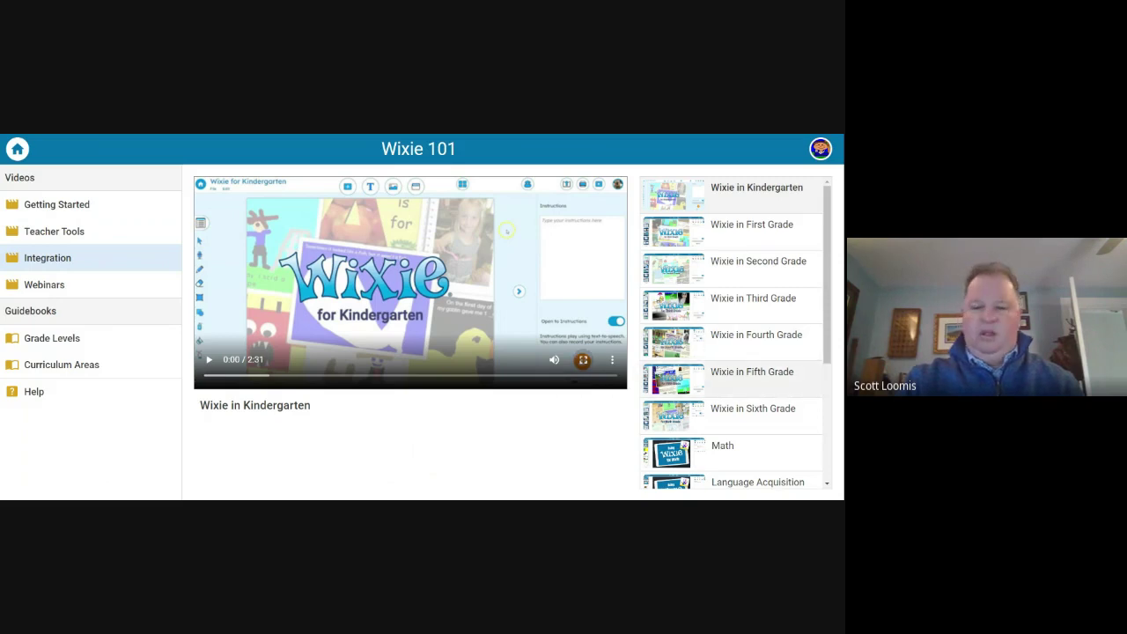
{"action": "scroll", "coordinate": [755, 423], "scroll_direction": "down", "scroll_amount": 3}
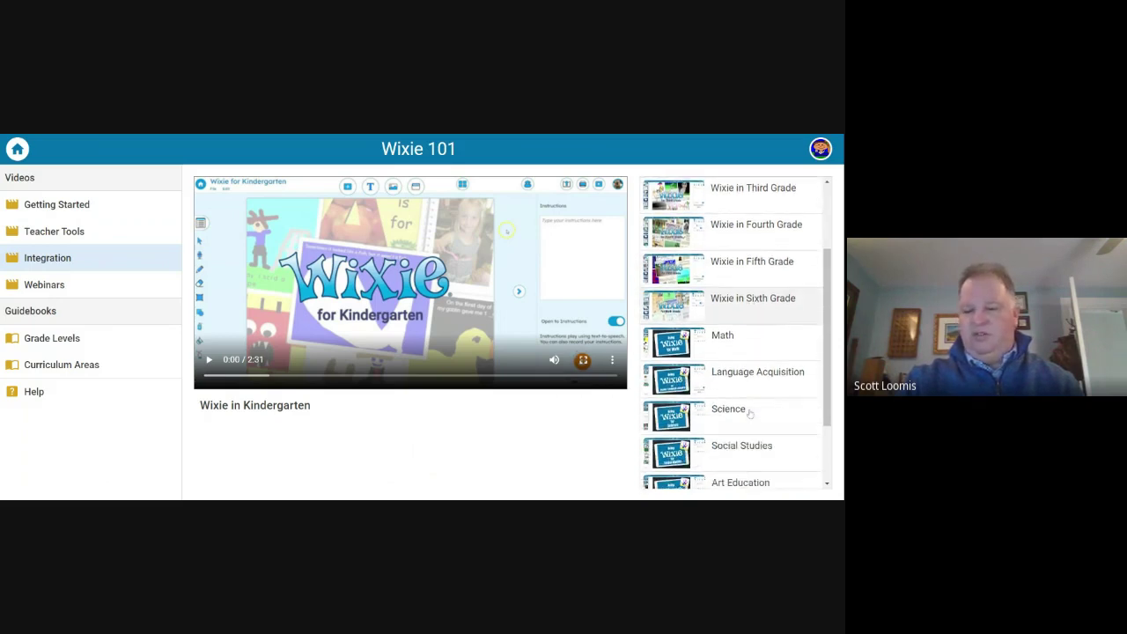
{"action": "scroll", "coordinate": [754, 432], "scroll_direction": "down", "scroll_amount": 2}
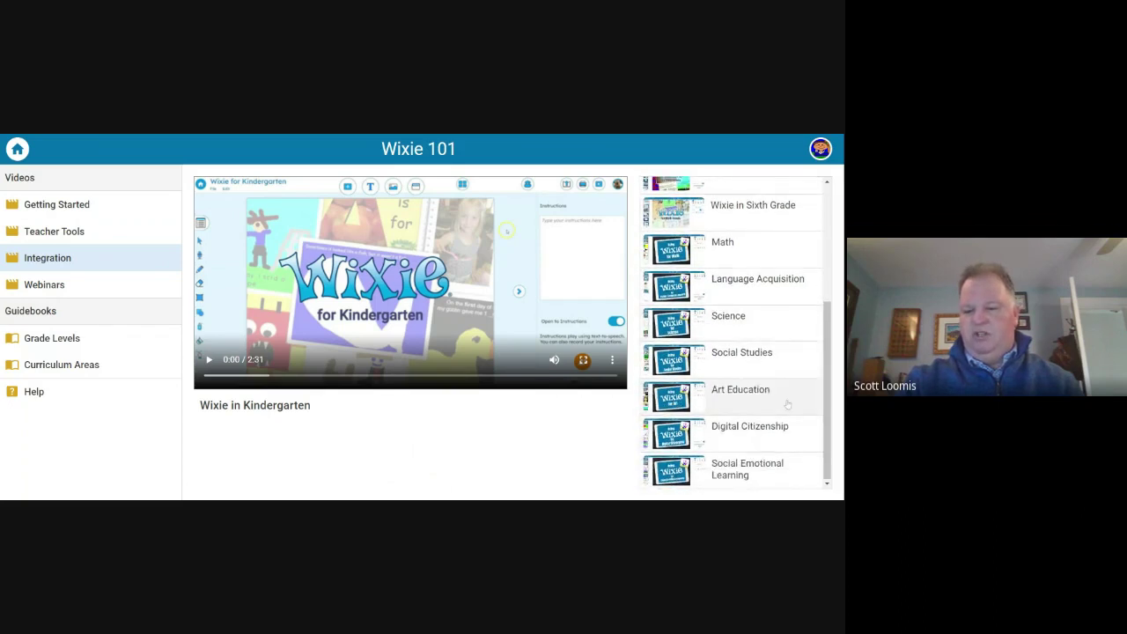
View the Webinars videos, then the Grade Levels and Curriculum Areas guidebooks.
{"action": "left_click", "coordinate": [48, 284]}
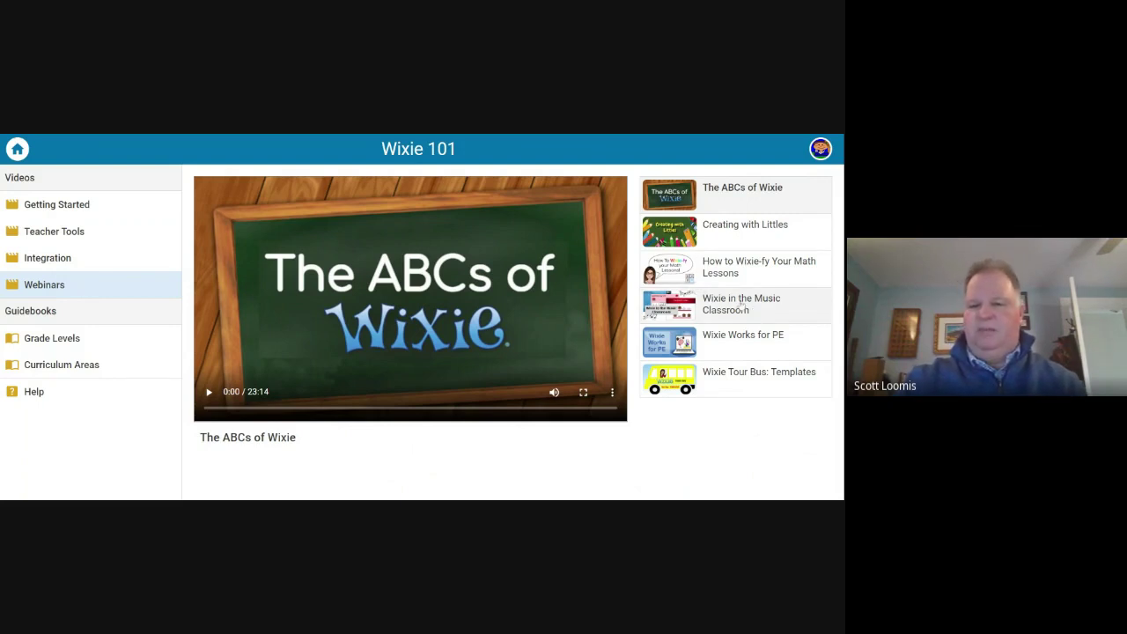
{"action": "left_click", "coordinate": [94, 342]}
{"action": "left_click", "coordinate": [83, 366]}
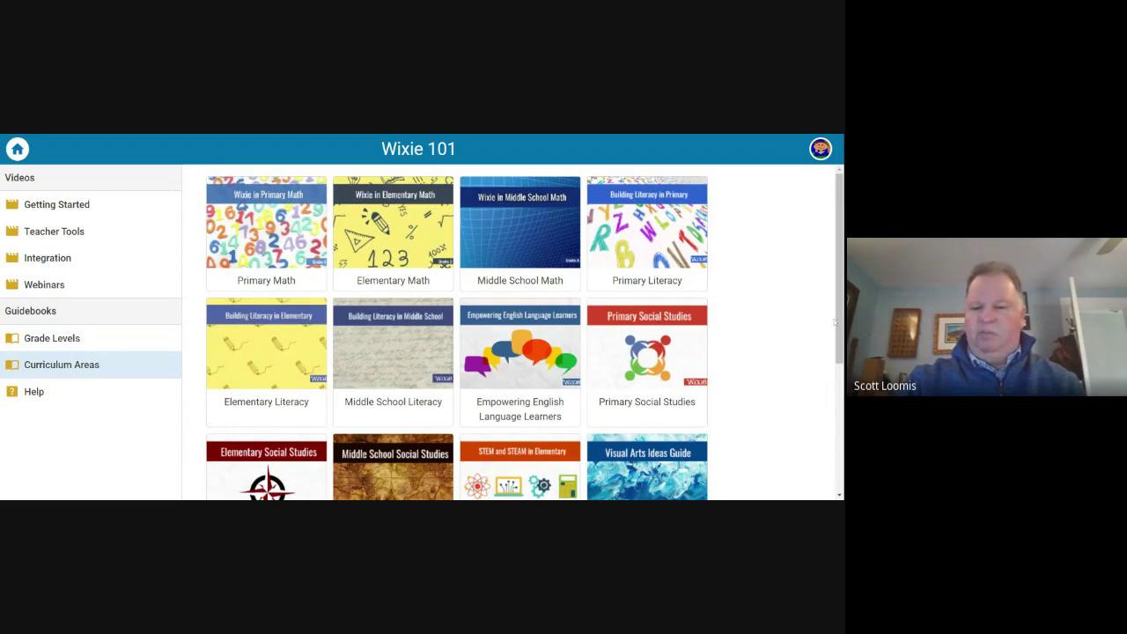
{"action": "scroll", "coordinate": [814, 329], "scroll_direction": "down", "scroll_amount": 2}
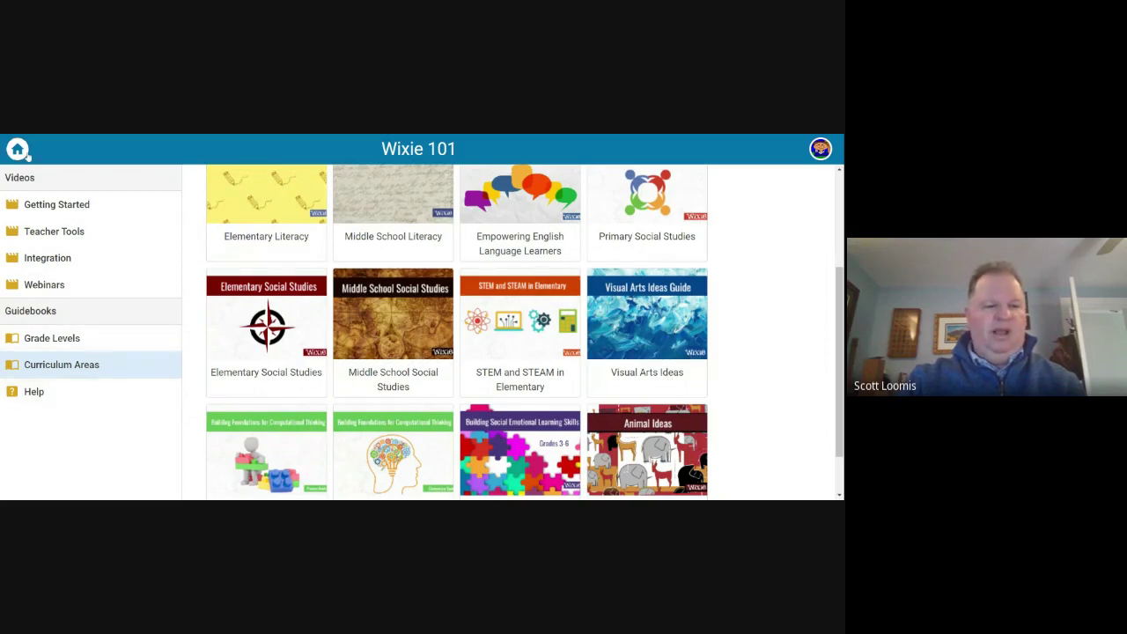
Go to Lesson Ideas and show the 1st Grade lesson ideas.
{"action": "left_click", "coordinate": [19, 150]}
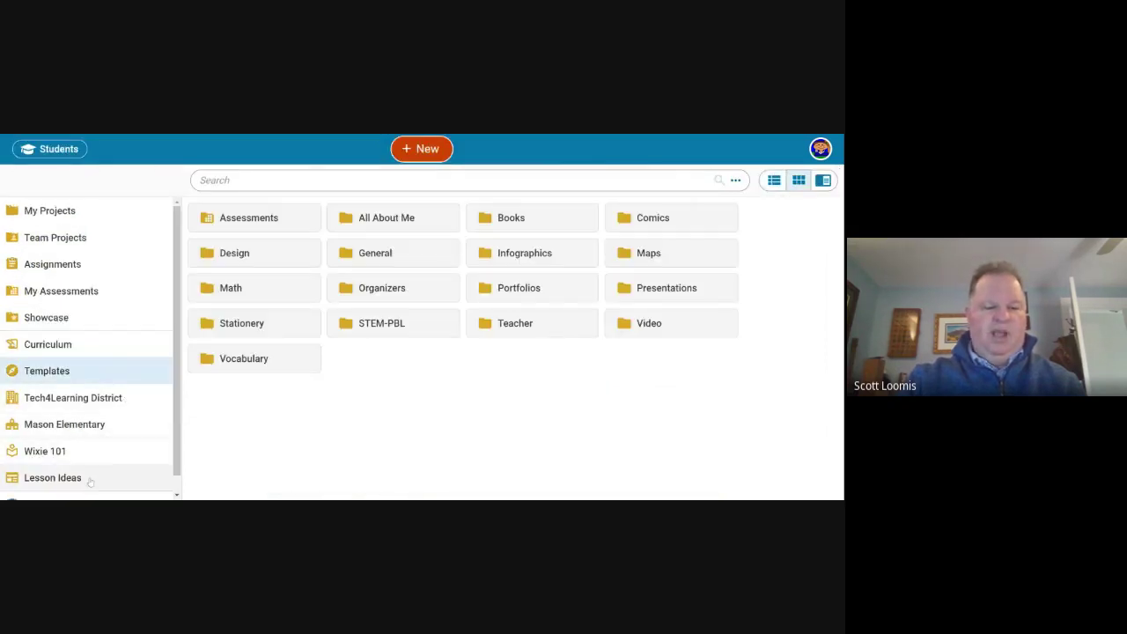
{"action": "left_click", "coordinate": [89, 476]}
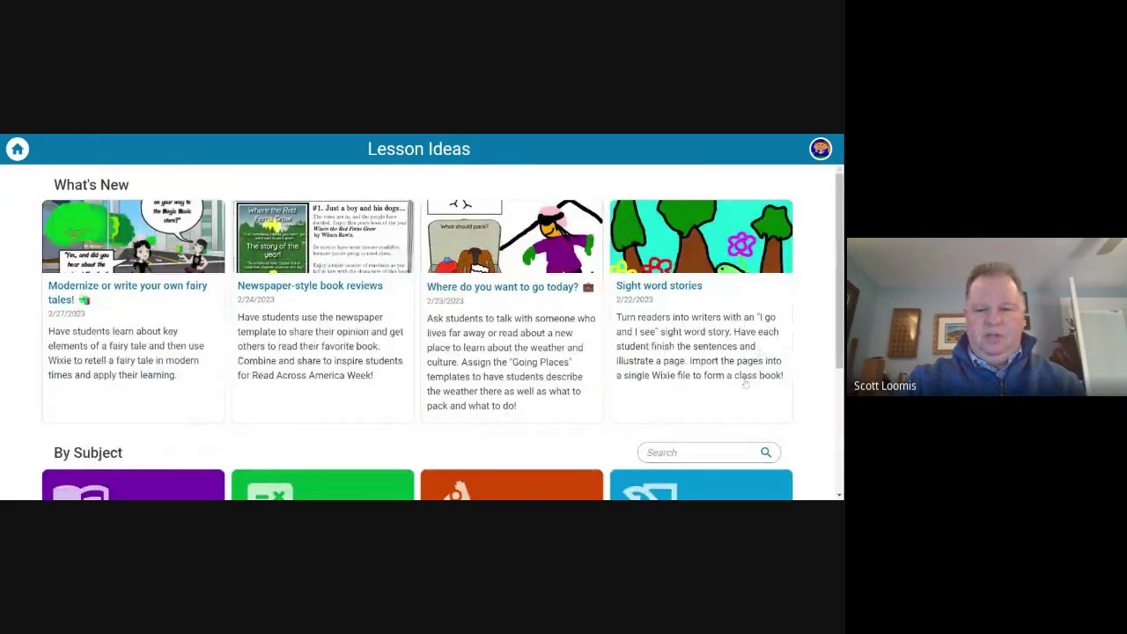
{"action": "scroll", "coordinate": [747, 379], "scroll_direction": "down", "scroll_amount": 3}
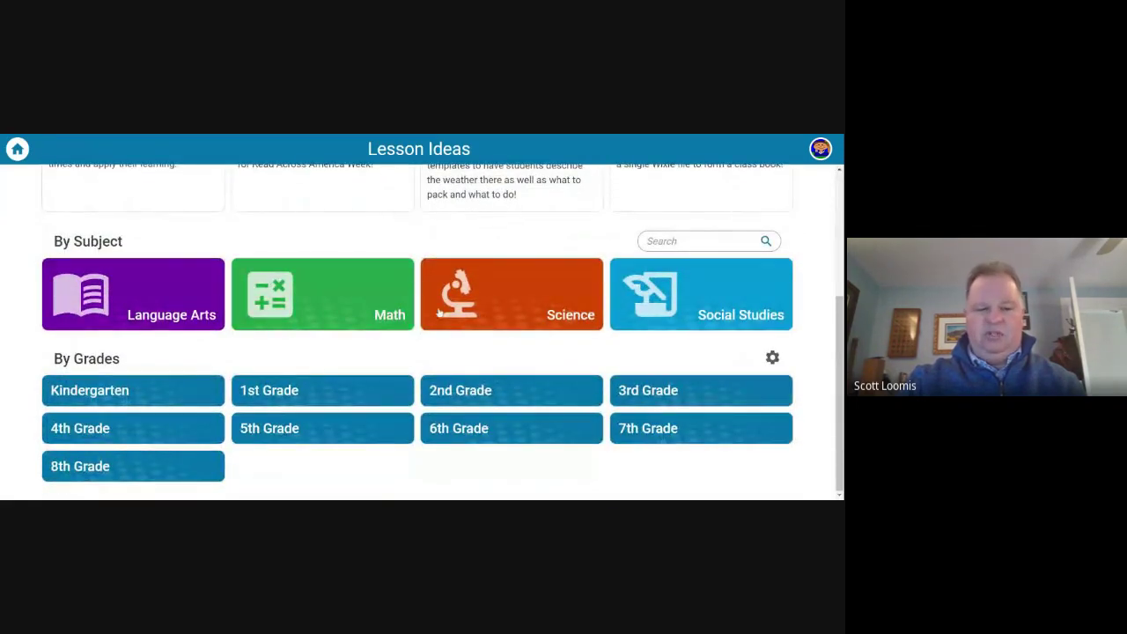
{"action": "left_click", "coordinate": [293, 398]}
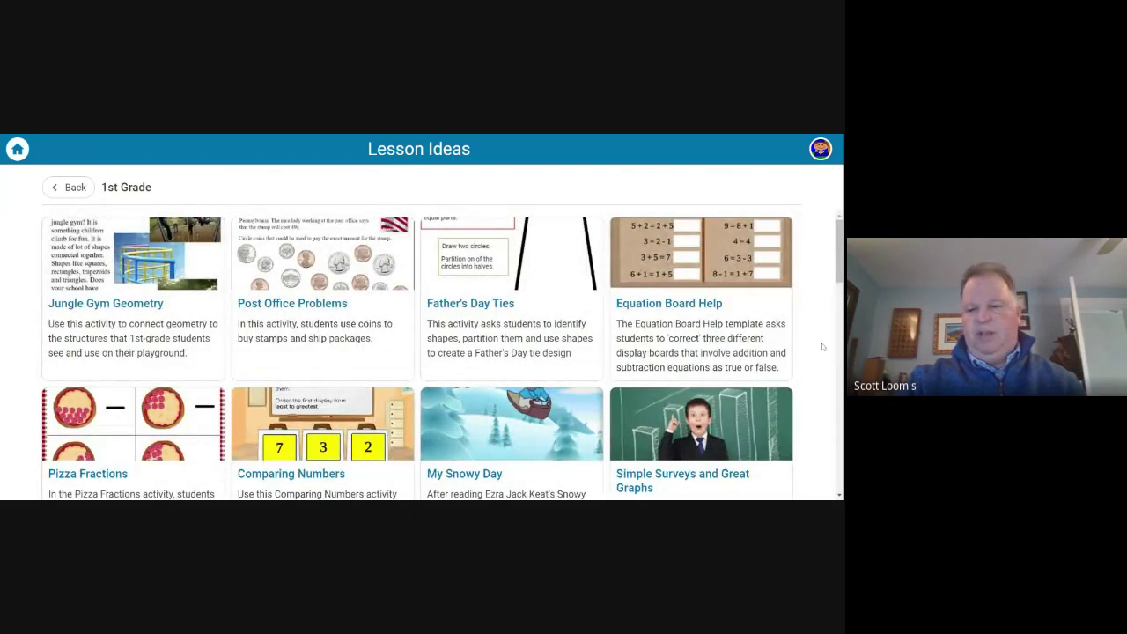
Scroll through the 1st Grade activities, then return to the Templates folders.
{"action": "scroll", "coordinate": [819, 349], "scroll_direction": "down", "scroll_amount": 3}
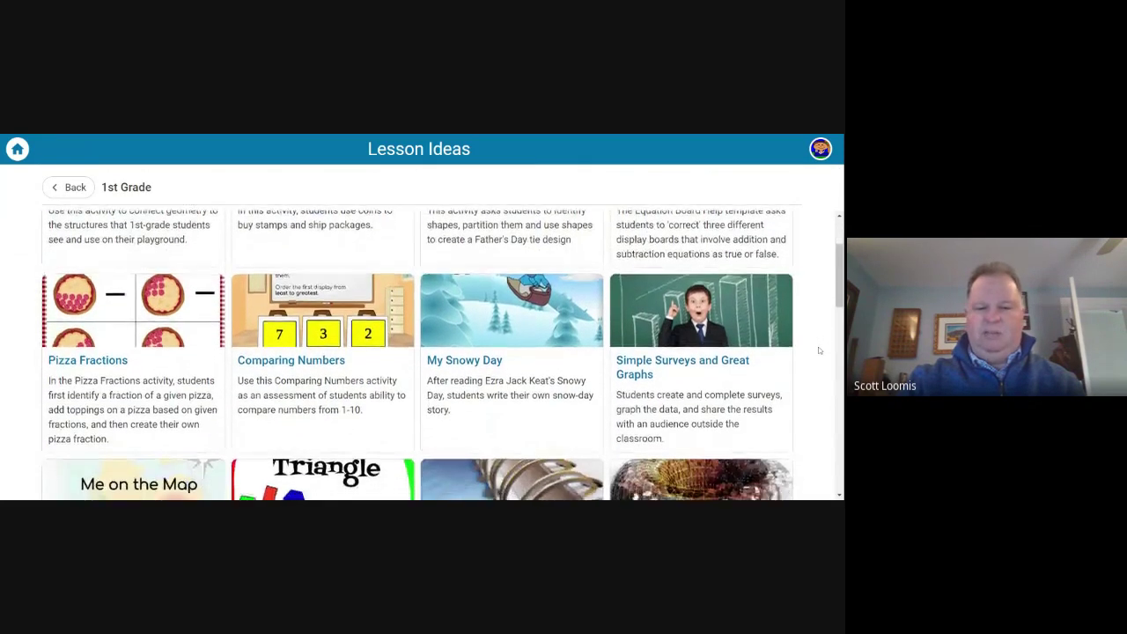
{"action": "scroll", "coordinate": [819, 350], "scroll_direction": "down", "scroll_amount": 3}
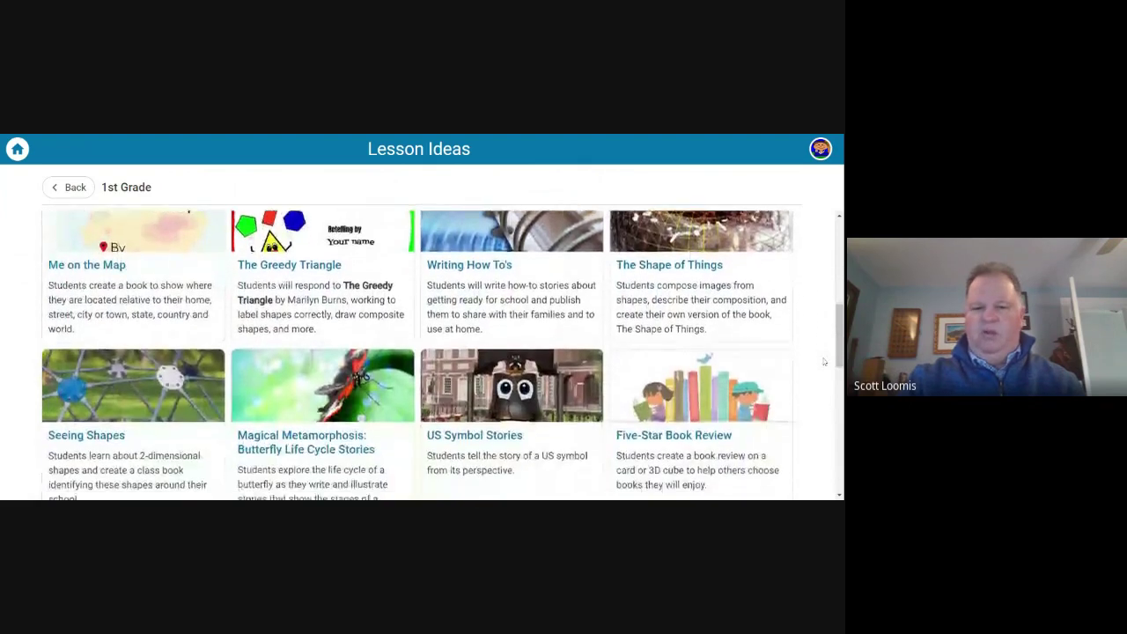
{"action": "scroll", "coordinate": [825, 361], "scroll_direction": "down", "scroll_amount": 5}
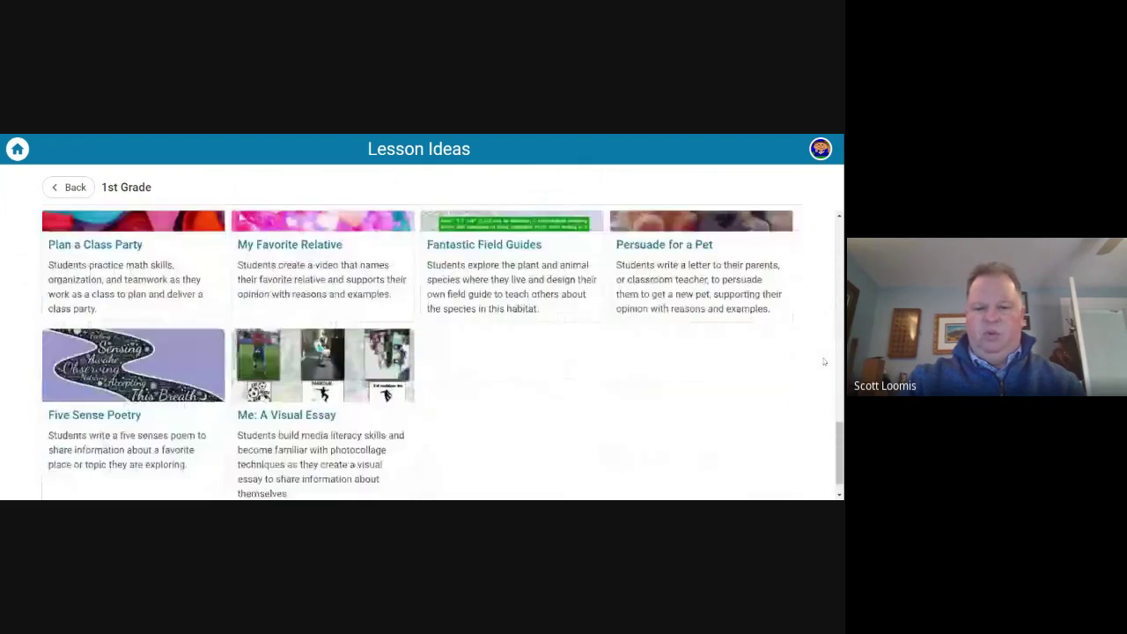
{"action": "scroll", "coordinate": [825, 361], "scroll_direction": "up", "scroll_amount": 10}
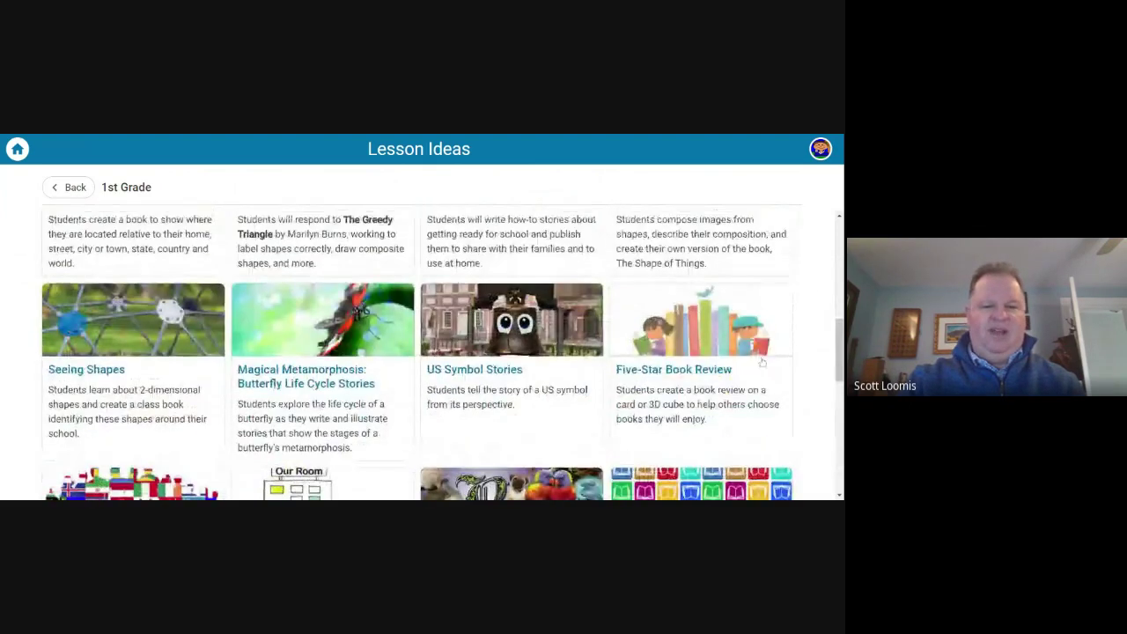
{"action": "scroll", "coordinate": [762, 362], "scroll_direction": "up", "scroll_amount": 1}
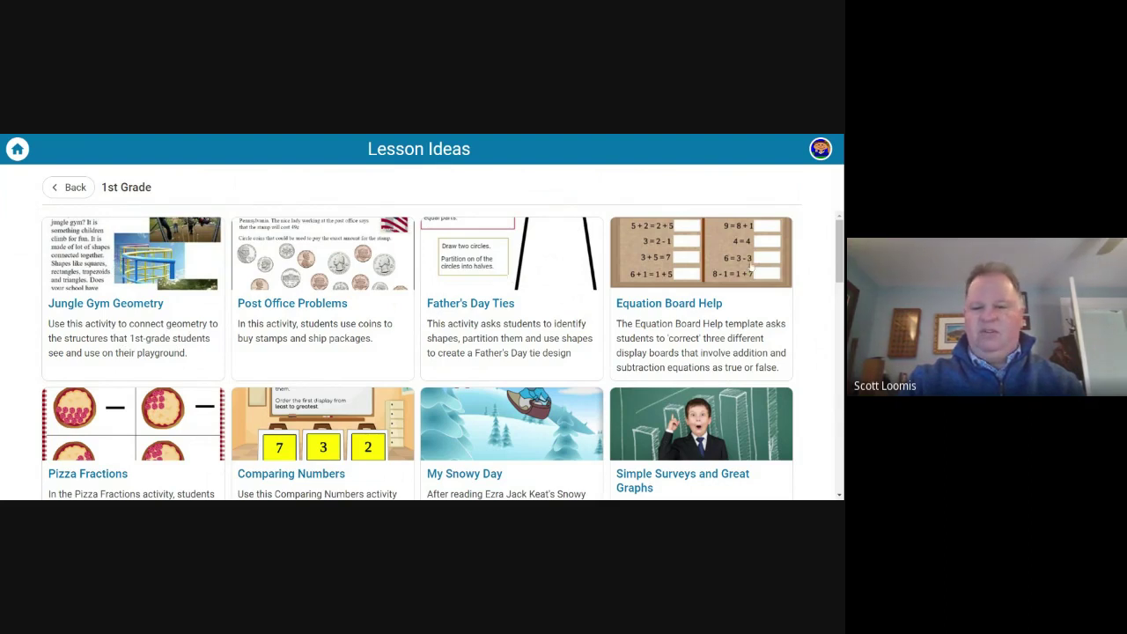
{"action": "scroll", "coordinate": [802, 380], "scroll_direction": "down", "scroll_amount": 3}
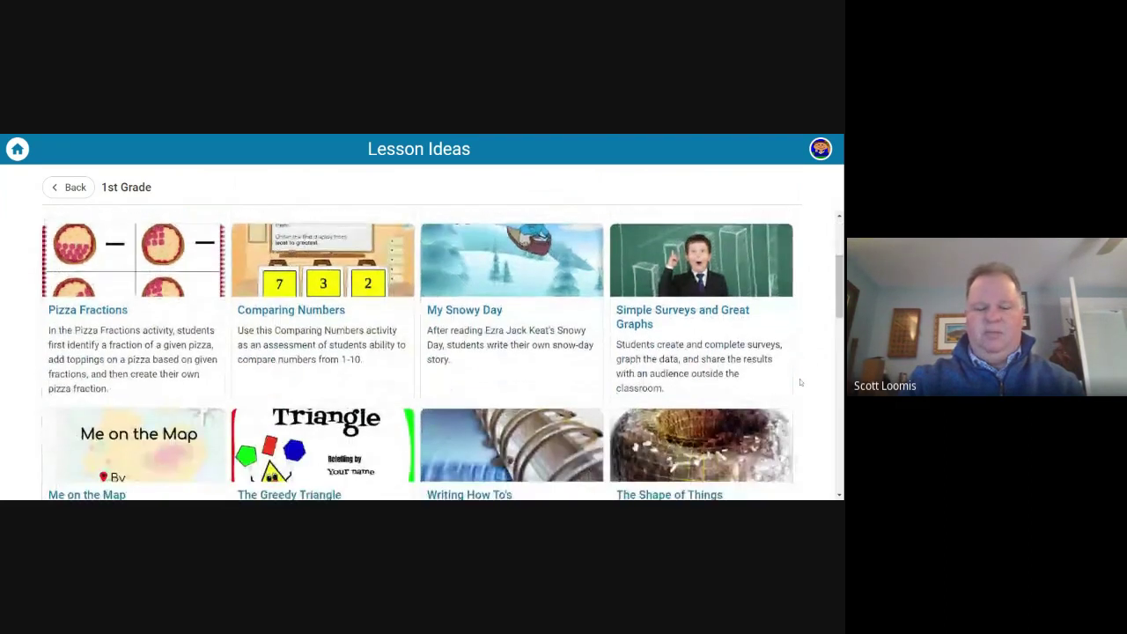
{"action": "scroll", "coordinate": [800, 383], "scroll_direction": "up", "scroll_amount": 3}
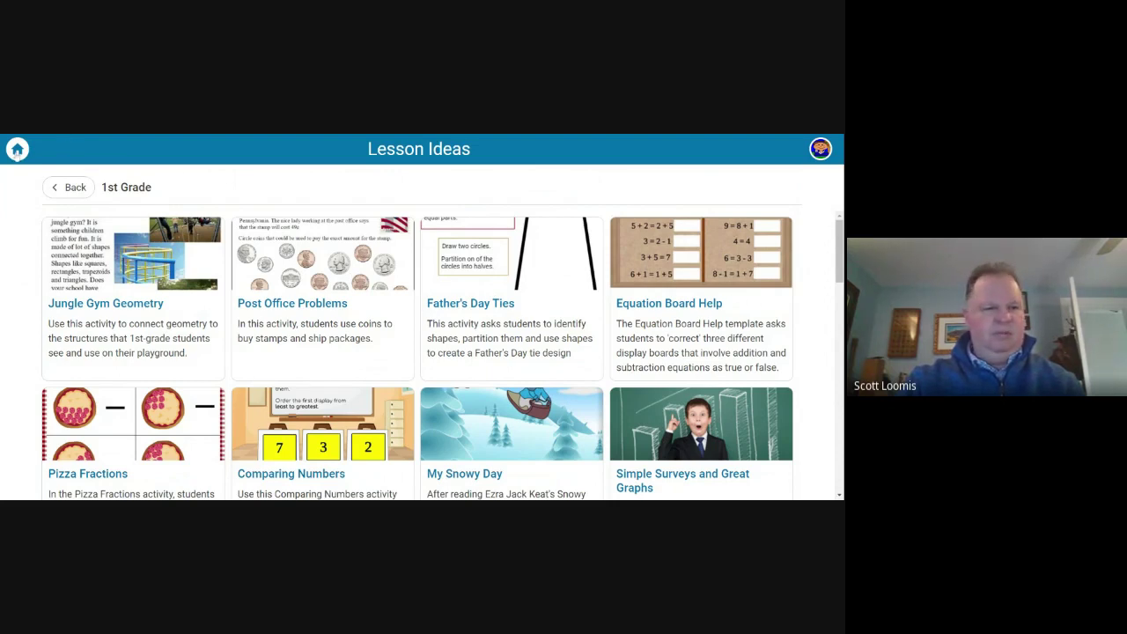
{"action": "left_click", "coordinate": [16, 149]}
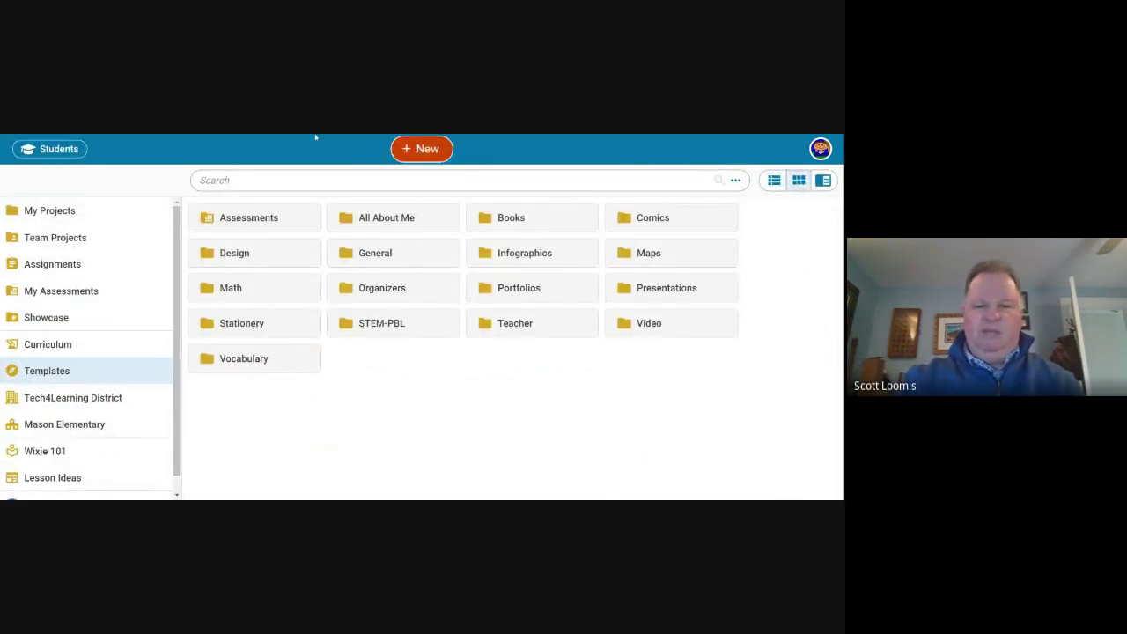
Create a new Book project from the Exploring Australia template.
{"action": "left_click", "coordinate": [422, 151]}
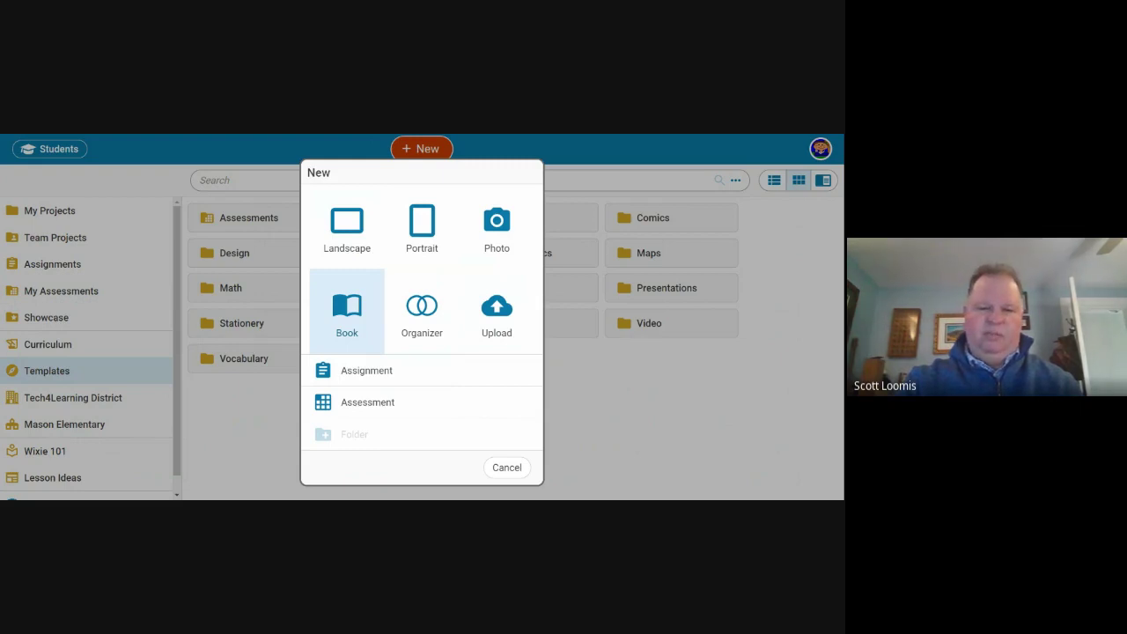
{"action": "left_click", "coordinate": [356, 312]}
{"action": "scroll", "coordinate": [608, 355], "scroll_direction": "down", "scroll_amount": 1}
{"action": "scroll", "coordinate": [607, 356], "scroll_direction": "down", "scroll_amount": 4}
{"action": "scroll", "coordinate": [647, 324], "scroll_direction": "up", "scroll_amount": 2}
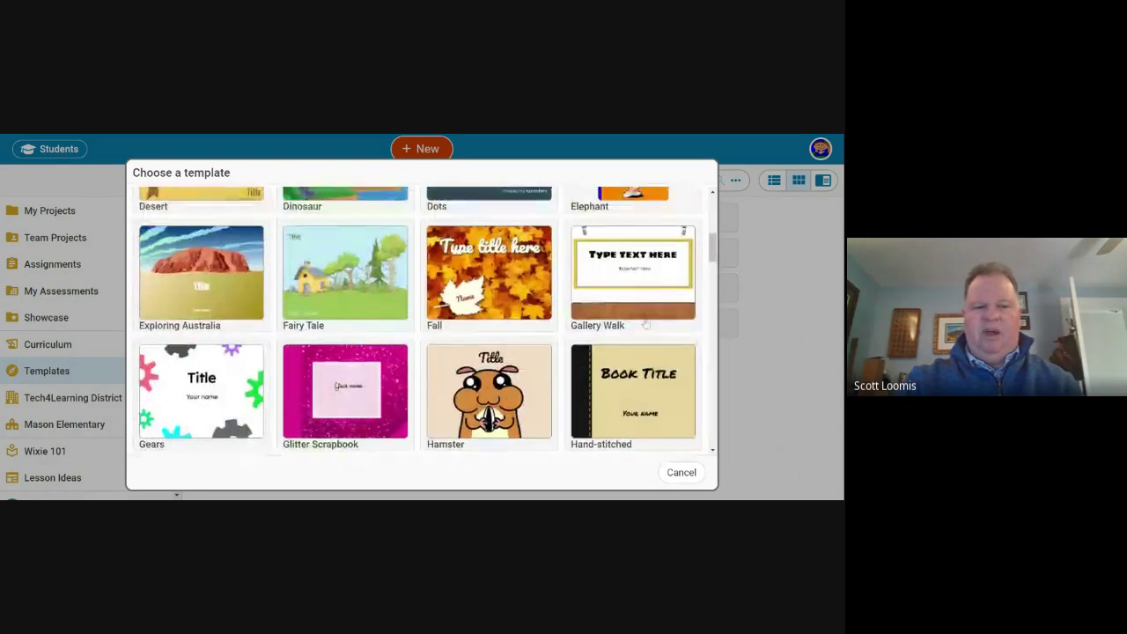
{"action": "scroll", "coordinate": [239, 286], "scroll_direction": "down", "scroll_amount": 1}
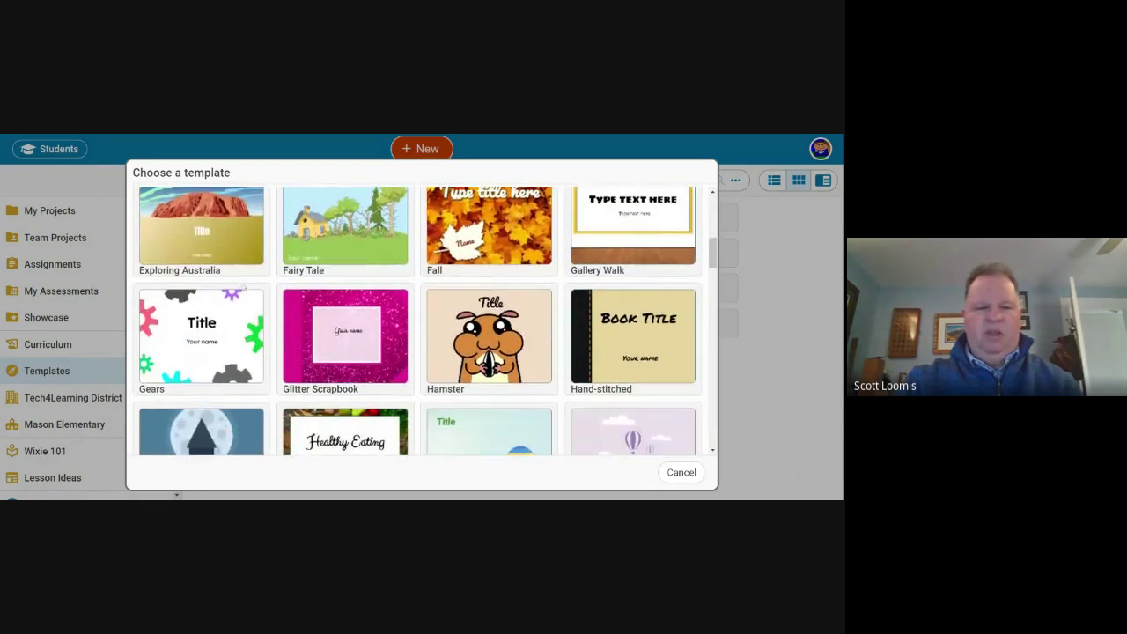
{"action": "left_click", "coordinate": [213, 242]}
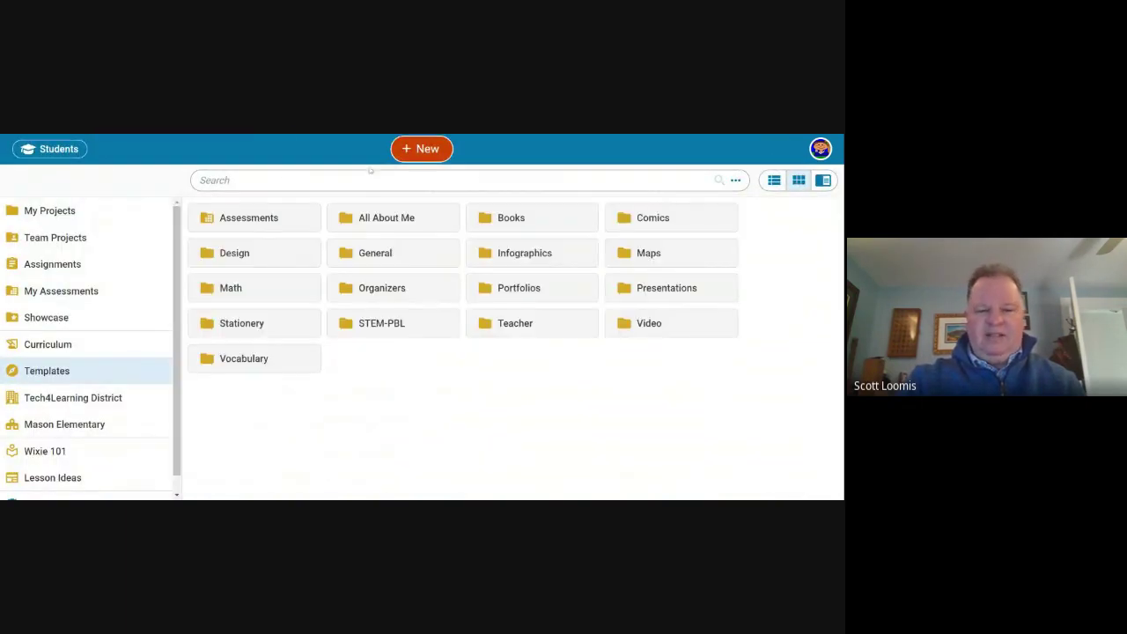
Browse the Organizer templates such as KWL, Main Idea and Pros and Cons, then cancel.
{"action": "left_click", "coordinate": [428, 151]}
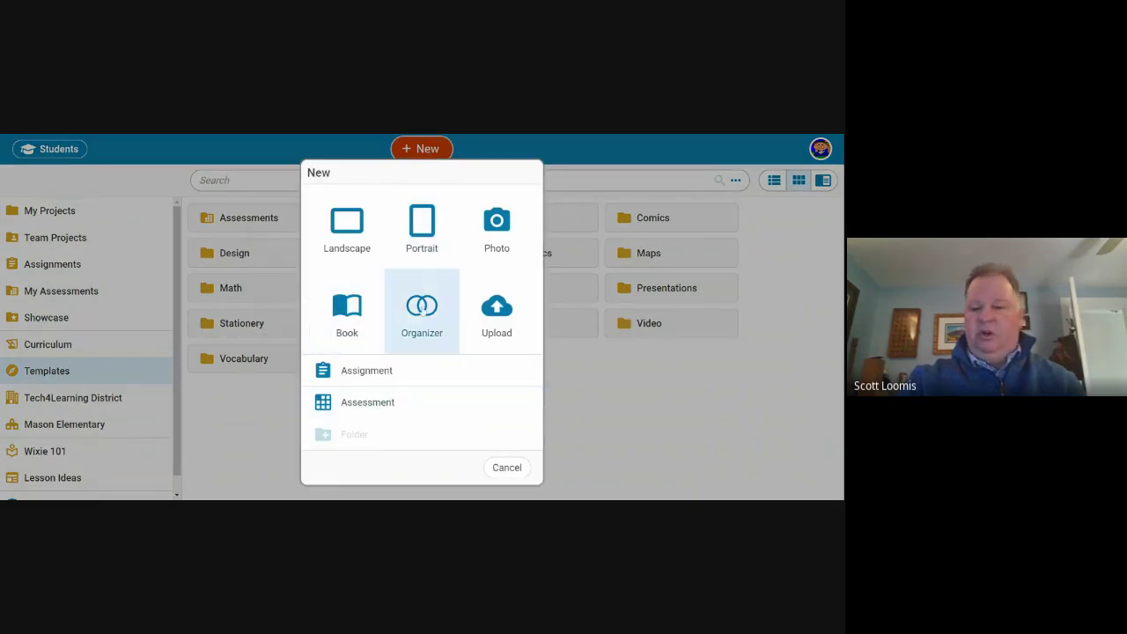
{"action": "left_click", "coordinate": [425, 310]}
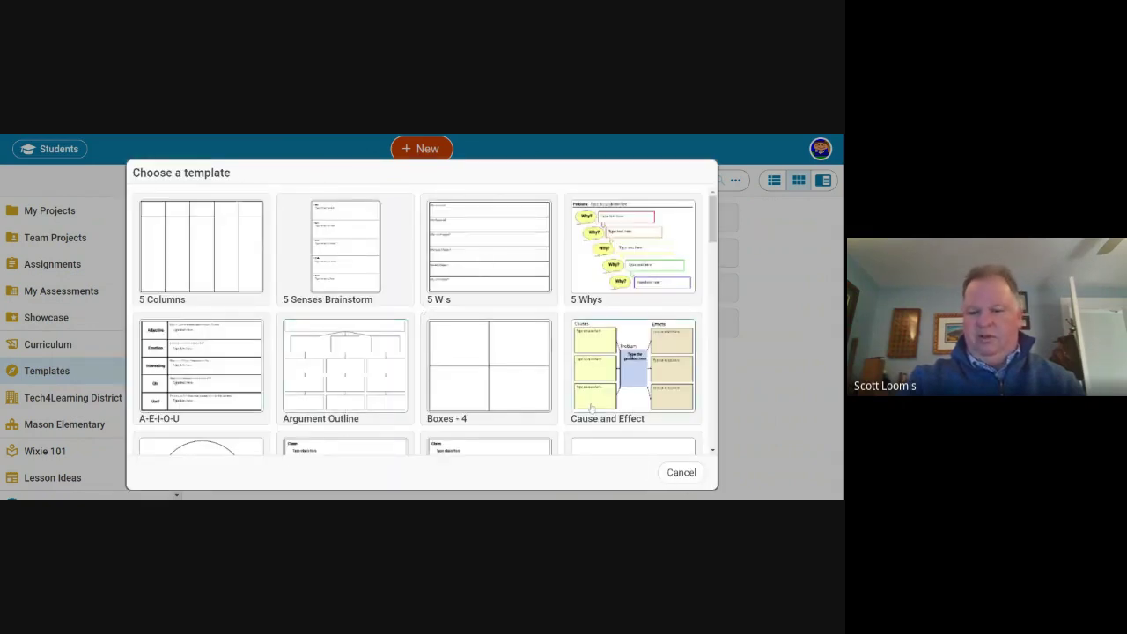
{"action": "scroll", "coordinate": [631, 397], "scroll_direction": "down", "scroll_amount": 5}
{"action": "scroll", "coordinate": [698, 481], "scroll_direction": "down", "scroll_amount": 5}
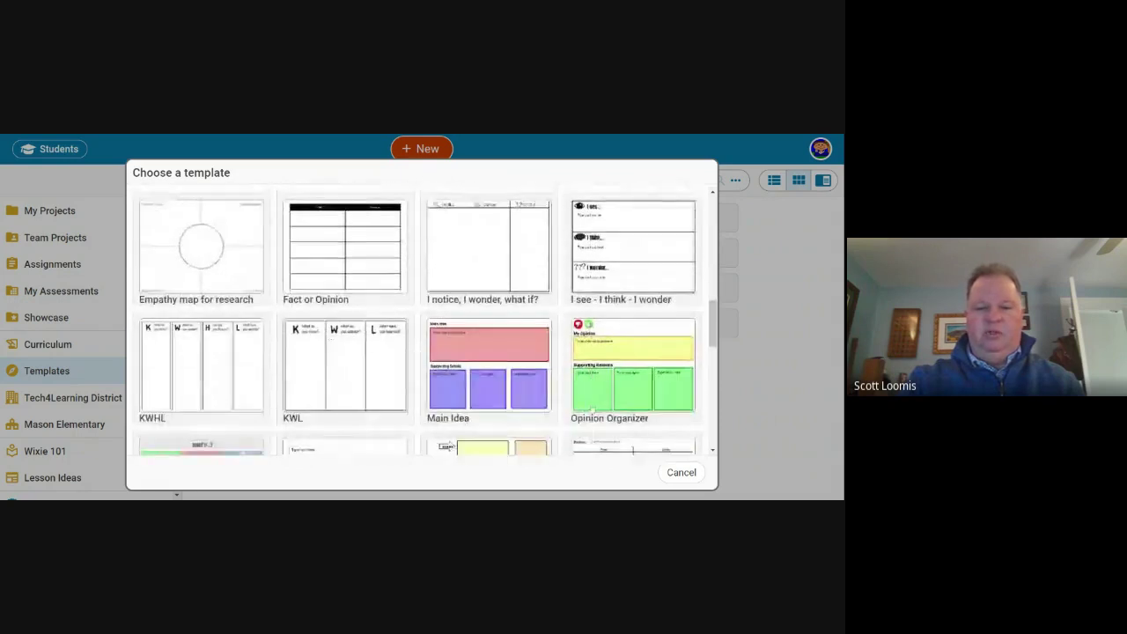
{"action": "left_click", "coordinate": [696, 480]}
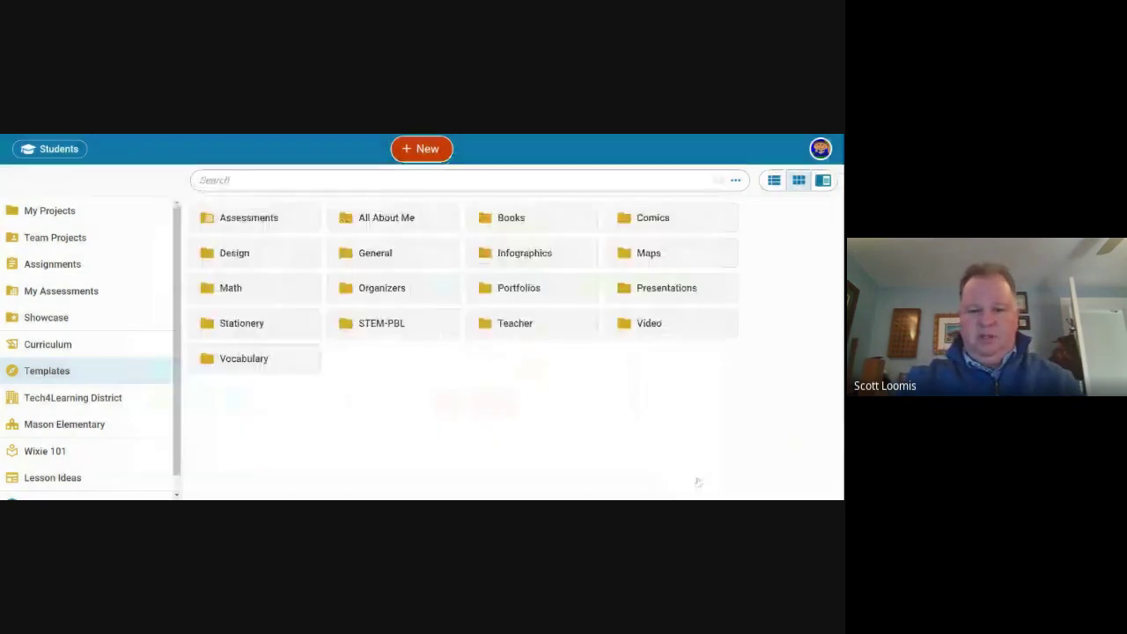
Start a new webcam Photo project, then cancel the photo capture.
{"action": "left_click", "coordinate": [421, 151]}
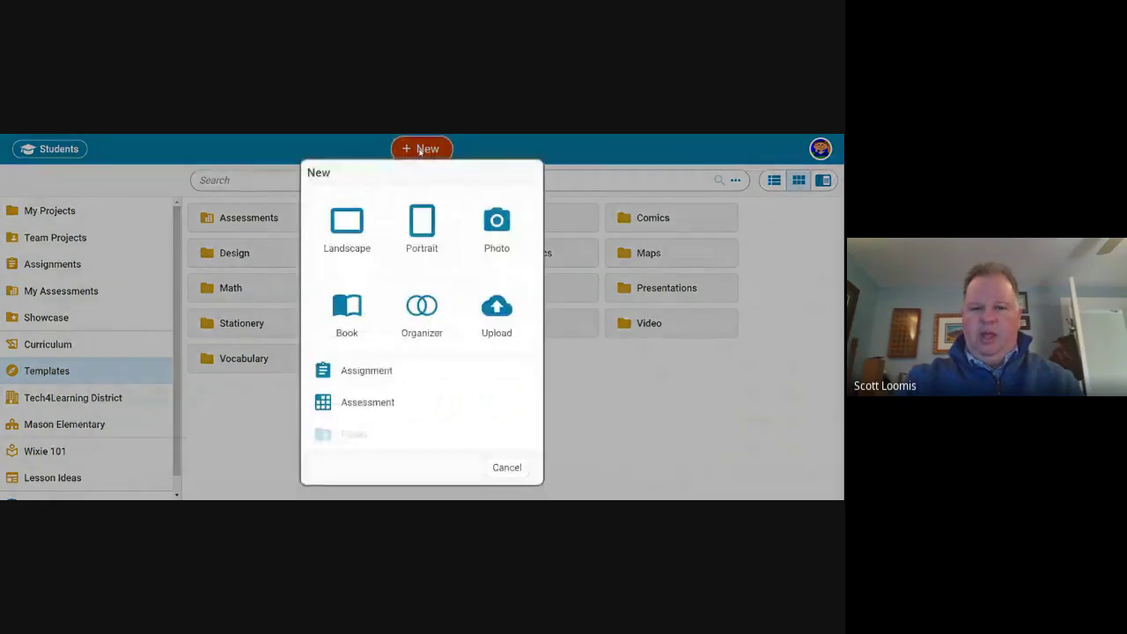
{"action": "left_click", "coordinate": [509, 217]}
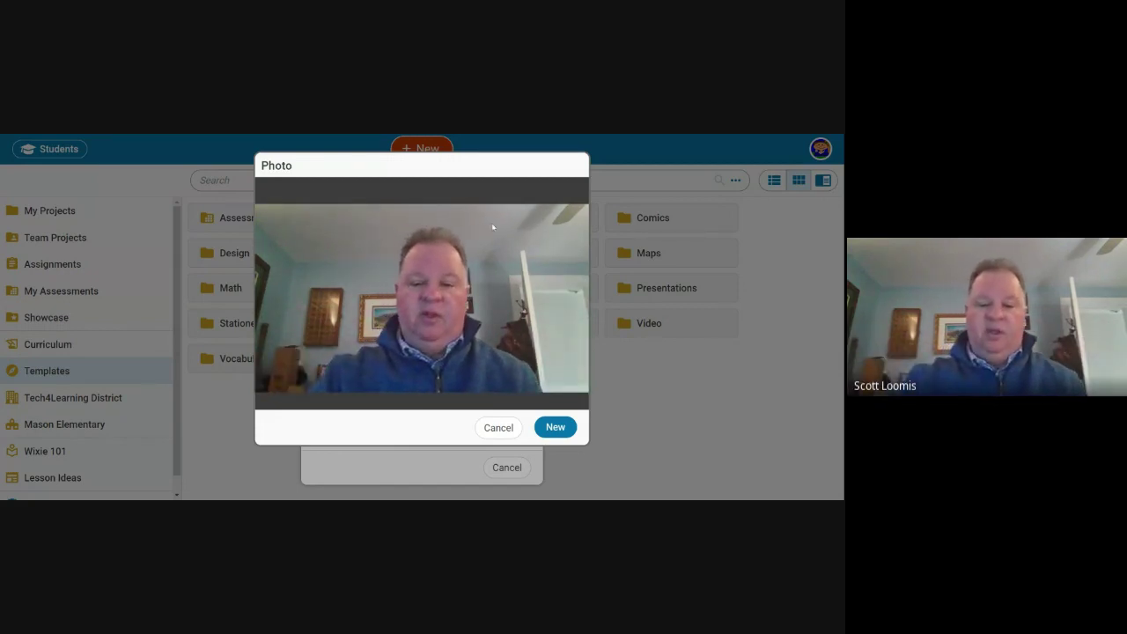
{"action": "left_click", "coordinate": [497, 429]}
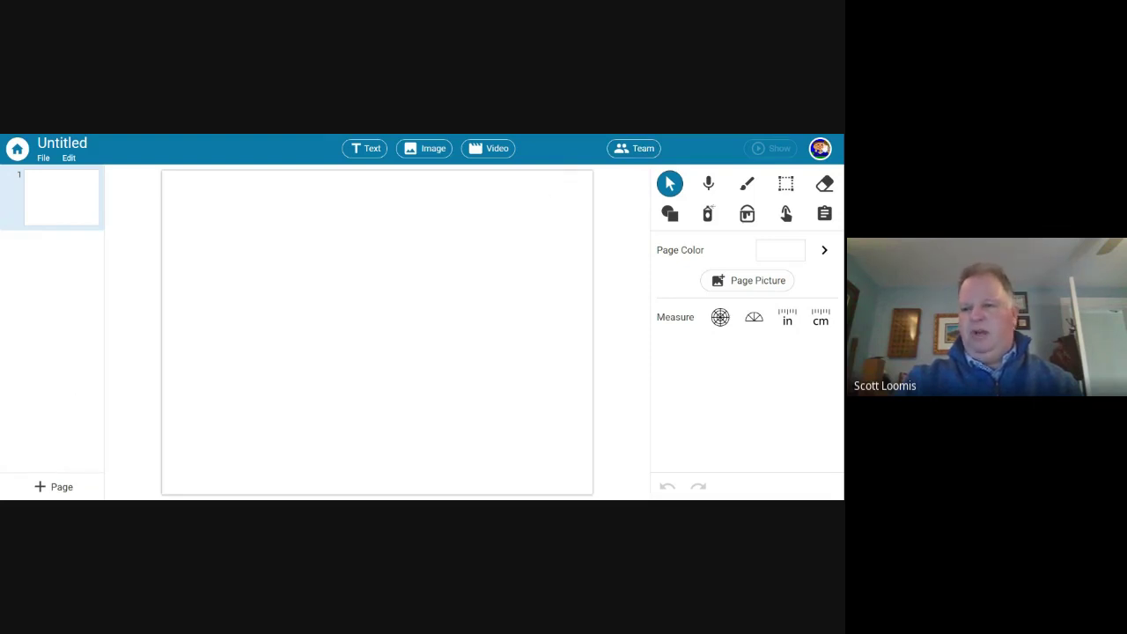
Open the profile avatar menu showing Settings, Switch Theme, Help and Log out.
{"action": "left_click", "coordinate": [819, 148]}
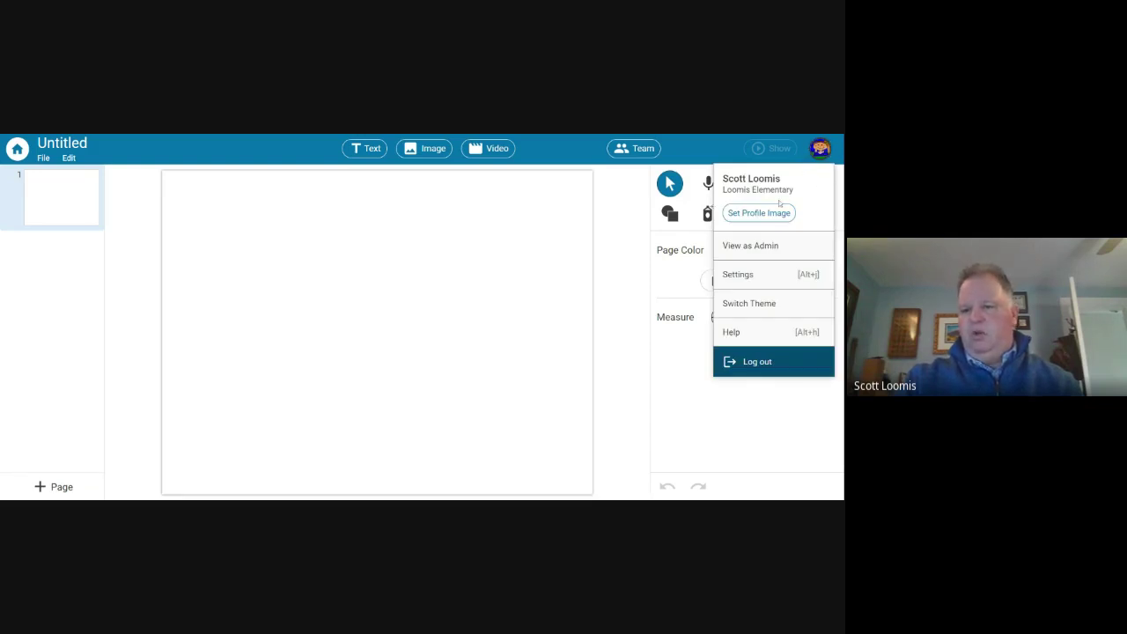
Choose Help from the account menu and expand the Collaboration folder's articles.
{"action": "left_click", "coordinate": [742, 337]}
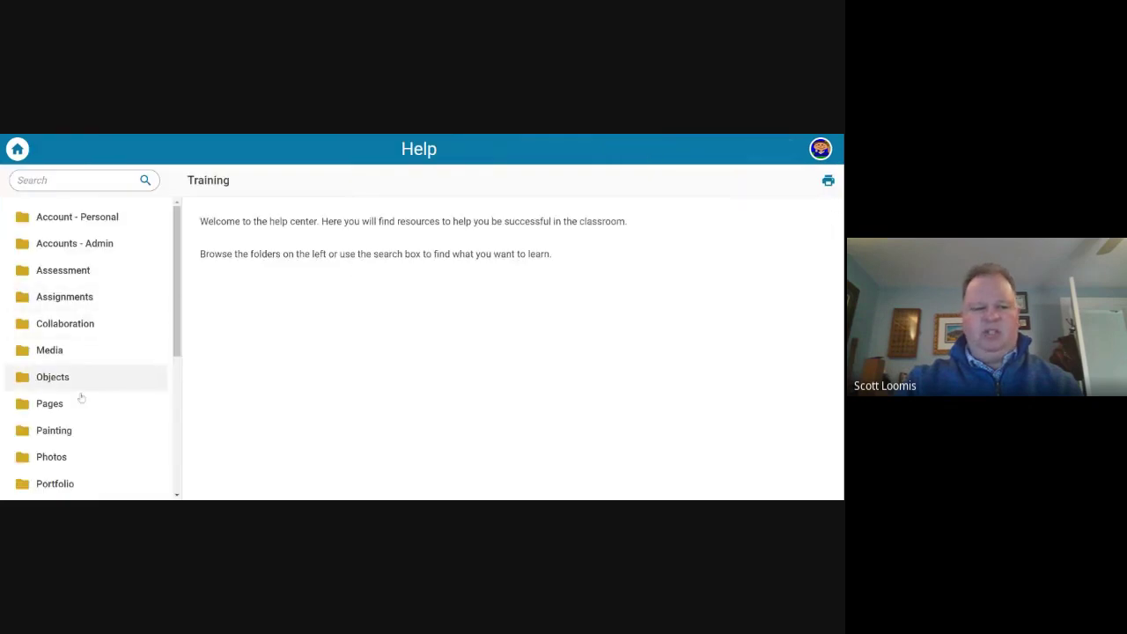
{"action": "left_click", "coordinate": [80, 327]}
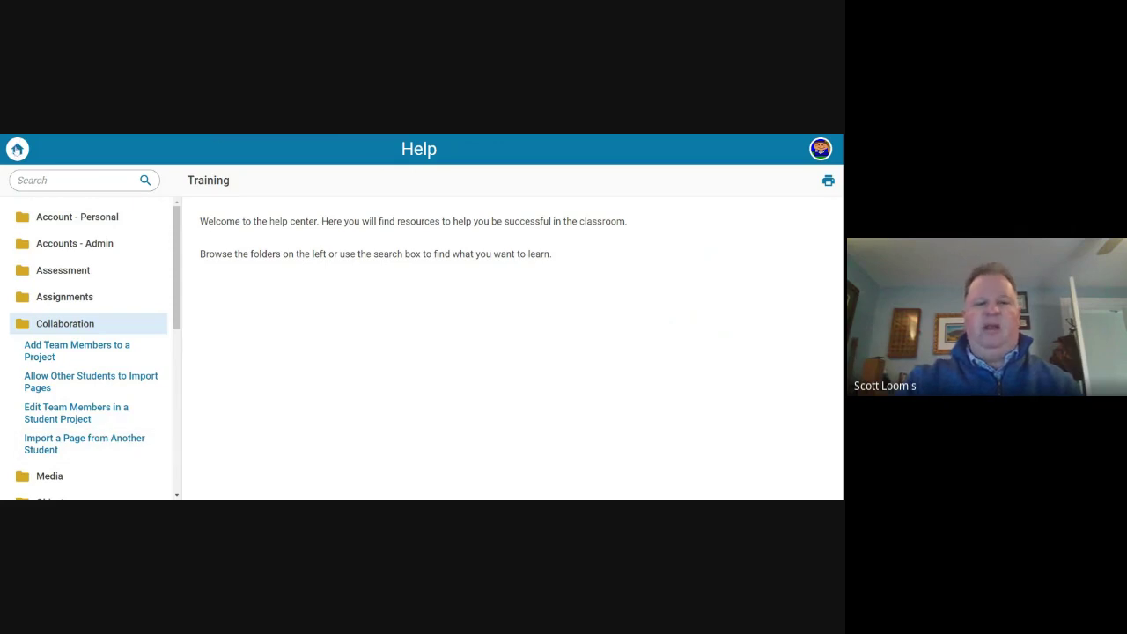
Return home to My Projects and create a new blank Landscape project.
{"action": "left_click", "coordinate": [18, 149]}
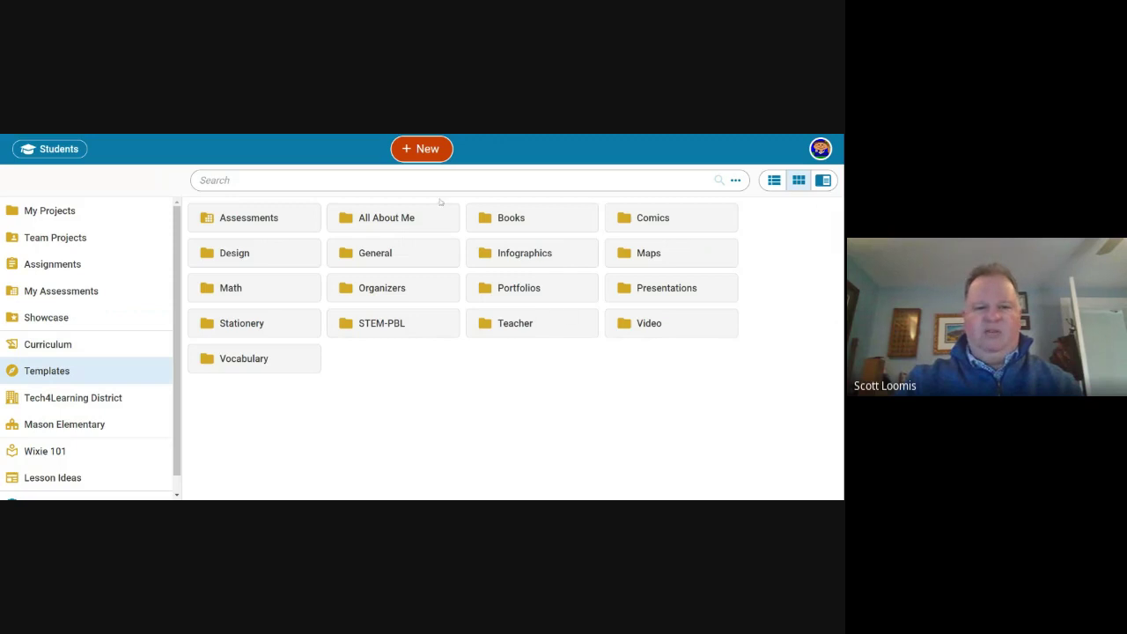
{"action": "left_click", "coordinate": [102, 217]}
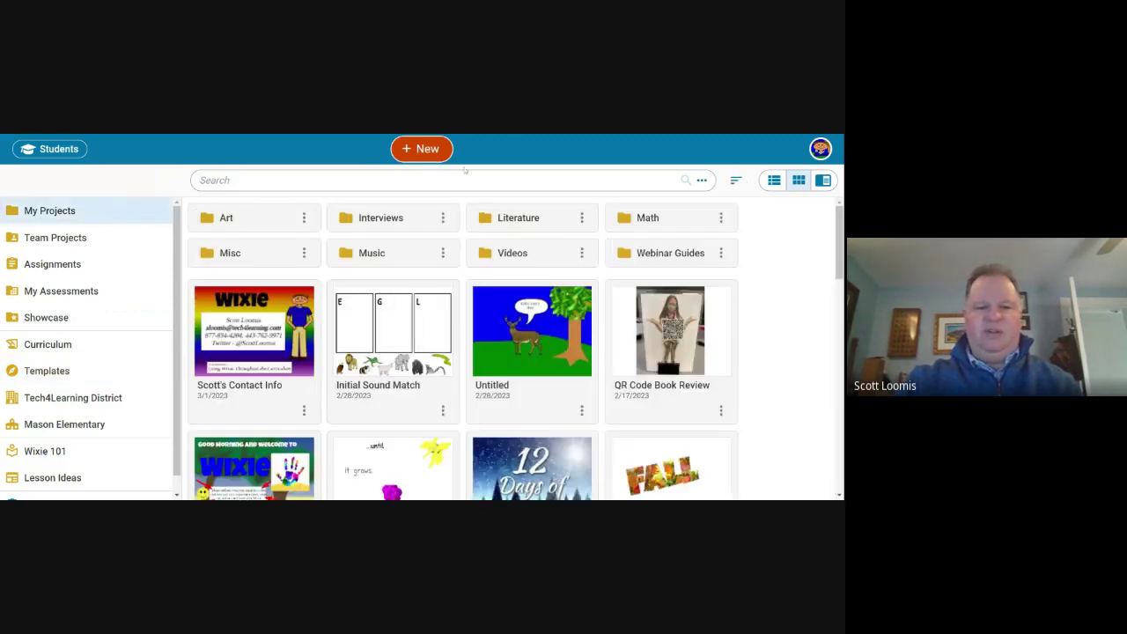
{"action": "left_click", "coordinate": [410, 150]}
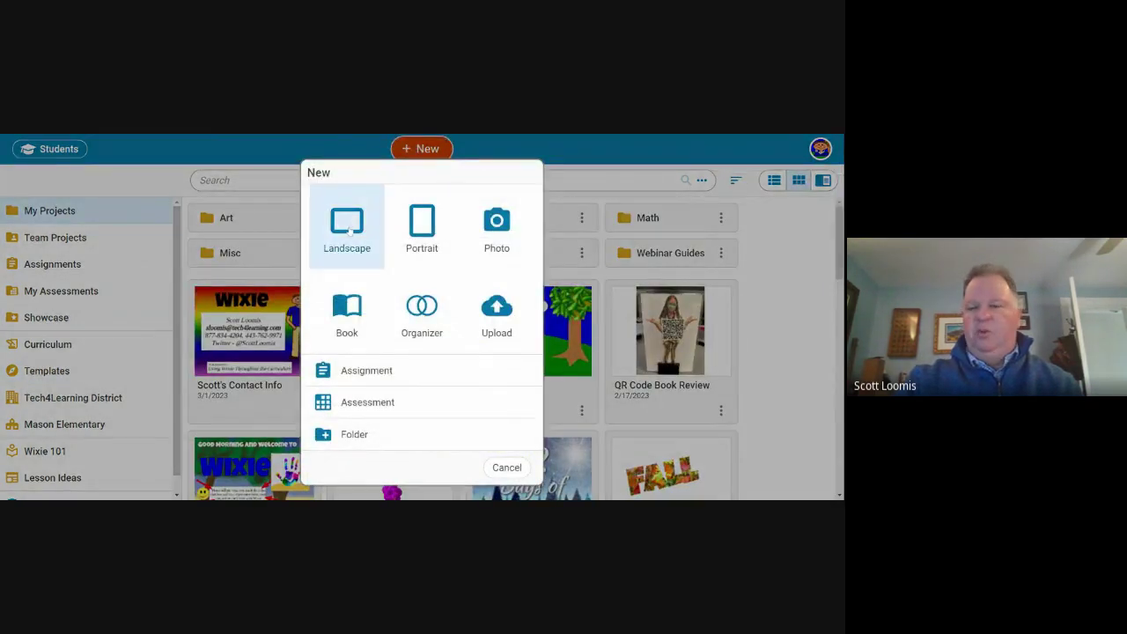
{"action": "left_click", "coordinate": [347, 231]}
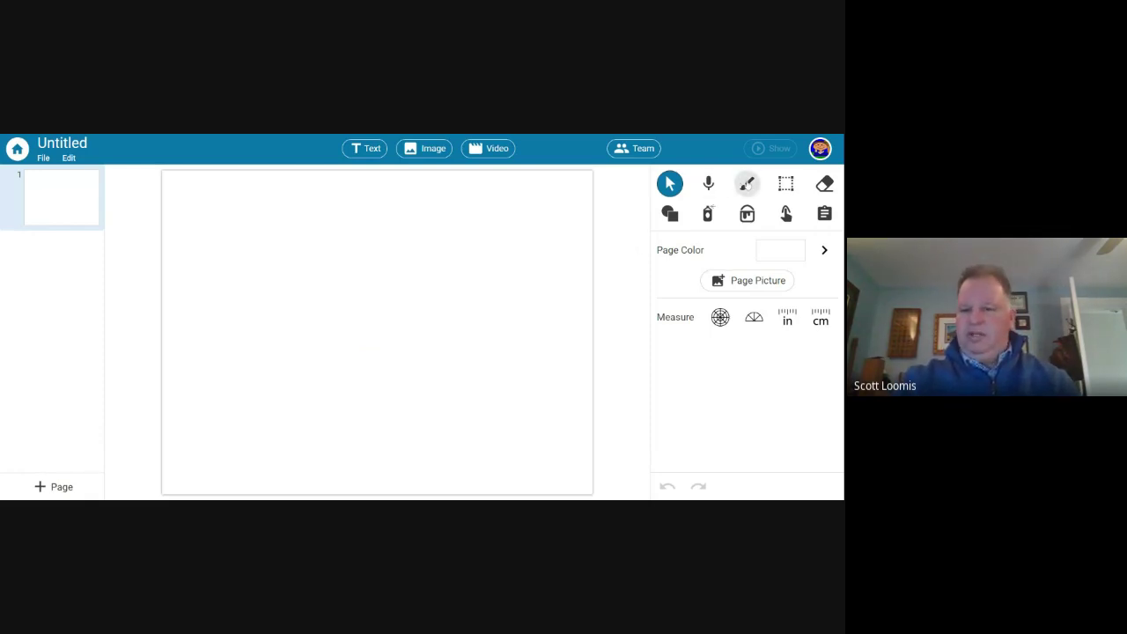
Paint a thick green ground line across the lower page with the Brush at size 60.
{"action": "left_click", "coordinate": [746, 183]}
{"action": "left_click_drag", "start_coordinate": [718, 310], "coordinate": [770, 310]}
{"action": "left_click", "coordinate": [748, 251]}
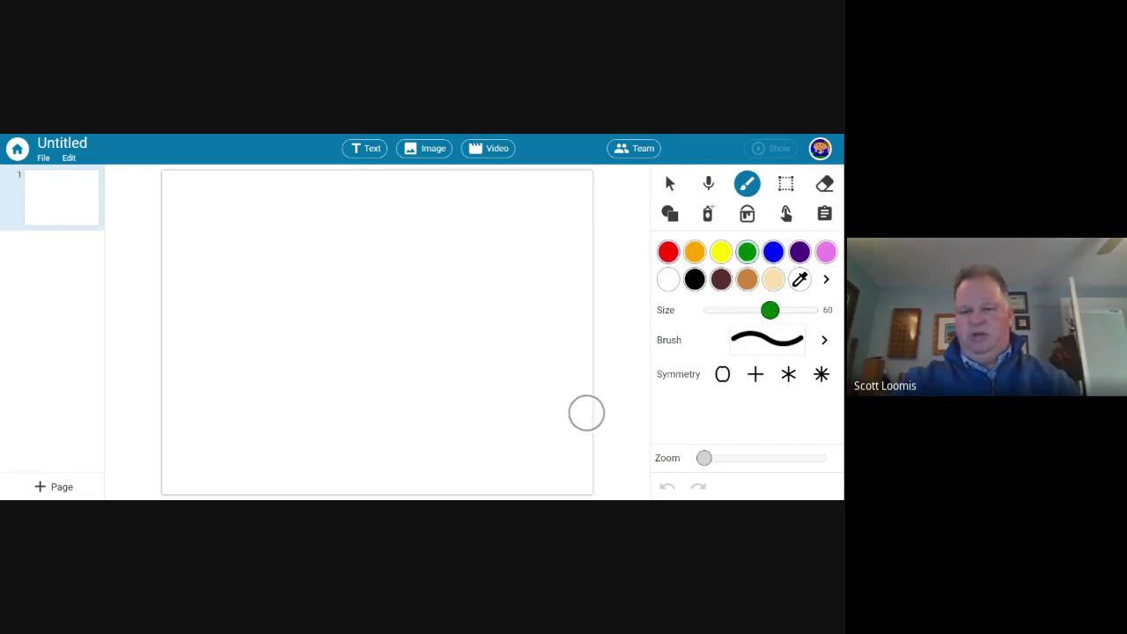
{"action": "mouse_move", "coordinate": [589, 411]}
{"action": "left_mouse_down"}
{"action": "mouse_move", "coordinate": [461, 400]}
{"action": "mouse_move", "coordinate": [162, 412]}
{"action": "left_mouse_up"}
Use the Paint Bucket to fill the sky blue above the line and the grass green below.
{"action": "left_click", "coordinate": [773, 252]}
{"action": "left_click", "coordinate": [519, 274]}
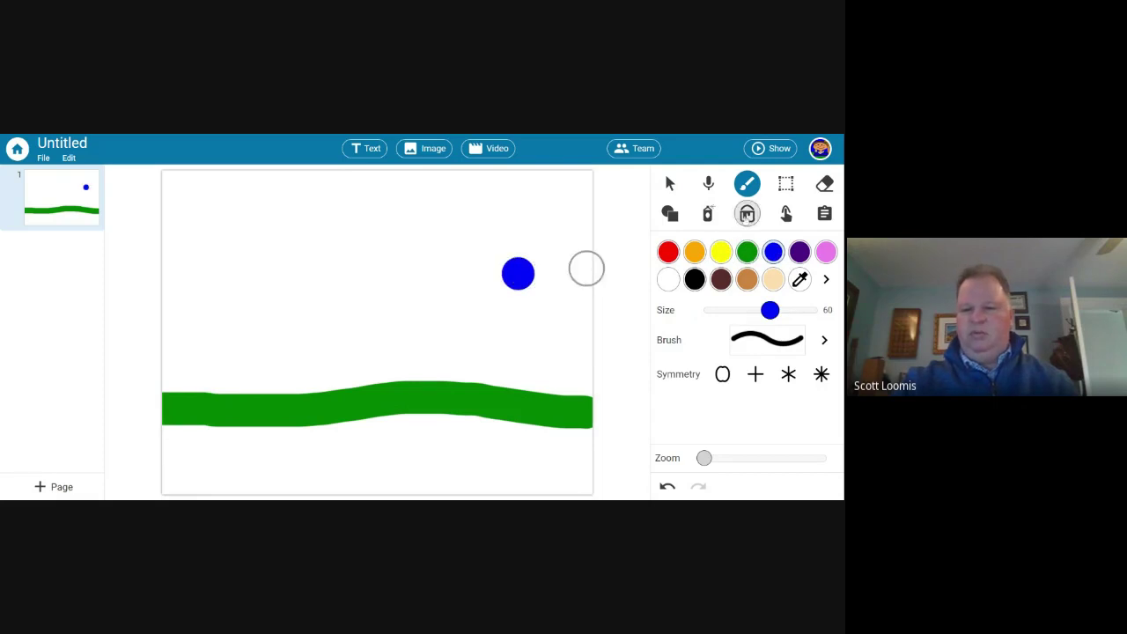
{"action": "left_click", "coordinate": [747, 213]}
{"action": "left_click", "coordinate": [548, 284]}
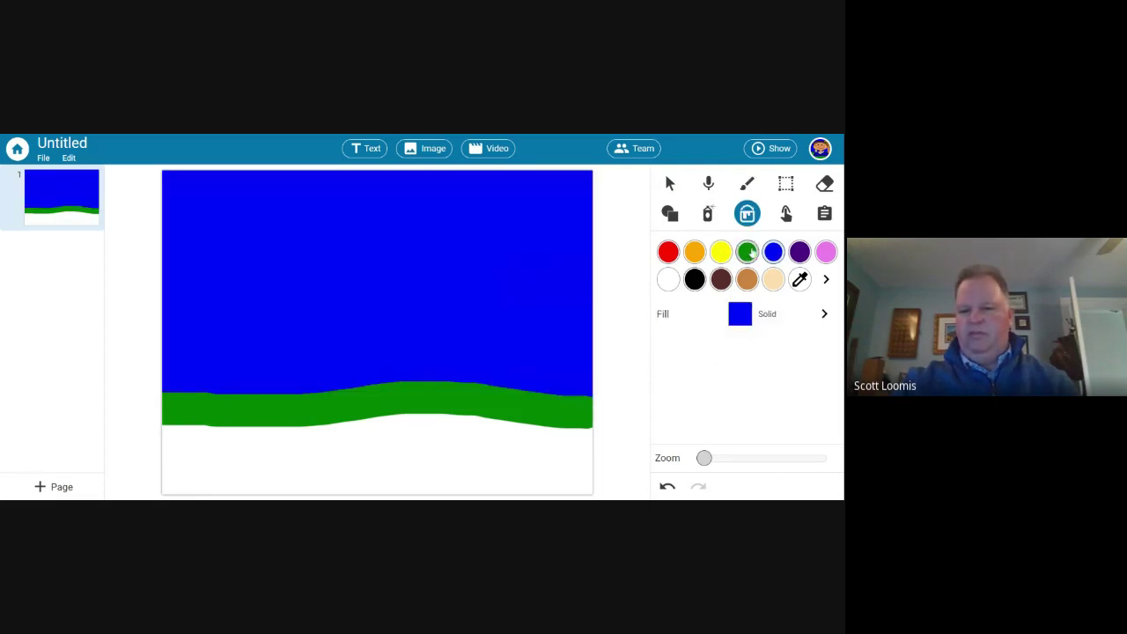
{"action": "left_click", "coordinate": [746, 251]}
{"action": "left_click", "coordinate": [495, 444]}
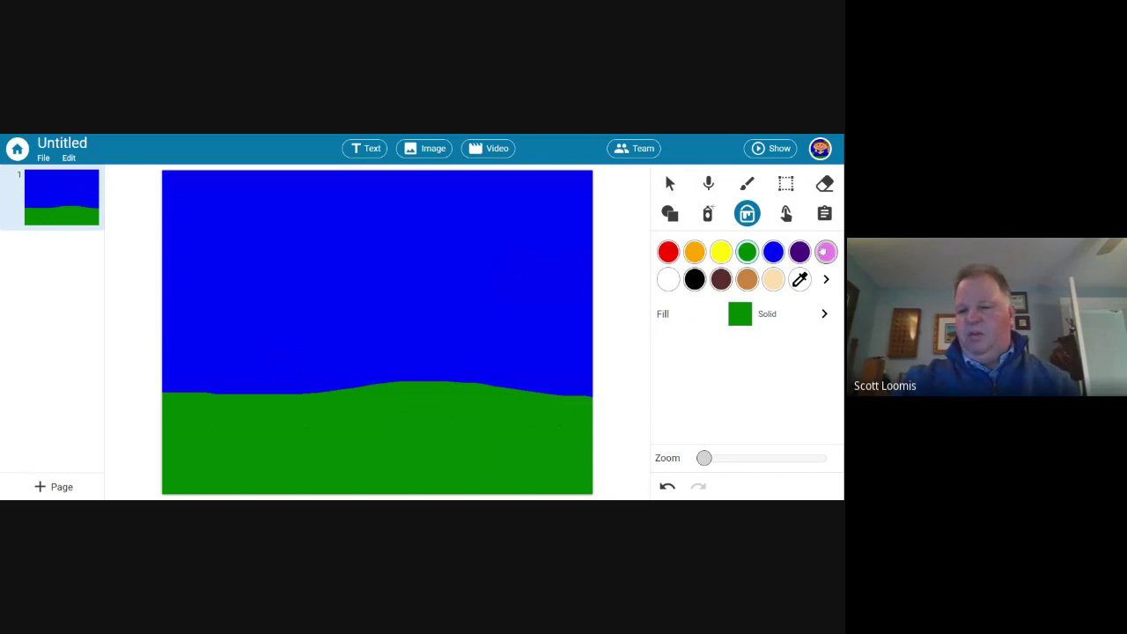
Return to the Brush and look at the custom colour picker and the brush styles.
{"action": "left_click", "coordinate": [746, 184]}
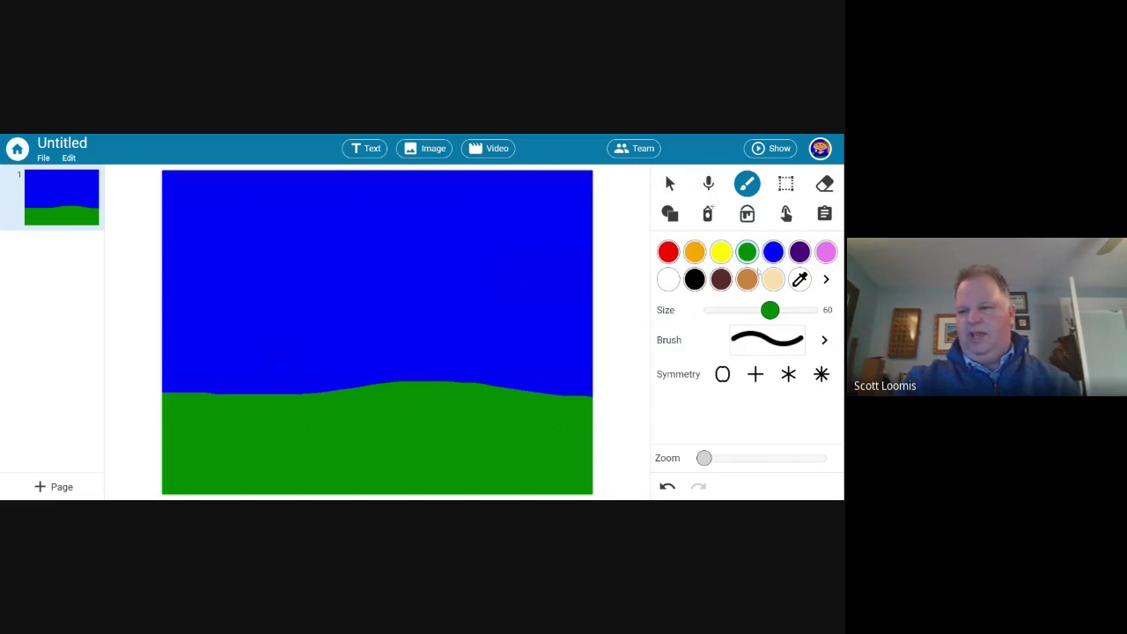
{"action": "left_click", "coordinate": [827, 280]}
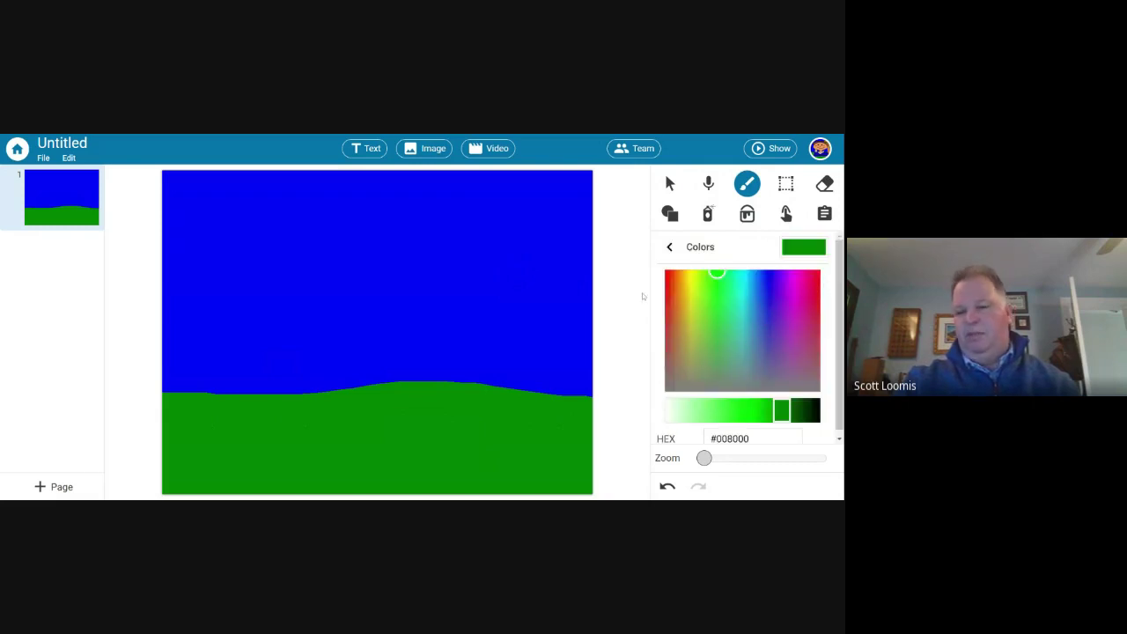
{"action": "left_click", "coordinate": [670, 250]}
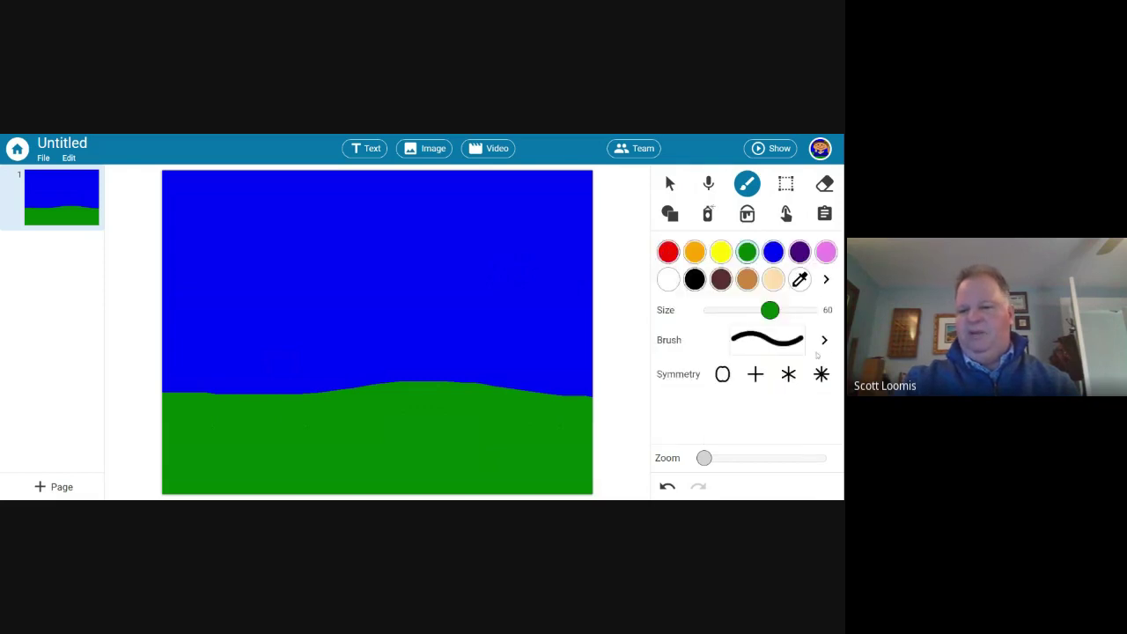
{"action": "left_click", "coordinate": [825, 339]}
{"action": "left_click", "coordinate": [755, 284]}
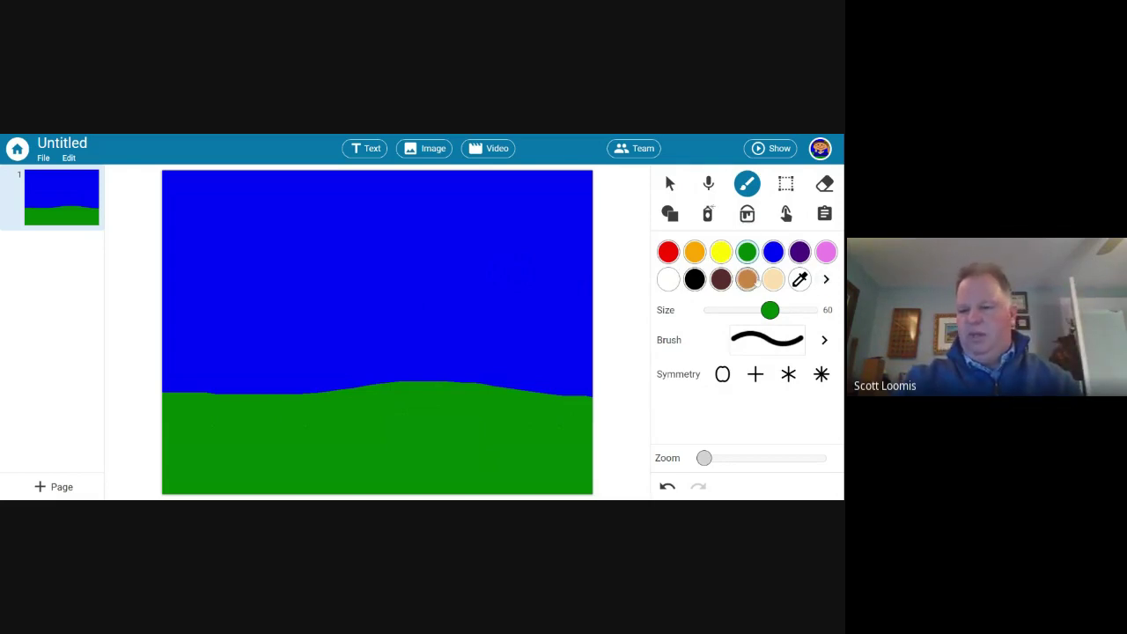
Paint a tall tan tree trunk rising from the grass with a size 81 brush.
{"action": "left_click", "coordinate": [746, 279]}
{"action": "left_click_drag", "start_coordinate": [770, 310], "coordinate": [789, 310]}
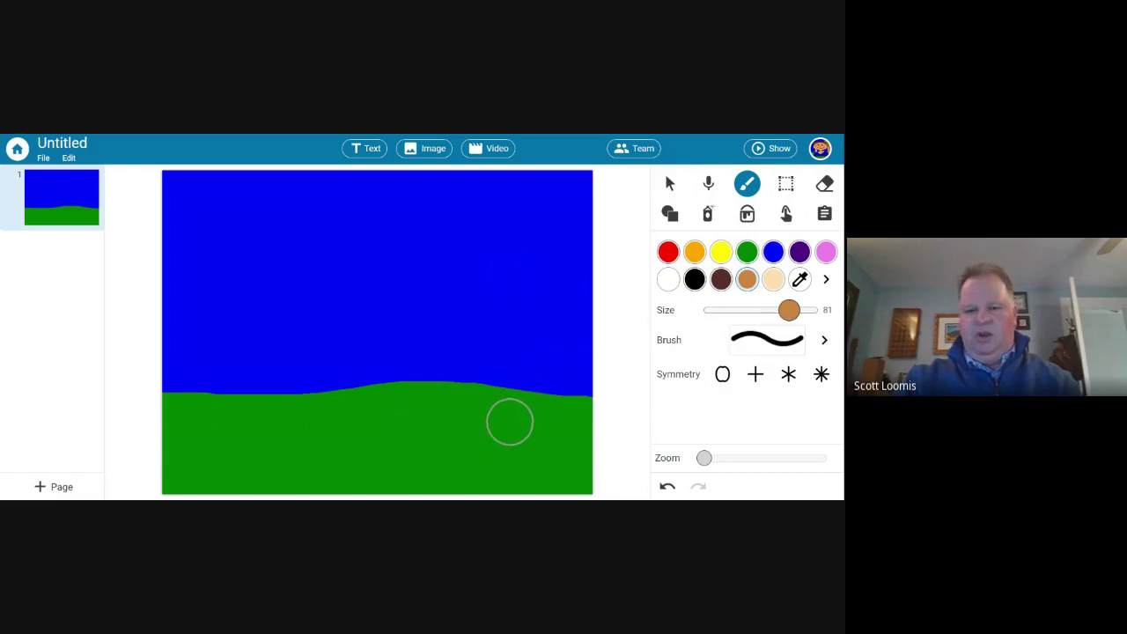
{"action": "left_click_drag", "start_coordinate": [538, 412], "coordinate": [520, 173]}
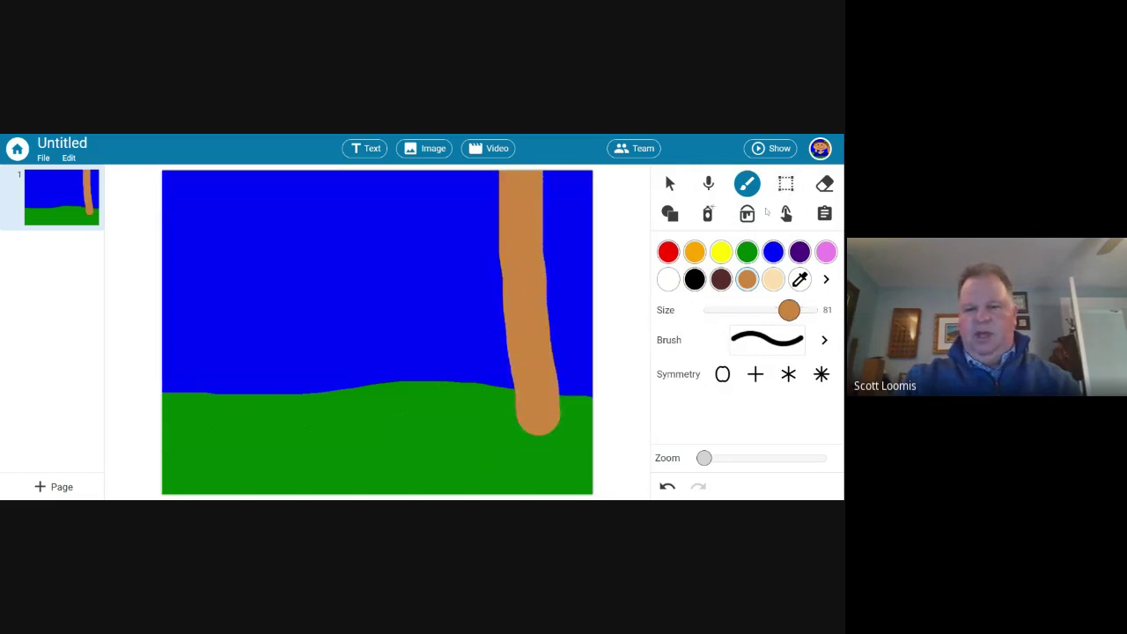
Smudge the trunk base at size 38 into roots spreading left, down and right.
{"action": "left_click", "coordinate": [785, 213]}
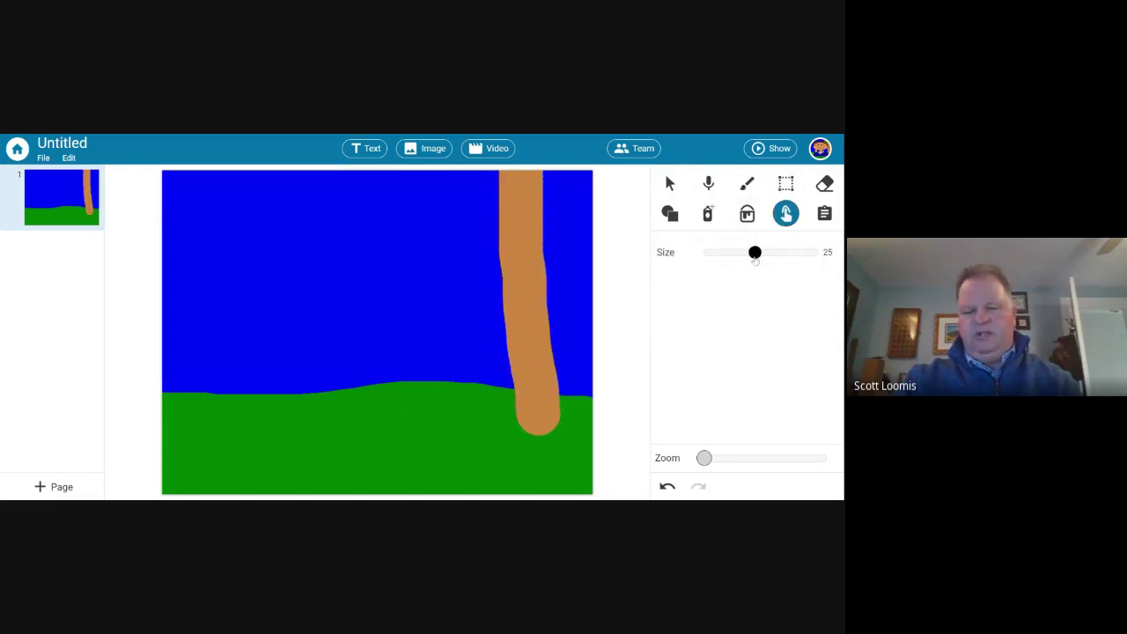
{"action": "left_click_drag", "start_coordinate": [755, 253], "coordinate": [764, 253]}
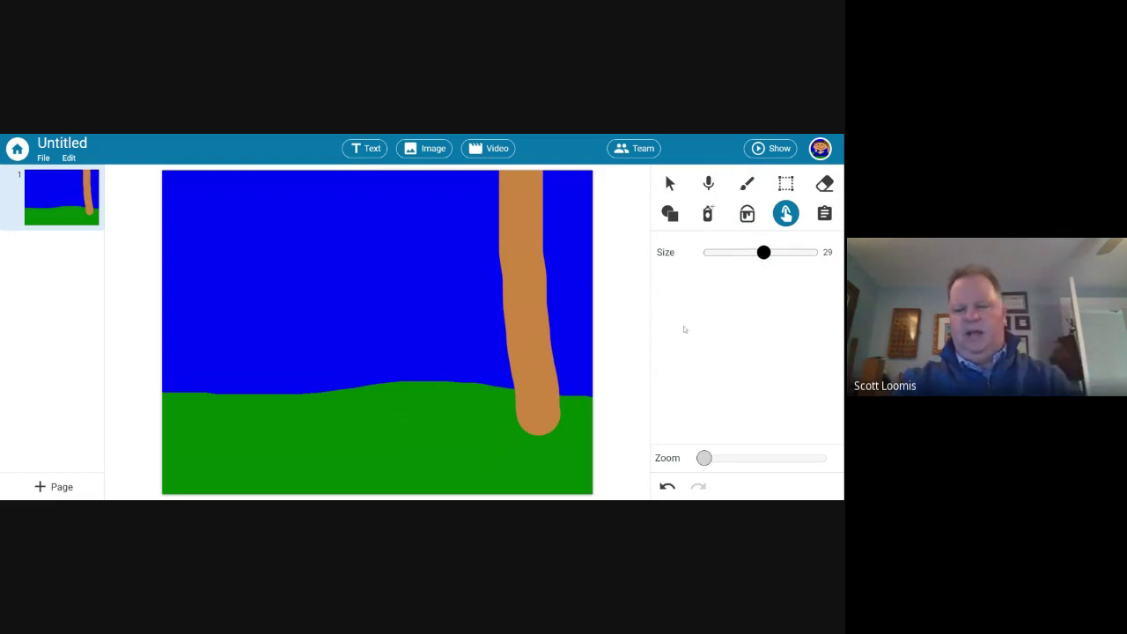
{"action": "left_click_drag", "start_coordinate": [764, 253], "coordinate": [782, 253]}
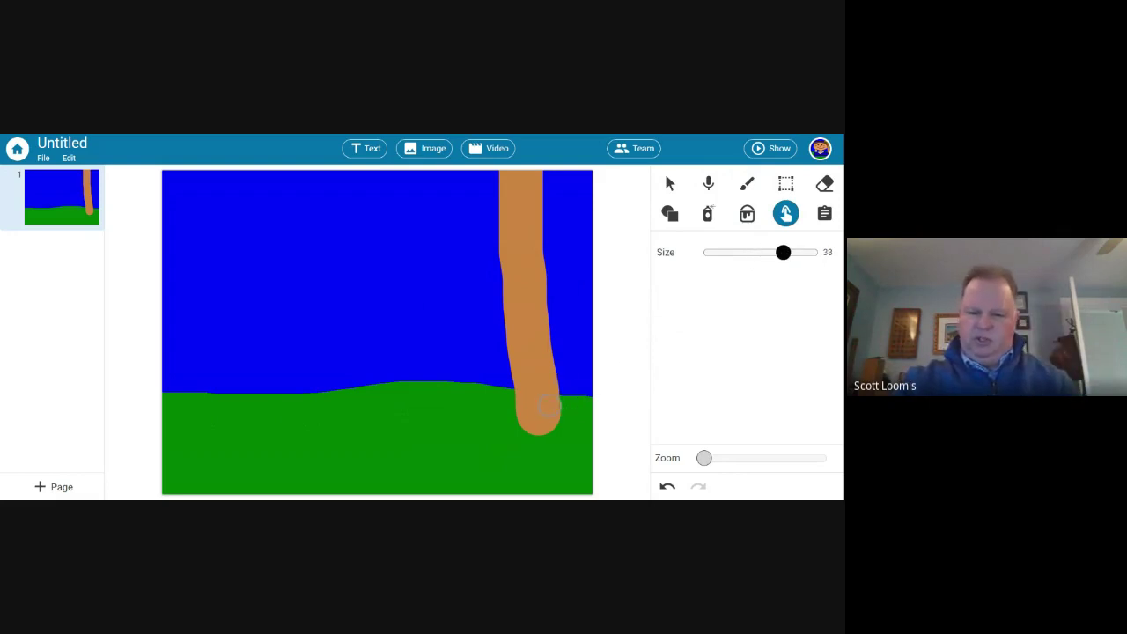
{"action": "left_click_drag", "start_coordinate": [539, 420], "coordinate": [467, 434]}
{"action": "left_click_drag", "start_coordinate": [535, 423], "coordinate": [528, 458]}
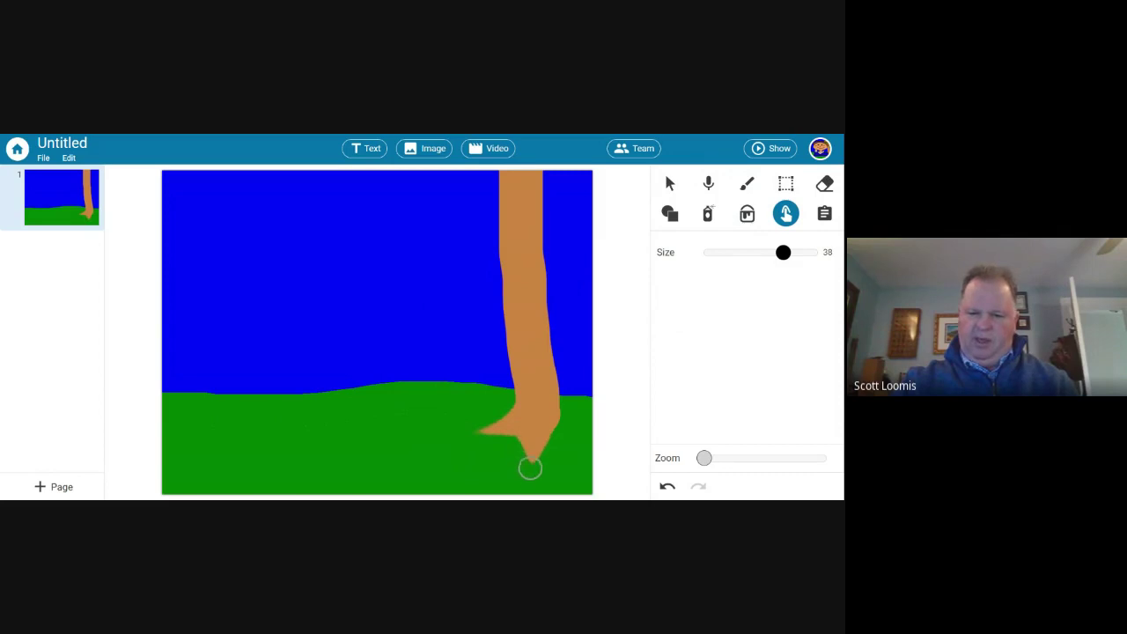
{"action": "left_click_drag", "start_coordinate": [551, 416], "coordinate": [590, 437]}
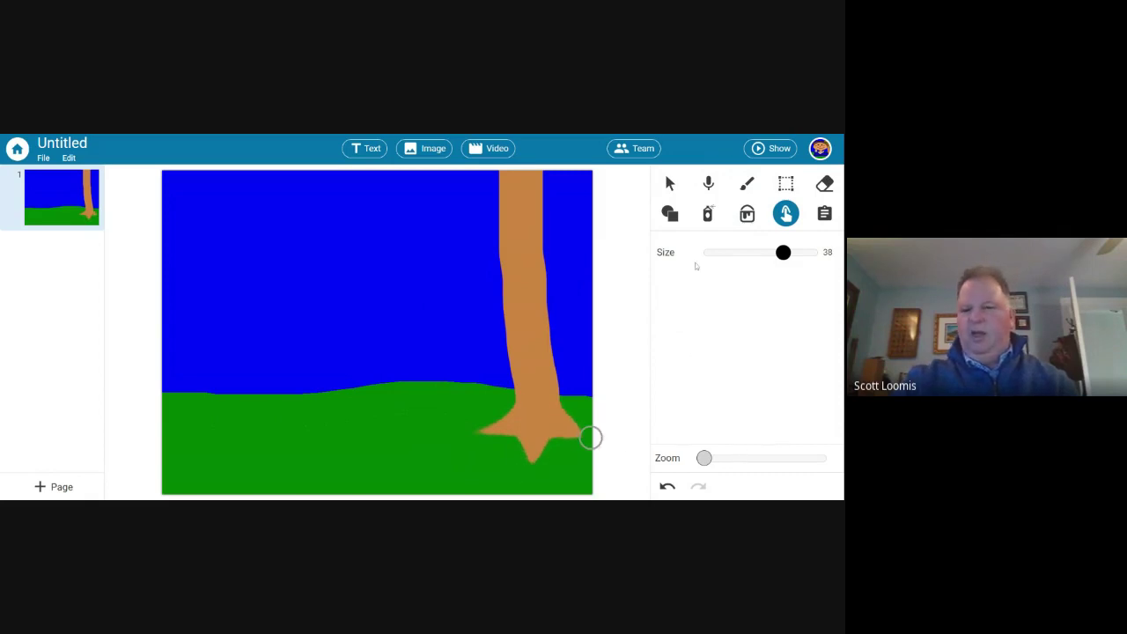
{"action": "left_click", "coordinate": [670, 183]}
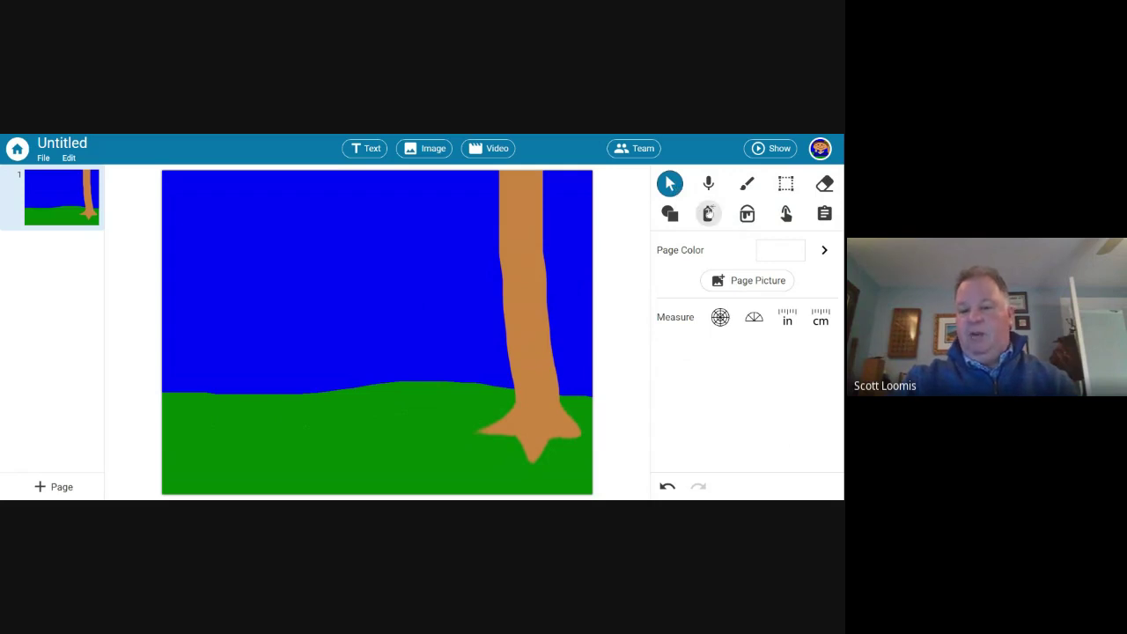
Try spraying a trail of balloons across the sky, then undo it.
{"action": "left_click", "coordinate": [708, 213]}
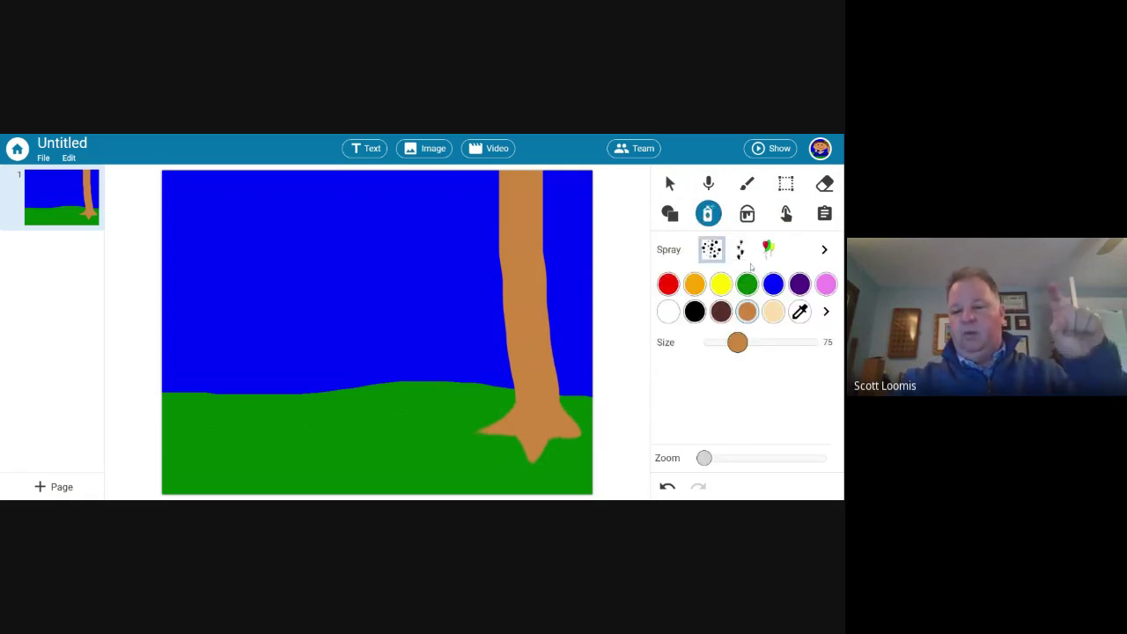
{"action": "left_click", "coordinate": [769, 250]}
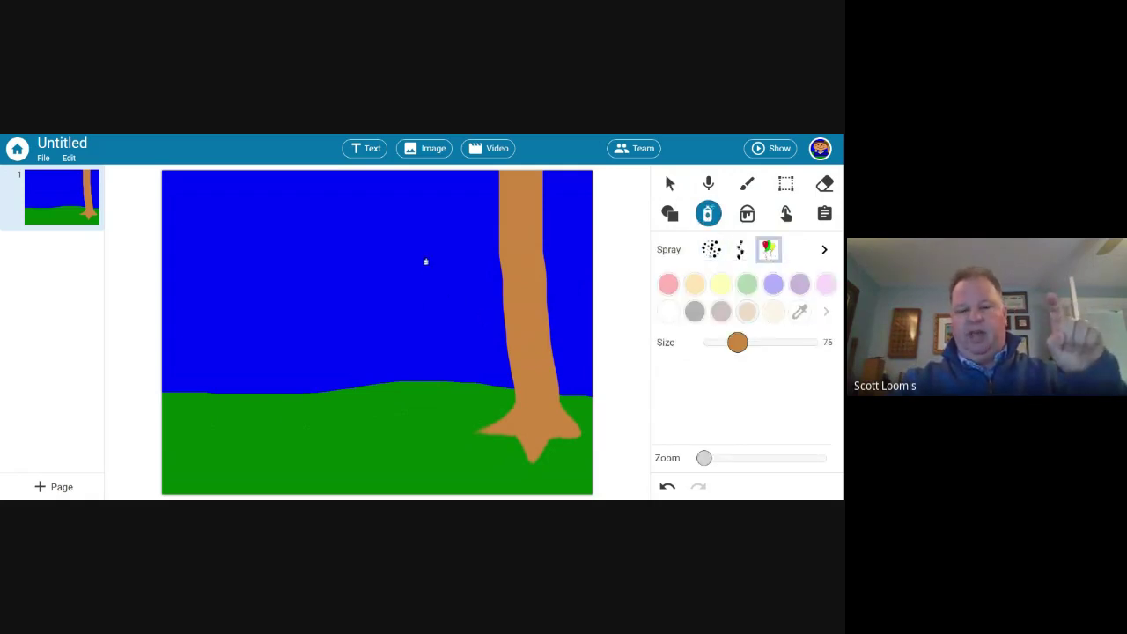
{"action": "mouse_move", "coordinate": [425, 261]}
{"action": "left_mouse_down"}
{"action": "mouse_move", "coordinate": [302, 288]}
{"action": "mouse_move", "coordinate": [357, 320]}
{"action": "mouse_move", "coordinate": [451, 310]}
{"action": "left_mouse_up"}
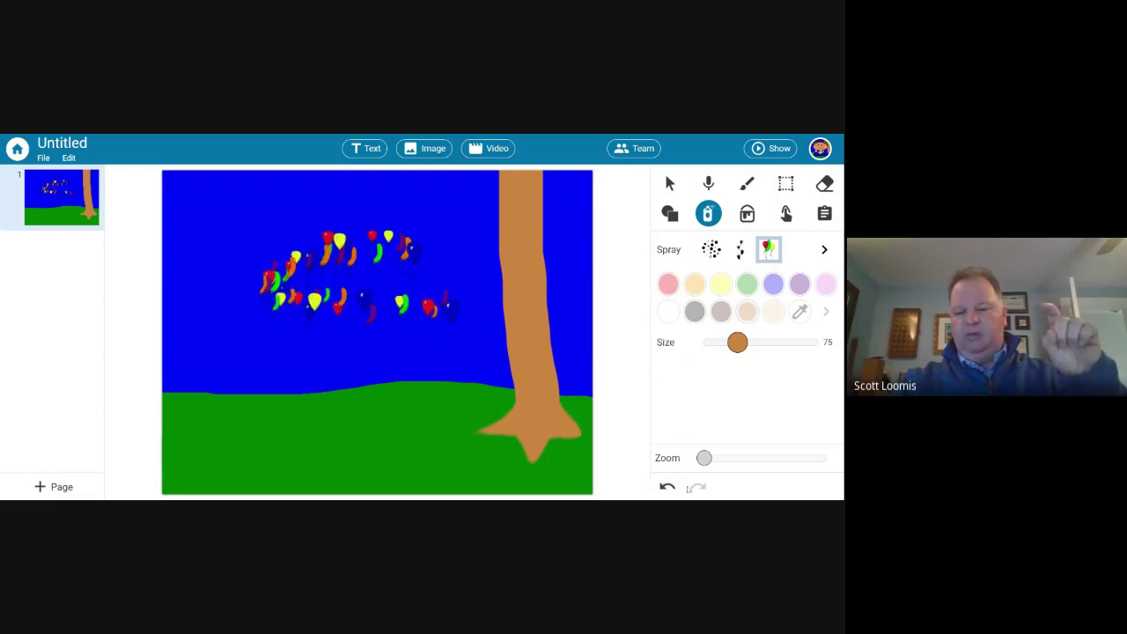
{"action": "left_click", "coordinate": [668, 486]}
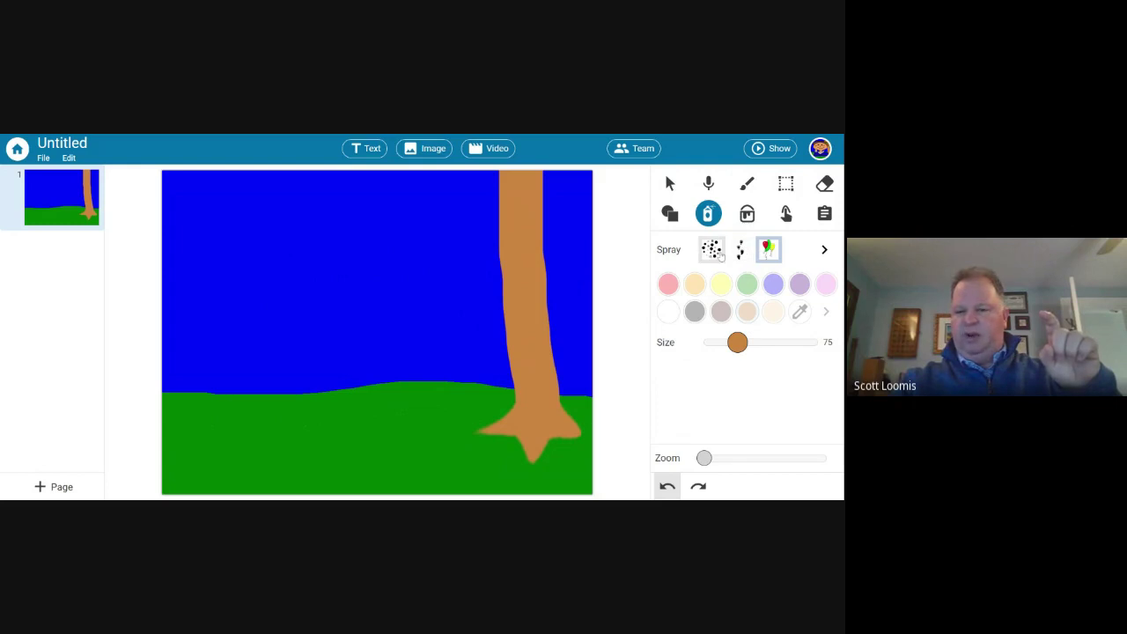
Choose the green leaf stamp from the flower and plant spray stamps.
{"action": "left_click", "coordinate": [822, 250]}
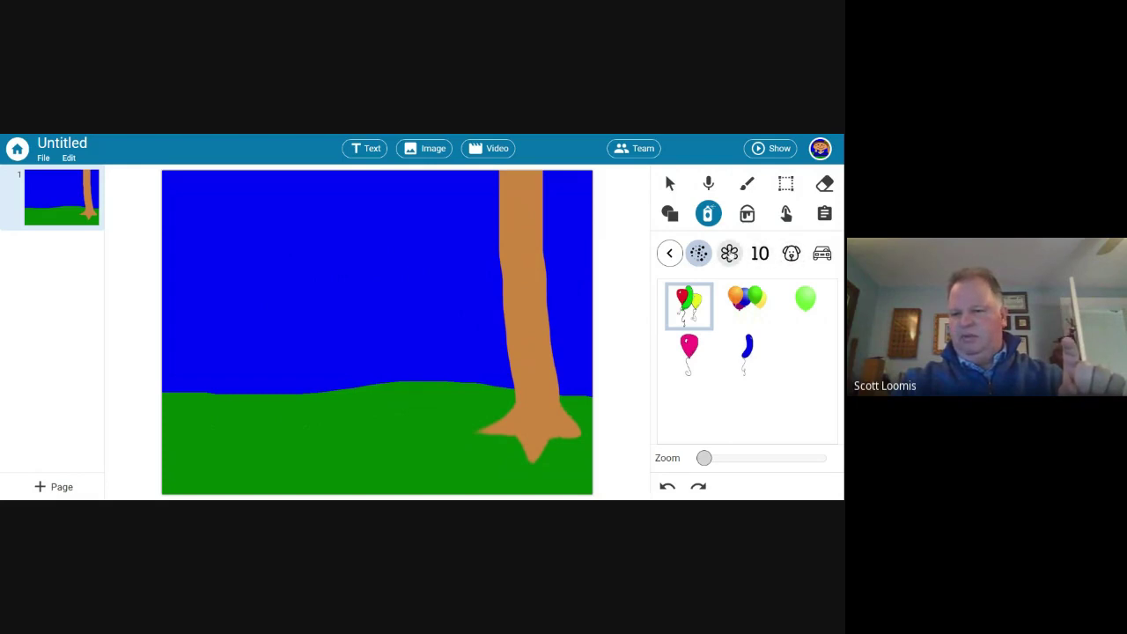
{"action": "left_click", "coordinate": [729, 253]}
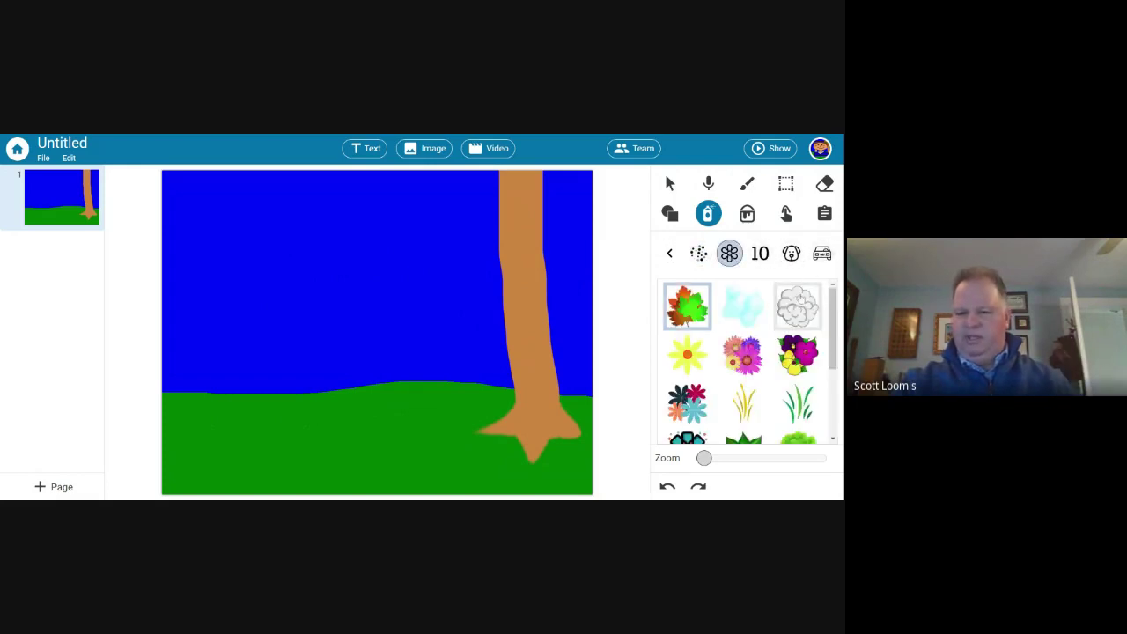
{"action": "scroll", "coordinate": [792, 360], "scroll_direction": "down", "scroll_amount": 3}
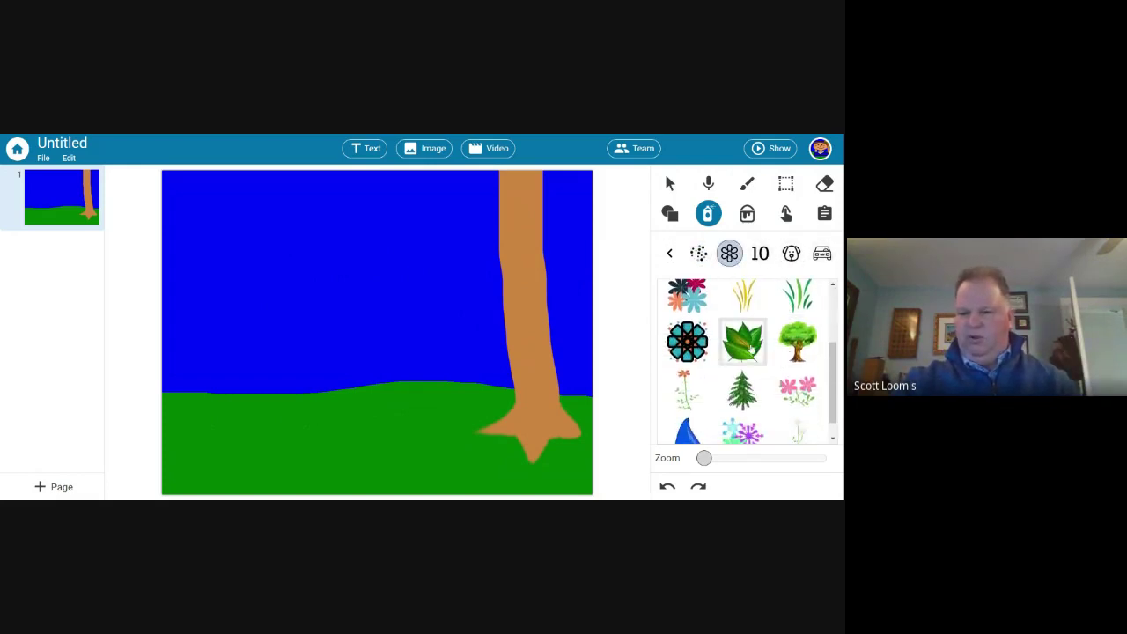
{"action": "left_click", "coordinate": [746, 343]}
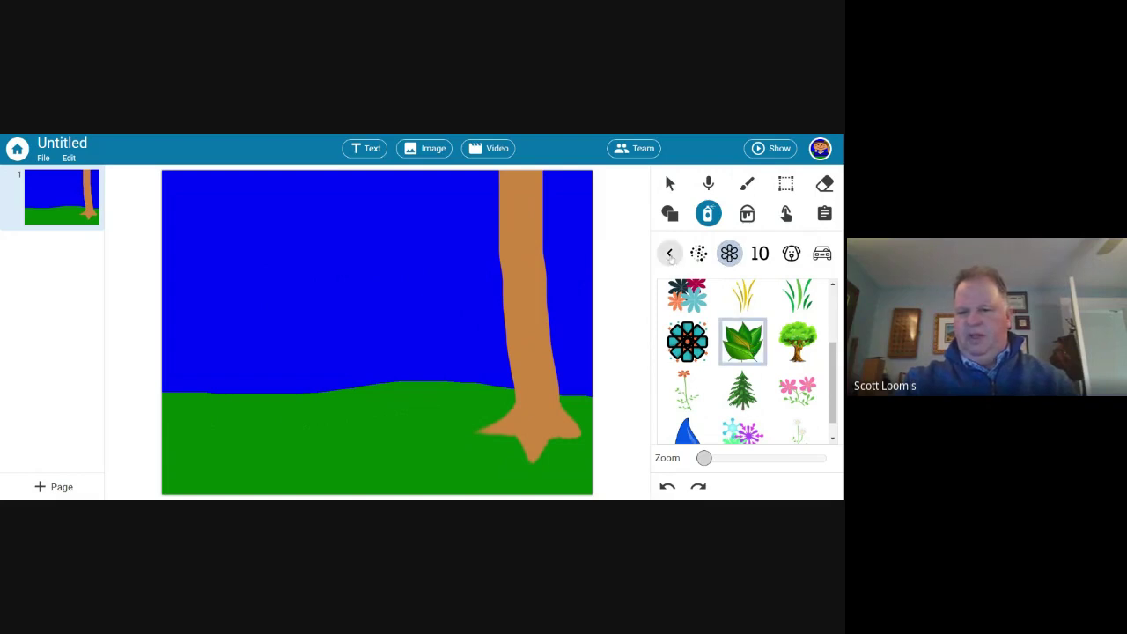
{"action": "left_click", "coordinate": [669, 253]}
Spray leaves over the trunk top, raising the stamp size from 75 to 128, to form the crown.
{"action": "mouse_move", "coordinate": [555, 238]}
{"action": "left_mouse_down"}
{"action": "mouse_move", "coordinate": [519, 225]}
{"action": "mouse_move", "coordinate": [528, 231]}
{"action": "left_mouse_up"}
{"action": "left_click_drag", "start_coordinate": [738, 342], "coordinate": [783, 341]}
{"action": "mouse_move", "coordinate": [573, 277]}
{"action": "left_mouse_down"}
{"action": "mouse_move", "coordinate": [489, 261]}
{"action": "mouse_move", "coordinate": [551, 256]}
{"action": "mouse_move", "coordinate": [478, 263]}
{"action": "mouse_move", "coordinate": [533, 257]}
{"action": "mouse_move", "coordinate": [553, 192]}
{"action": "mouse_move", "coordinate": [533, 281]}
{"action": "mouse_move", "coordinate": [502, 199]}
{"action": "mouse_move", "coordinate": [590, 223]}
{"action": "left_mouse_up"}
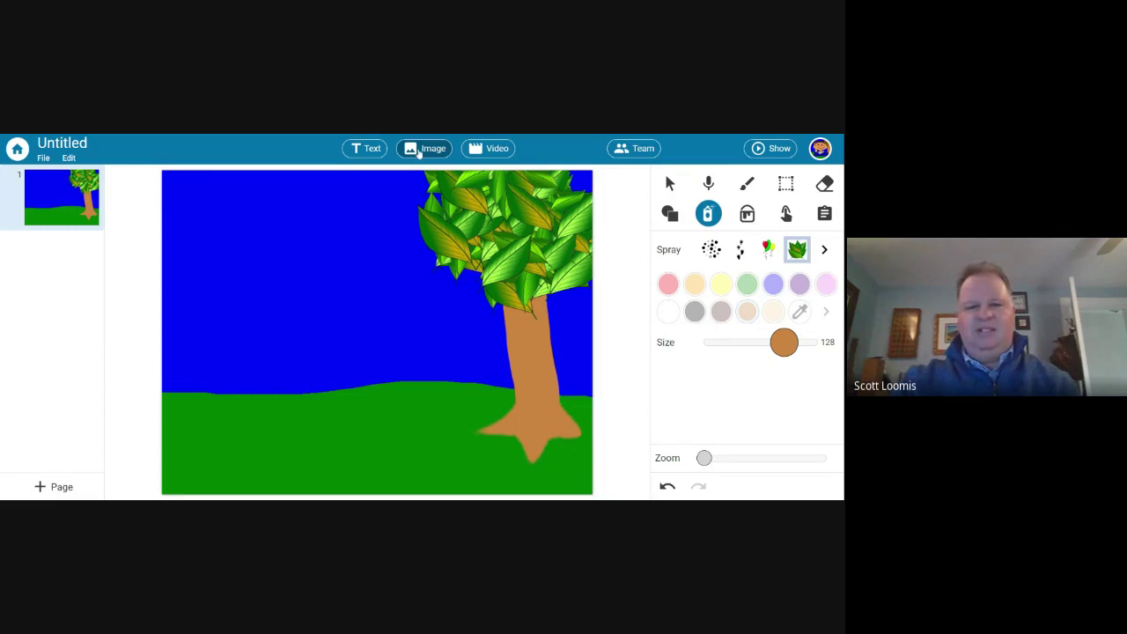
Open the image library and scroll through the sticker categories.
{"action": "left_click", "coordinate": [421, 151]}
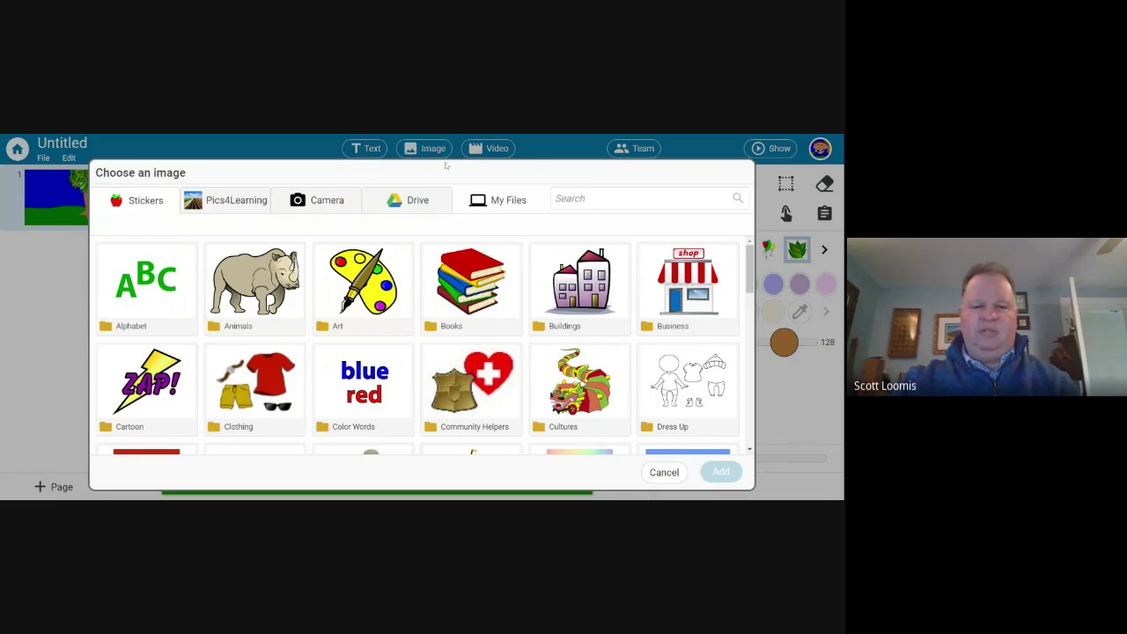
{"action": "scroll", "coordinate": [572, 322], "scroll_direction": "down", "scroll_amount": 6}
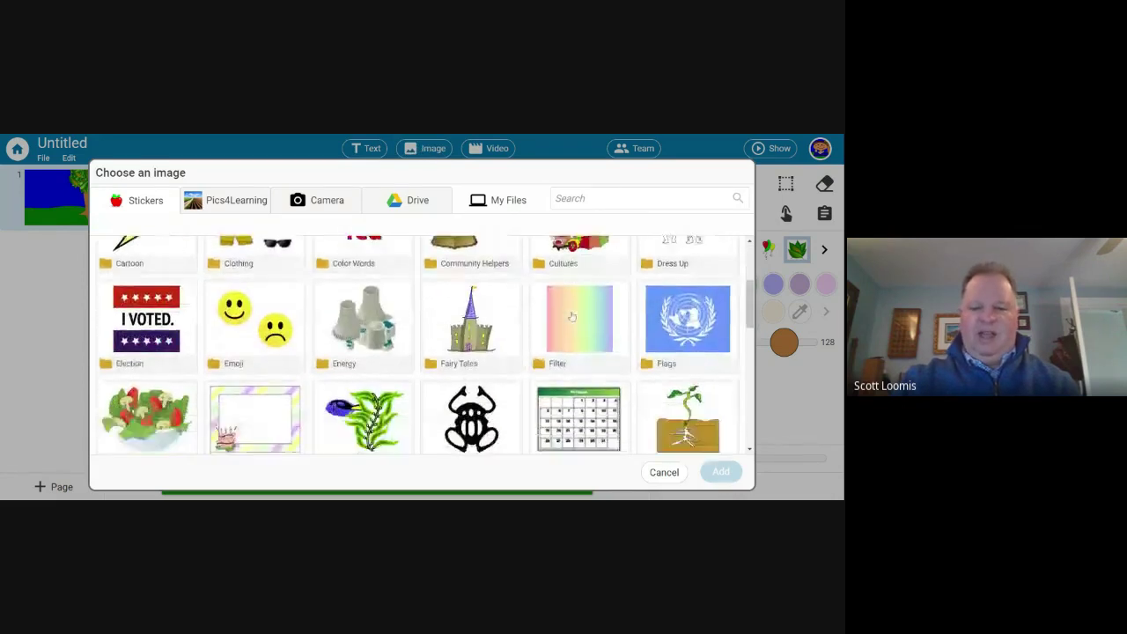
{"action": "scroll", "coordinate": [572, 317], "scroll_direction": "down", "scroll_amount": 3}
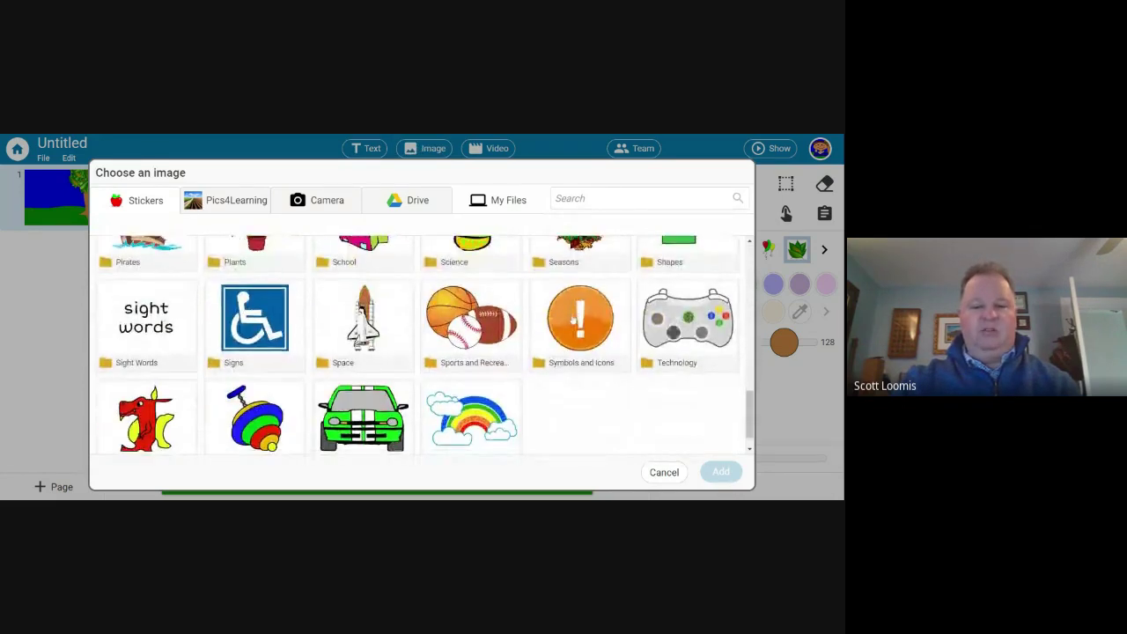
{"action": "scroll", "coordinate": [251, 423], "scroll_direction": "up", "scroll_amount": 5}
{"action": "scroll", "coordinate": [250, 453], "scroll_direction": "up", "scroll_amount": 3}
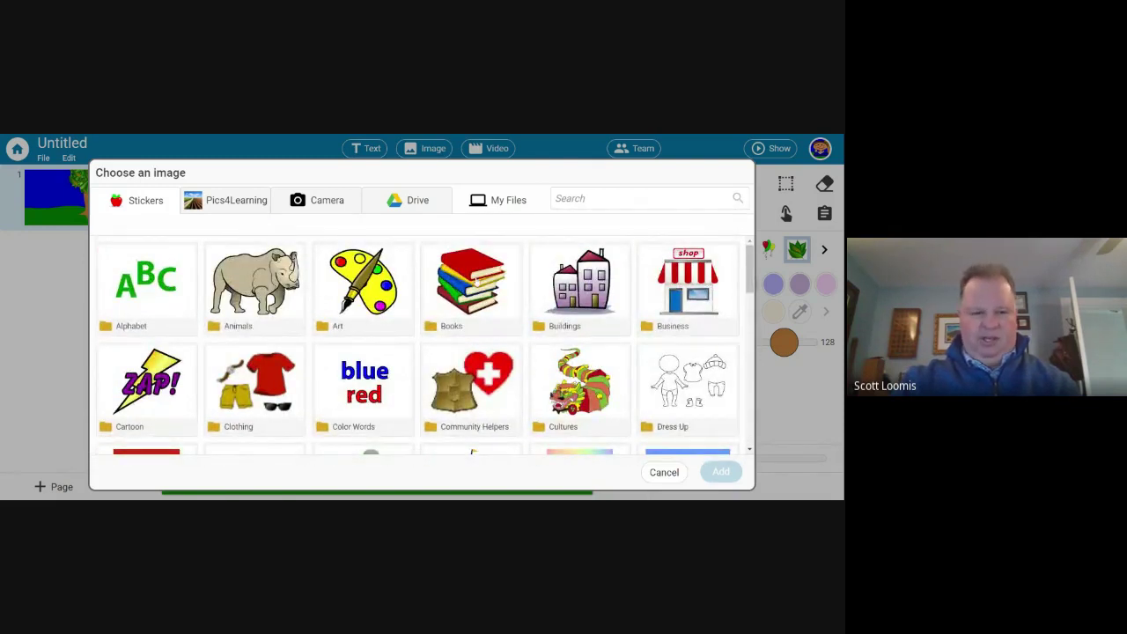
{"action": "scroll", "coordinate": [370, 290], "scroll_direction": "down", "scroll_amount": 1}
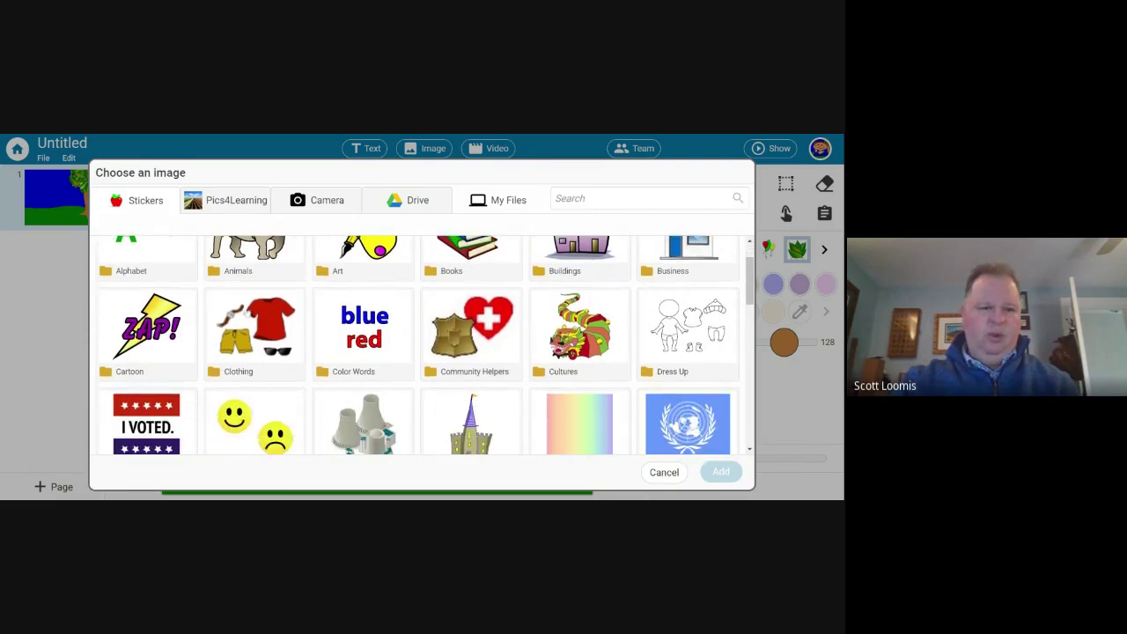
Browse the Cartoon > Bodies - Faces stickers of arms, eyes, eyebrows, faces and mouths.
{"action": "left_click", "coordinate": [161, 327]}
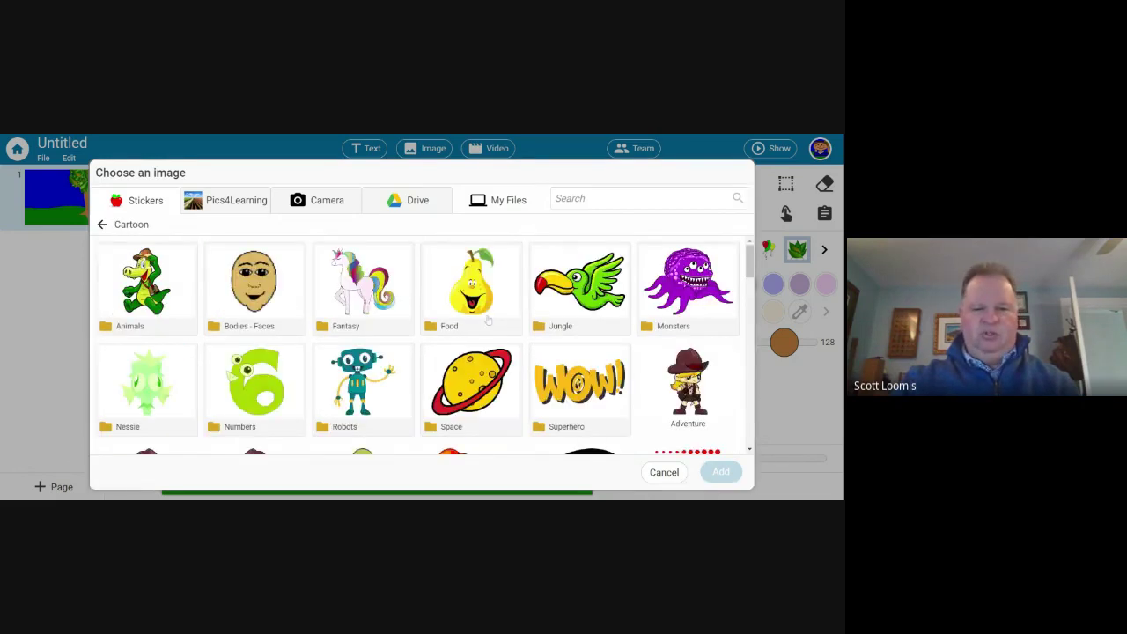
{"action": "left_click", "coordinate": [264, 280]}
{"action": "scroll", "coordinate": [505, 337], "scroll_direction": "down", "scroll_amount": 5}
{"action": "scroll", "coordinate": [507, 340], "scroll_direction": "down", "scroll_amount": 1}
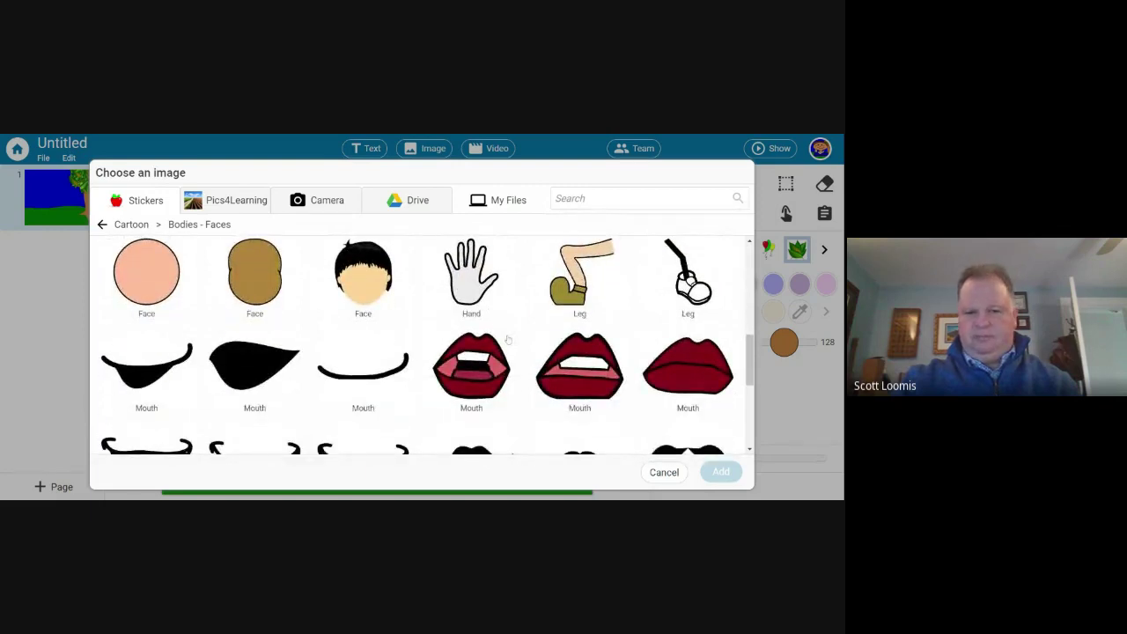
{"action": "scroll", "coordinate": [507, 340], "scroll_direction": "down", "scroll_amount": 1}
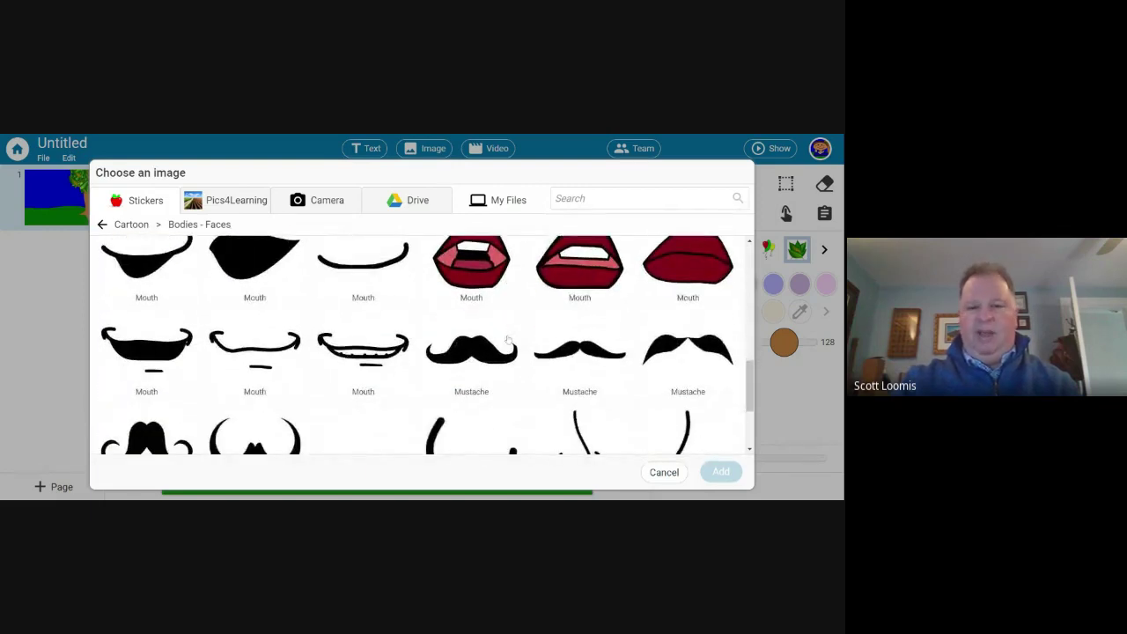
{"action": "scroll", "coordinate": [507, 340], "scroll_direction": "up", "scroll_amount": 5}
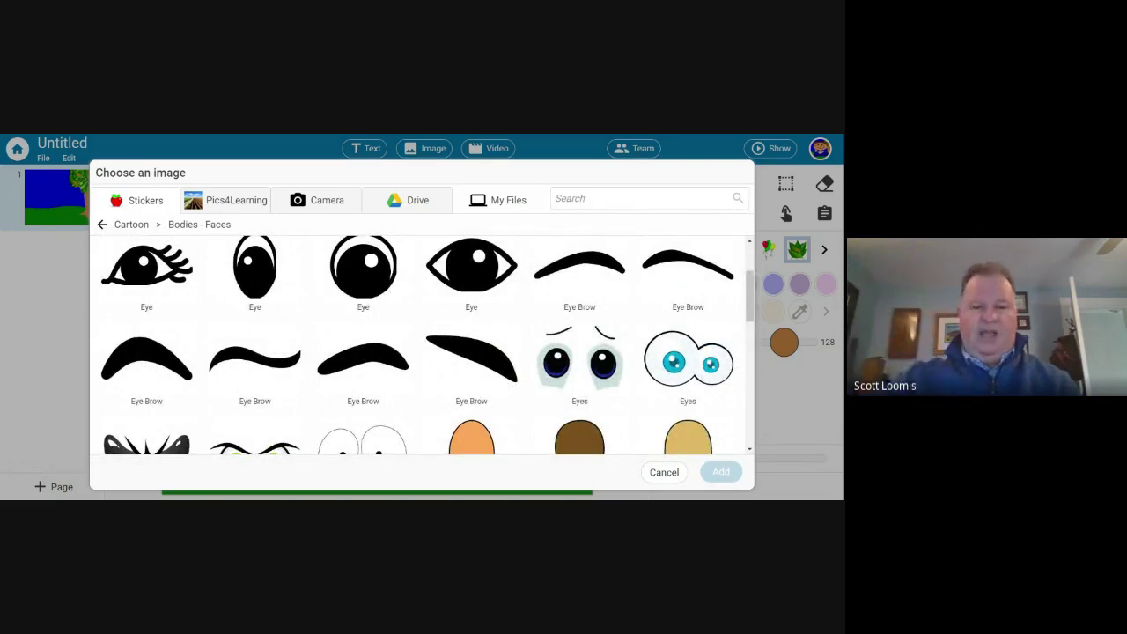
{"action": "scroll", "coordinate": [423, 343], "scroll_direction": "down", "scroll_amount": 1}
{"action": "scroll", "coordinate": [423, 343], "scroll_direction": "up", "scroll_amount": 2}
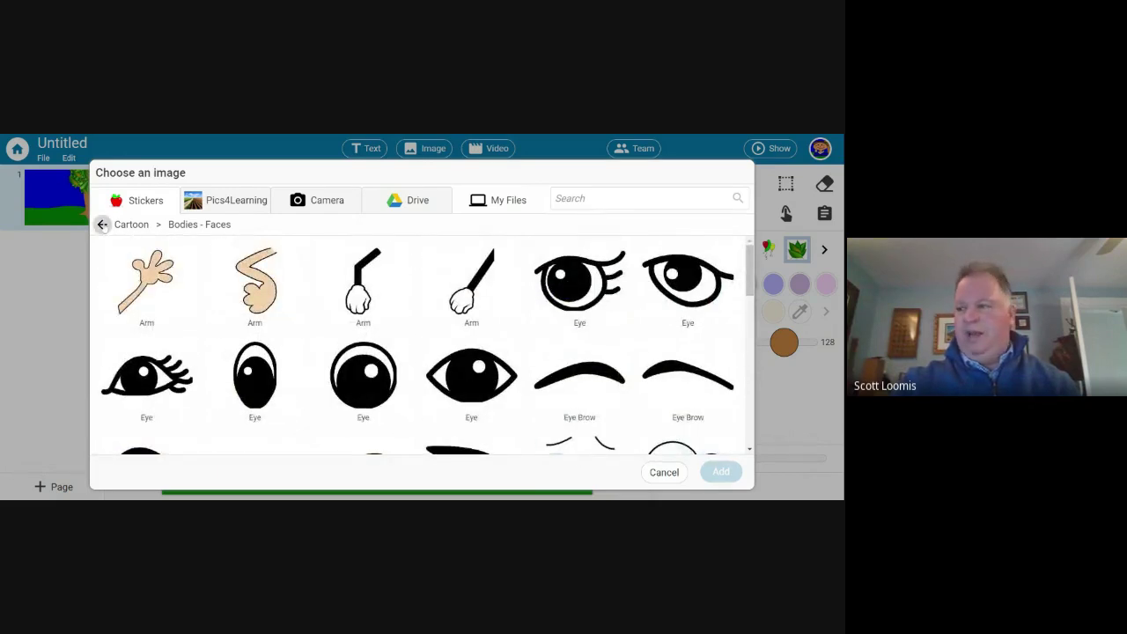
Go back to the top-level stickers and open the Alphabet > Blends stickers.
{"action": "left_click", "coordinate": [102, 224]}
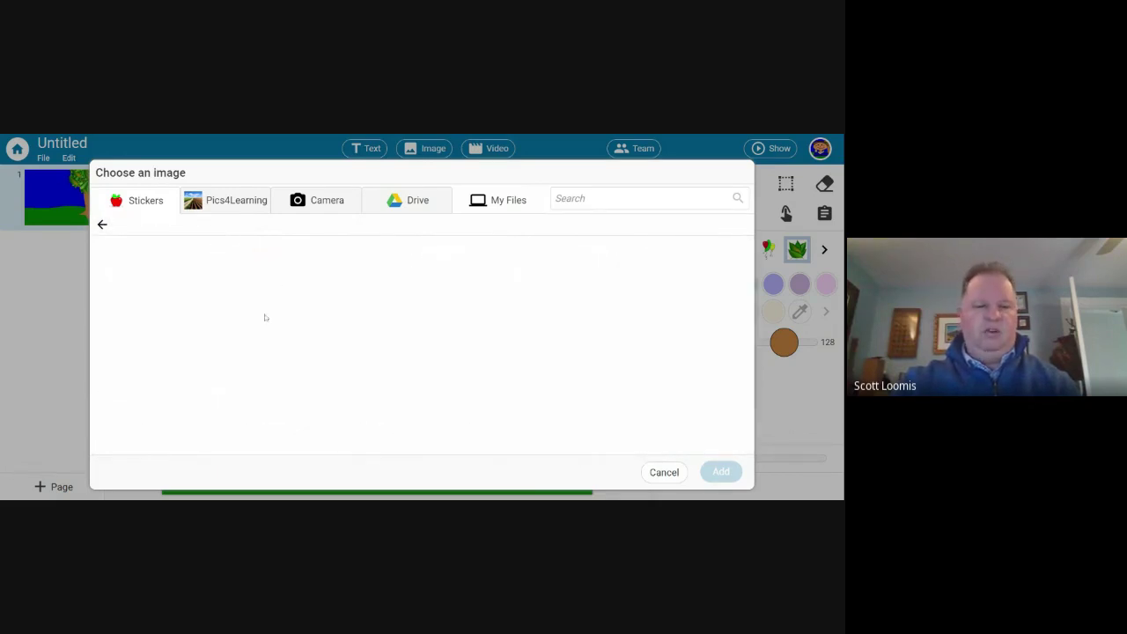
{"action": "left_click", "coordinate": [103, 224]}
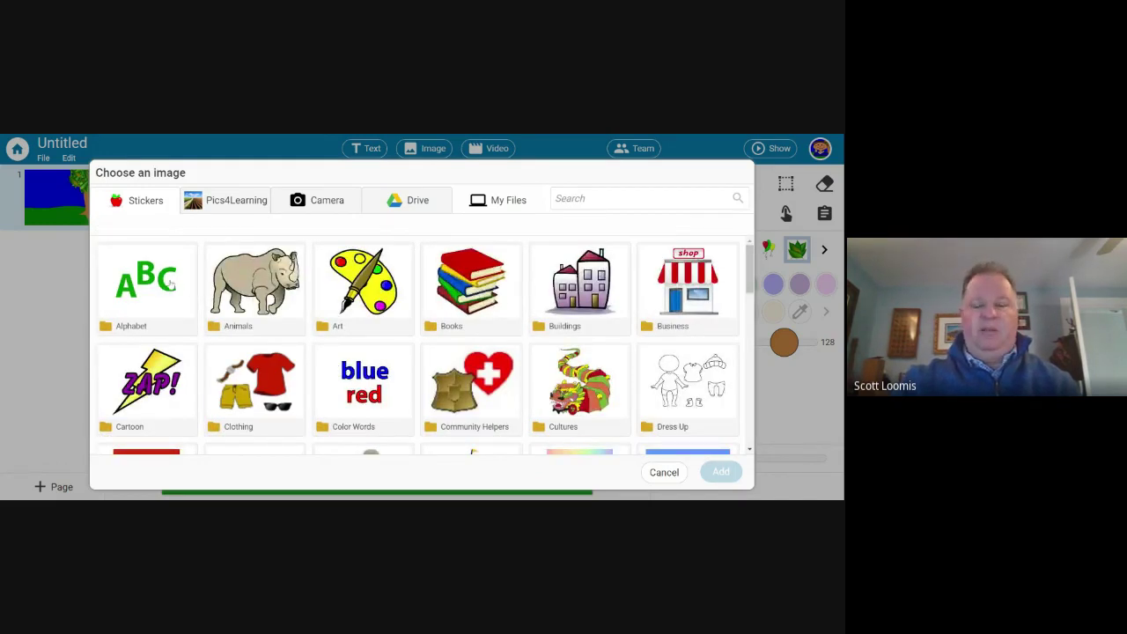
{"action": "left_click", "coordinate": [170, 283]}
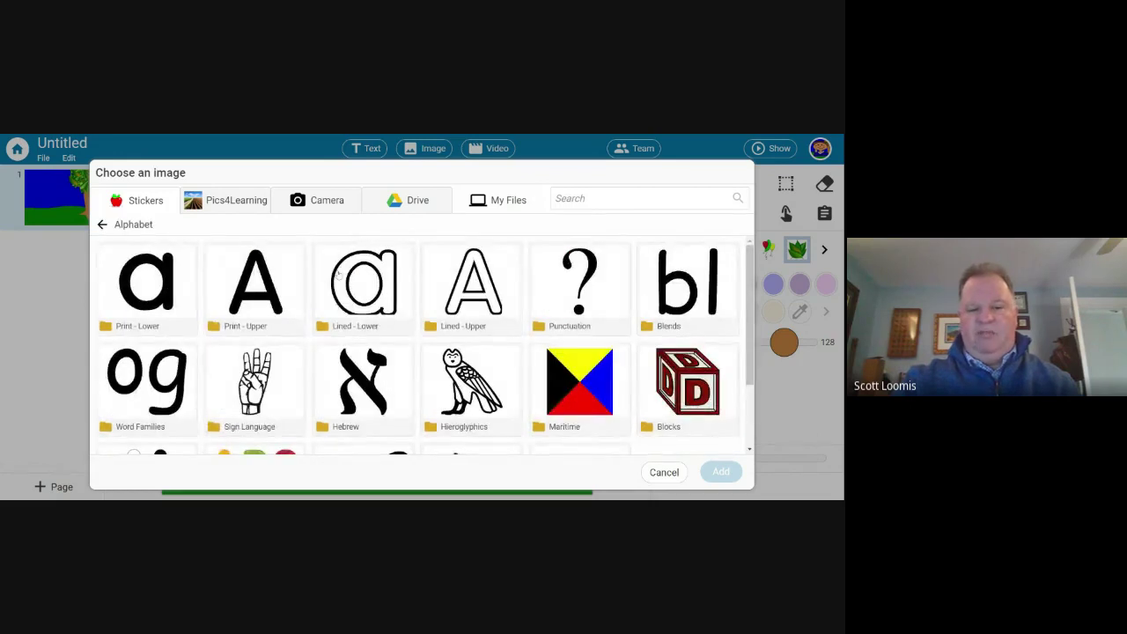
{"action": "left_click", "coordinate": [662, 291]}
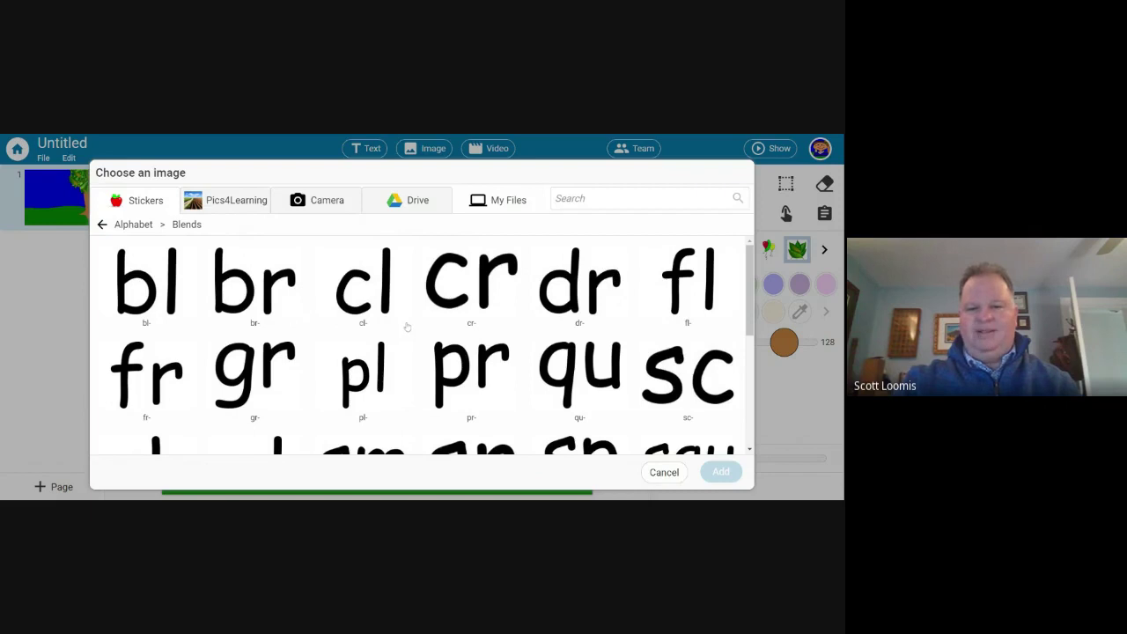
Return to the main sticker categories and scroll down to Music, Objects, People and Plants.
{"action": "left_click", "coordinate": [129, 226]}
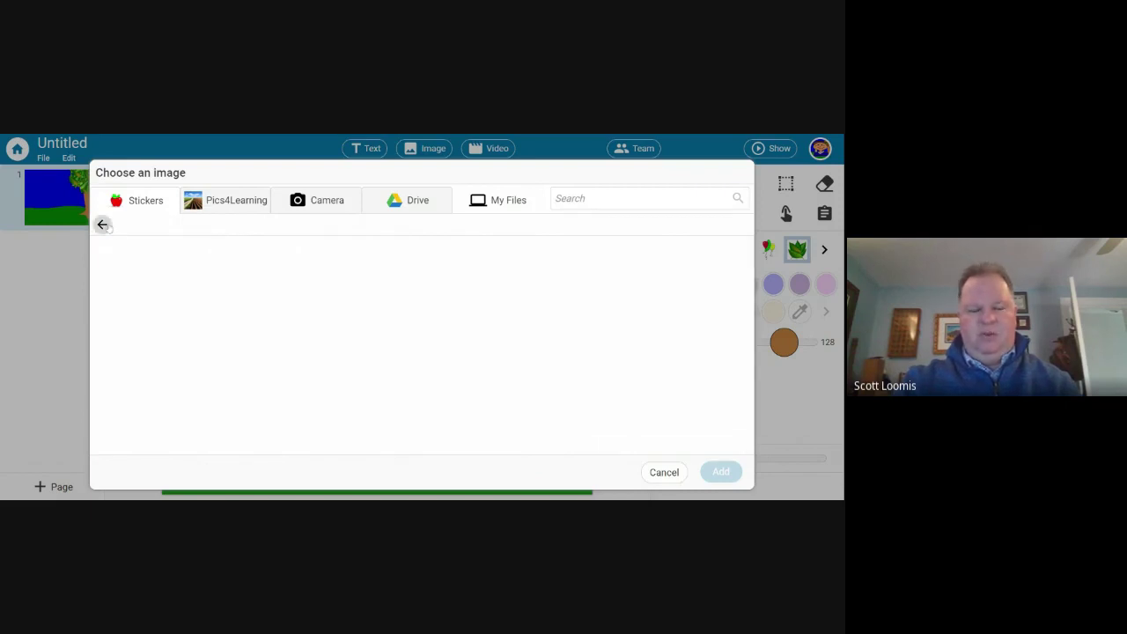
{"action": "scroll", "coordinate": [101, 230], "scroll_direction": "down", "scroll_amount": 2}
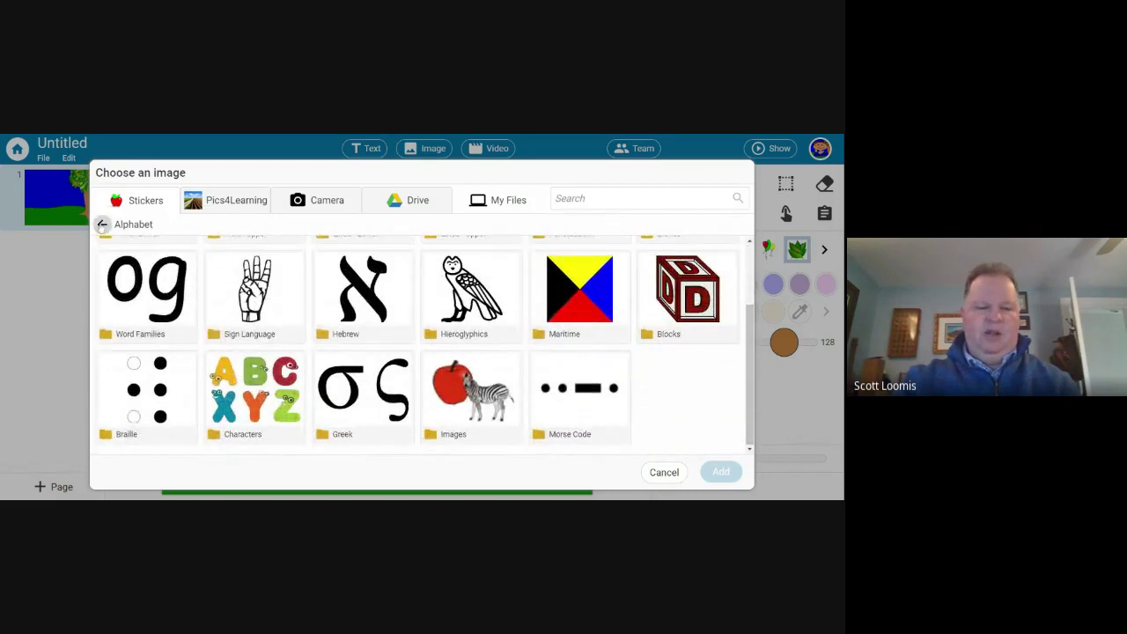
{"action": "left_click", "coordinate": [102, 225]}
{"action": "scroll", "coordinate": [634, 325], "scroll_direction": "down", "scroll_amount": 5}
{"action": "scroll", "coordinate": [634, 325], "scroll_direction": "down", "scroll_amount": 1}
{"action": "scroll", "coordinate": [573, 368], "scroll_direction": "down", "scroll_amount": 2}
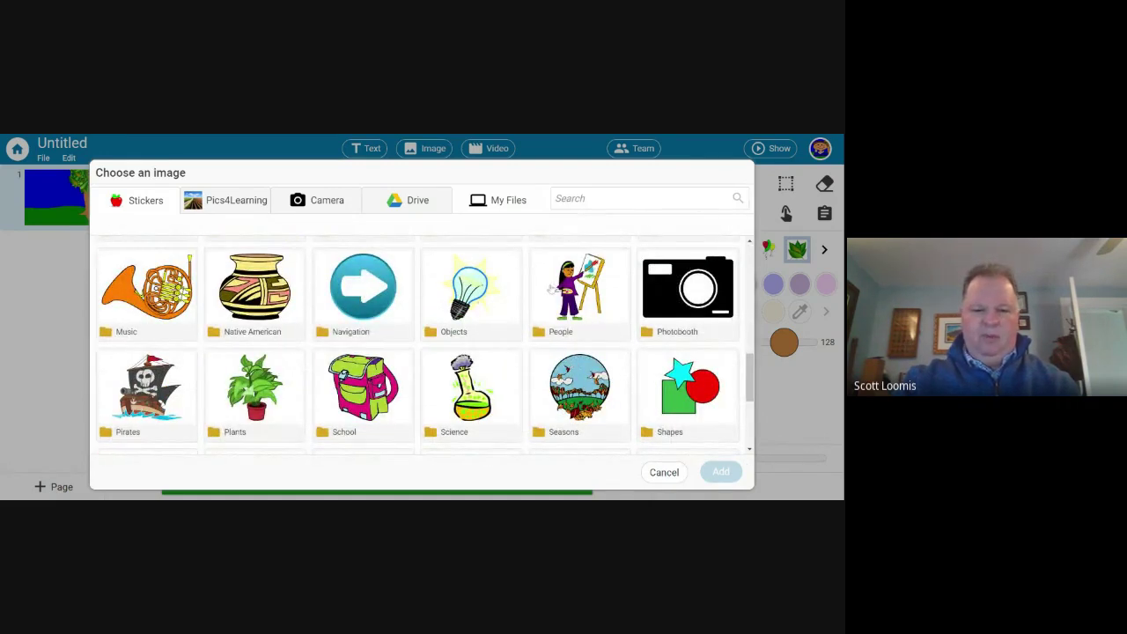
Scroll through the People > American portrait stickers, then go back to the People folder.
{"action": "left_click", "coordinate": [555, 289]}
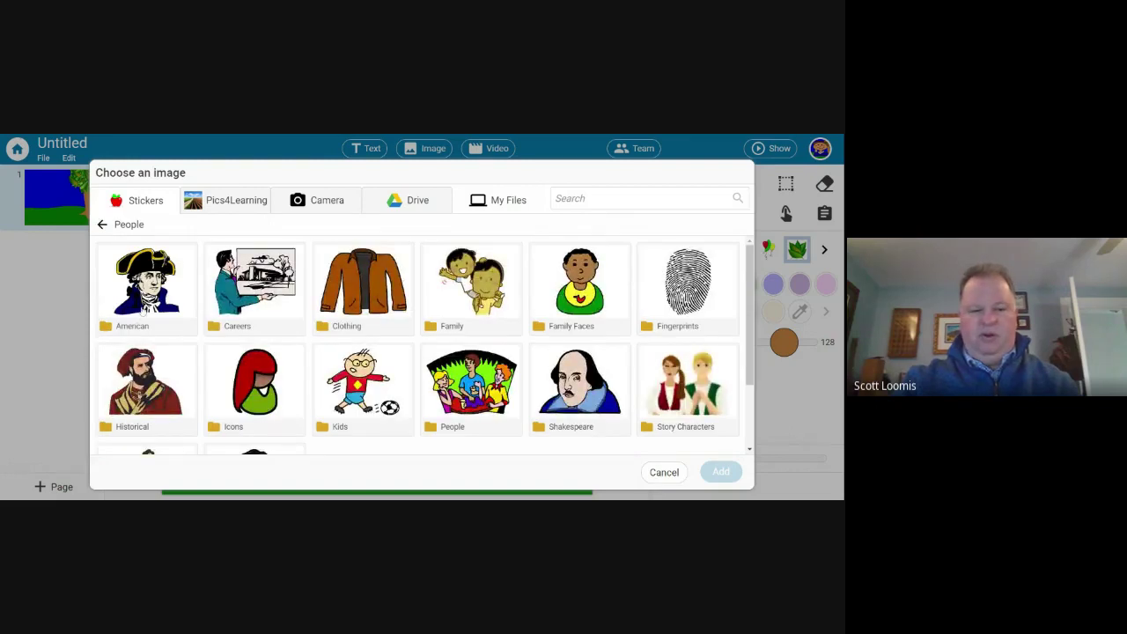
{"action": "left_click", "coordinate": [141, 313]}
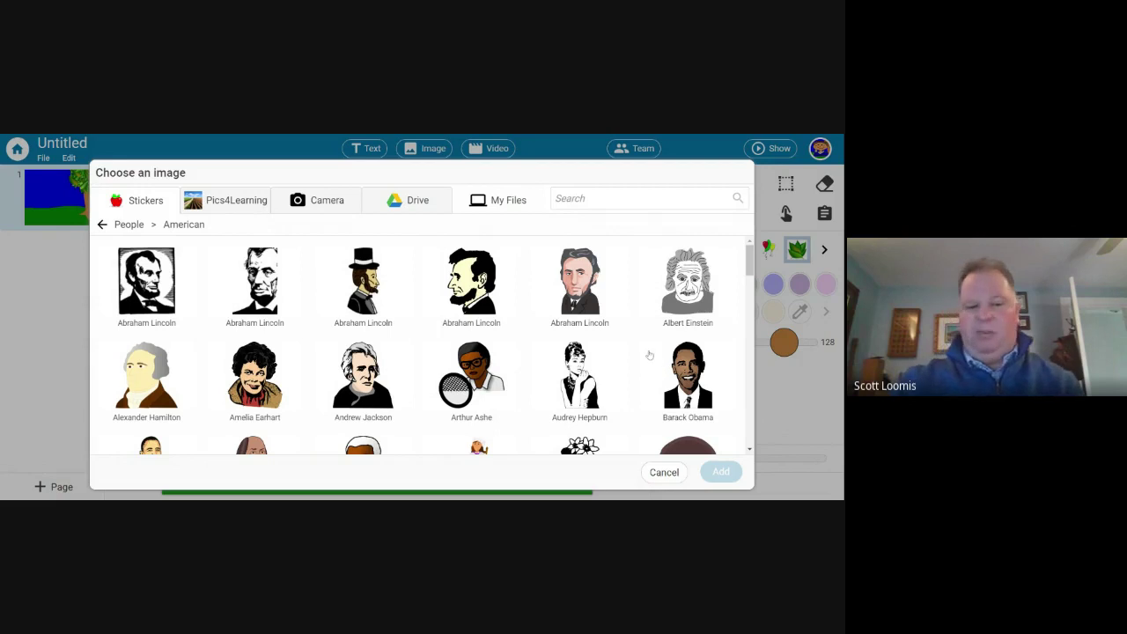
{"action": "scroll", "coordinate": [645, 356], "scroll_direction": "down", "scroll_amount": 2}
{"action": "scroll", "coordinate": [645, 356], "scroll_direction": "down", "scroll_amount": 8}
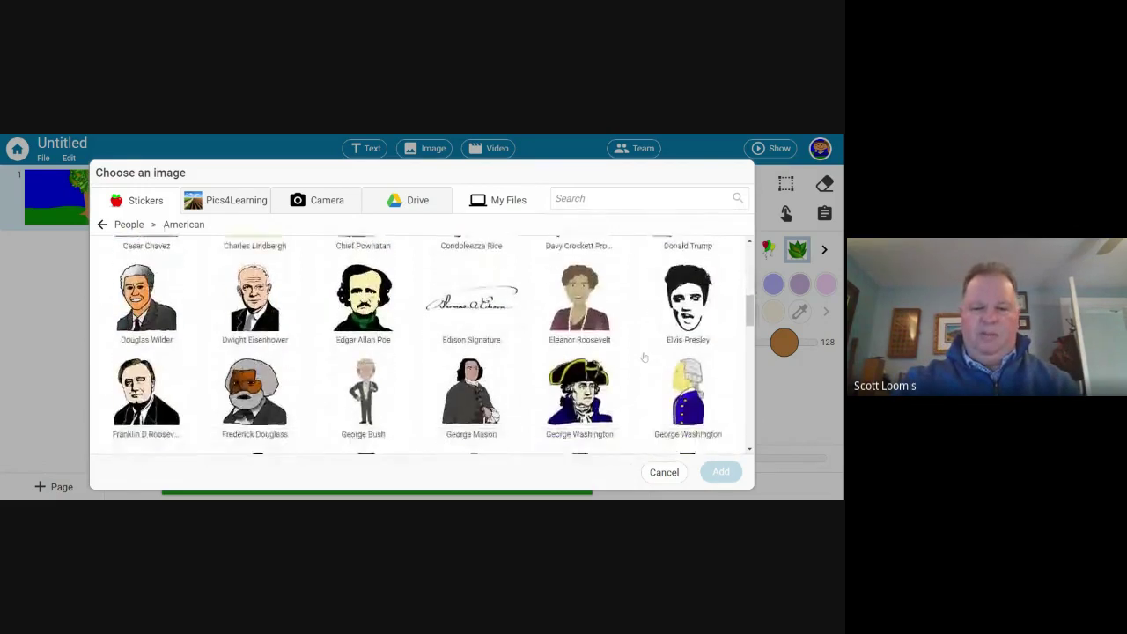
{"action": "scroll", "coordinate": [644, 356], "scroll_direction": "down", "scroll_amount": 5}
{"action": "scroll", "coordinate": [635, 361], "scroll_direction": "up", "scroll_amount": 12}
{"action": "scroll", "coordinate": [635, 361], "scroll_direction": "up", "scroll_amount": 3}
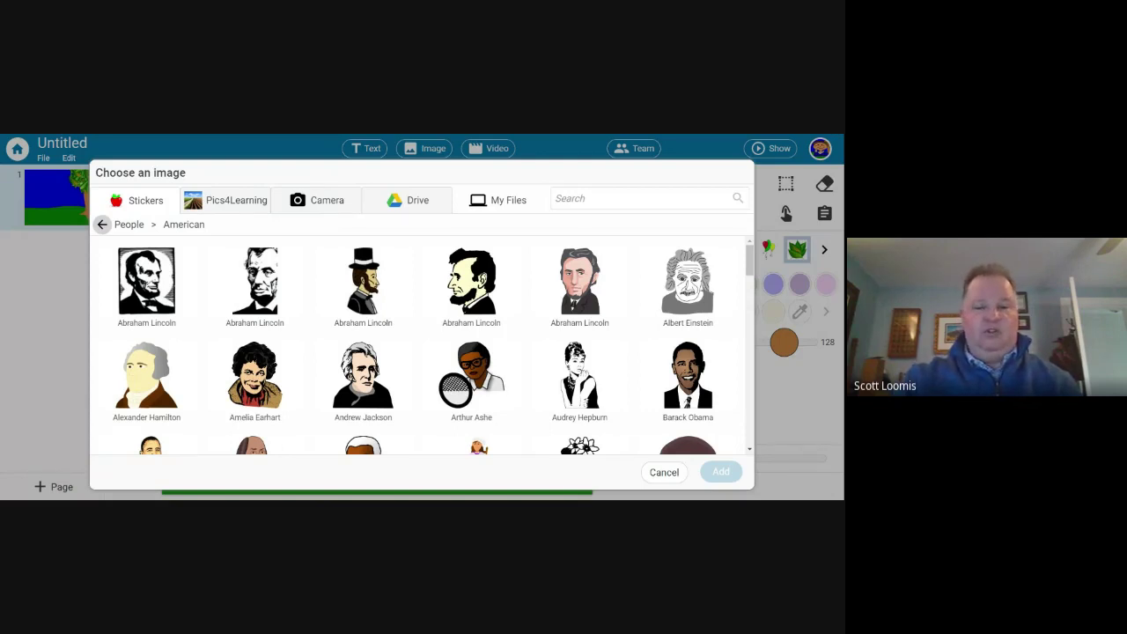
{"action": "left_click", "coordinate": [102, 224]}
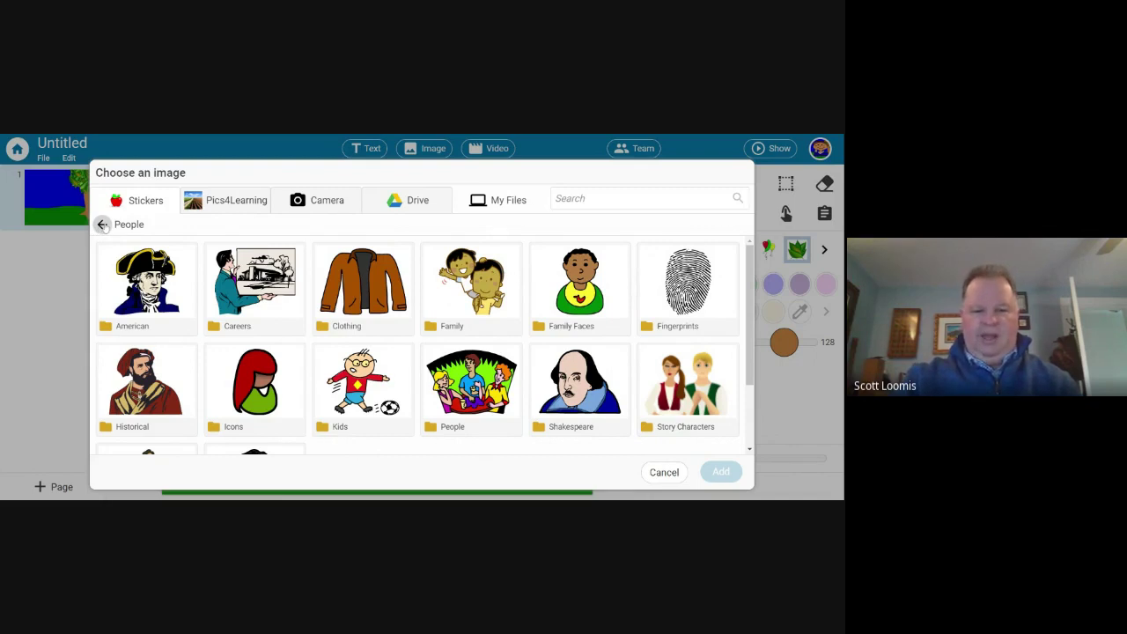
Return to the top-level stickers and search for 'deer'.
{"action": "left_click", "coordinate": [102, 225]}
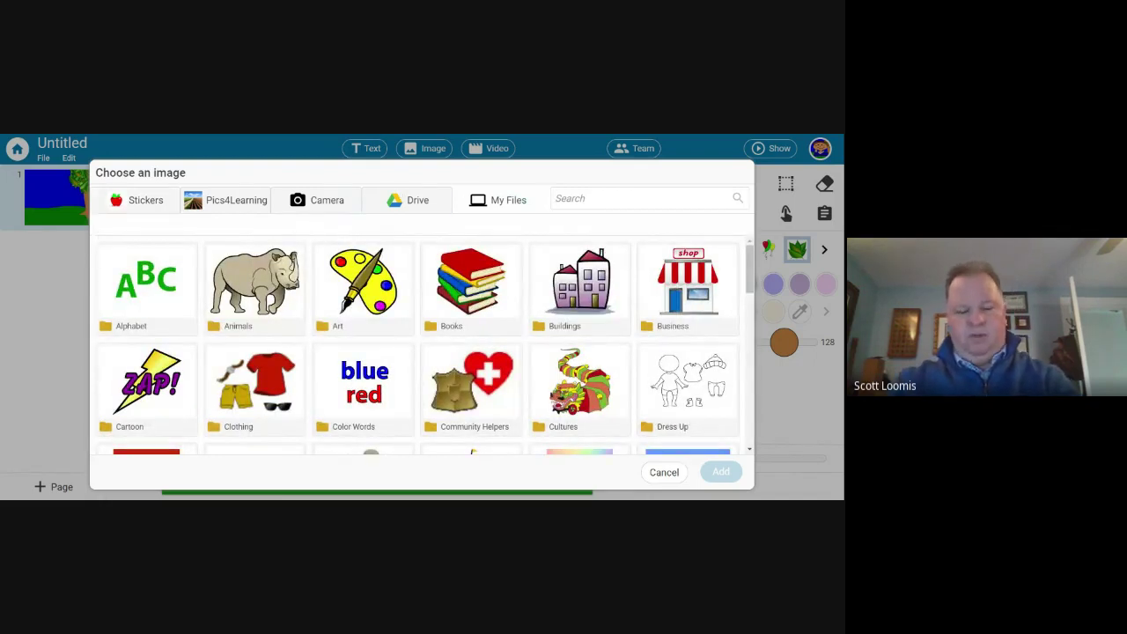
{"action": "type", "text": "deer"}
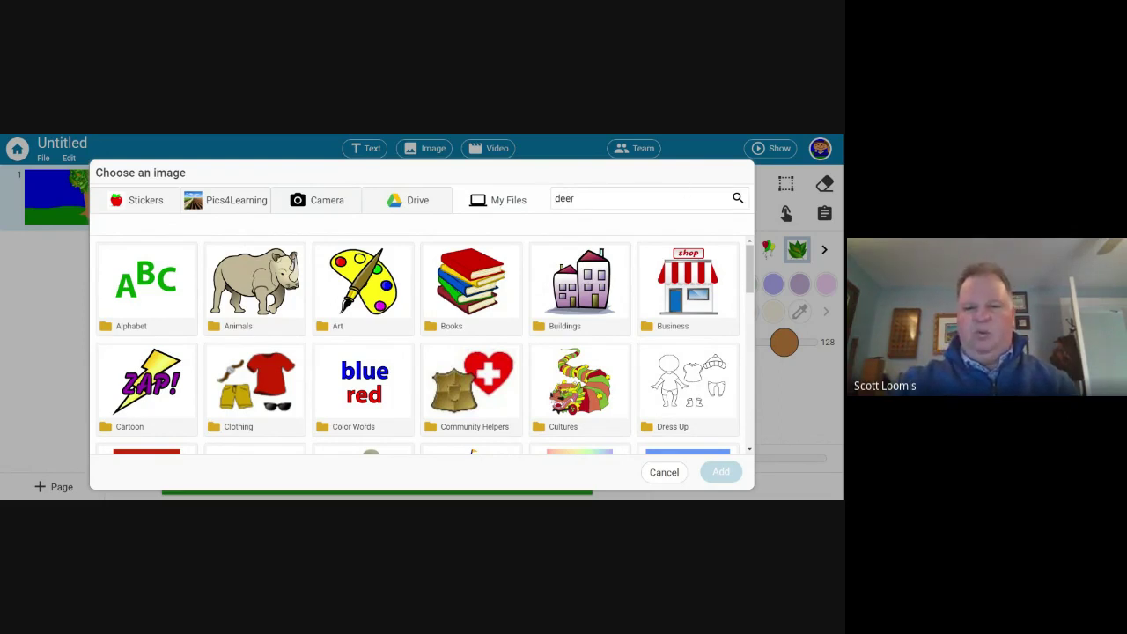
{"action": "key", "text": "Return"}
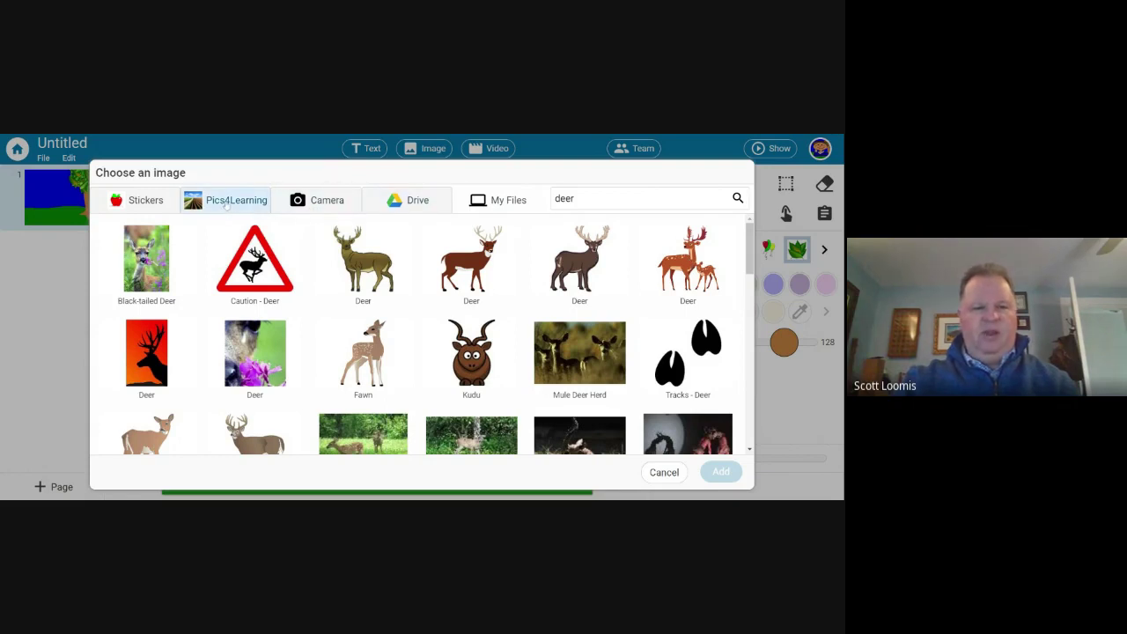
Browse the Pics4Learning photo collection.
{"action": "left_click", "coordinate": [226, 204]}
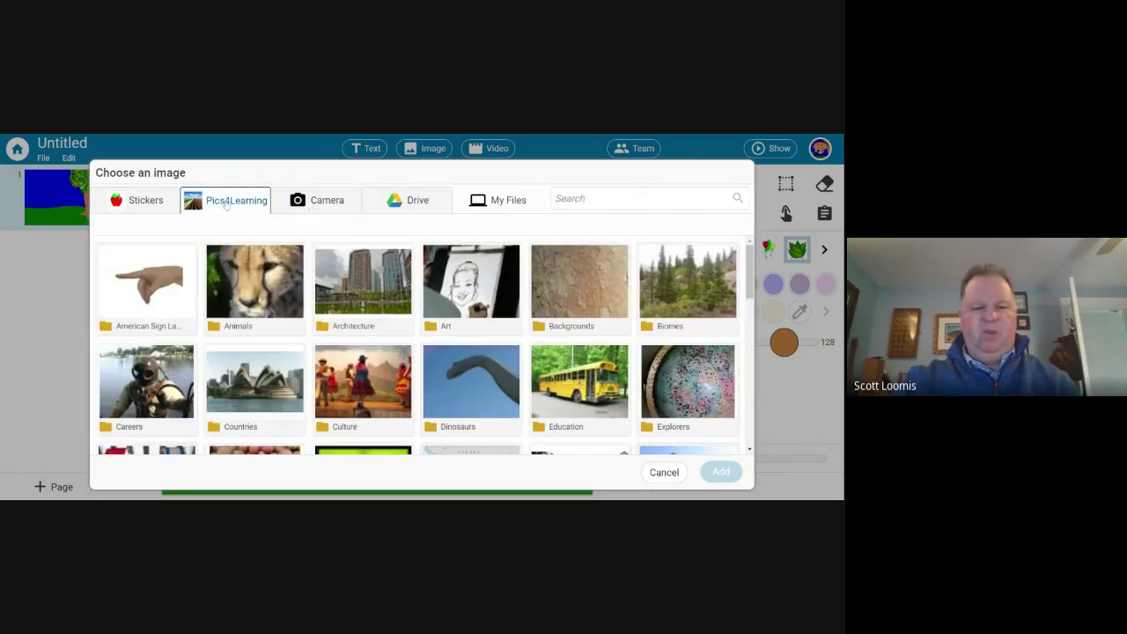
{"action": "scroll", "coordinate": [567, 339], "scroll_direction": "down", "scroll_amount": 2}
{"action": "scroll", "coordinate": [567, 339], "scroll_direction": "down", "scroll_amount": 6}
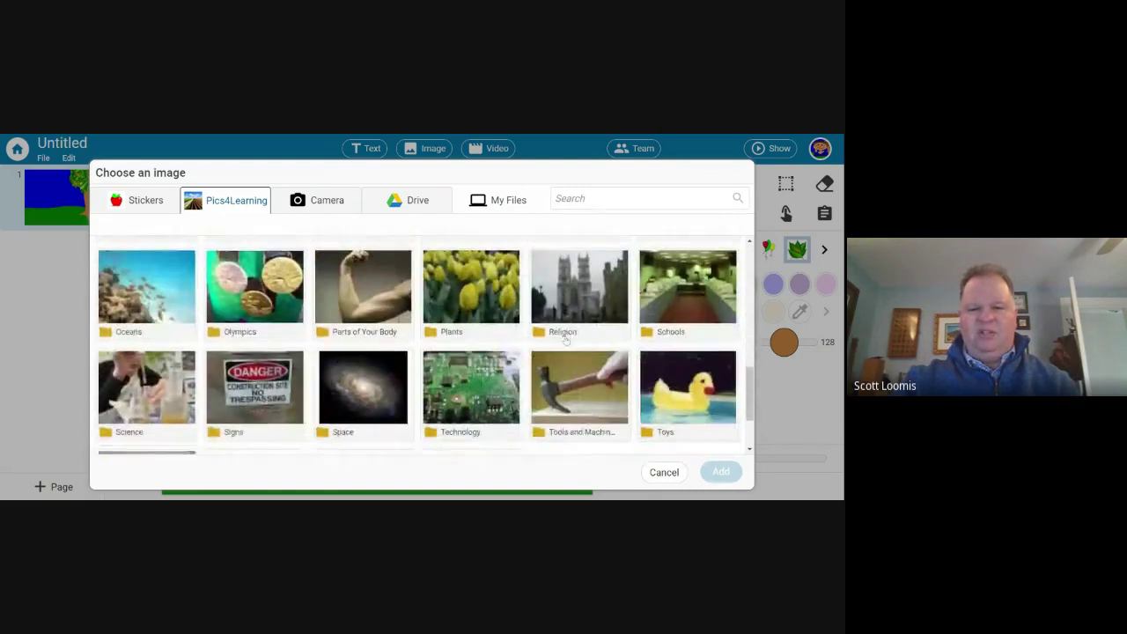
{"action": "scroll", "coordinate": [568, 335], "scroll_direction": "up", "scroll_amount": 8}
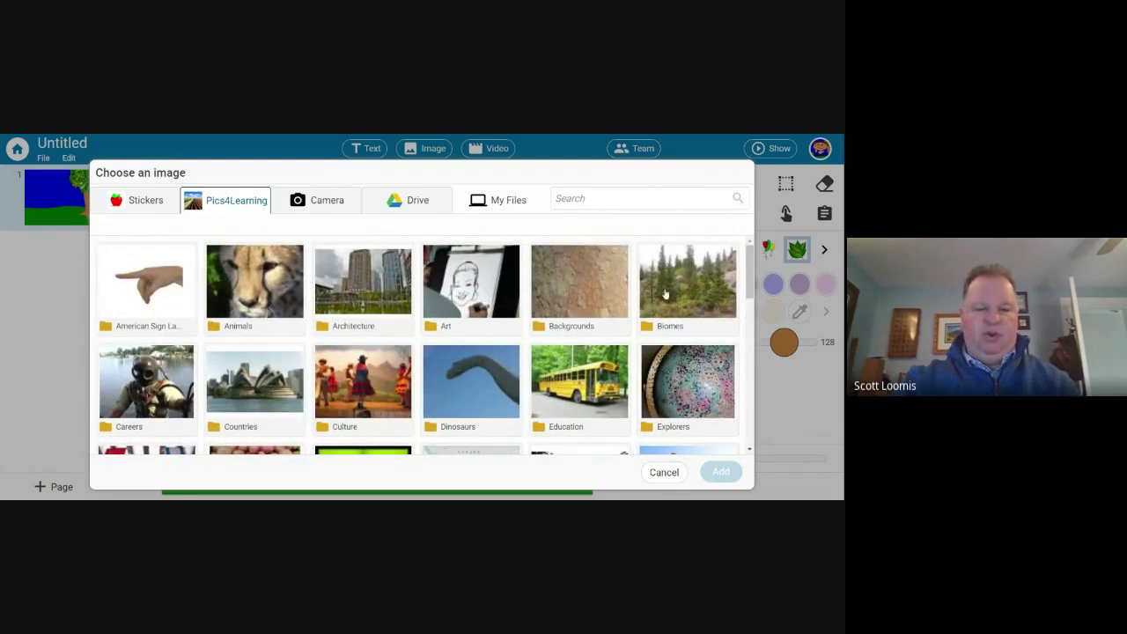
{"action": "scroll", "coordinate": [599, 344], "scroll_direction": "down", "scroll_amount": 1}
{"action": "scroll", "coordinate": [599, 344], "scroll_direction": "up", "scroll_amount": 1}
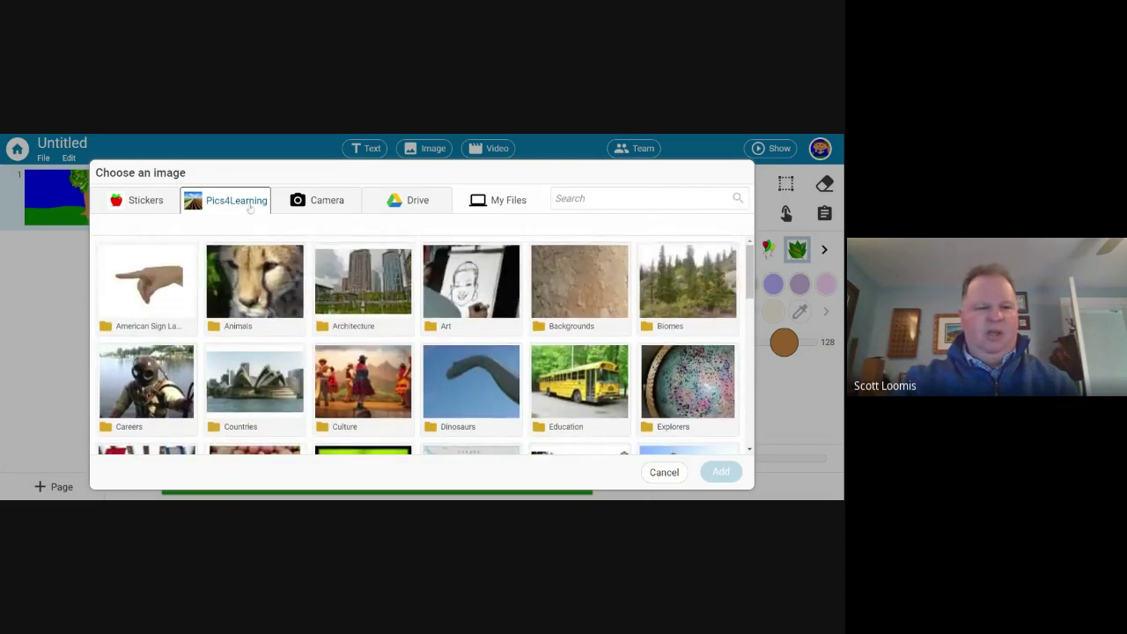
Search the sticker collection for 'deer' and scroll through the deer results.
{"action": "left_click", "coordinate": [139, 200]}
{"action": "left_click", "coordinate": [556, 198]}
{"action": "type", "text": "deer"}
{"action": "key", "text": "Return"}
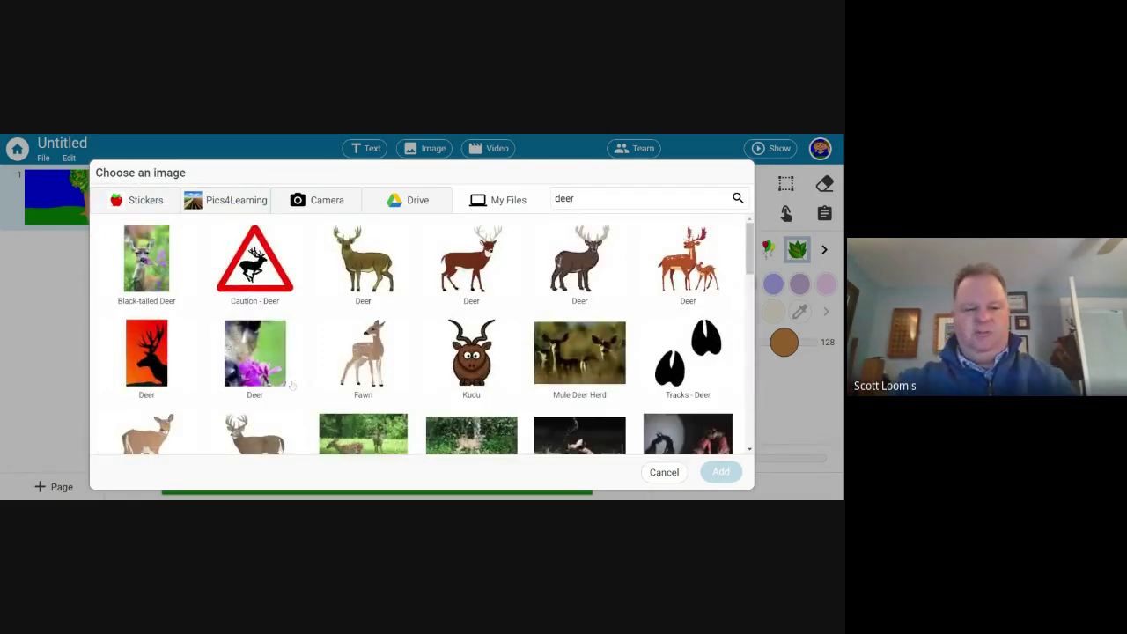
{"action": "scroll", "coordinate": [627, 314], "scroll_direction": "down", "scroll_amount": 3}
{"action": "scroll", "coordinate": [627, 314], "scroll_direction": "down", "scroll_amount": 10}
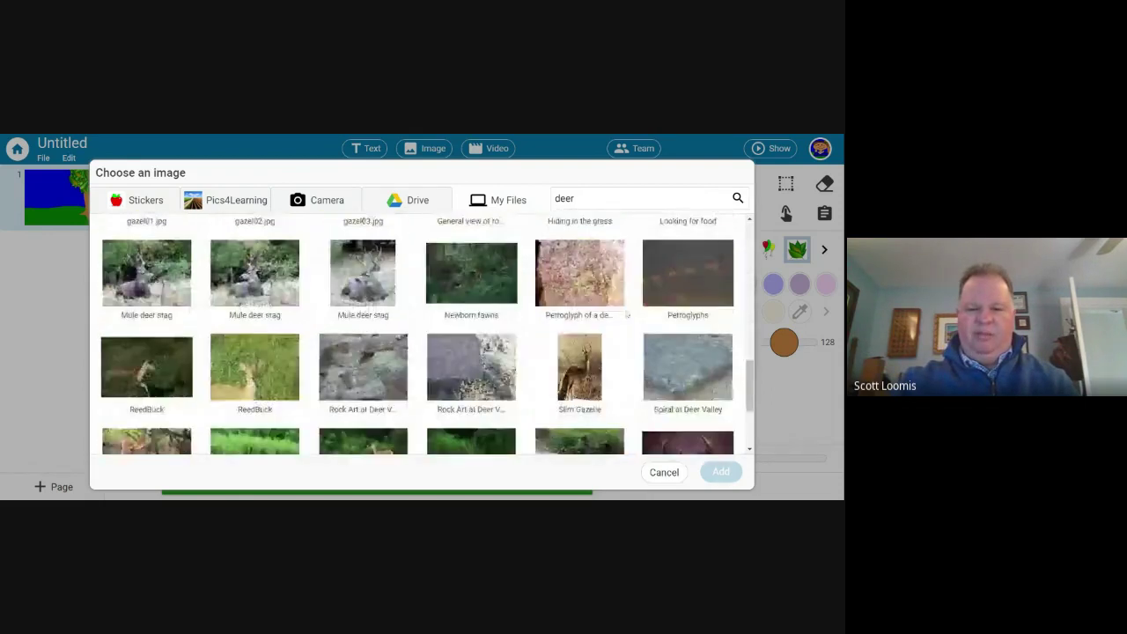
{"action": "scroll", "coordinate": [625, 315], "scroll_direction": "up", "scroll_amount": 5}
{"action": "scroll", "coordinate": [626, 314], "scroll_direction": "up", "scroll_amount": 6}
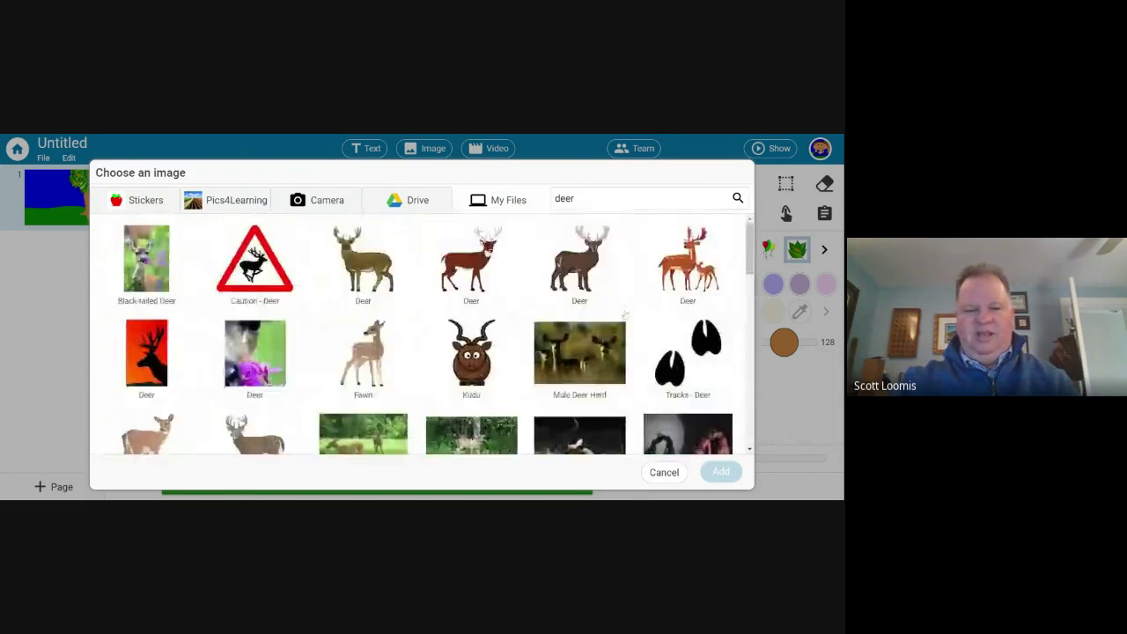
Add the first standing Deer sticker, move it left onto the grass and enlarge it.
{"action": "left_click", "coordinate": [377, 264]}
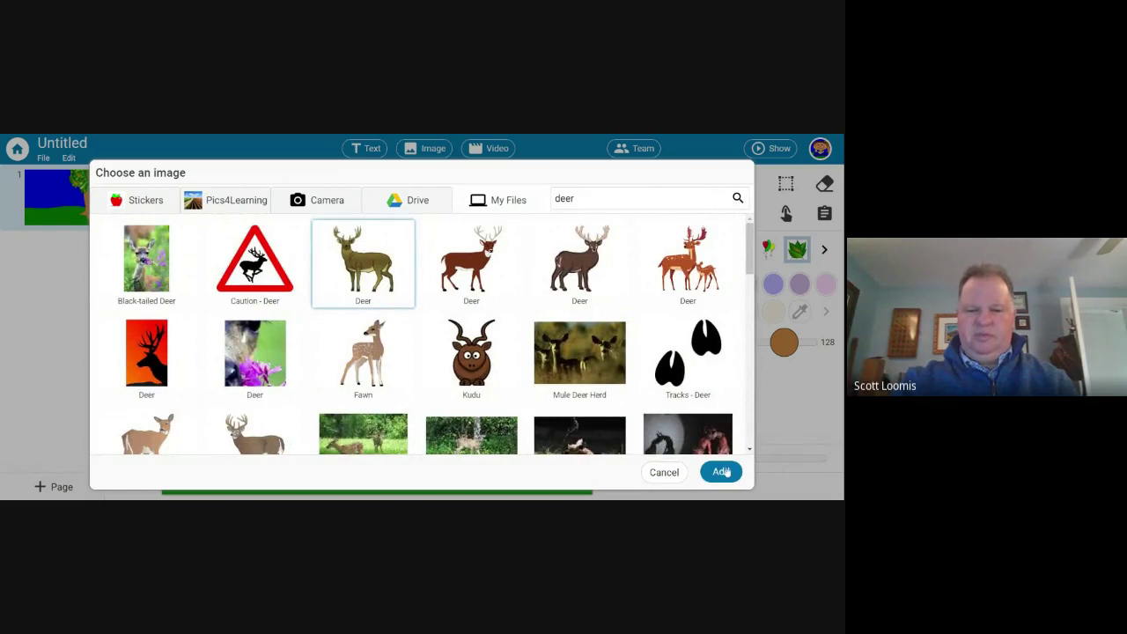
{"action": "left_click", "coordinate": [721, 472]}
{"action": "left_click_drag", "start_coordinate": [394, 339], "coordinate": [361, 350]}
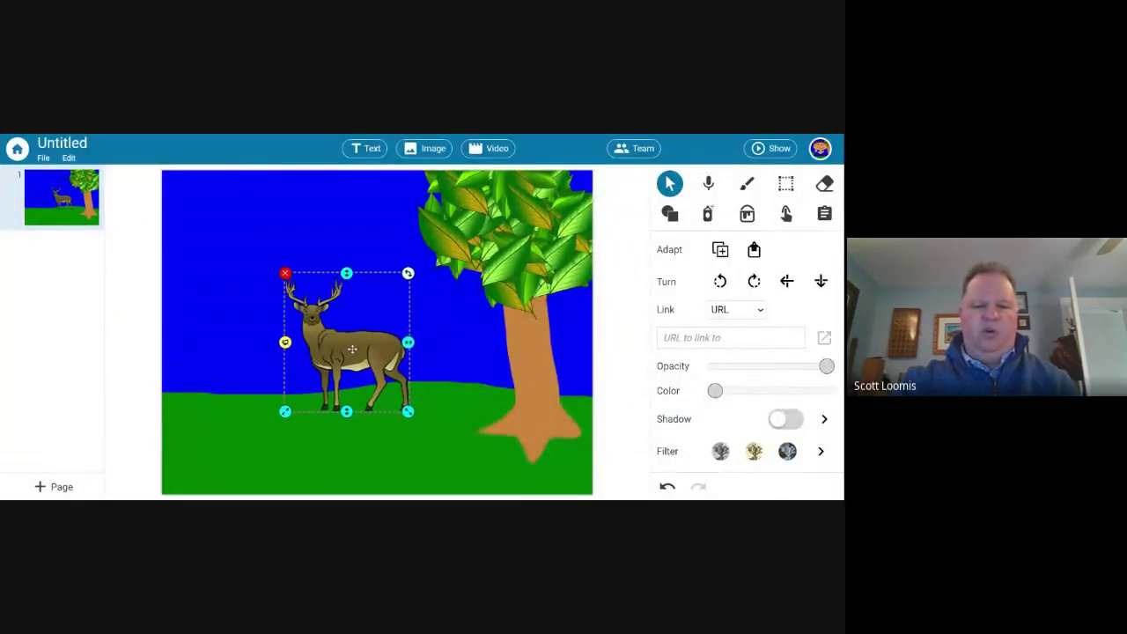
{"action": "mouse_move", "coordinate": [401, 415]}
{"action": "left_mouse_down"}
{"action": "mouse_move", "coordinate": [442, 458]}
{"action": "mouse_move", "coordinate": [423, 413]}
{"action": "mouse_move", "coordinate": [413, 417]}
{"action": "left_mouse_up"}
{"action": "left_click", "coordinate": [460, 344]}
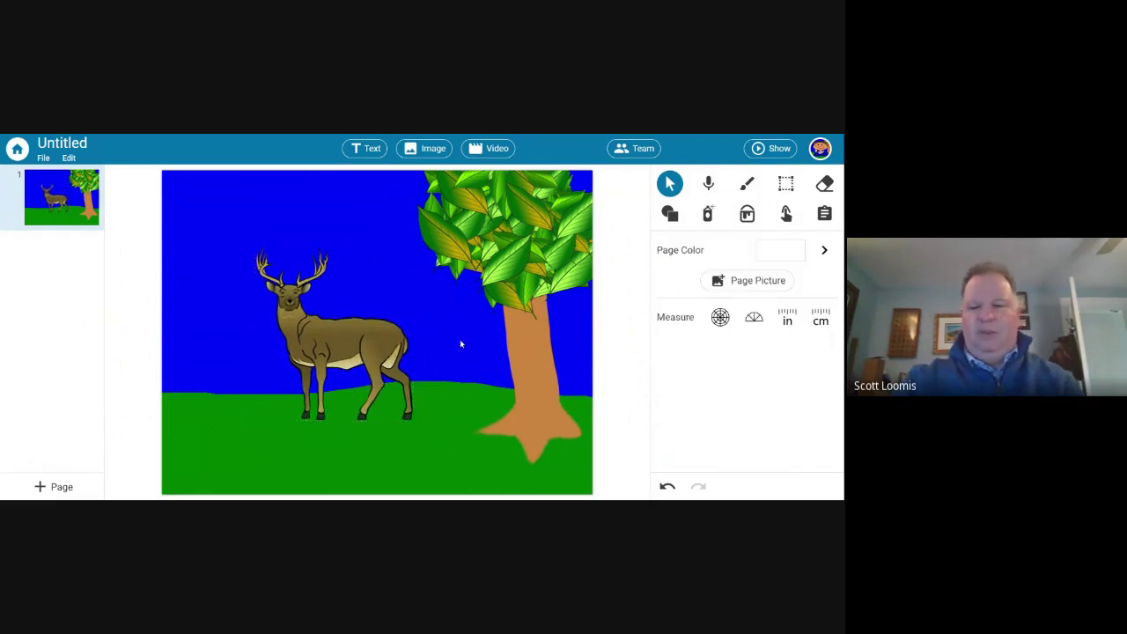
{"action": "left_click", "coordinate": [374, 338]}
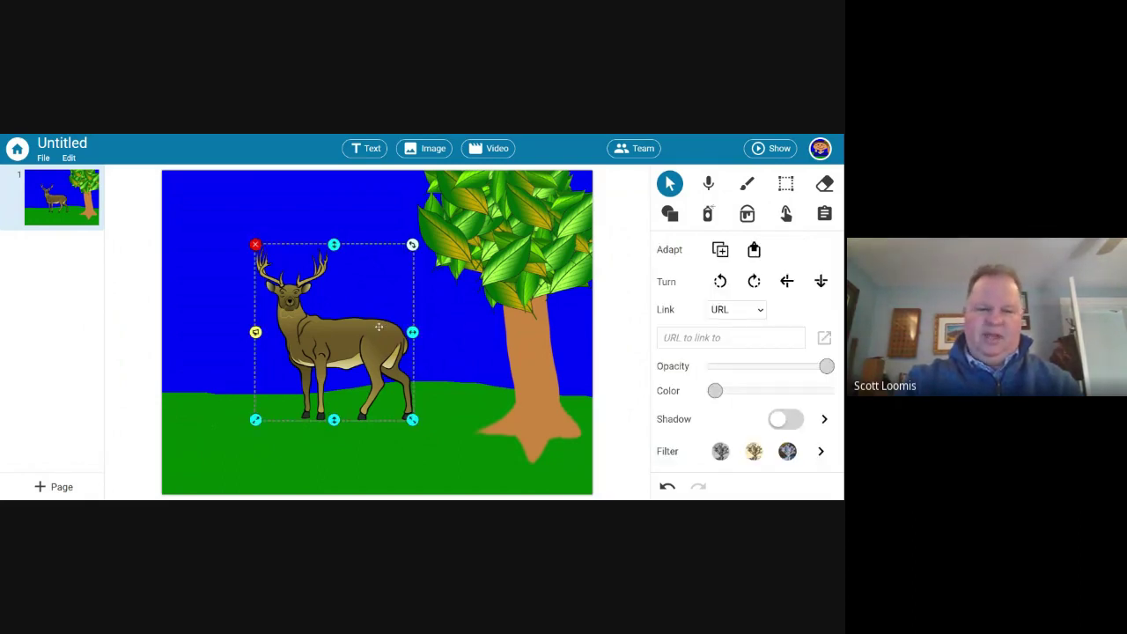
Rotate the deer slightly counter-clockwise, then deselect it.
{"action": "mouse_move", "coordinate": [412, 244]}
{"action": "left_mouse_down"}
{"action": "mouse_move", "coordinate": [399, 243]}
{"action": "mouse_move", "coordinate": [411, 243]}
{"action": "left_mouse_up"}
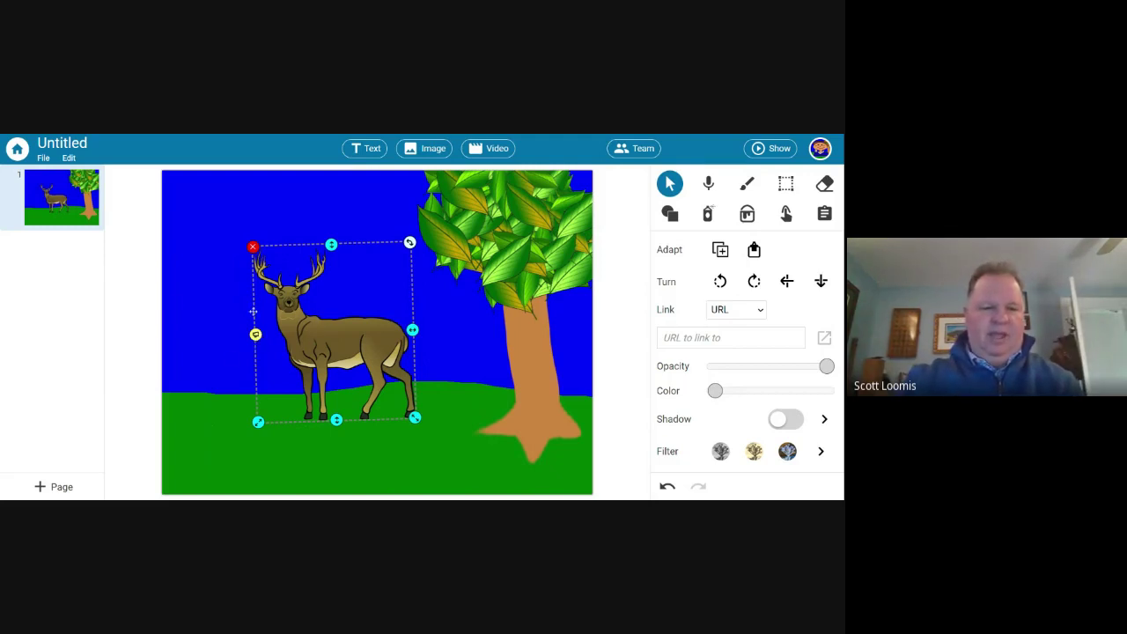
{"action": "left_click", "coordinate": [210, 305]}
{"action": "left_click", "coordinate": [336, 332]}
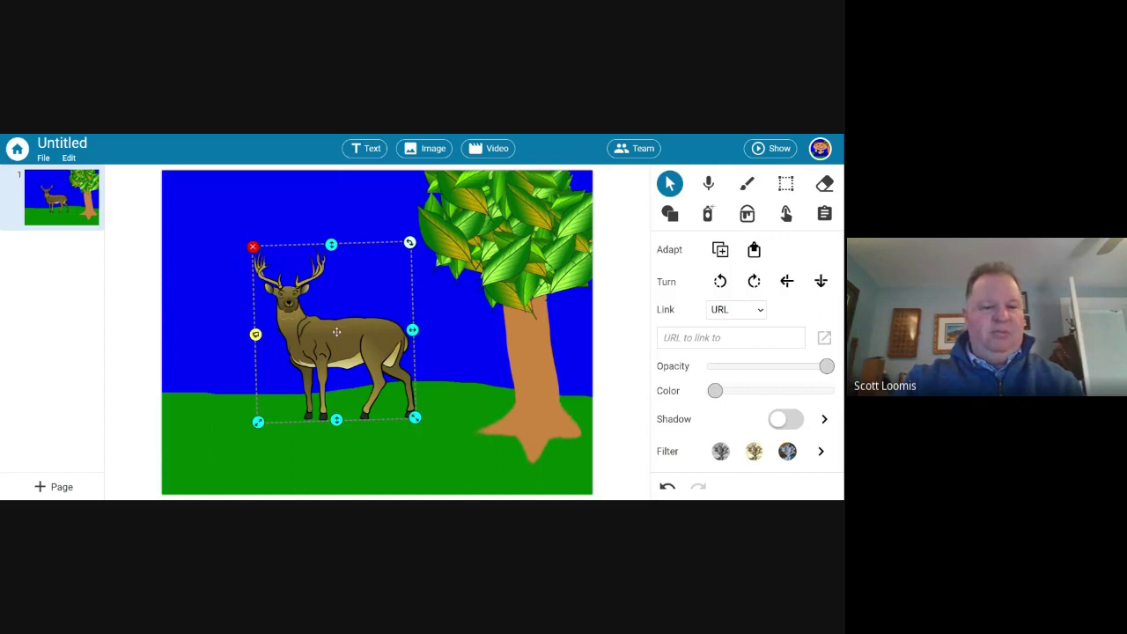
{"action": "left_click", "coordinate": [231, 312]}
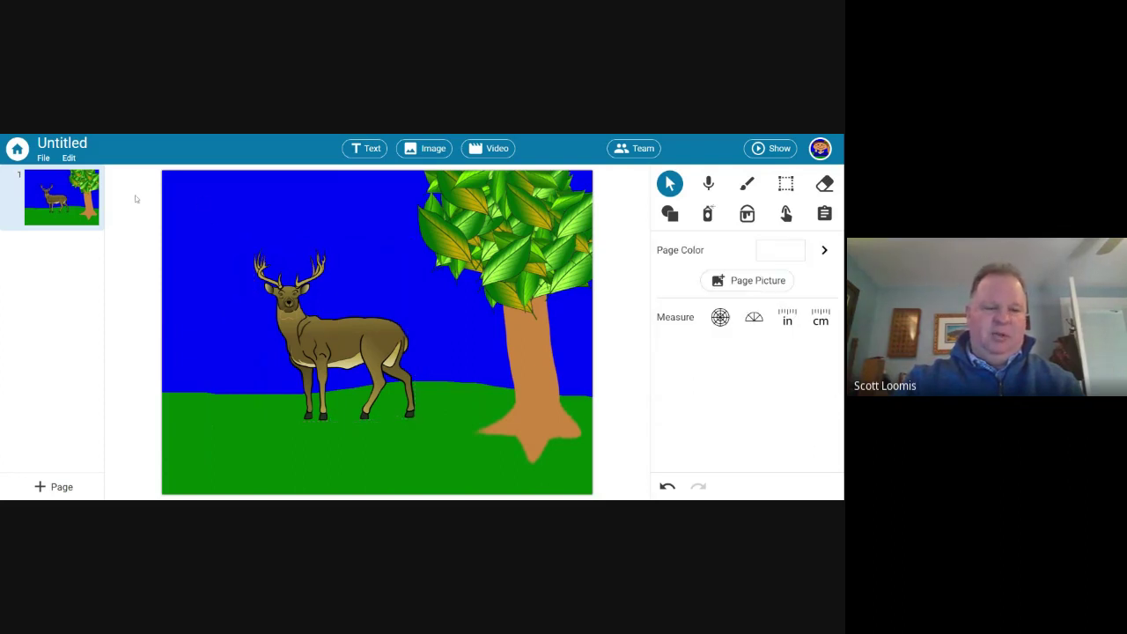
{"action": "left_click", "coordinate": [428, 150]}
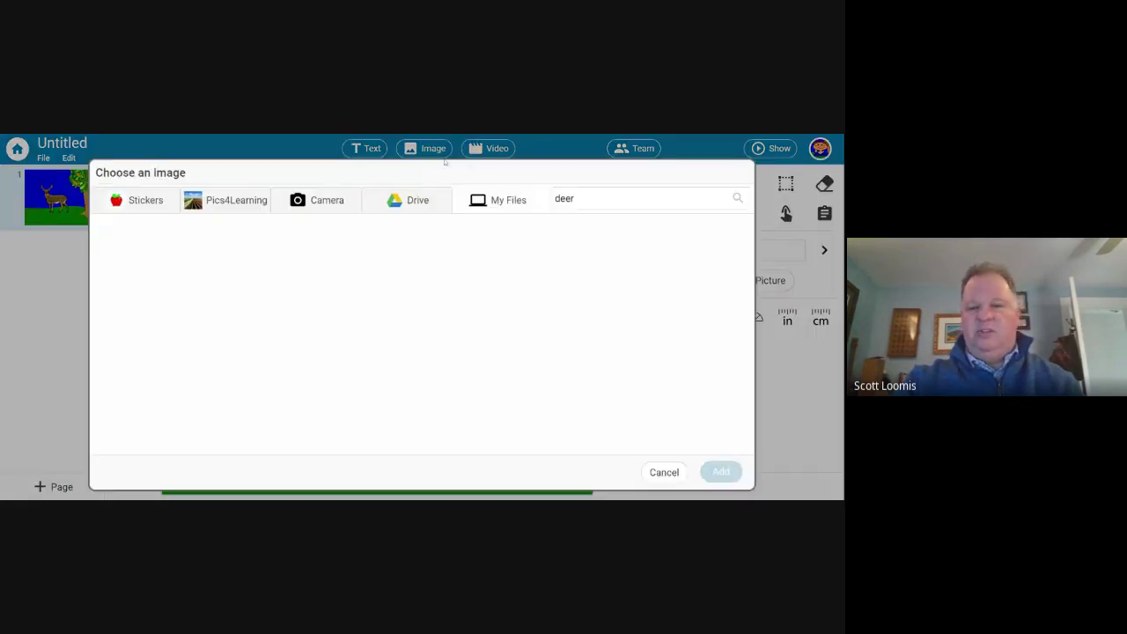
{"action": "left_click", "coordinate": [146, 197]}
{"action": "scroll", "coordinate": [615, 342], "scroll_direction": "down", "scroll_amount": 5}
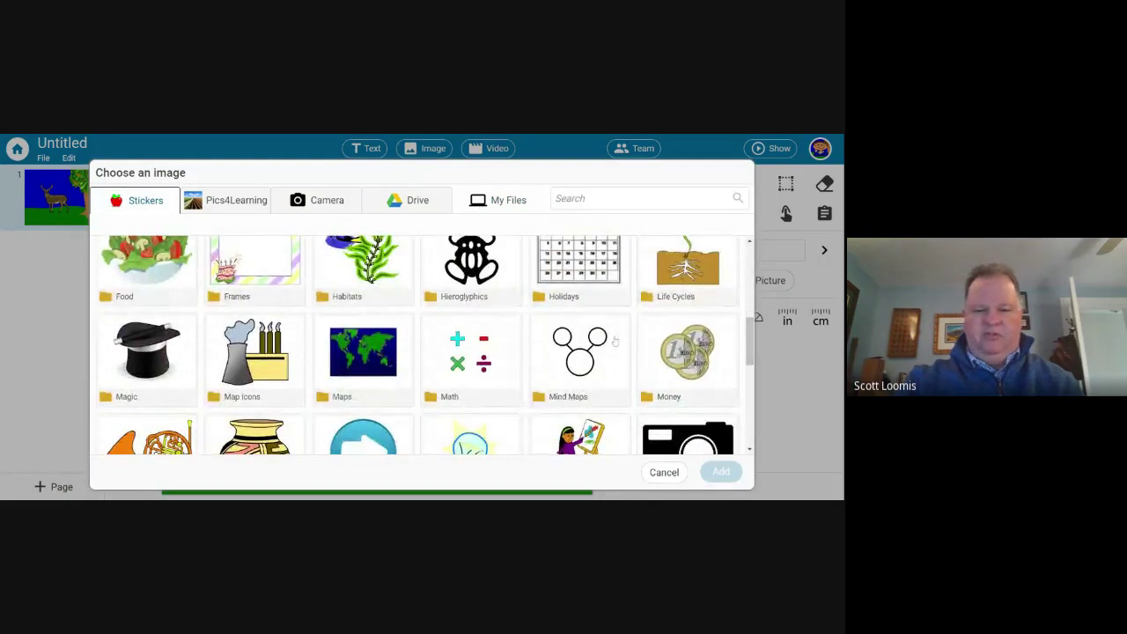
{"action": "scroll", "coordinate": [513, 375], "scroll_direction": "down", "scroll_amount": 1}
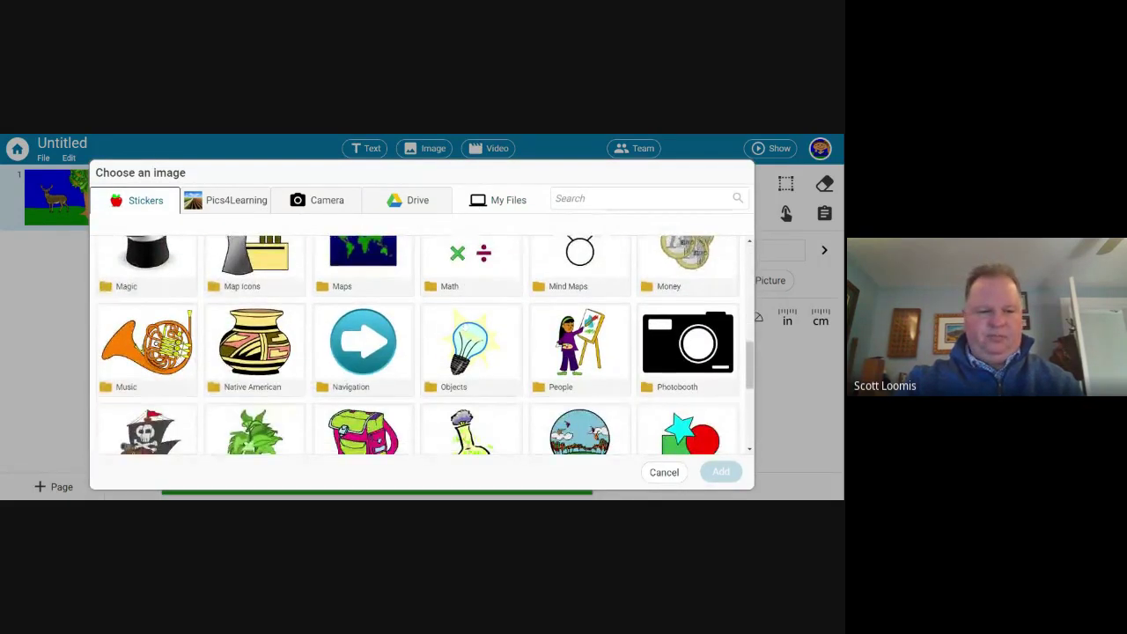
{"action": "left_click", "coordinate": [172, 357]}
{"action": "left_click", "coordinate": [173, 292]}
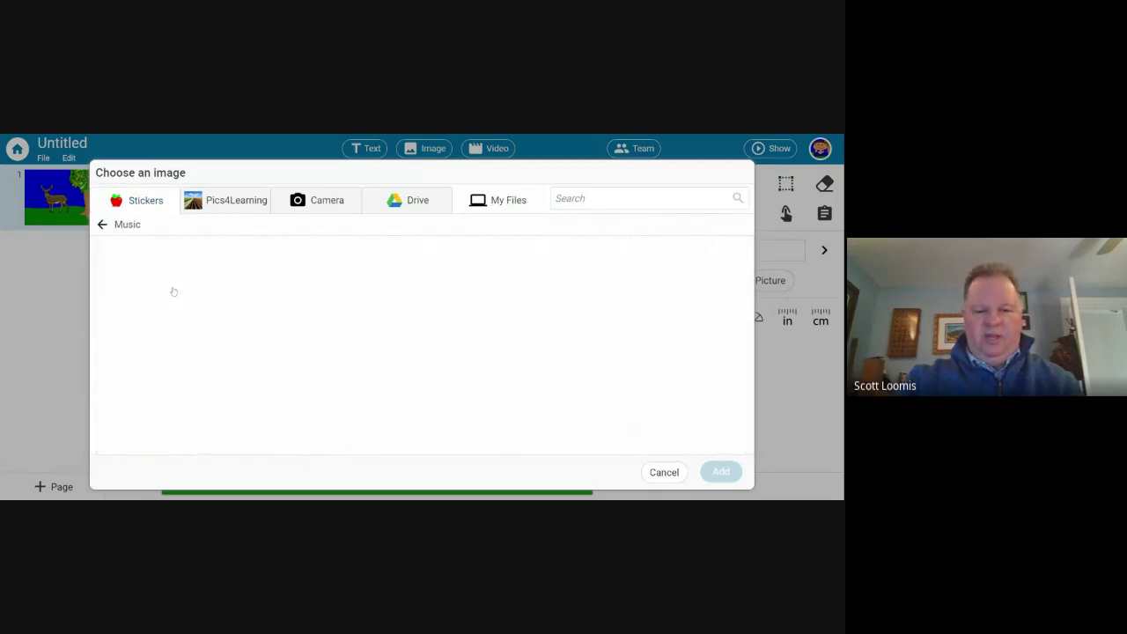
{"action": "scroll", "coordinate": [542, 341], "scroll_direction": "down", "scroll_amount": 10}
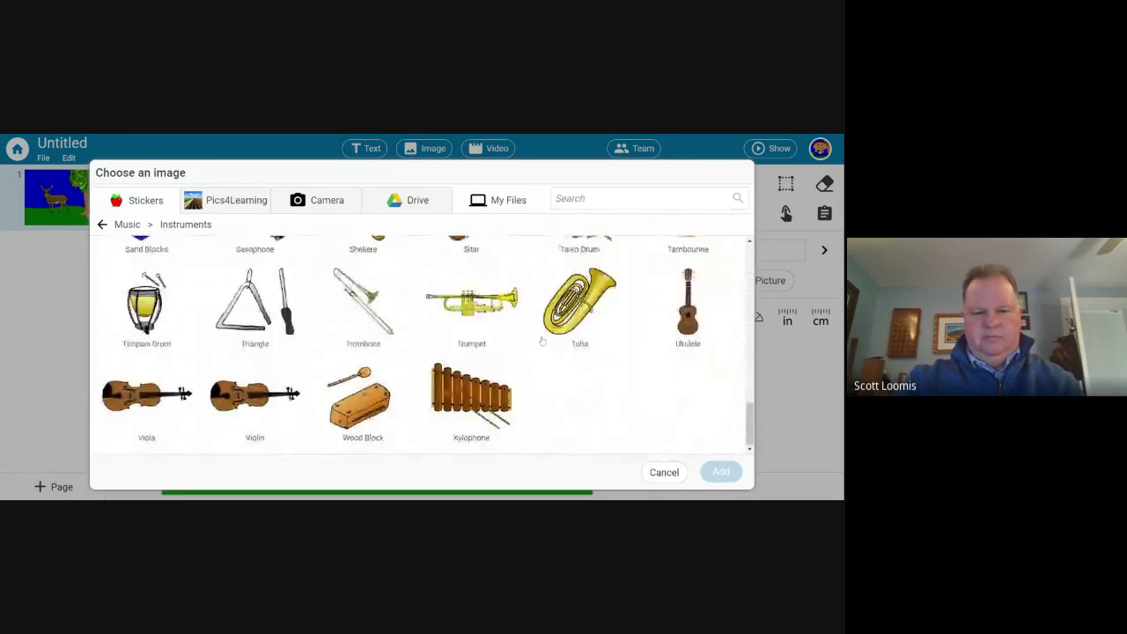
{"action": "scroll", "coordinate": [542, 341], "scroll_direction": "up", "scroll_amount": 3}
{"action": "scroll", "coordinate": [541, 340], "scroll_direction": "up", "scroll_amount": 5}
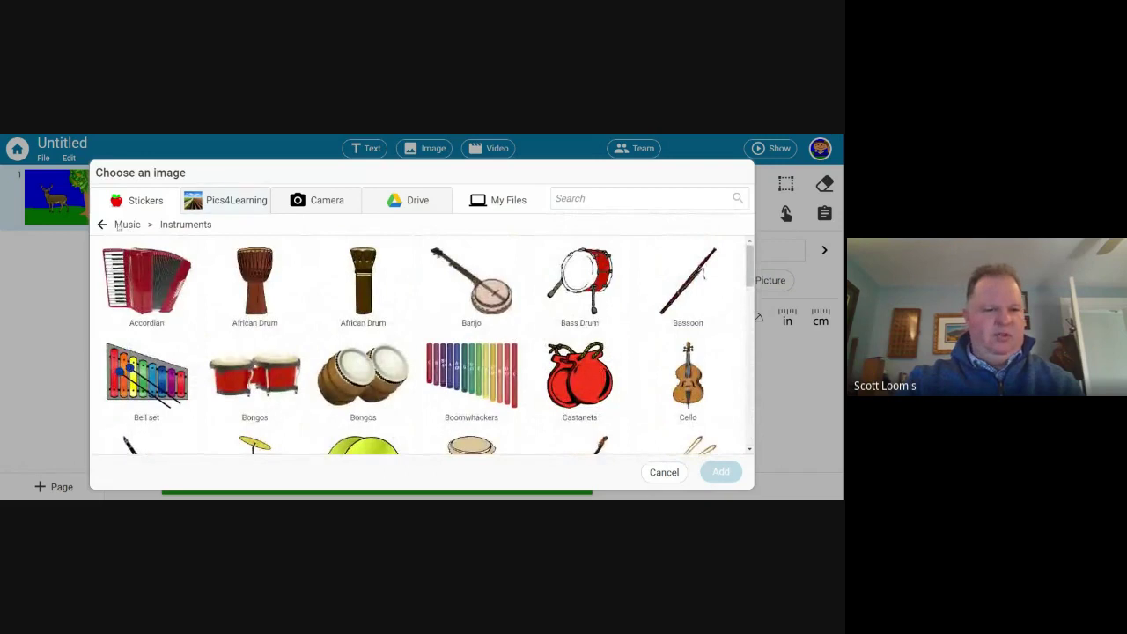
{"action": "left_click", "coordinate": [102, 225]}
{"action": "left_click", "coordinate": [262, 282]}
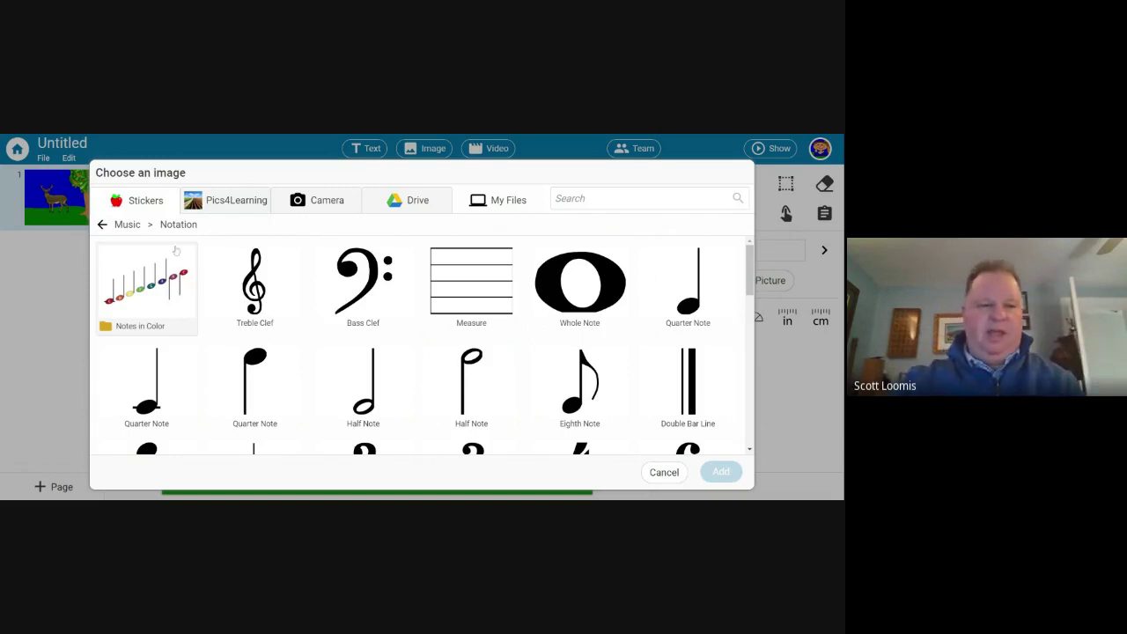
{"action": "left_click", "coordinate": [103, 224]}
{"action": "scroll", "coordinate": [490, 316], "scroll_direction": "down", "scroll_amount": 1}
{"action": "scroll", "coordinate": [495, 317], "scroll_direction": "up", "scroll_amount": 1}
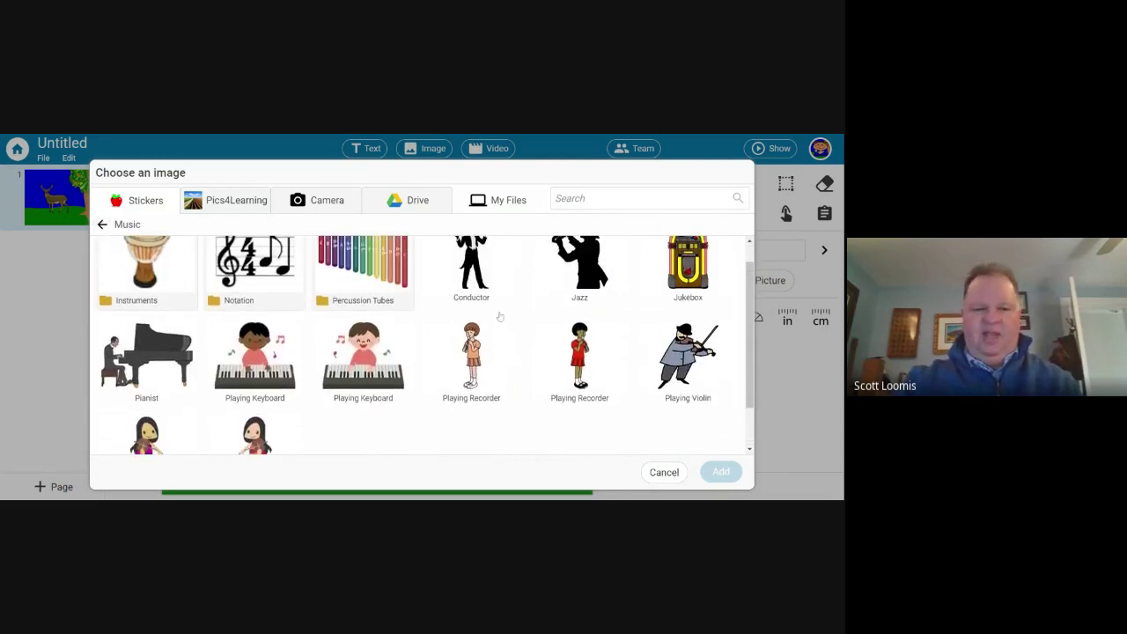
{"action": "left_click", "coordinate": [665, 473]}
{"action": "left_click", "coordinate": [366, 334]}
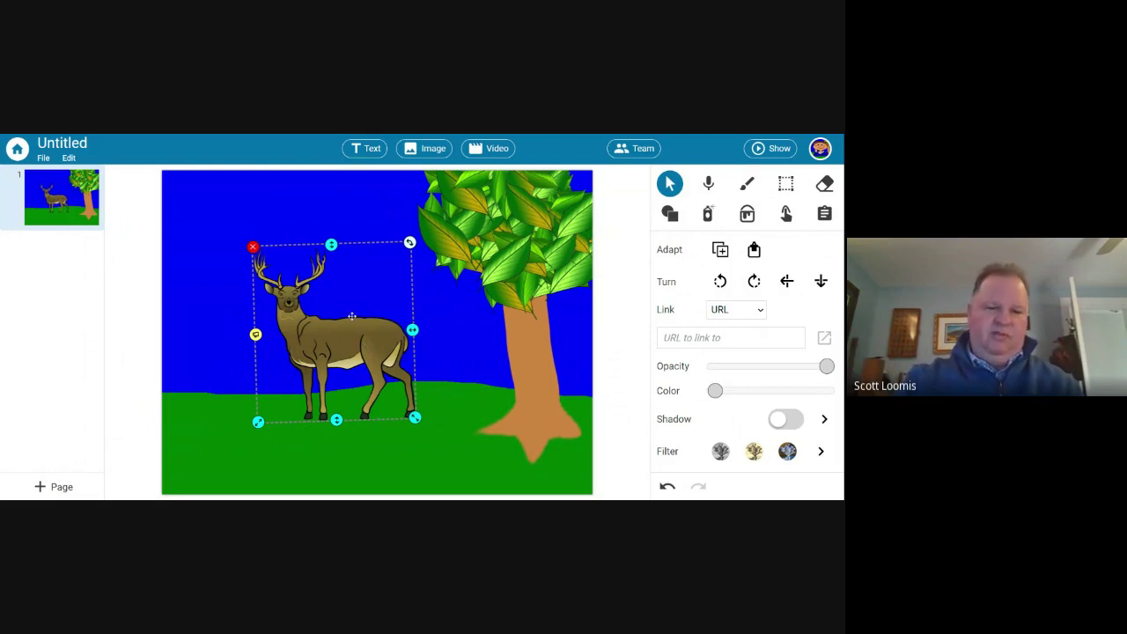
Select the deer image and open the Edit menu to reach its alt text option.
{"action": "left_click", "coordinate": [212, 323]}
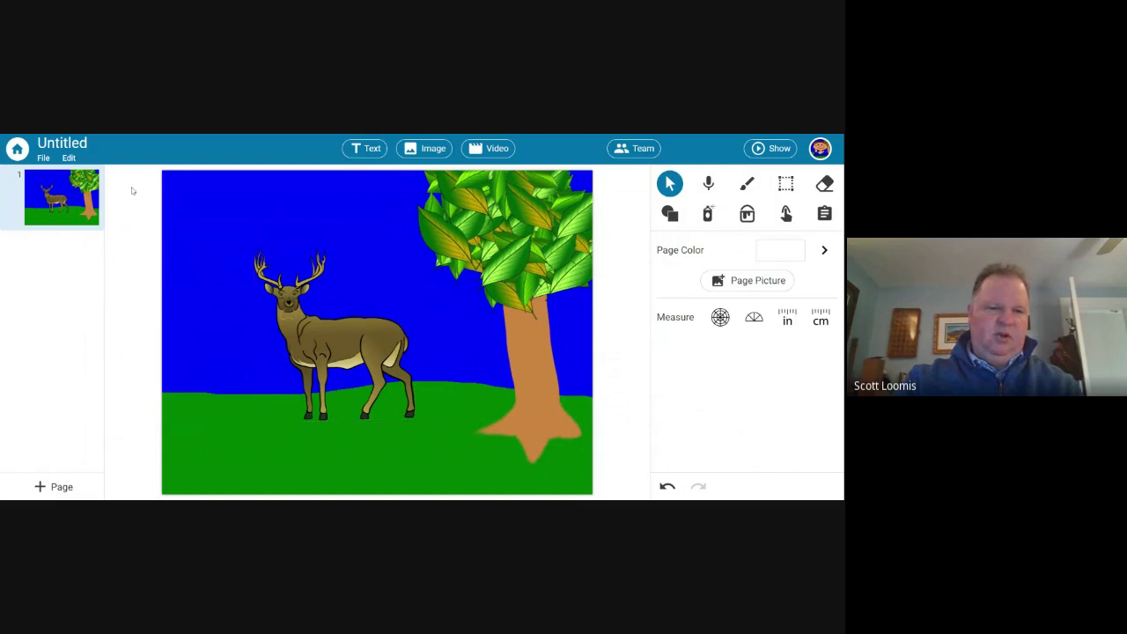
{"action": "left_click", "coordinate": [69, 158]}
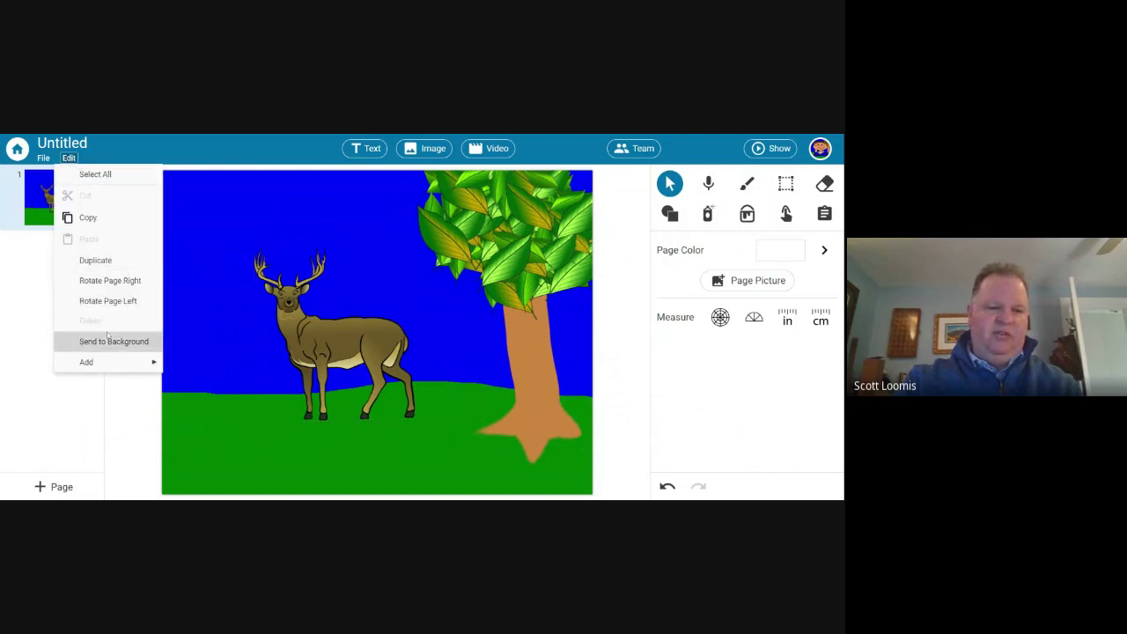
{"action": "left_click", "coordinate": [330, 340]}
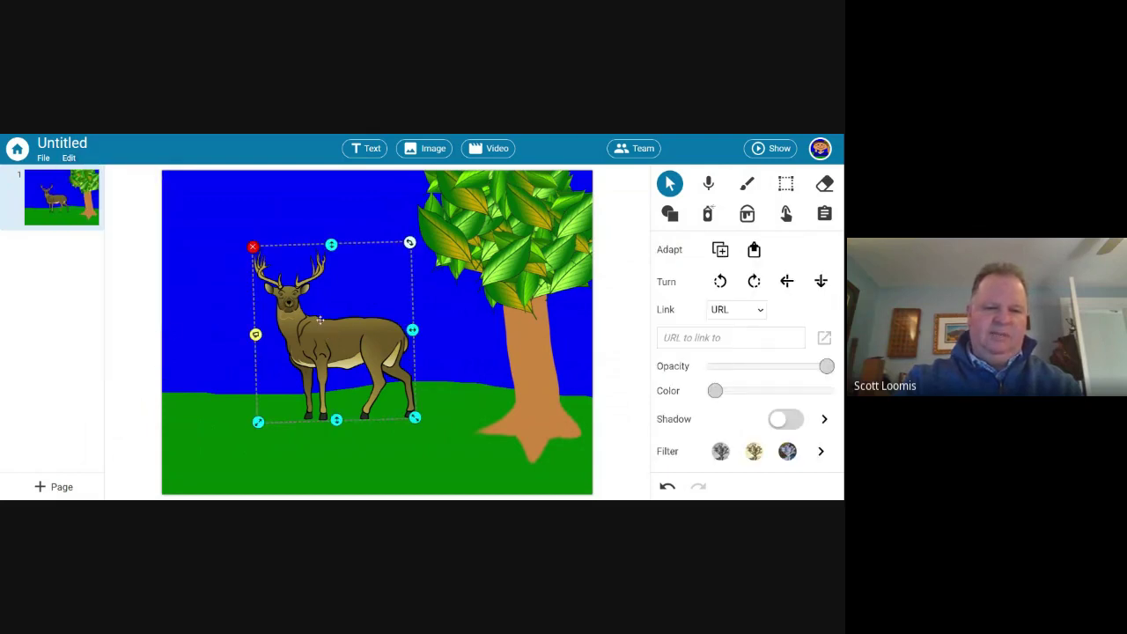
{"action": "left_click", "coordinate": [69, 157]}
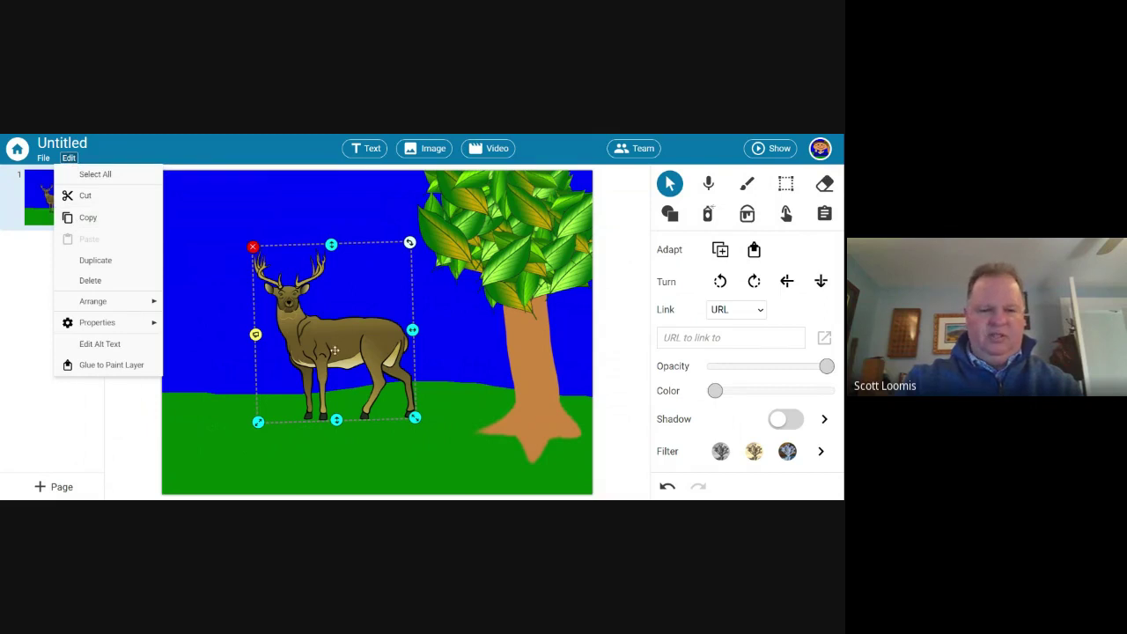
{"action": "mouse_move", "coordinate": [133, 300]}
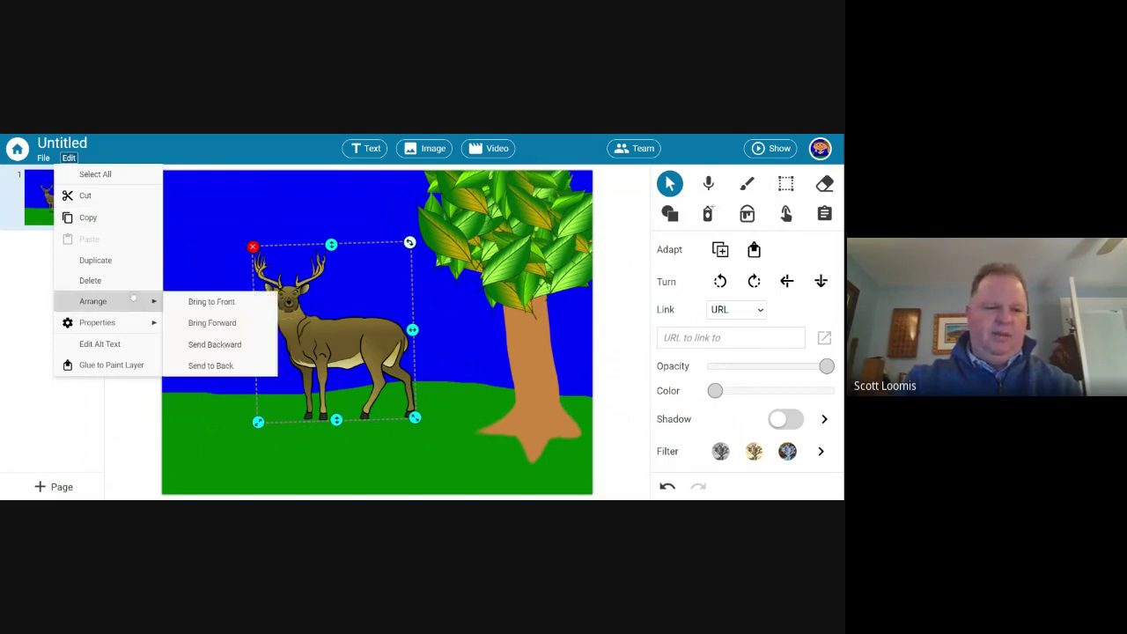
Open Edit Alt Text for the deer and click into its 'Deer' description.
{"action": "left_click", "coordinate": [101, 343]}
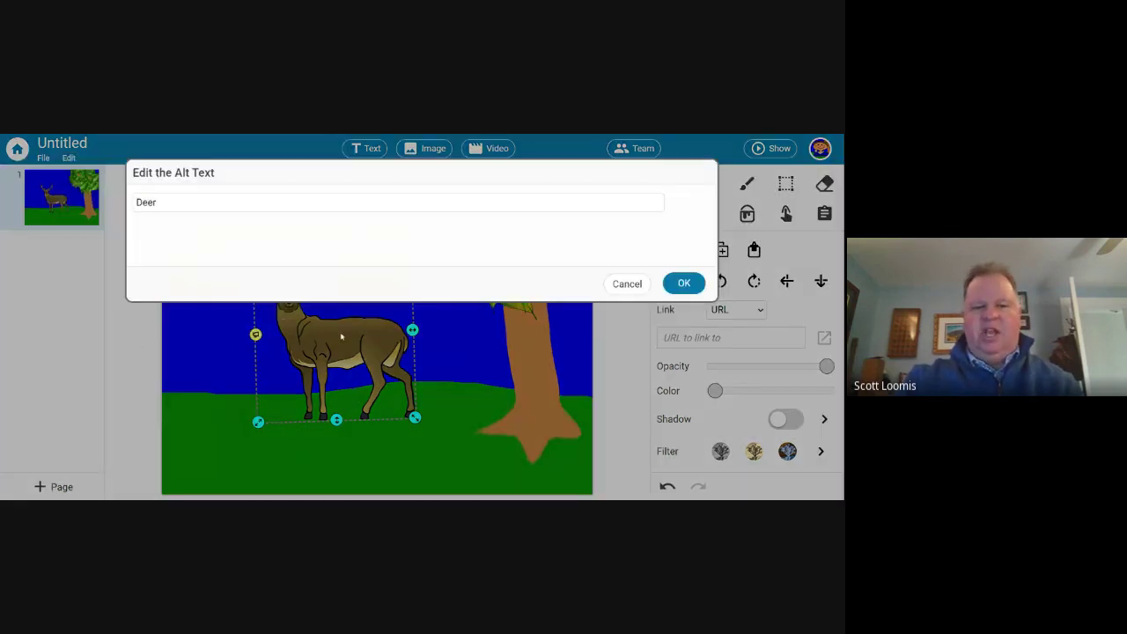
{"action": "left_click", "coordinate": [157, 203]}
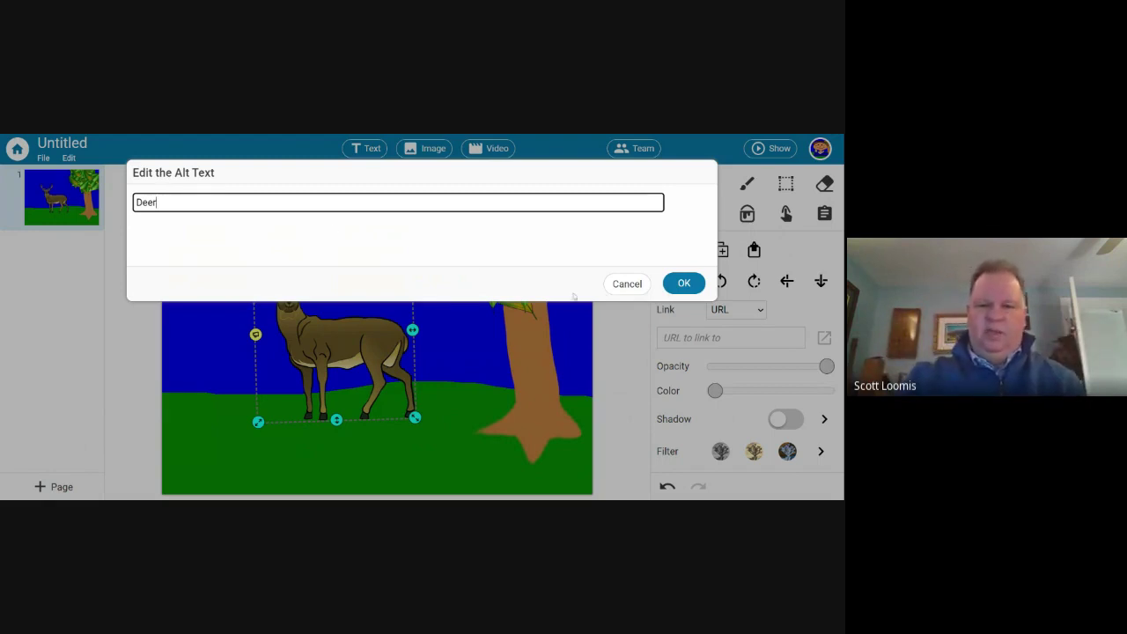
Cancel the alt text dialog and drag the deer slightly lower on the grass.
{"action": "left_click", "coordinate": [625, 285]}
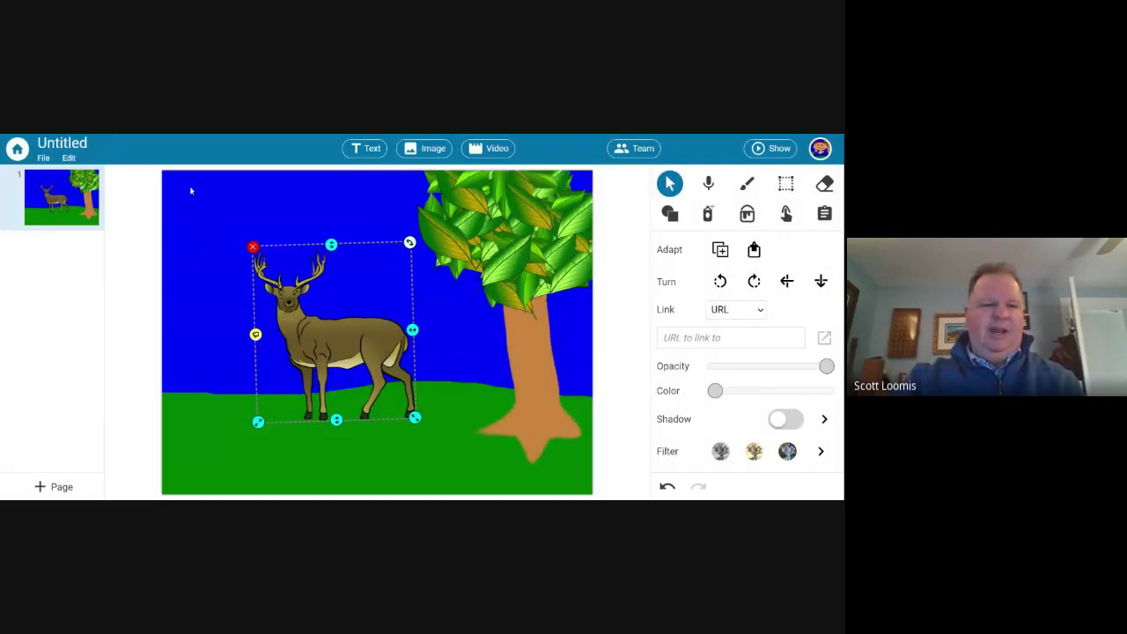
{"action": "left_click", "coordinate": [69, 159]}
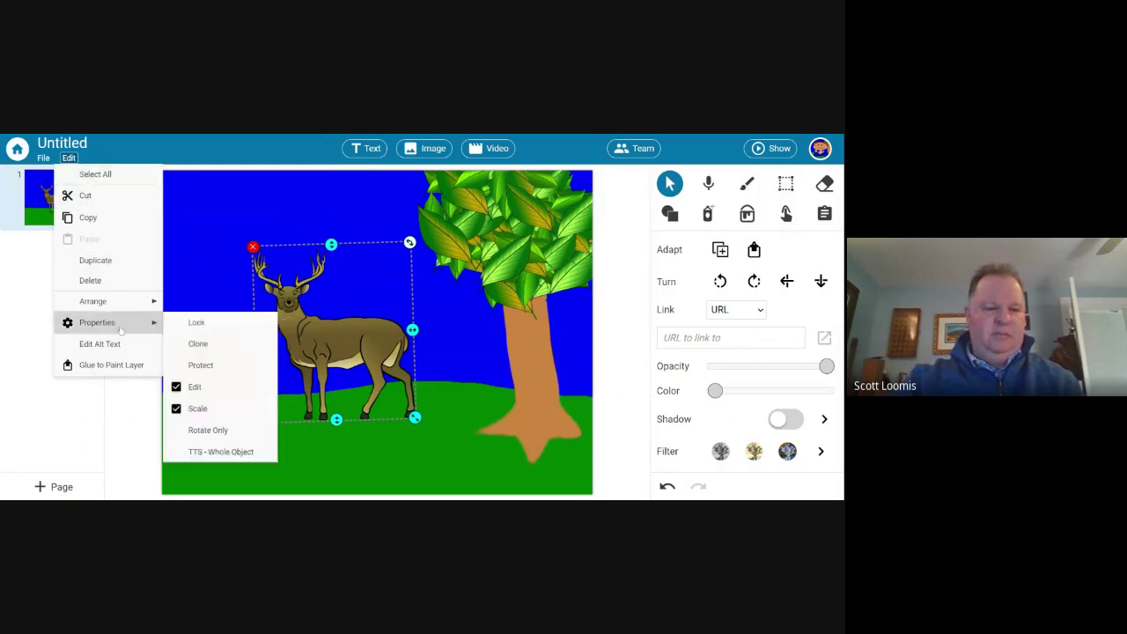
{"action": "left_click", "coordinate": [211, 331]}
{"action": "left_click_drag", "start_coordinate": [358, 339], "coordinate": [350, 366]}
{"action": "left_click", "coordinate": [357, 229]}
{"action": "left_click", "coordinate": [363, 245]}
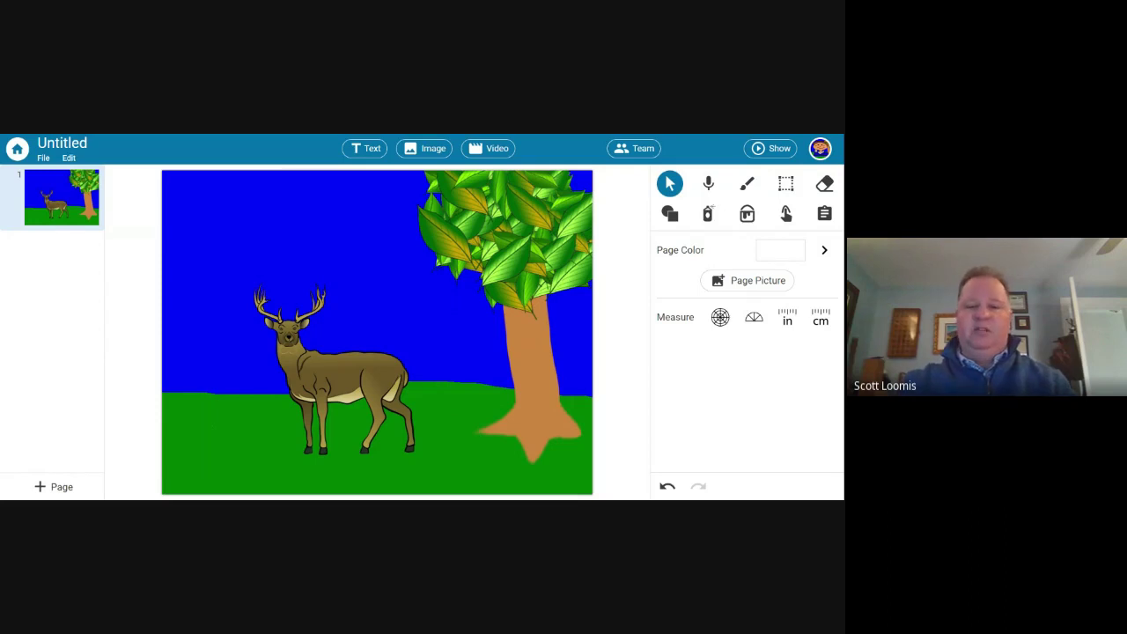
{"action": "left_click", "coordinate": [423, 149]}
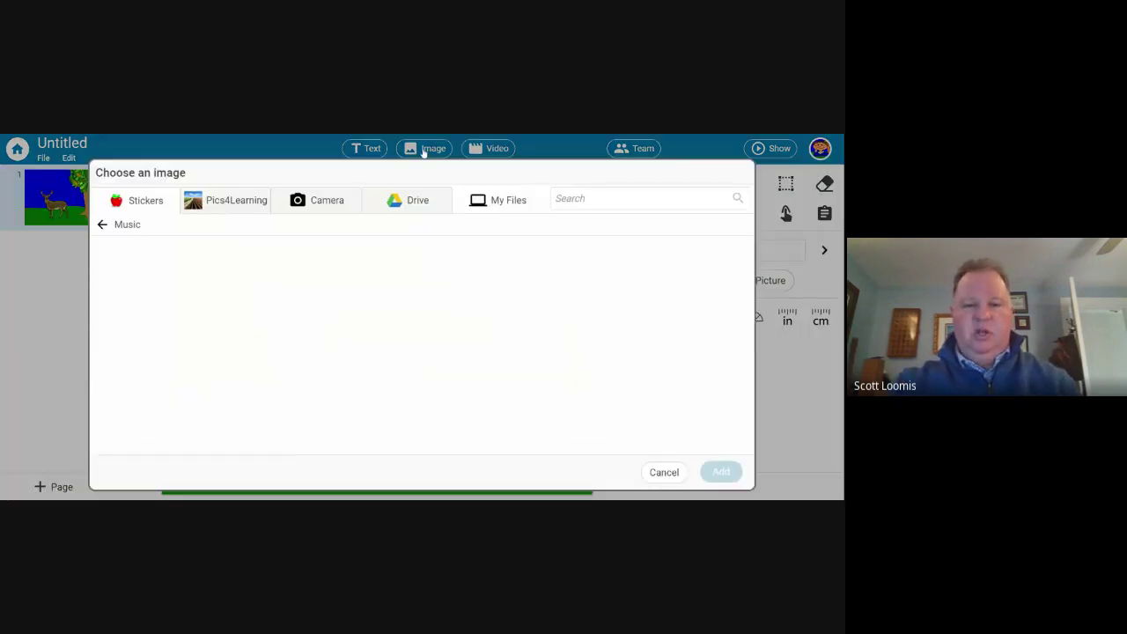
{"action": "left_click", "coordinate": [314, 202]}
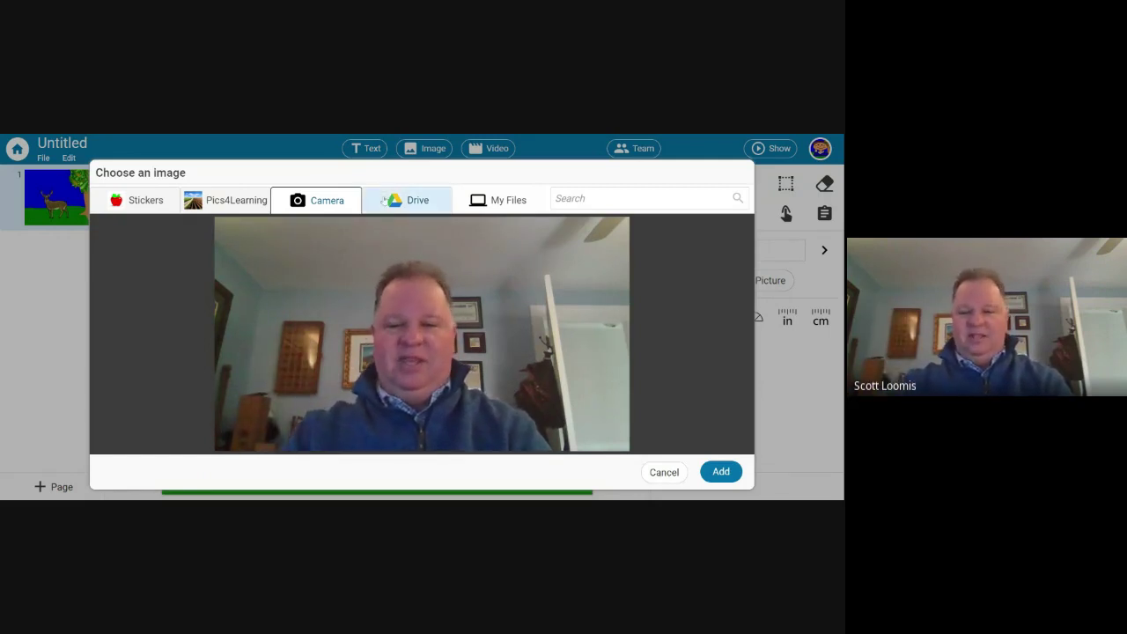
{"action": "left_click", "coordinate": [662, 472]}
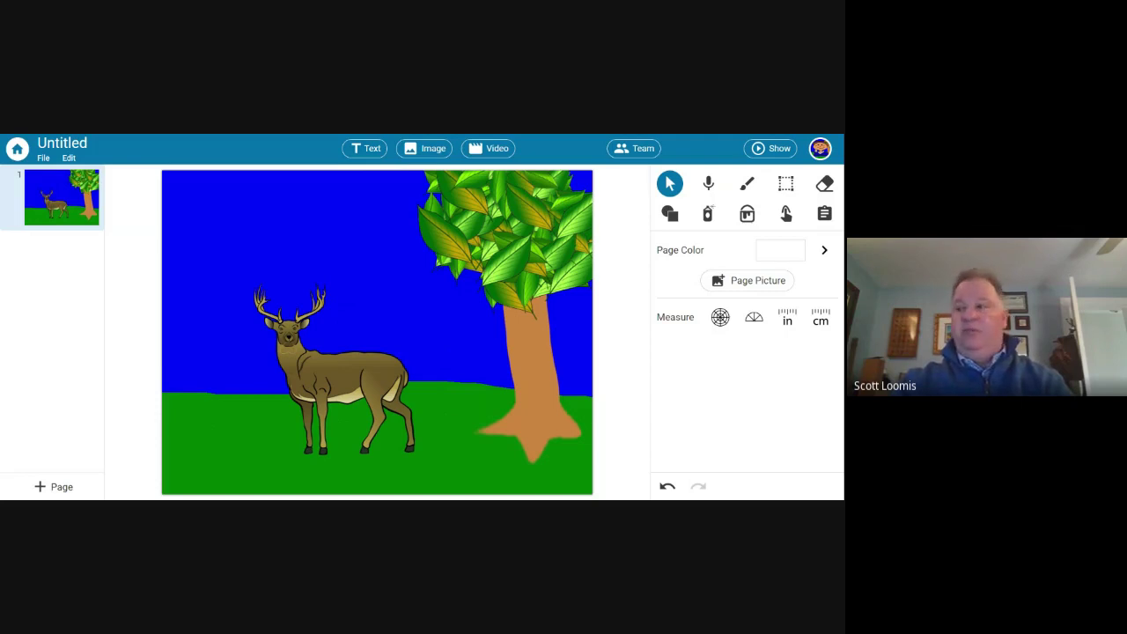
Add page 2, then delete its placeholder text box so the page stays blank.
{"action": "left_click", "coordinate": [86, 482]}
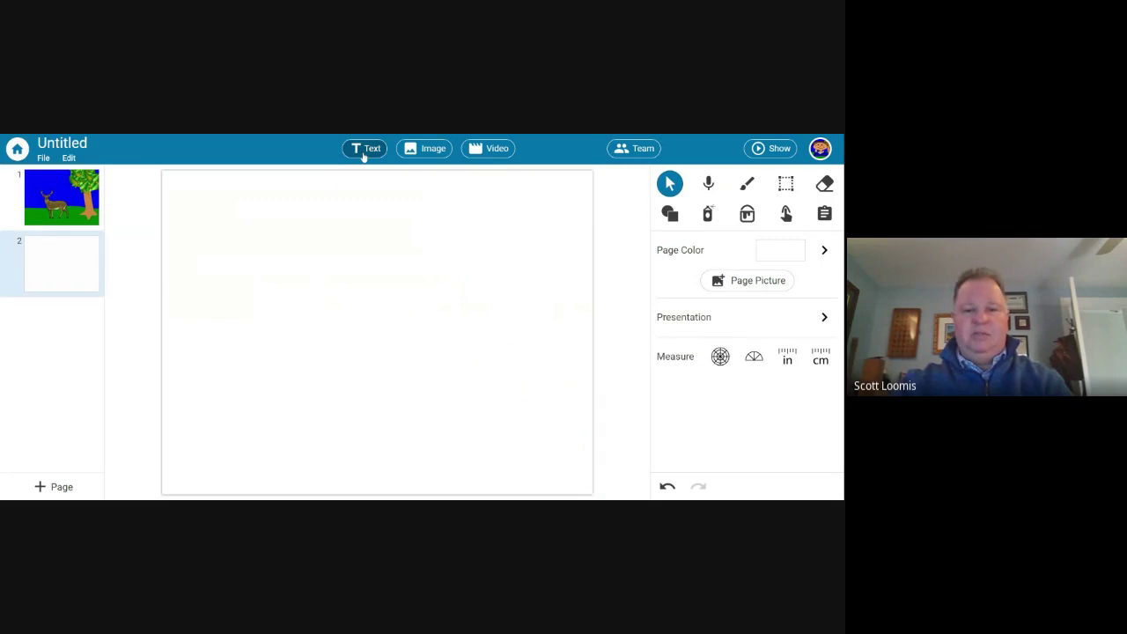
{"action": "left_click", "coordinate": [364, 149]}
{"action": "left_click_drag", "start_coordinate": [398, 324], "coordinate": [236, 449]}
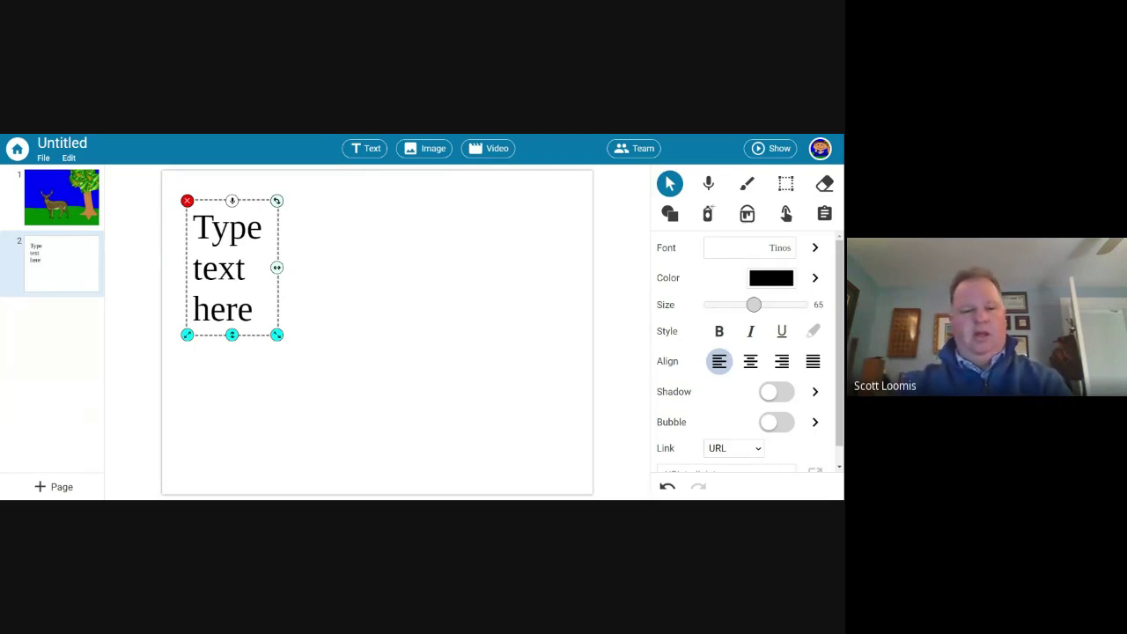
{"action": "left_click", "coordinate": [187, 202]}
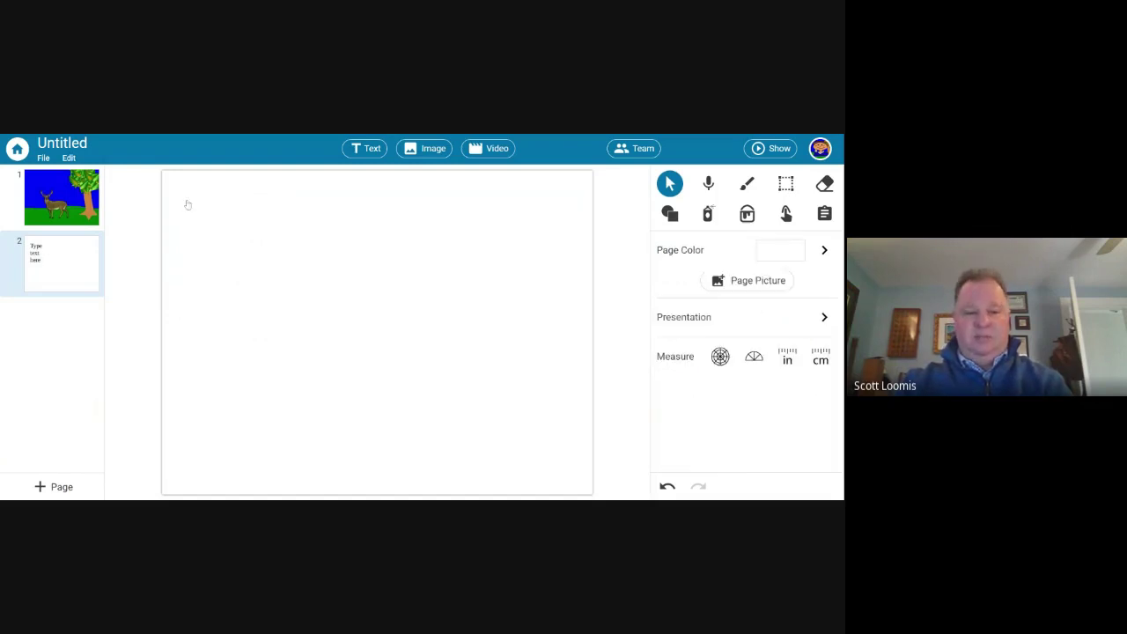
{"action": "left_click", "coordinate": [427, 150]}
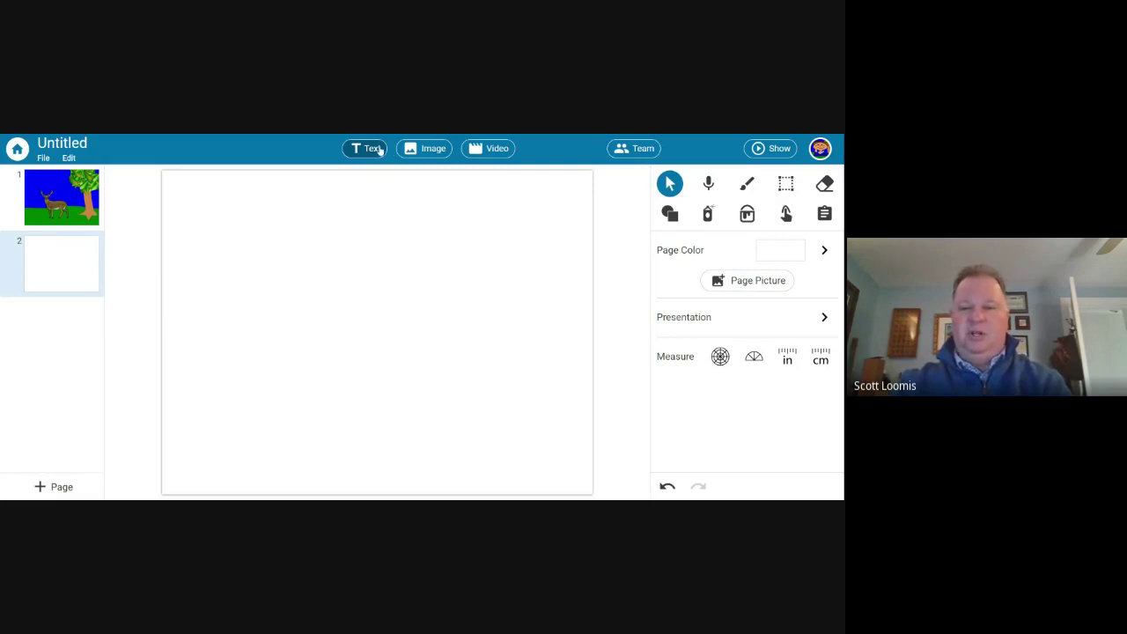
Open Choose an image and scroll the top-level Stickers categories like Election, Emoji, Food and Flags.
{"action": "left_click", "coordinate": [423, 150]}
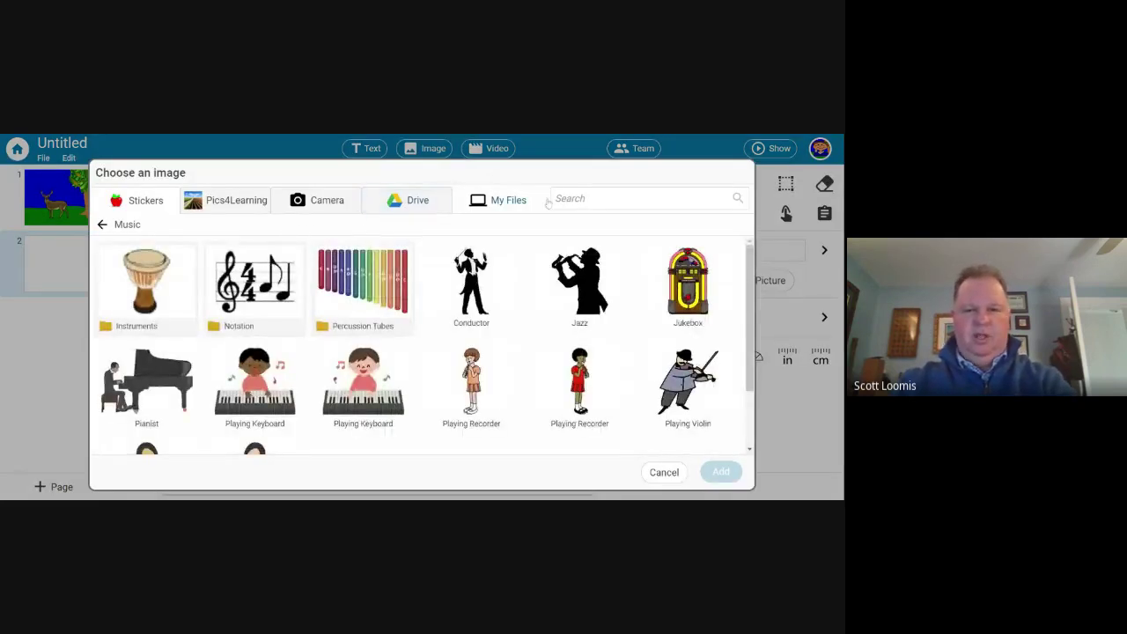
{"action": "left_click", "coordinate": [142, 201]}
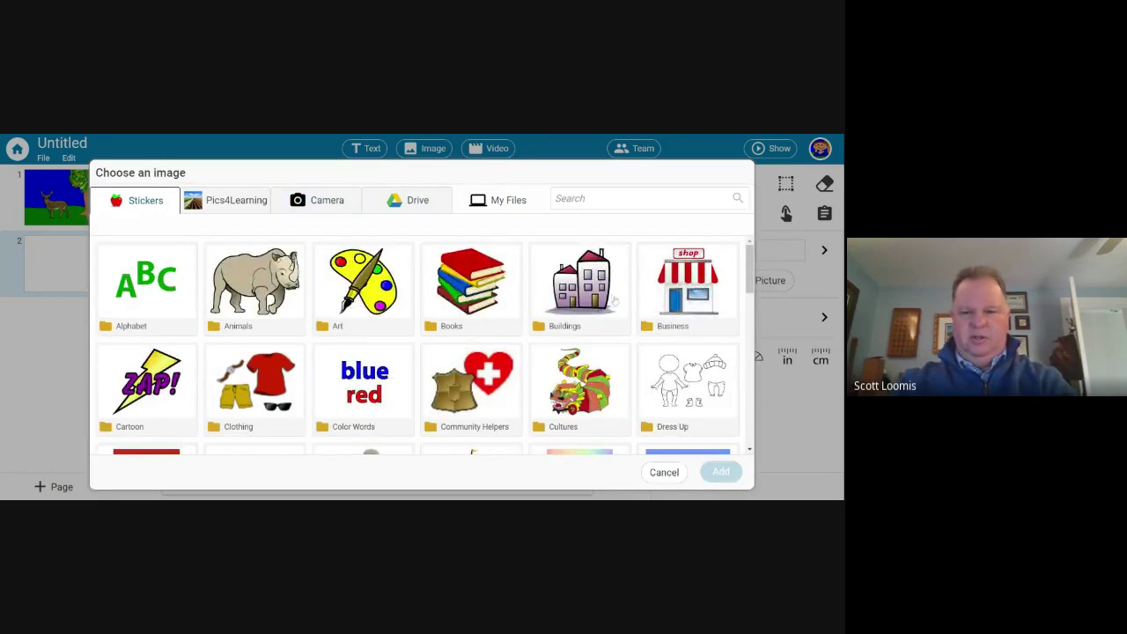
{"action": "scroll", "coordinate": [615, 301], "scroll_direction": "down", "scroll_amount": 2}
{"action": "scroll", "coordinate": [614, 301], "scroll_direction": "down", "scroll_amount": 2}
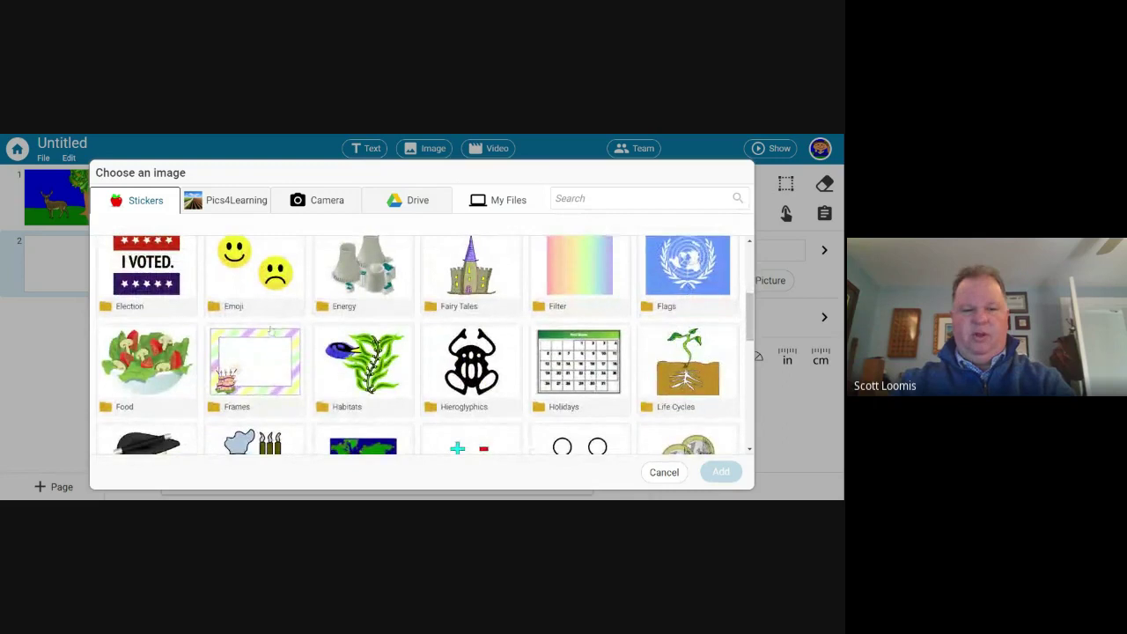
Browse the Frames sticker folder, then cancel without adding a frame.
{"action": "left_click", "coordinate": [245, 351]}
{"action": "scroll", "coordinate": [465, 336], "scroll_direction": "down", "scroll_amount": 6}
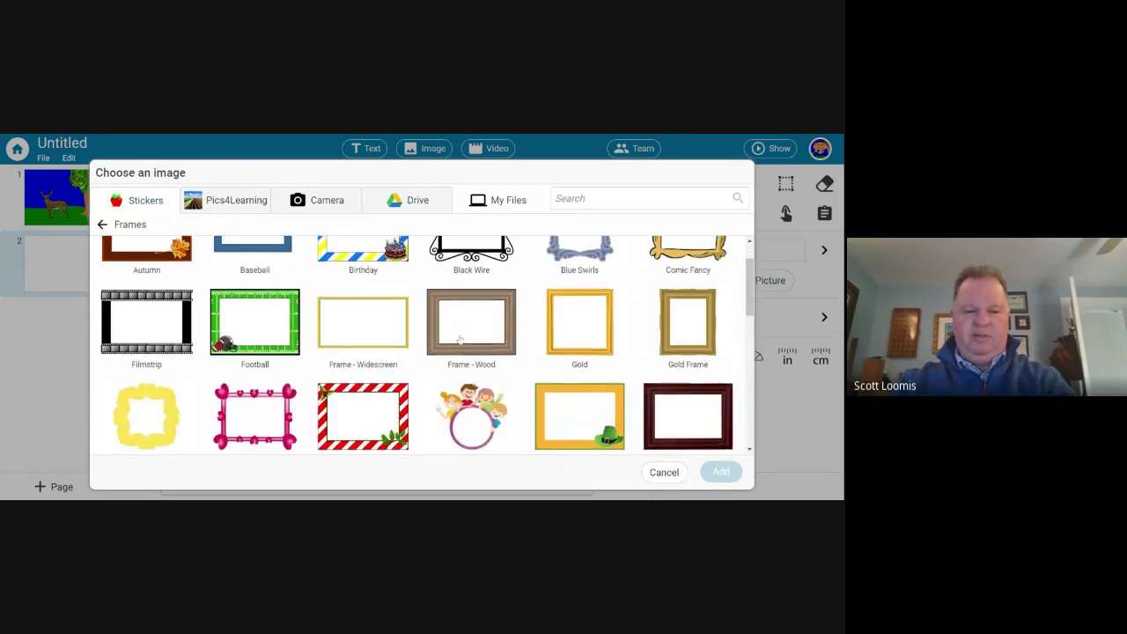
{"action": "scroll", "coordinate": [459, 339], "scroll_direction": "down", "scroll_amount": 5}
{"action": "scroll", "coordinate": [459, 339], "scroll_direction": "up", "scroll_amount": 3}
{"action": "scroll", "coordinate": [459, 341], "scroll_direction": "up", "scroll_amount": 6}
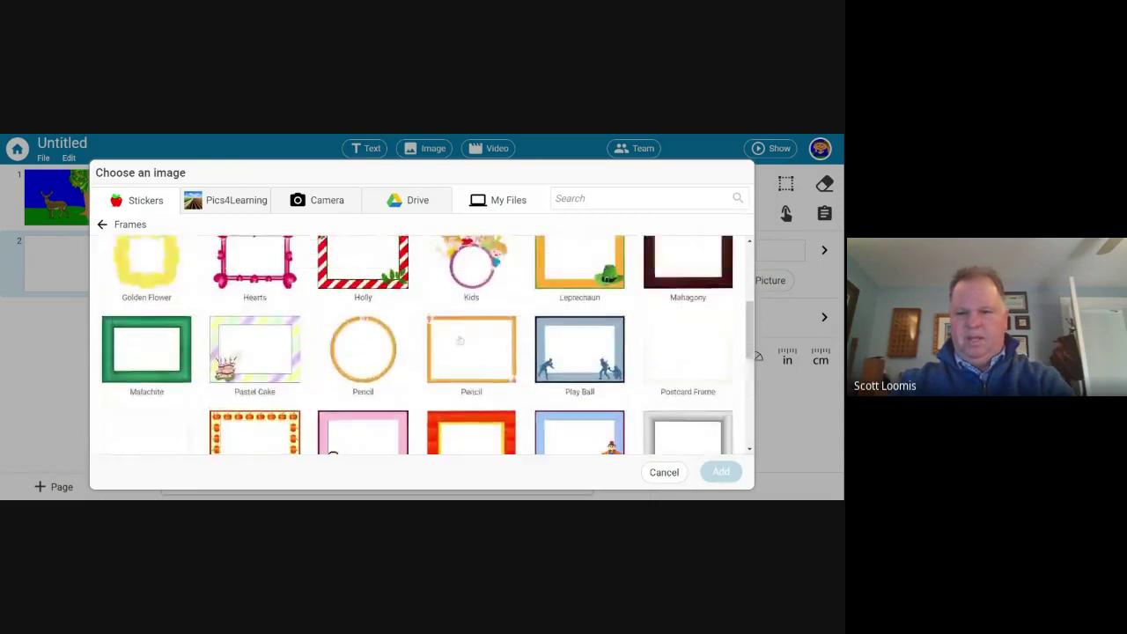
{"action": "scroll", "coordinate": [460, 340], "scroll_direction": "up", "scroll_amount": 1}
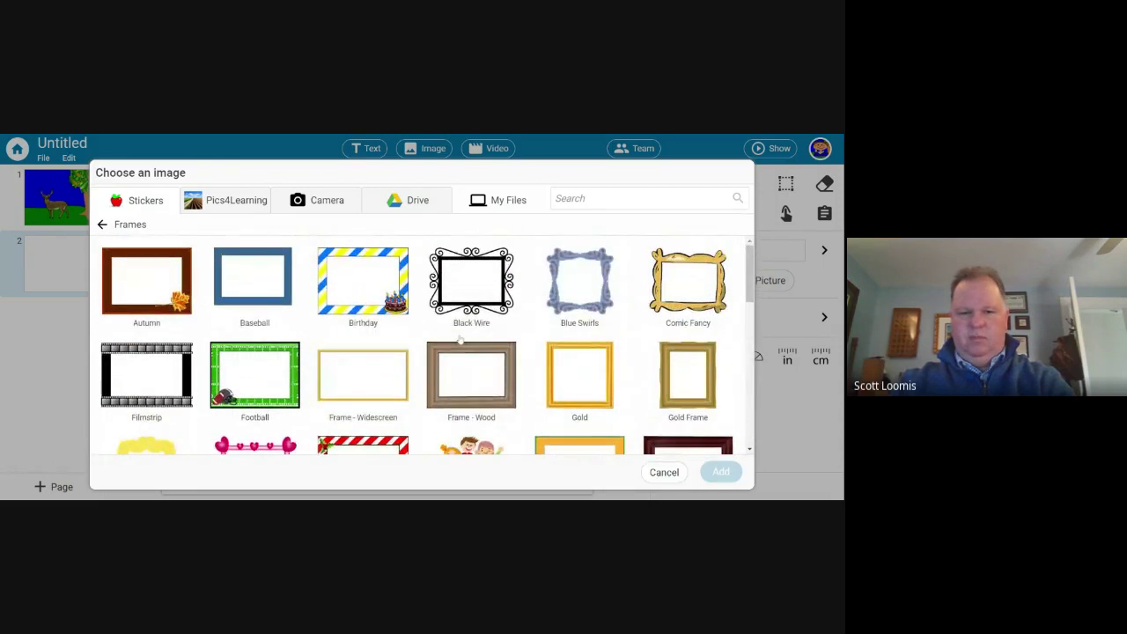
{"action": "scroll", "coordinate": [604, 369], "scroll_direction": "down", "scroll_amount": 5}
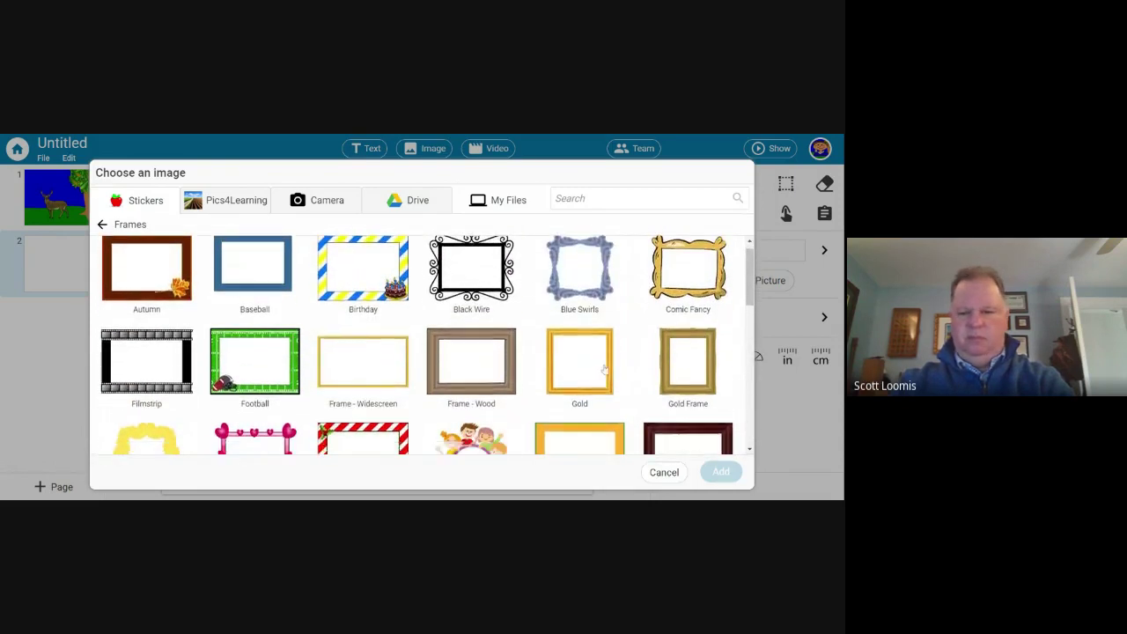
{"action": "scroll", "coordinate": [605, 370], "scroll_direction": "down", "scroll_amount": 2}
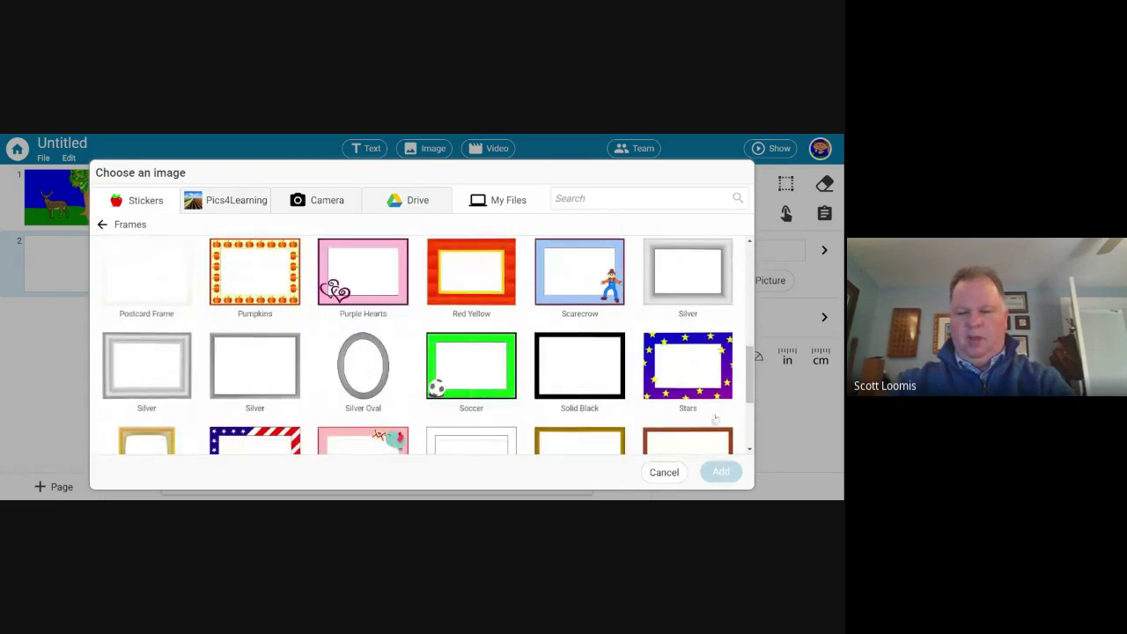
{"action": "left_click", "coordinate": [665, 472]}
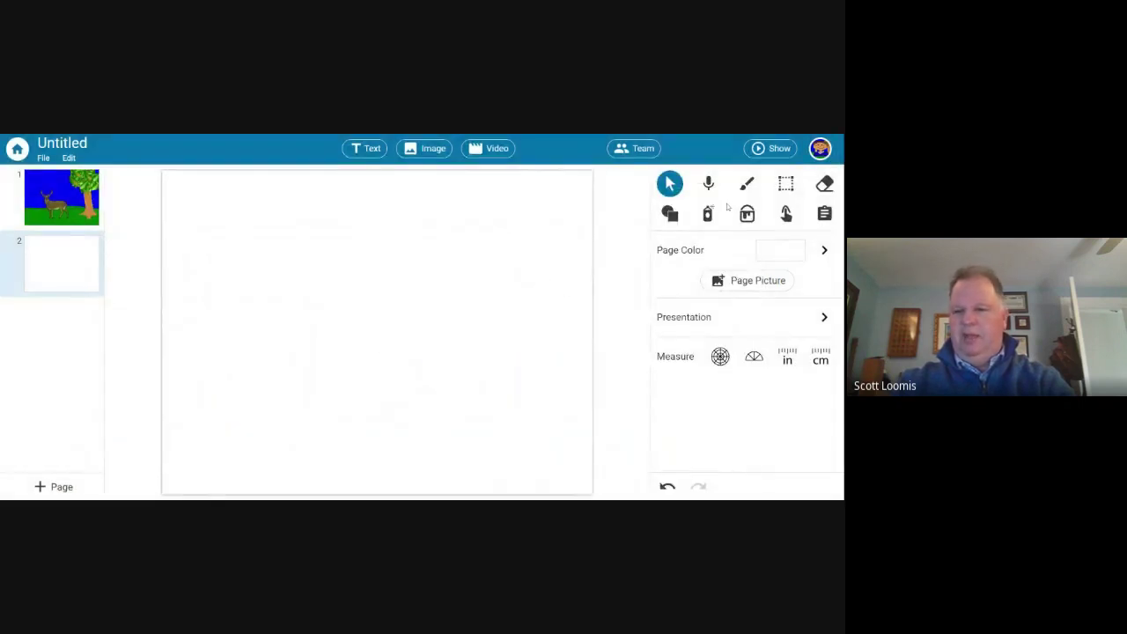
Add the Violin sticker from Stickers > Music > Instruments to page 2.
{"action": "left_click", "coordinate": [429, 148]}
{"action": "left_click", "coordinate": [103, 225]}
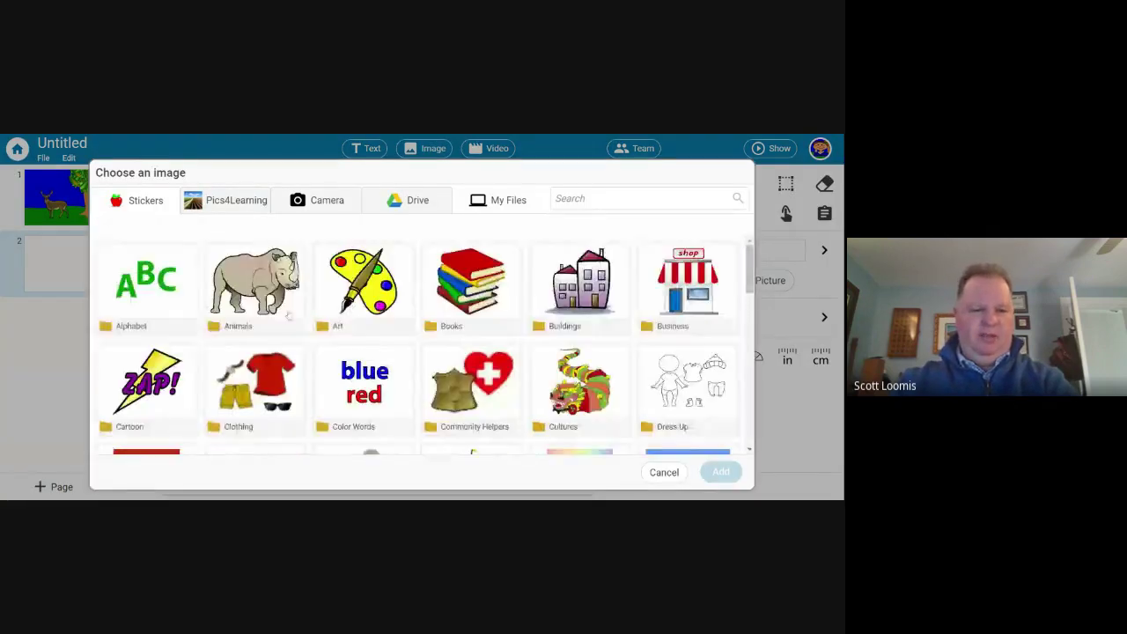
{"action": "scroll", "coordinate": [370, 352], "scroll_direction": "down", "scroll_amount": 5}
{"action": "scroll", "coordinate": [384, 369], "scroll_direction": "down", "scroll_amount": 3}
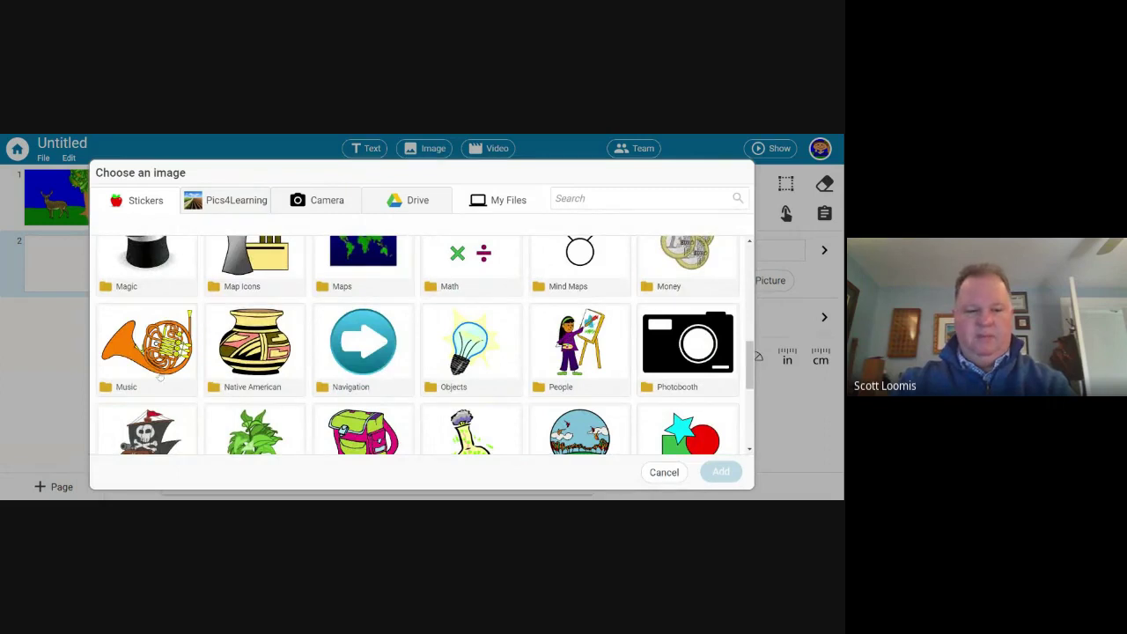
{"action": "left_click", "coordinate": [147, 348]}
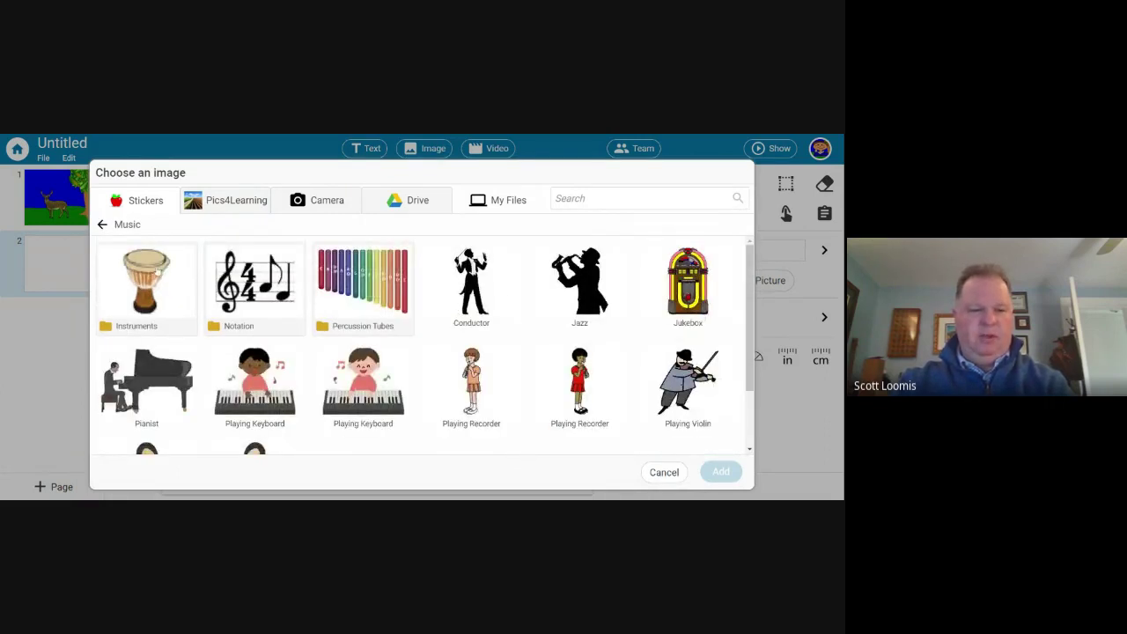
{"action": "left_click", "coordinate": [161, 275]}
{"action": "scroll", "coordinate": [160, 275], "scroll_direction": "down", "scroll_amount": 1}
{"action": "scroll", "coordinate": [703, 255], "scroll_direction": "down", "scroll_amount": 3}
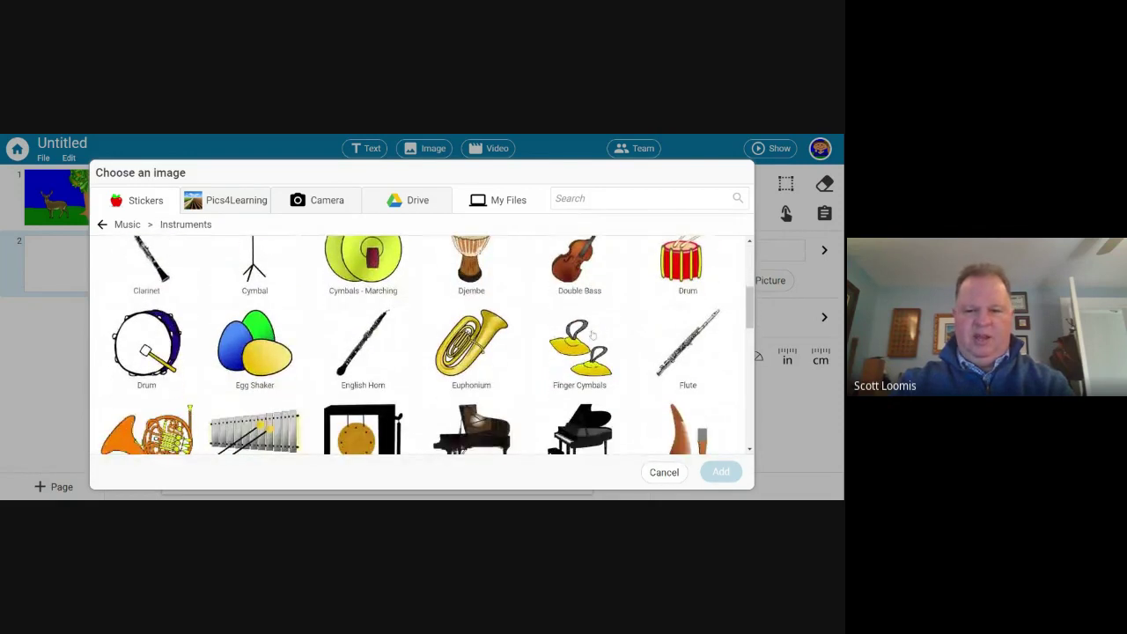
{"action": "scroll", "coordinate": [593, 335], "scroll_direction": "down", "scroll_amount": 9}
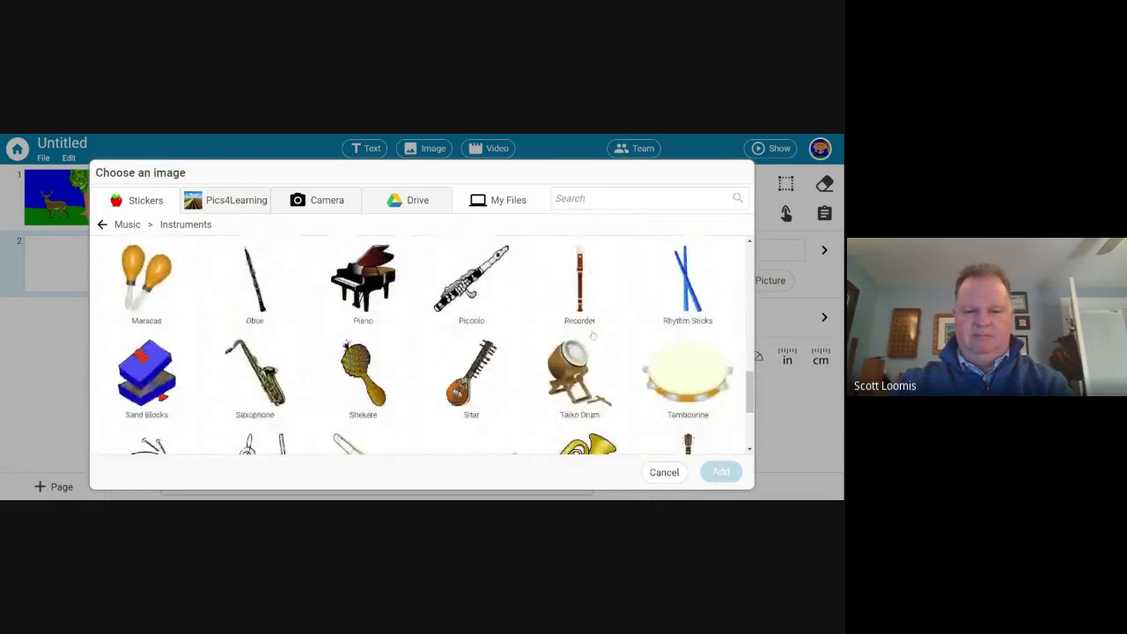
{"action": "scroll", "coordinate": [572, 352], "scroll_direction": "down", "scroll_amount": 2}
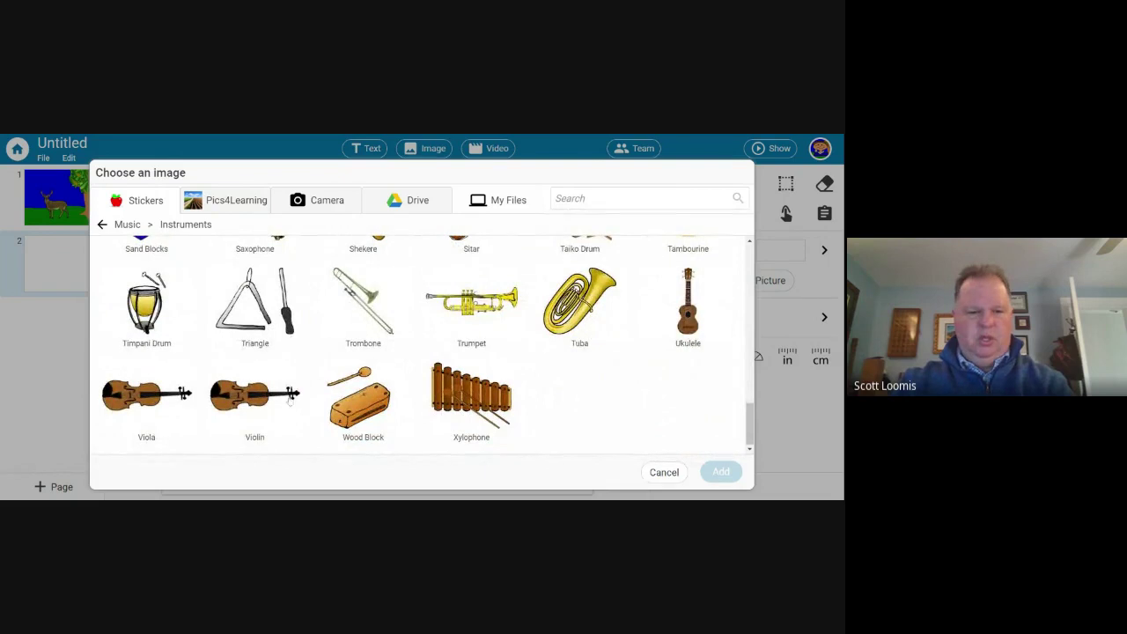
{"action": "left_click", "coordinate": [234, 407]}
{"action": "left_click", "coordinate": [731, 473]}
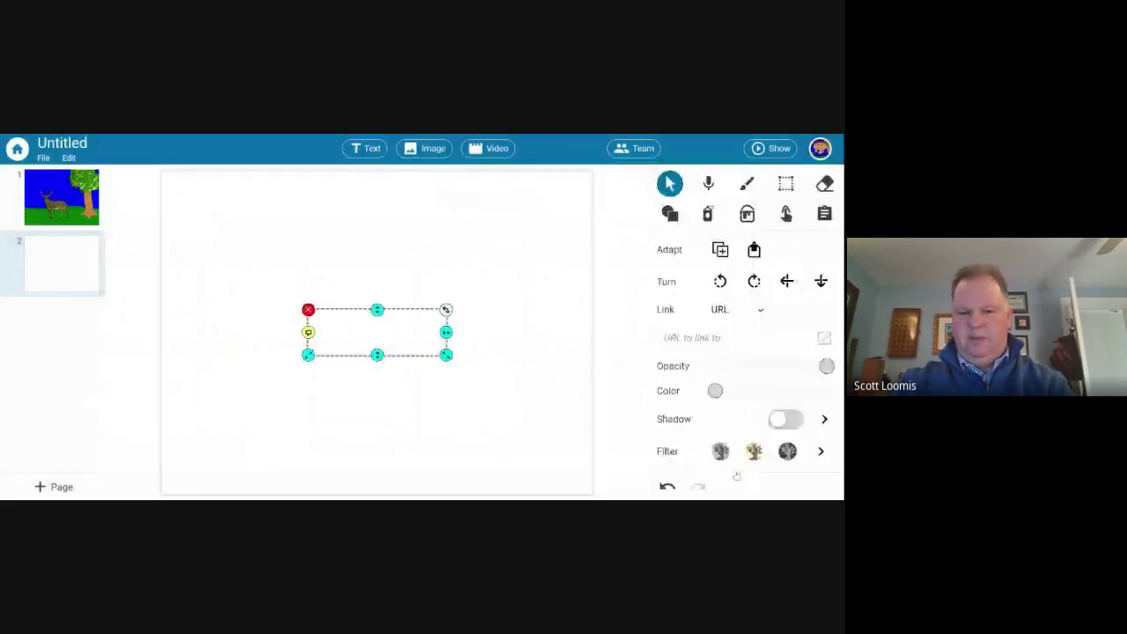
Enlarge the violin and rotate it so it stands nearly upright.
{"action": "left_click", "coordinate": [454, 362]}
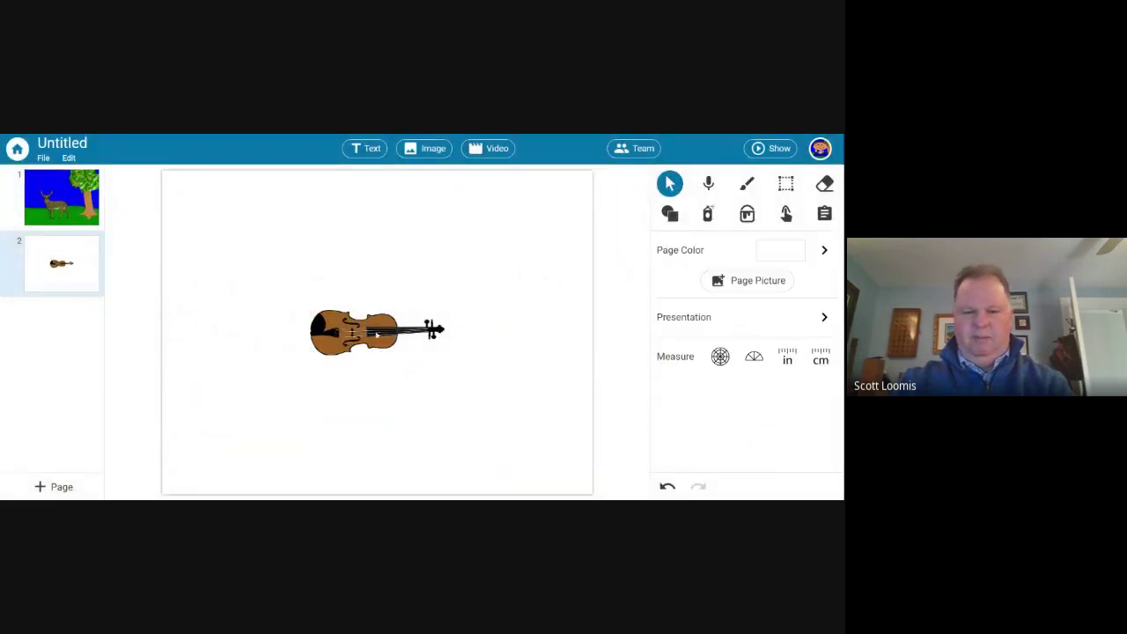
{"action": "left_click", "coordinate": [431, 351]}
{"action": "left_click_drag", "start_coordinate": [446, 355], "coordinate": [564, 391]}
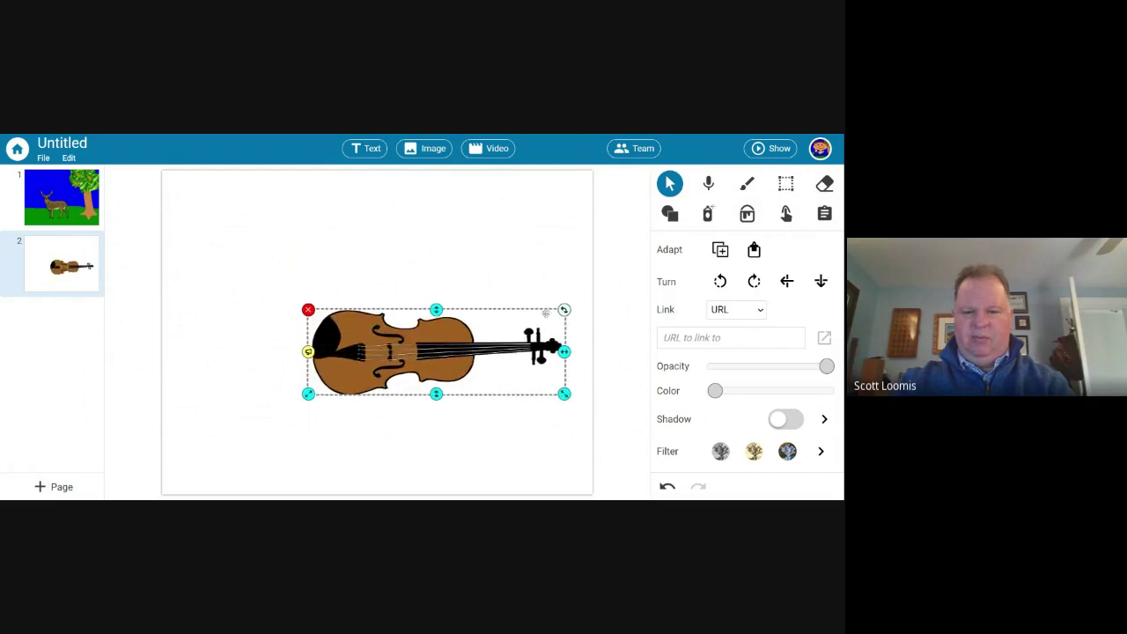
{"action": "left_click_drag", "start_coordinate": [564, 309], "coordinate": [426, 219]}
{"action": "left_click_drag", "start_coordinate": [442, 354], "coordinate": [474, 302]}
{"action": "left_click", "coordinate": [380, 312]}
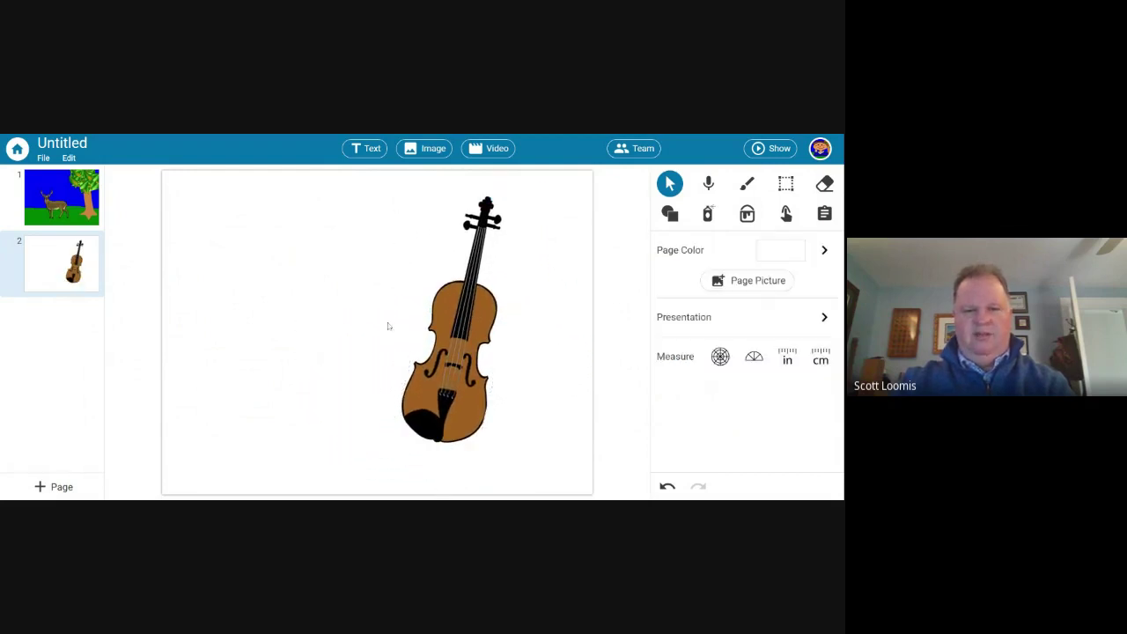
{"action": "left_click", "coordinate": [429, 149]}
Add an eye sticker from Cartoon > Bodies - Faces, shrunk onto the violin's neck.
{"action": "left_click", "coordinate": [103, 224]}
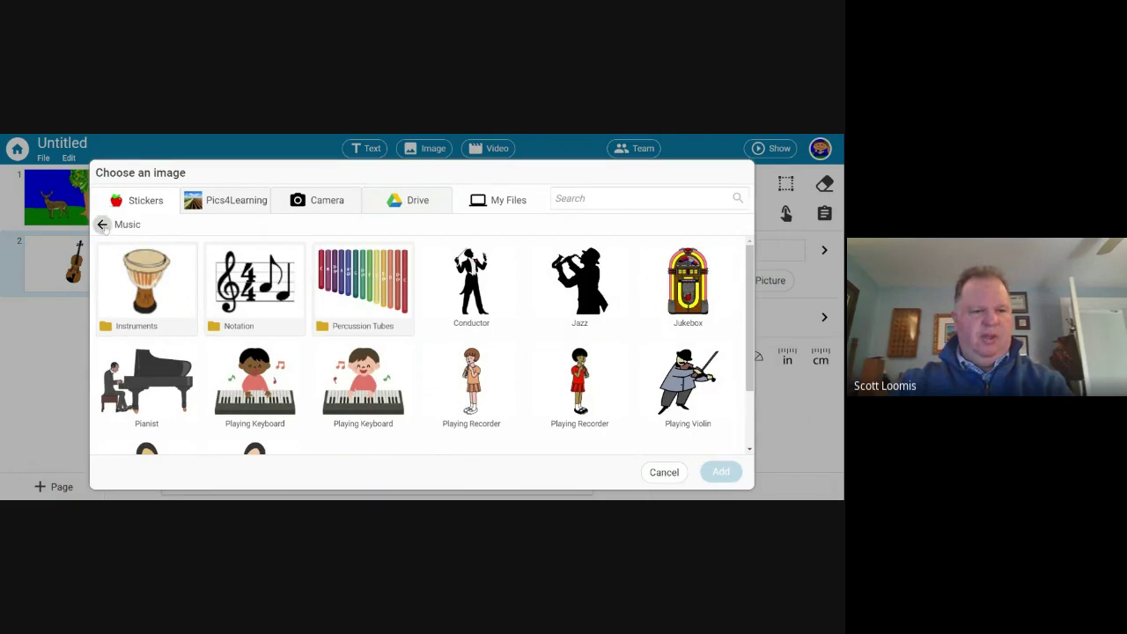
{"action": "left_click", "coordinate": [103, 225]}
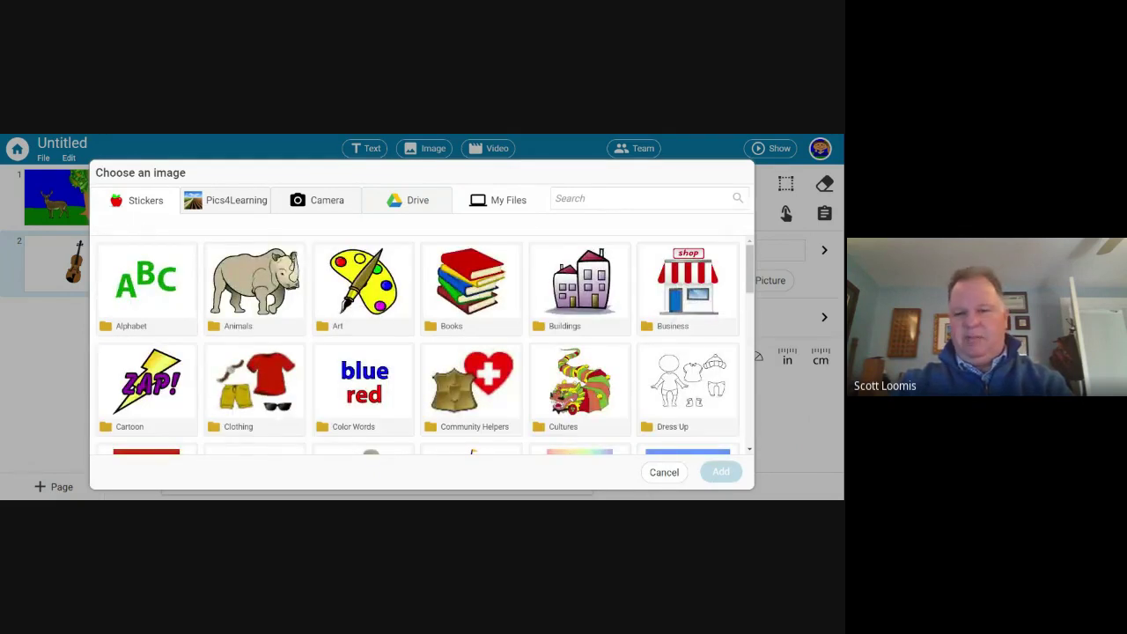
{"action": "left_click", "coordinate": [165, 384]}
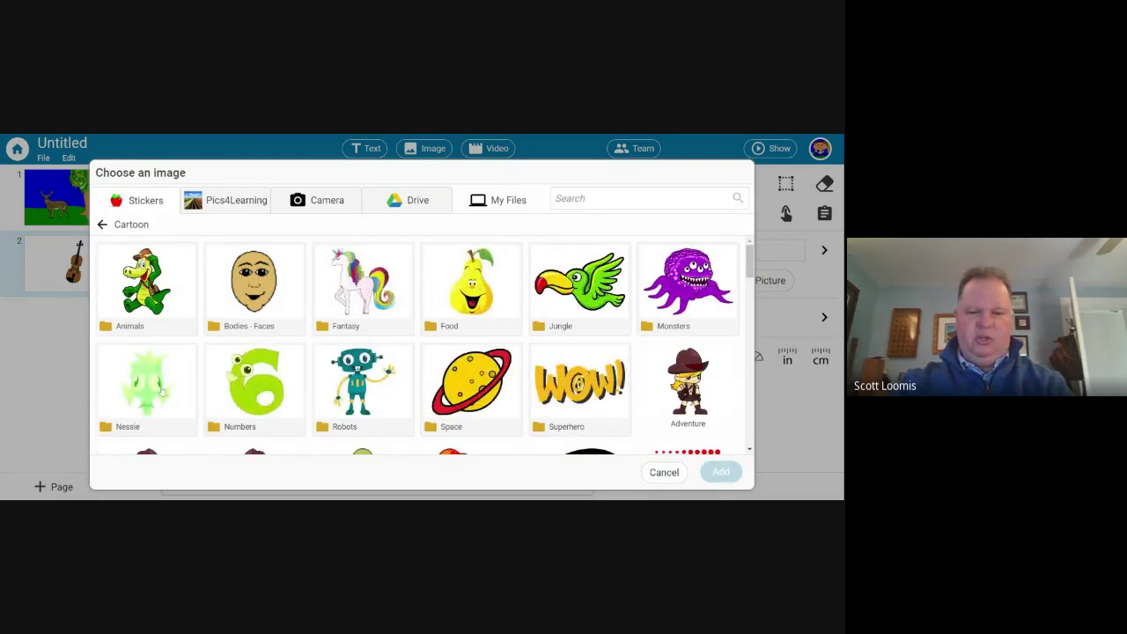
{"action": "left_click", "coordinate": [264, 283]}
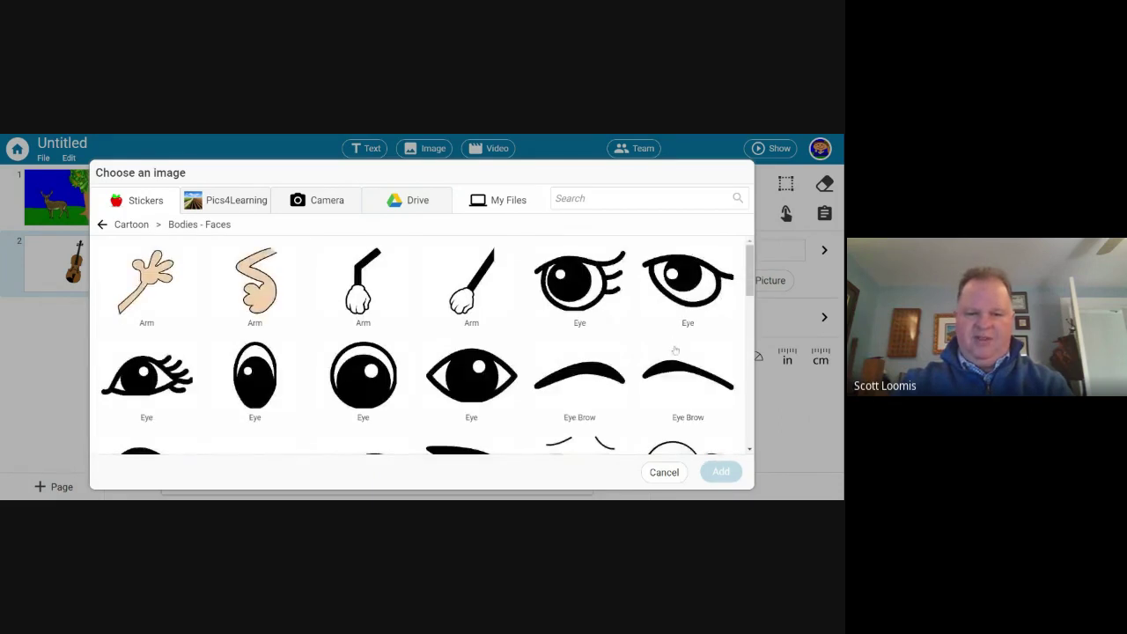
{"action": "scroll", "coordinate": [675, 351], "scroll_direction": "down", "scroll_amount": 1}
{"action": "scroll", "coordinate": [675, 352], "scroll_direction": "up", "scroll_amount": 1}
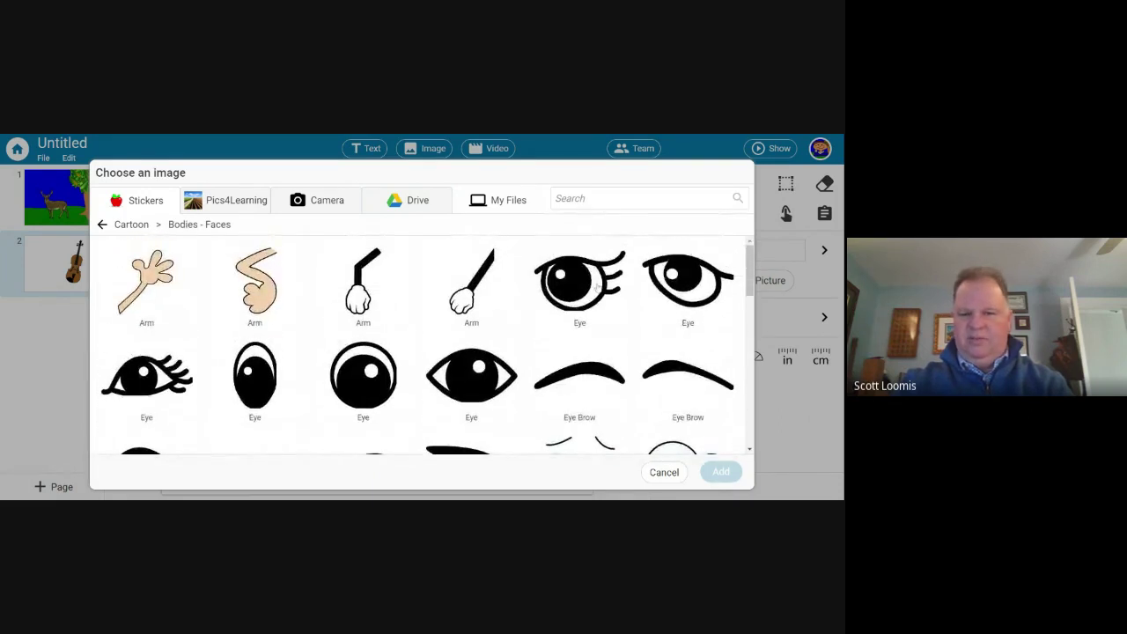
{"action": "left_click", "coordinate": [585, 286]}
{"action": "left_click", "coordinate": [726, 473]}
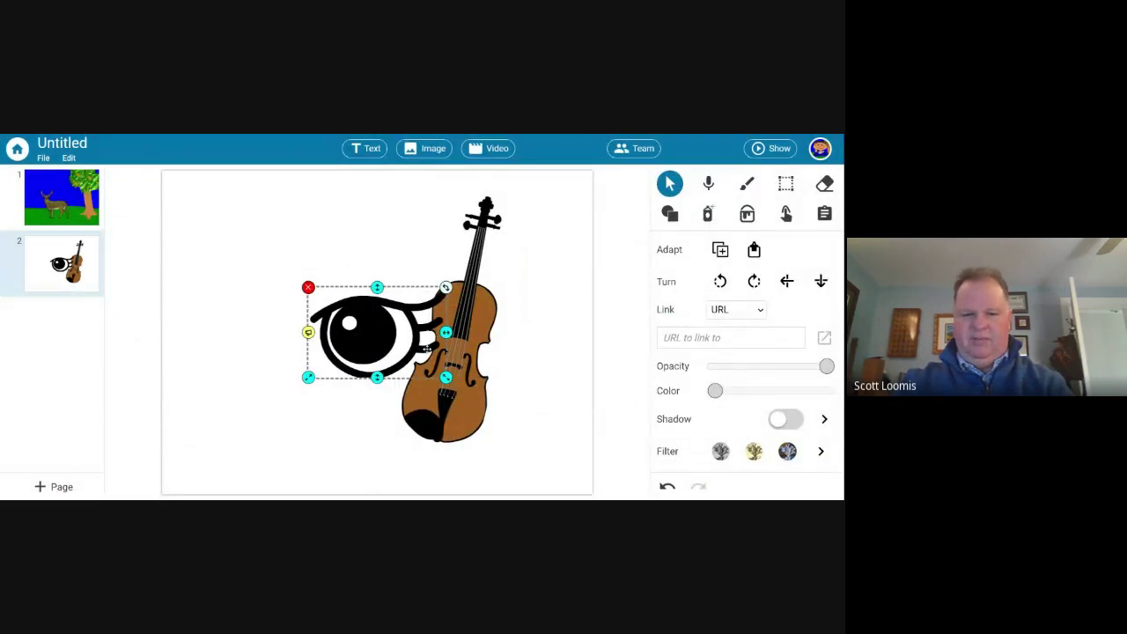
{"action": "left_click_drag", "start_coordinate": [447, 377], "coordinate": [530, 265]}
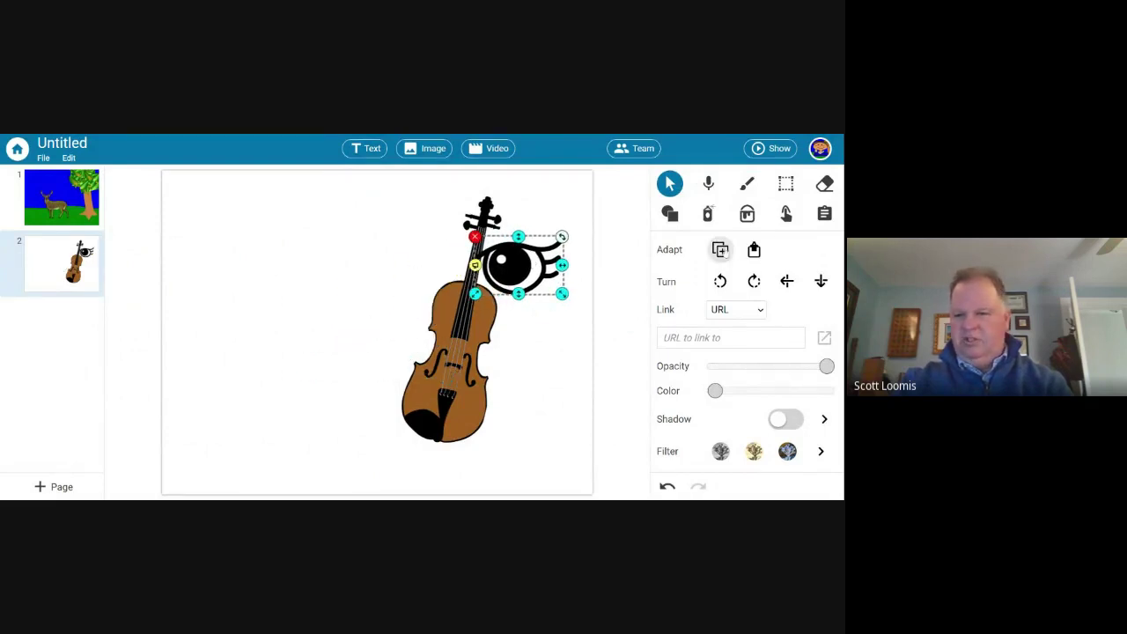
Duplicate the eye, place the copy on the left and flip it horizontally.
{"action": "left_click", "coordinate": [716, 250]}
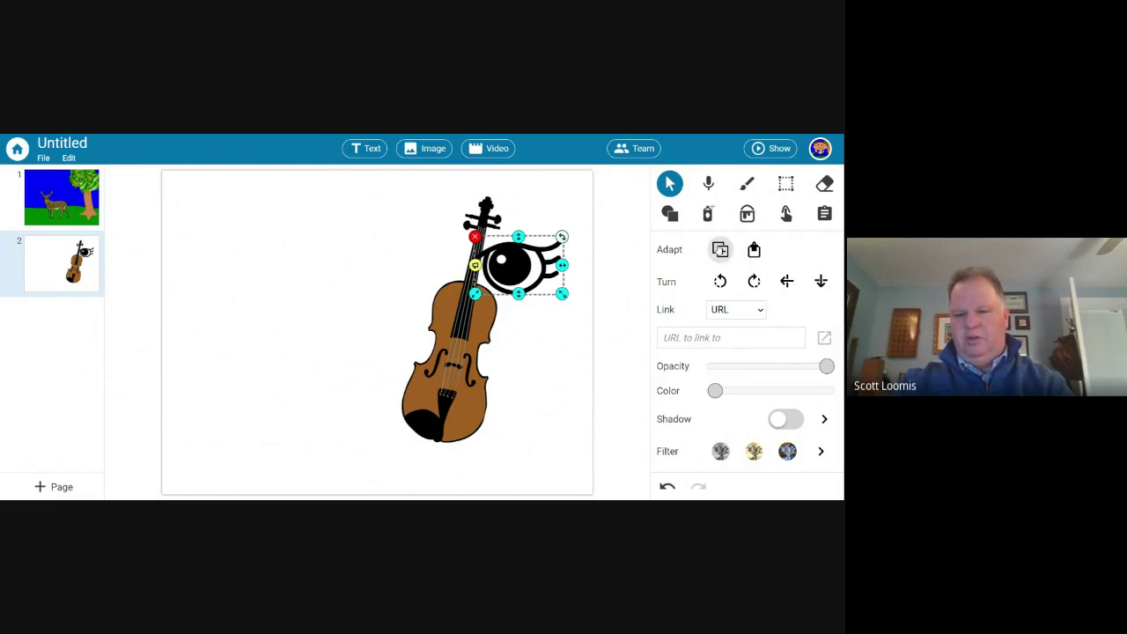
{"action": "left_click_drag", "start_coordinate": [518, 267], "coordinate": [421, 269]}
{"action": "left_click", "coordinate": [341, 330]}
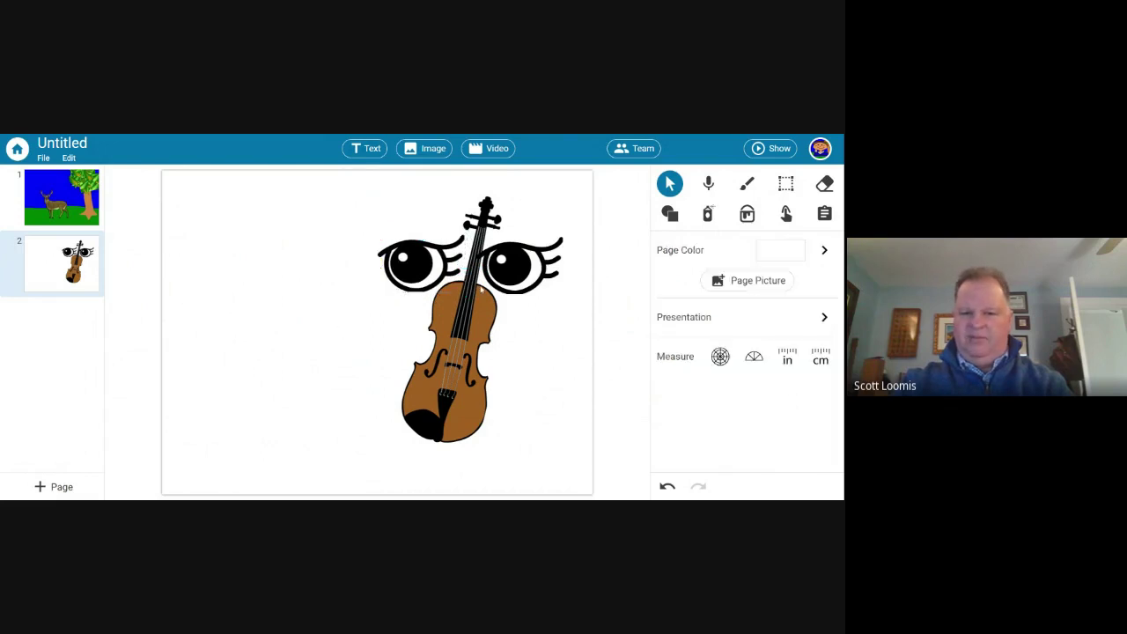
{"action": "left_click", "coordinate": [410, 271]}
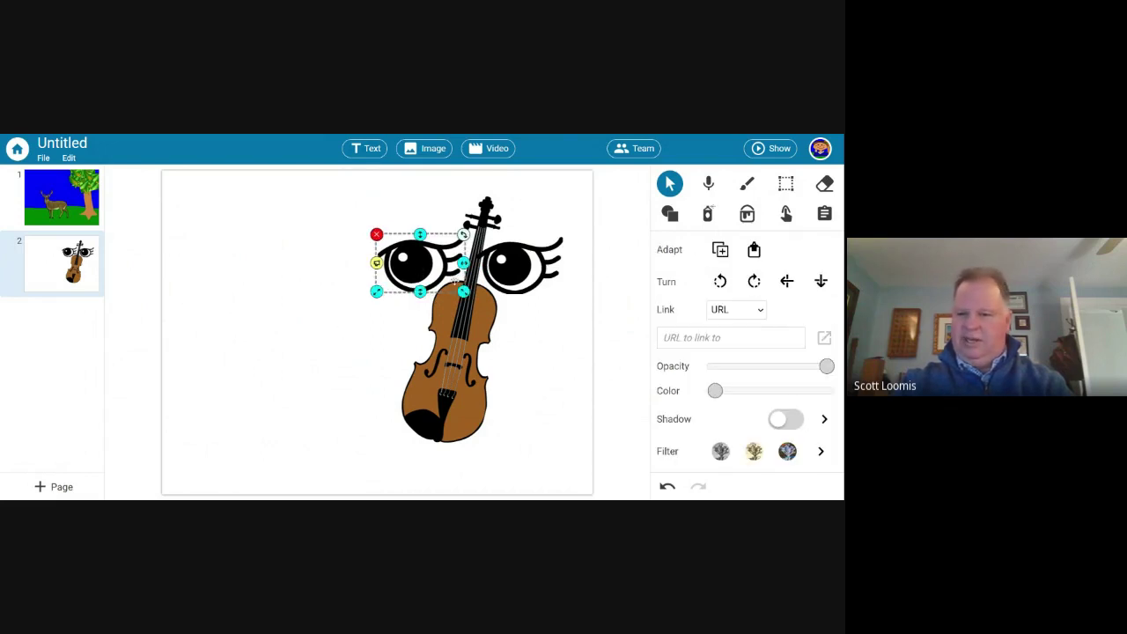
{"action": "left_click", "coordinate": [786, 281]}
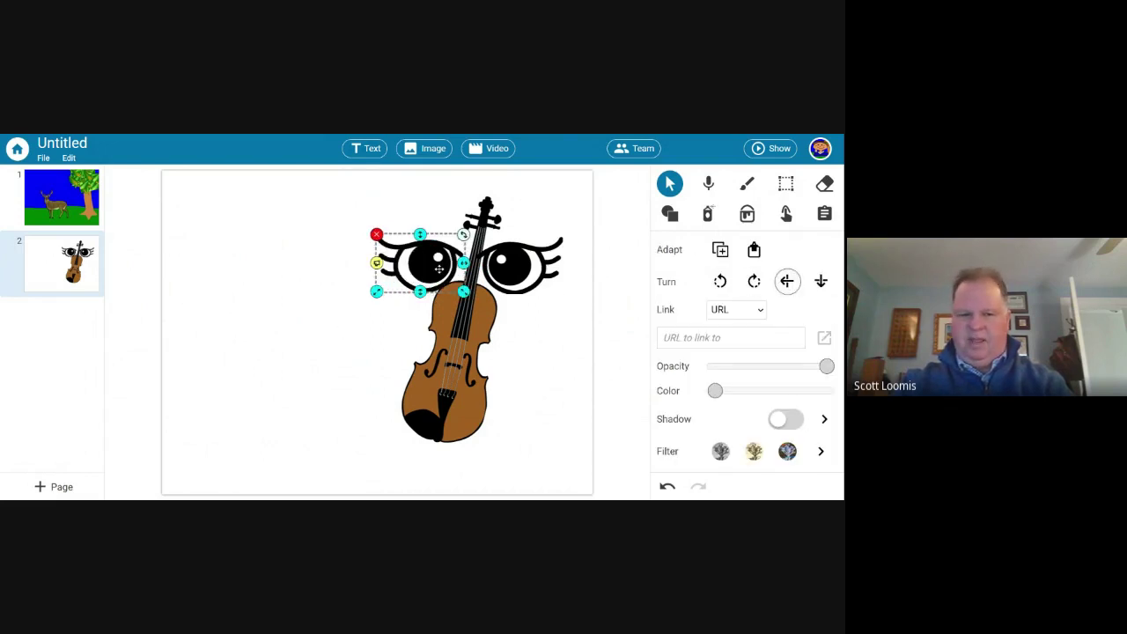
{"action": "left_click_drag", "start_coordinate": [438, 268], "coordinate": [443, 268]}
{"action": "left_click", "coordinate": [368, 309]}
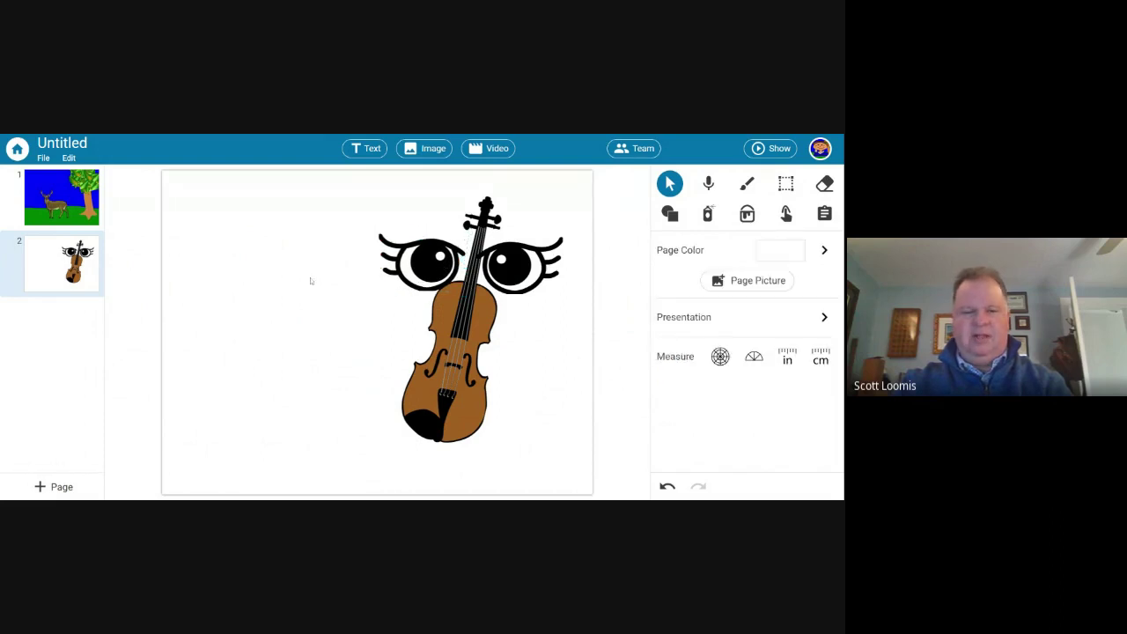
Add the red open-mouth sticker from Bodies - Faces, shrunk and mirrored below the violin's eyes.
{"action": "left_click", "coordinate": [429, 149]}
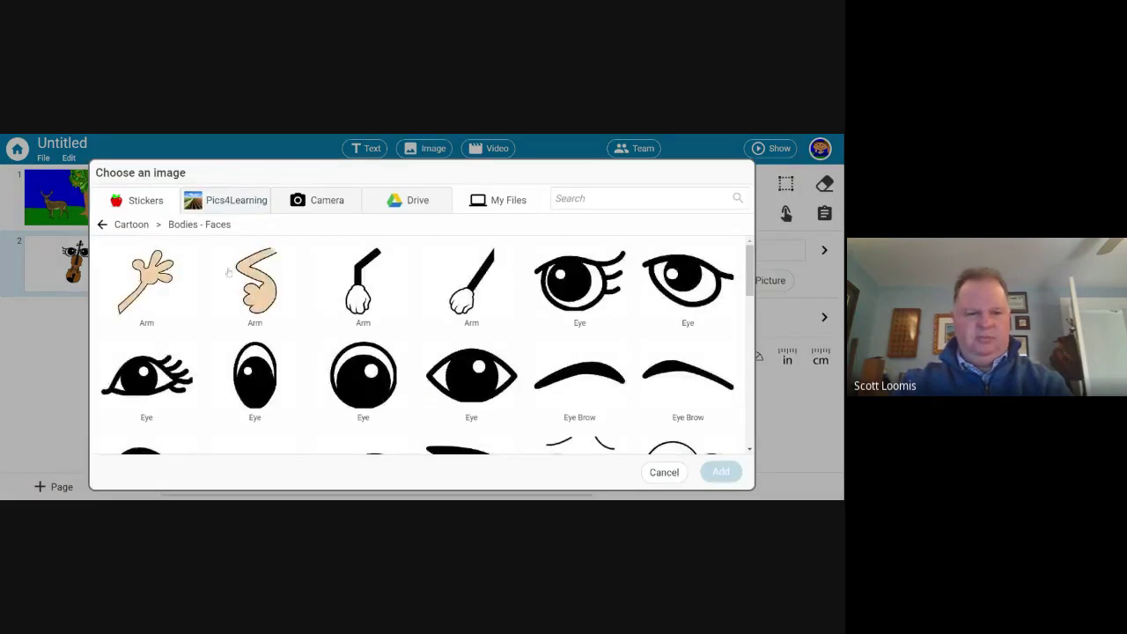
{"action": "scroll", "coordinate": [474, 327], "scroll_direction": "down", "scroll_amount": 5}
{"action": "scroll", "coordinate": [475, 327], "scroll_direction": "down", "scroll_amount": 5}
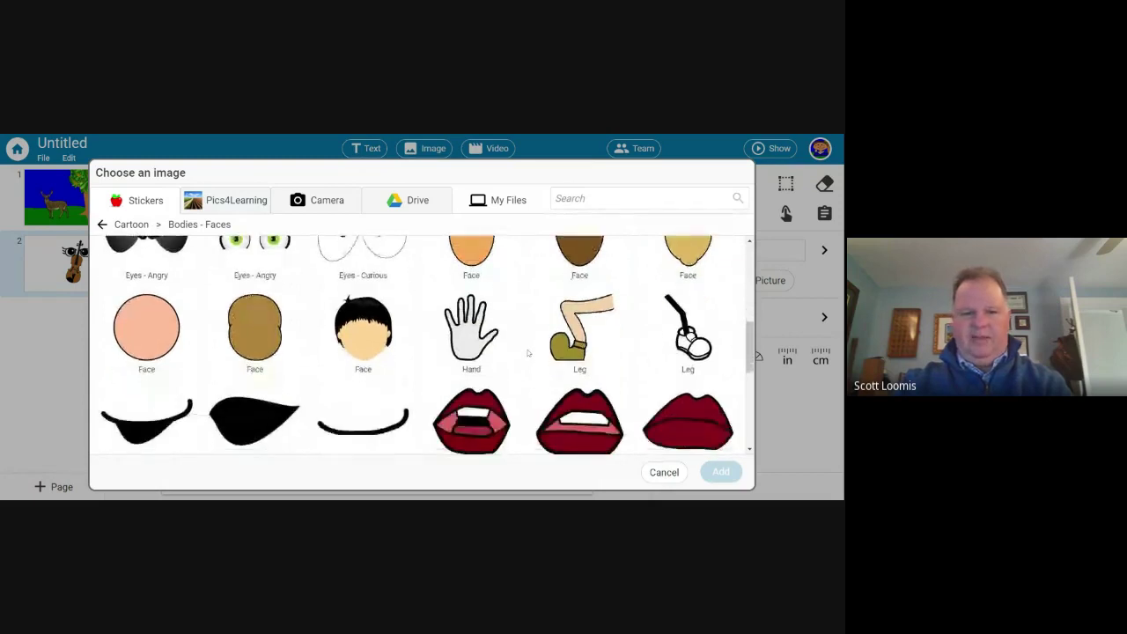
{"action": "scroll", "coordinate": [375, 369], "scroll_direction": "down", "scroll_amount": 1}
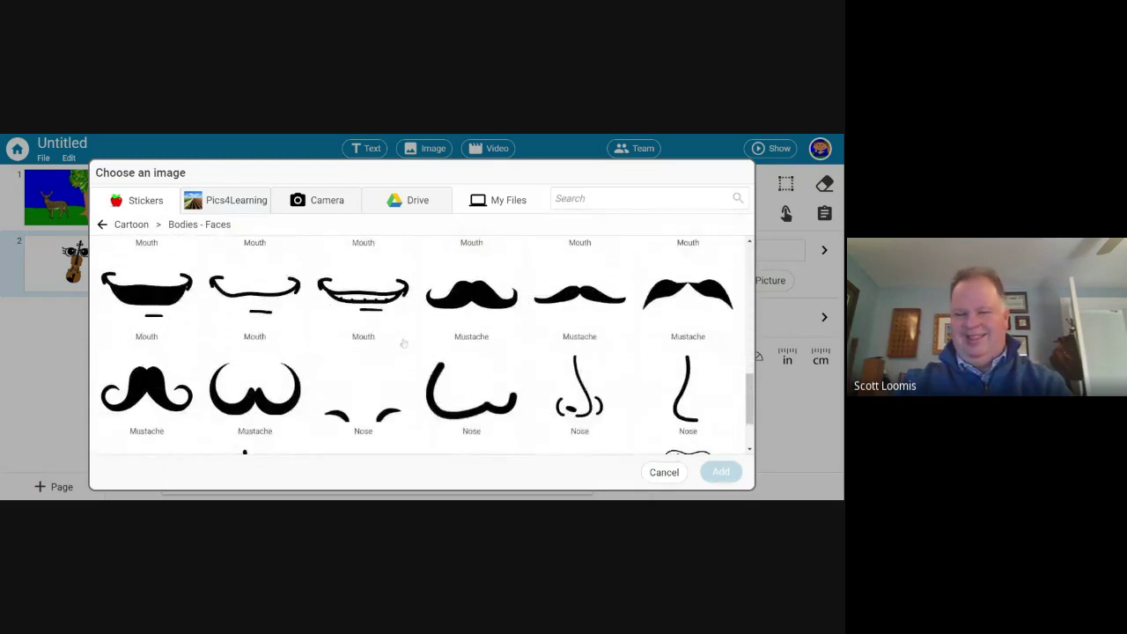
{"action": "left_click", "coordinate": [383, 303]}
{"action": "scroll", "coordinate": [450, 328], "scroll_direction": "up", "scroll_amount": 3}
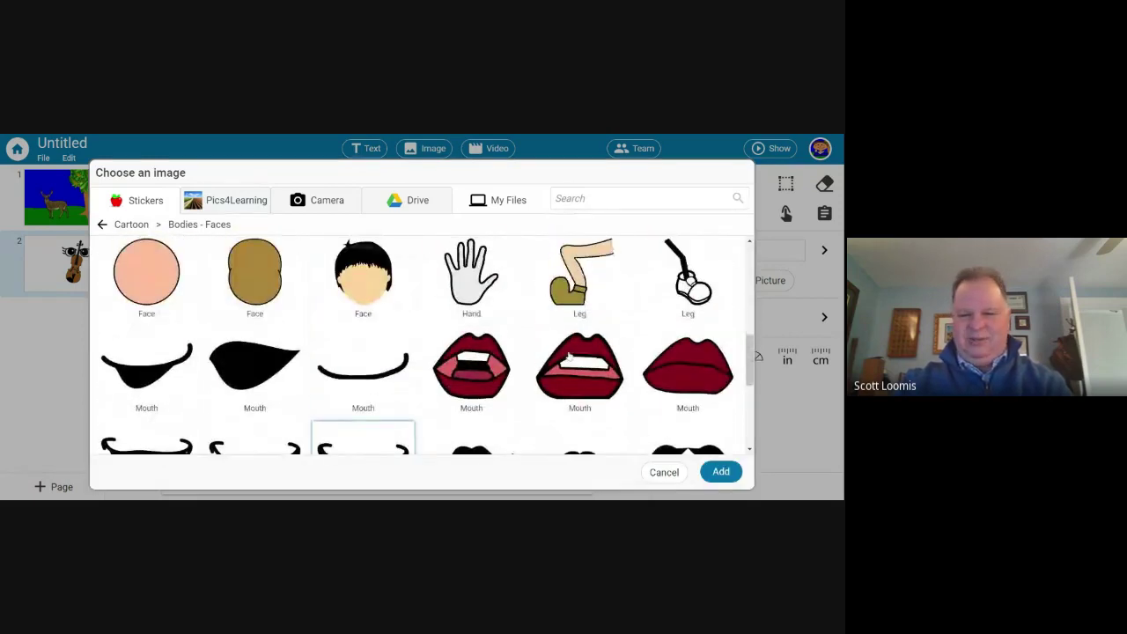
{"action": "left_click", "coordinate": [491, 371]}
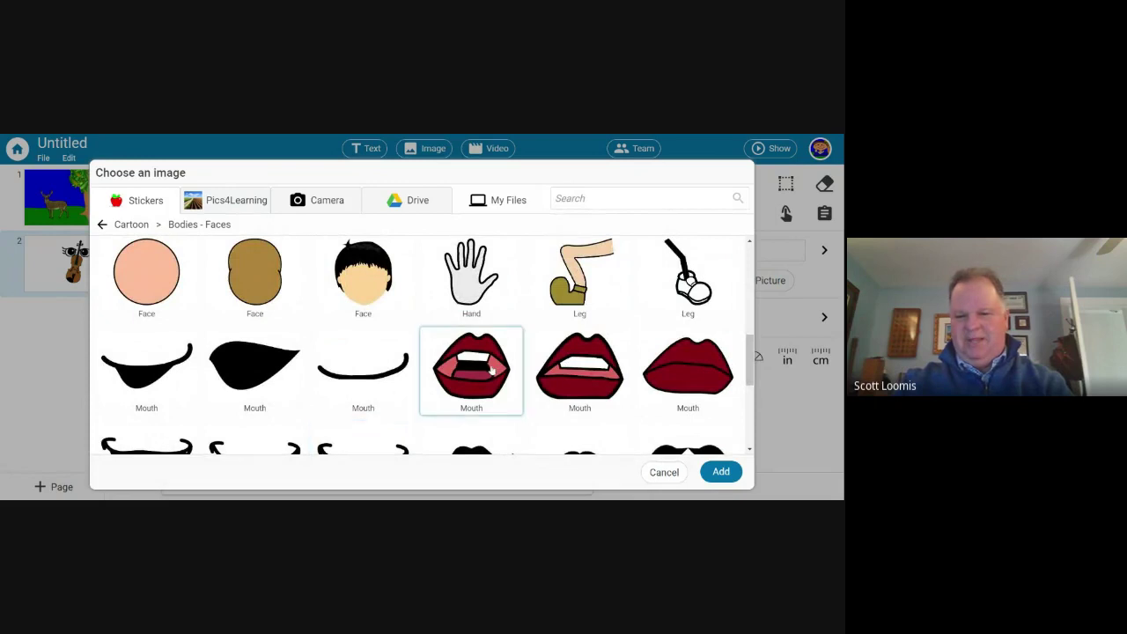
{"action": "left_click", "coordinate": [721, 473]}
{"action": "left_click_drag", "start_coordinate": [446, 391], "coordinate": [466, 316]}
{"action": "left_click", "coordinate": [787, 281]}
Search stickers for 'boy' and add the first Boy result to page 2.
{"action": "left_click", "coordinate": [564, 370]}
{"action": "left_click", "coordinate": [445, 396]}
{"action": "left_click", "coordinate": [568, 339]}
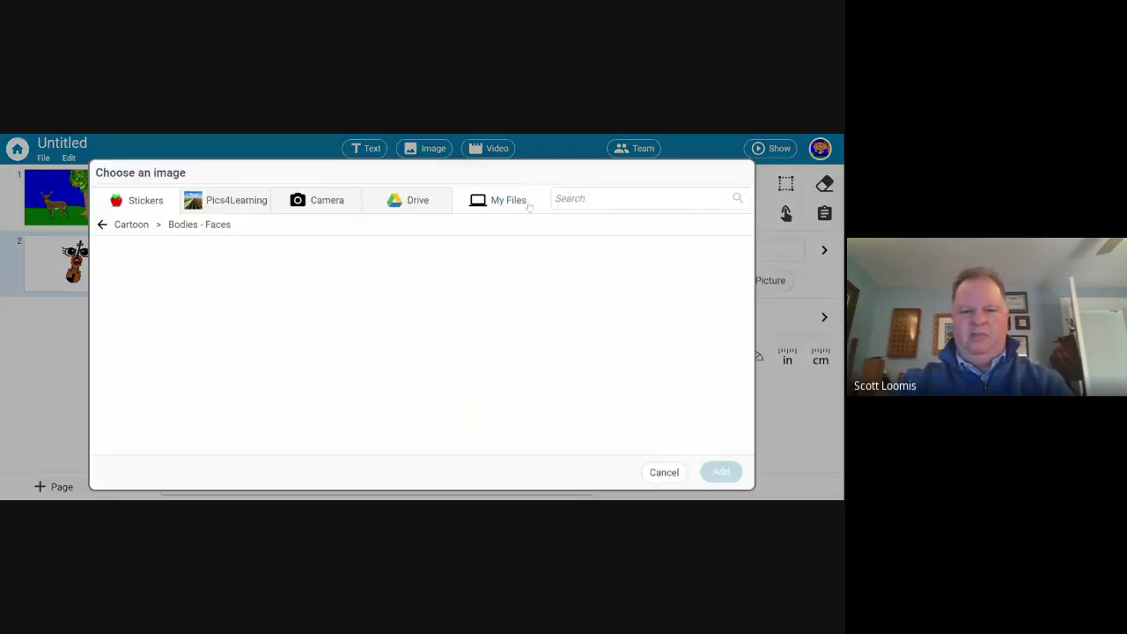
{"action": "left_click", "coordinate": [599, 198]}
{"action": "type", "text": "boy"}
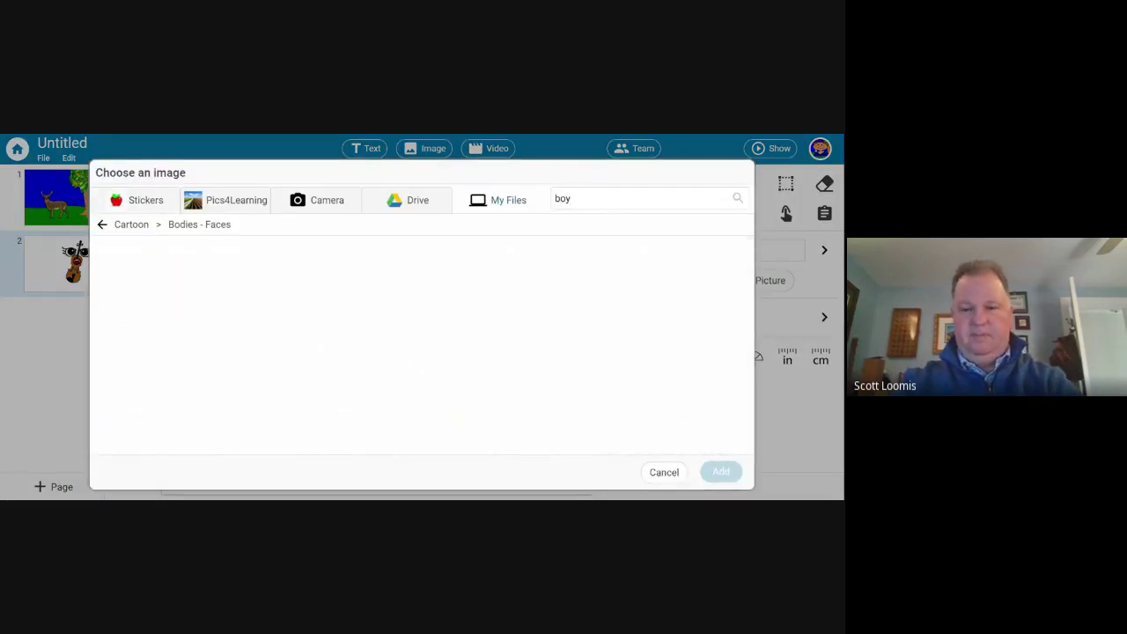
{"action": "scroll", "coordinate": [421, 335], "scroll_direction": "down", "scroll_amount": 1}
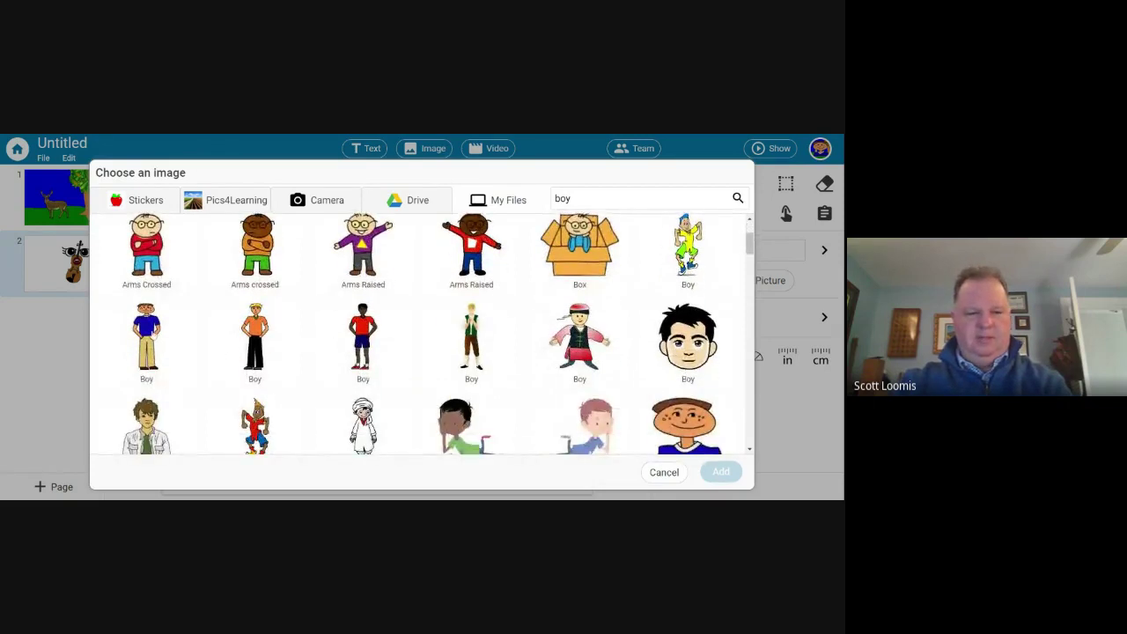
{"action": "left_click", "coordinate": [146, 339]}
{"action": "left_click", "coordinate": [720, 472]}
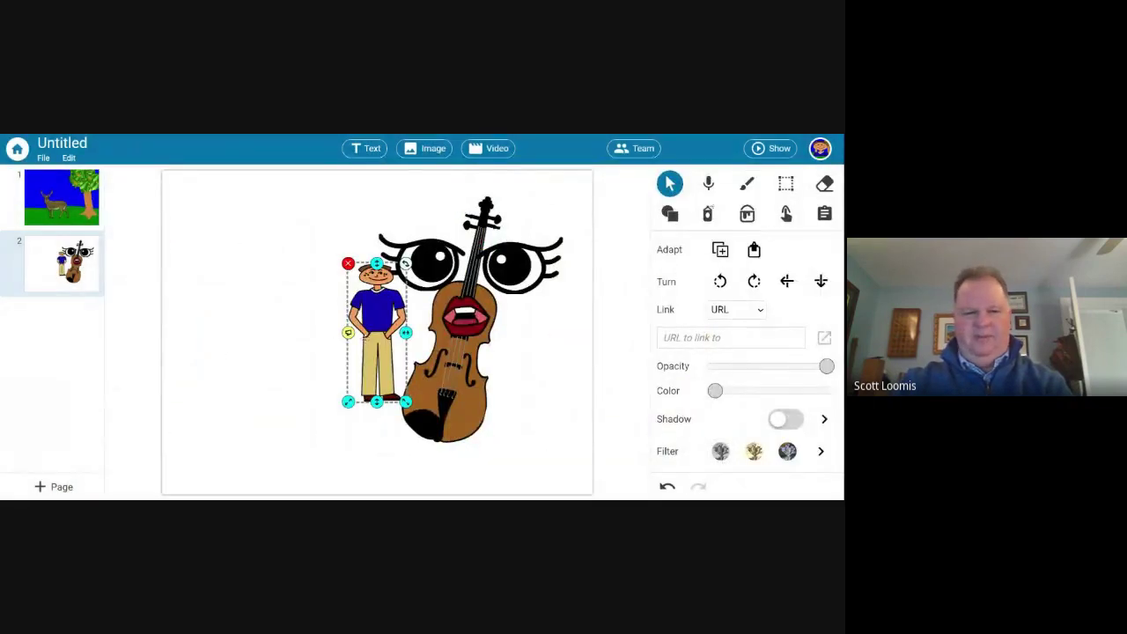
Enlarge the boy and position him standing left of the violin.
{"action": "left_click_drag", "start_coordinate": [370, 319], "coordinate": [208, 290]}
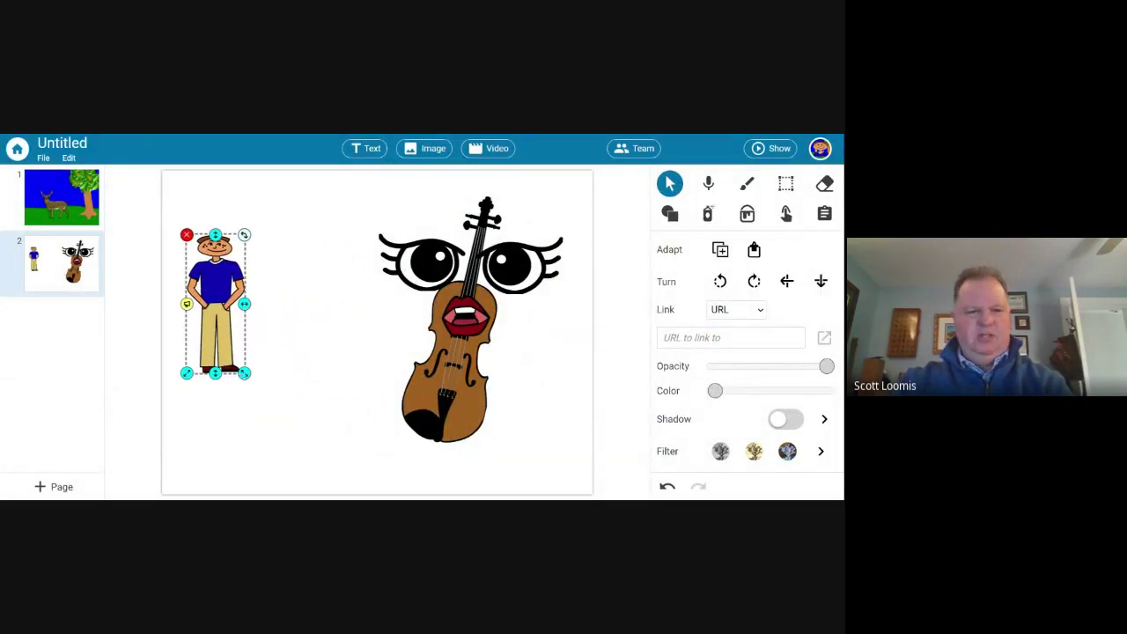
{"action": "left_click_drag", "start_coordinate": [243, 373], "coordinate": [282, 465]}
{"action": "left_click", "coordinate": [332, 390]}
{"action": "left_click", "coordinate": [249, 377]}
{"action": "left_click_drag", "start_coordinate": [249, 378], "coordinate": [274, 379]}
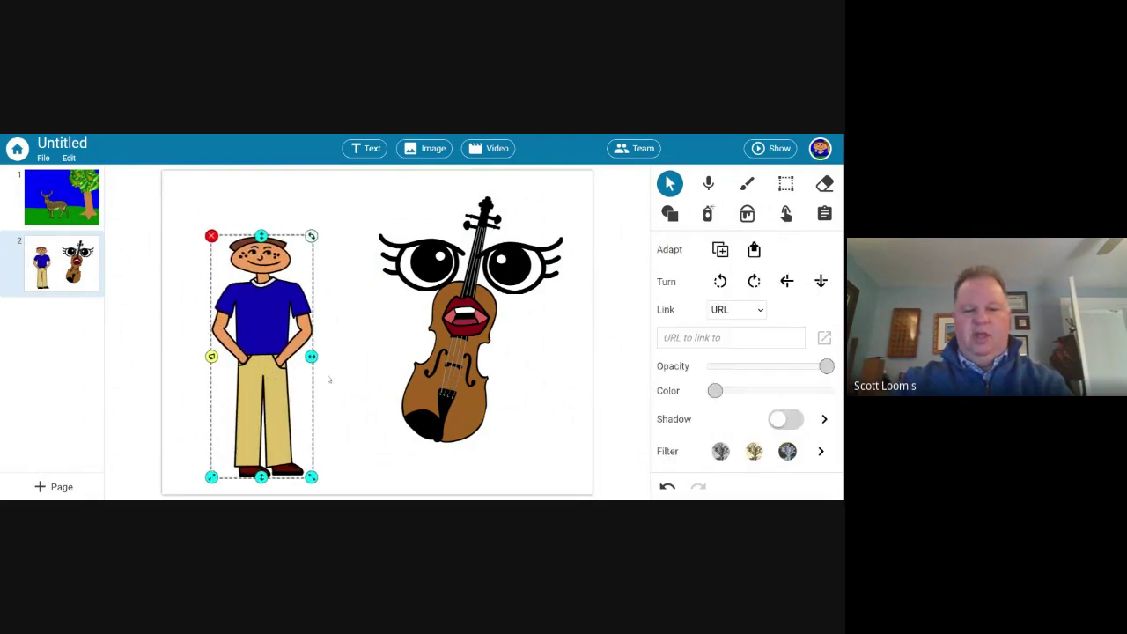
{"action": "left_click", "coordinate": [339, 378]}
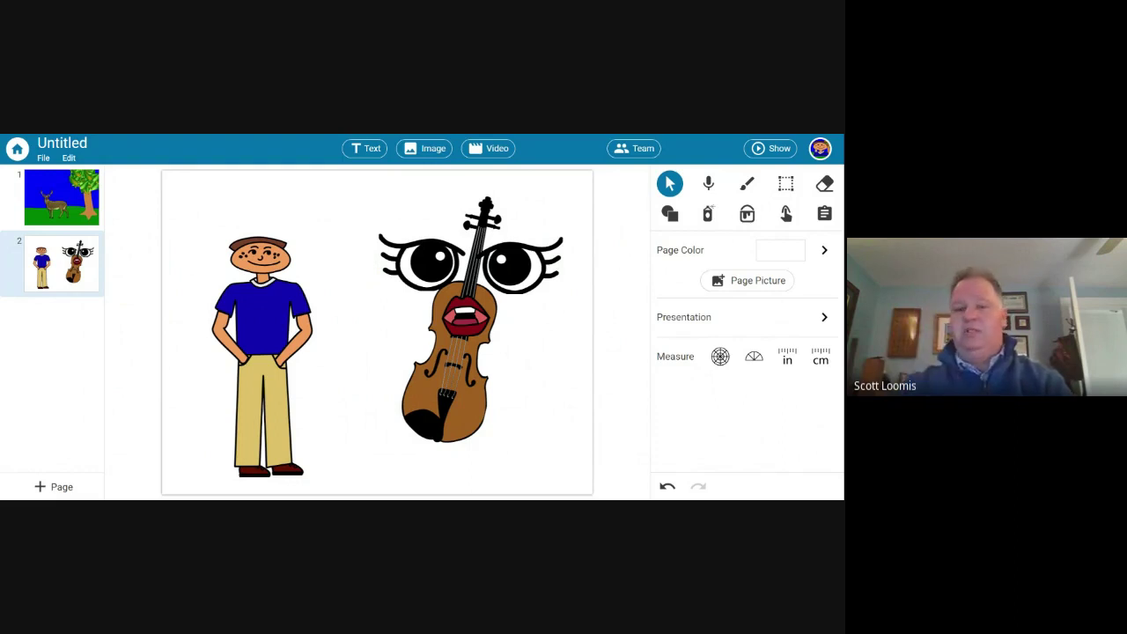
{"action": "left_click", "coordinate": [433, 150]}
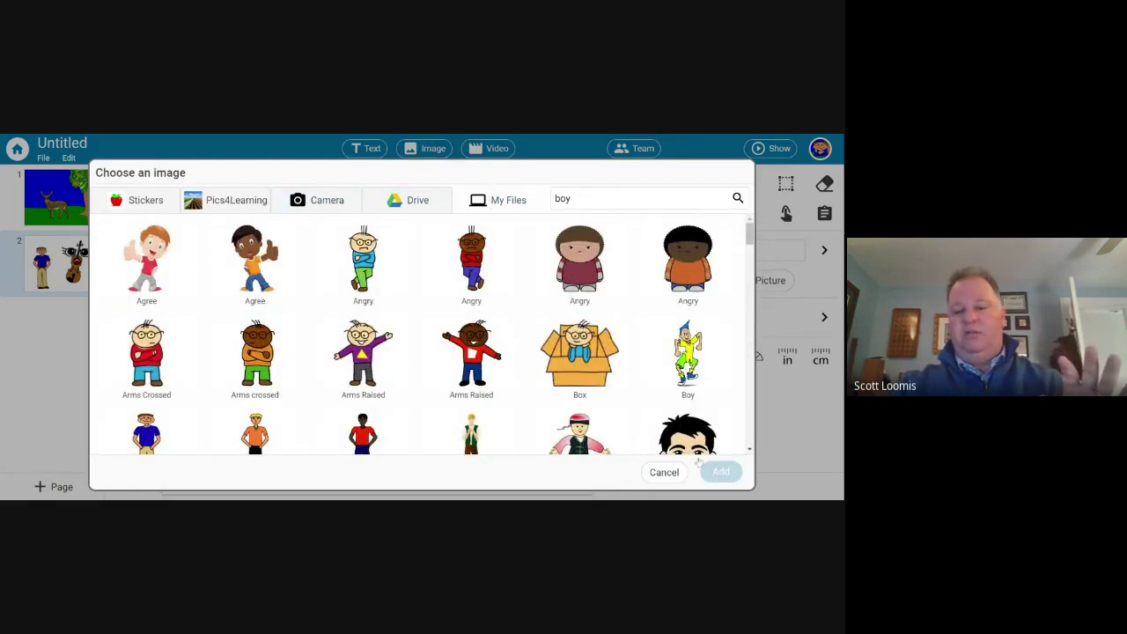
{"action": "left_click", "coordinate": [665, 473]}
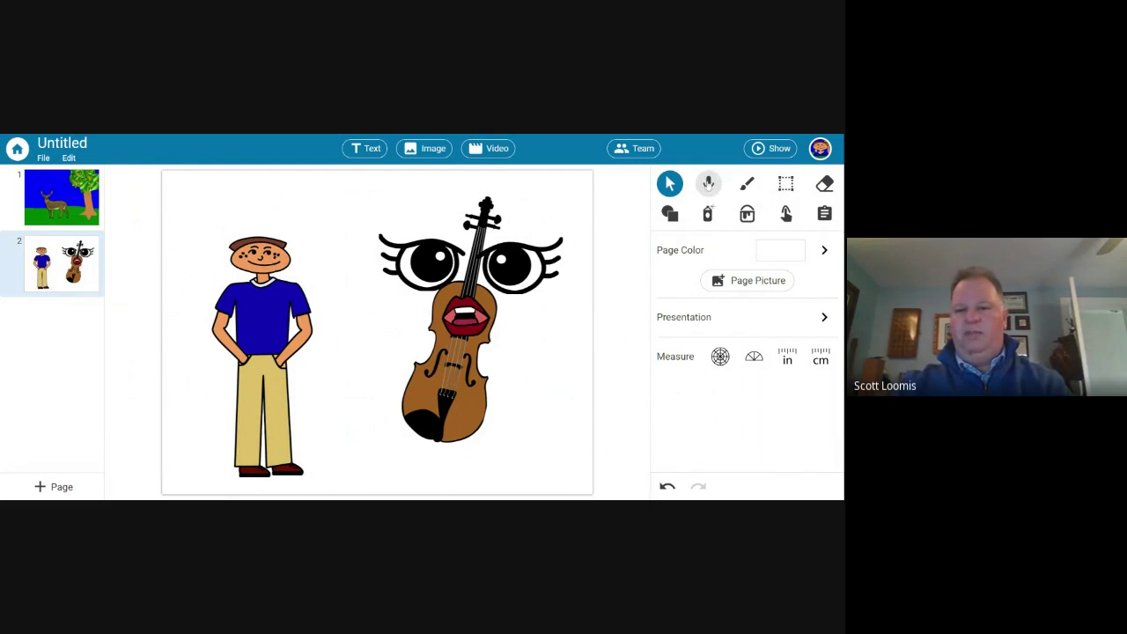
Record a spoken narration with the microphone tool and keep it on page 2.
{"action": "left_click", "coordinate": [708, 184]}
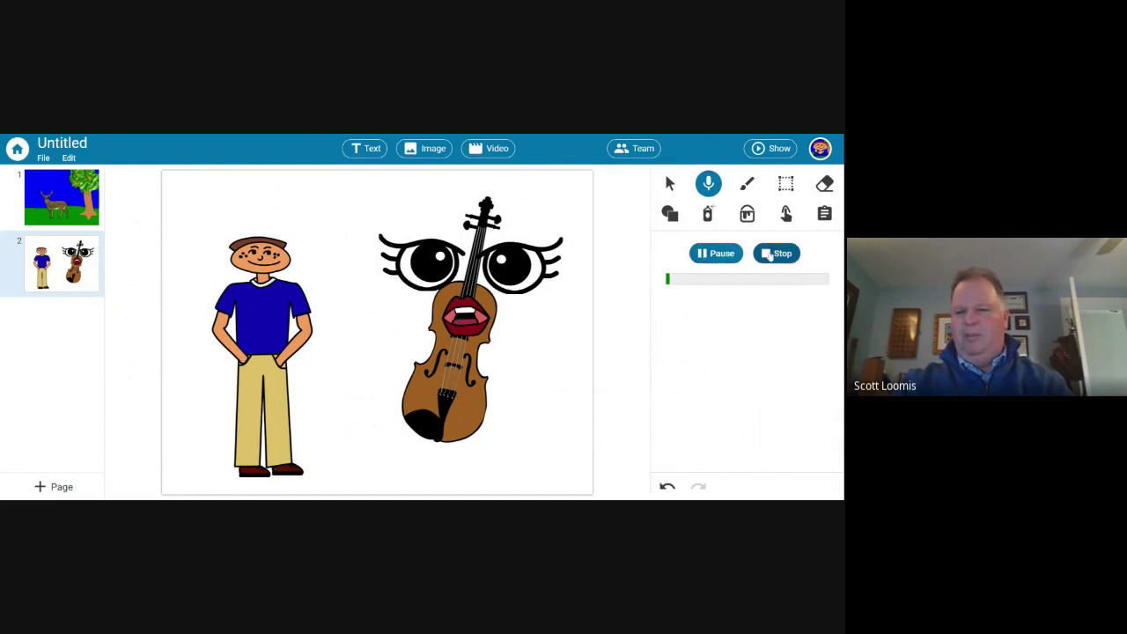
{"action": "left_click", "coordinate": [772, 255]}
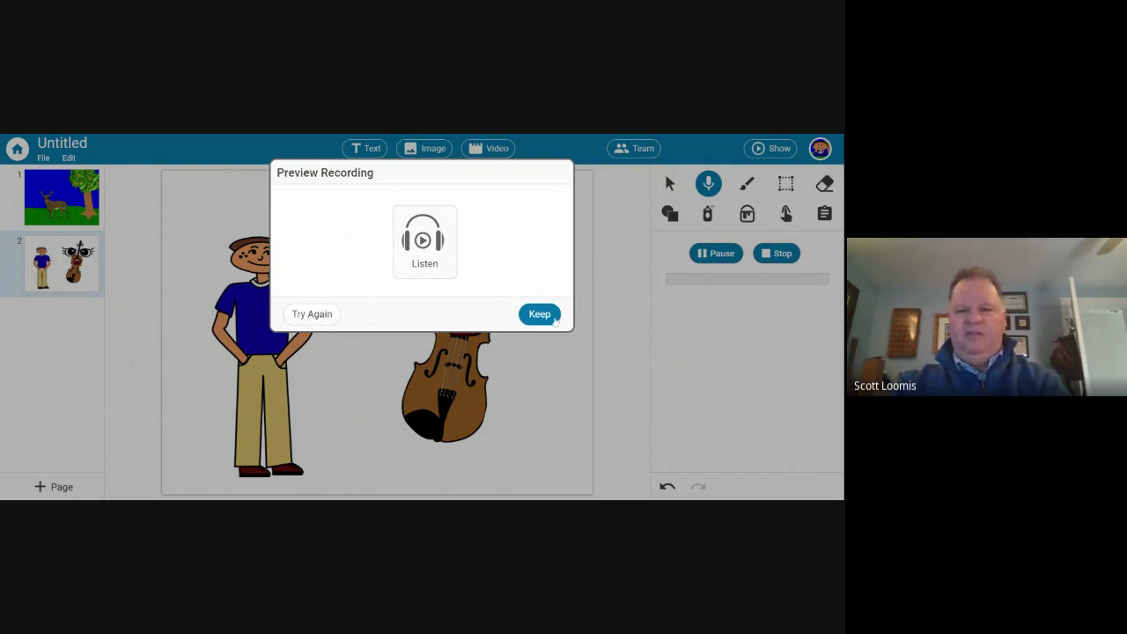
{"action": "left_click", "coordinate": [548, 315]}
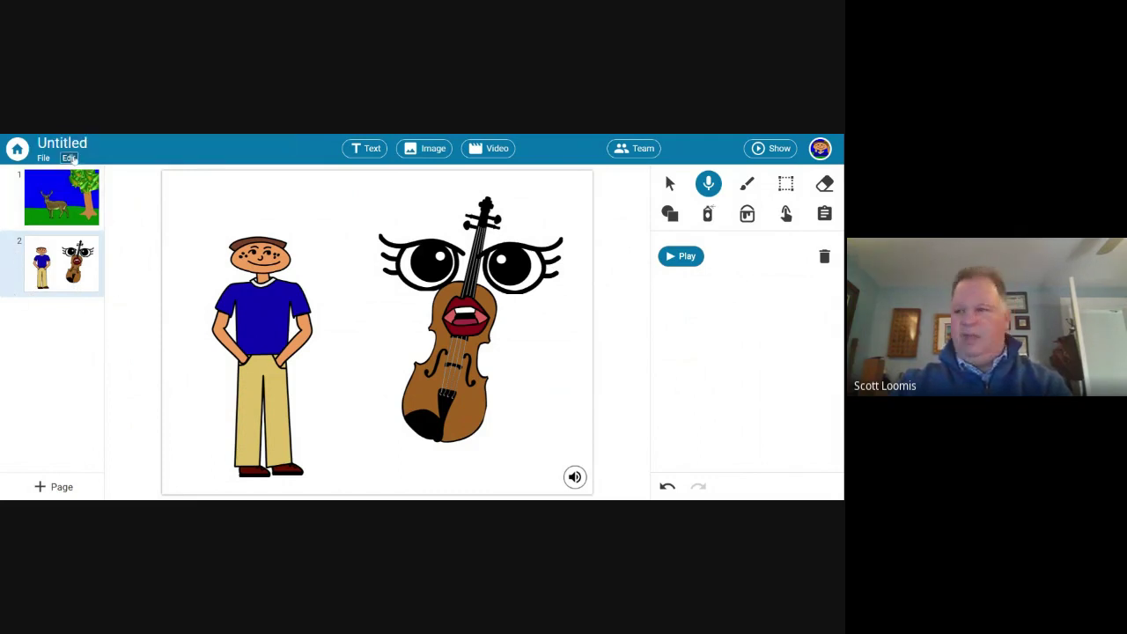
Duplicate page 2 as page 3 and delete the copied sound recording from it.
{"action": "left_click", "coordinate": [71, 158]}
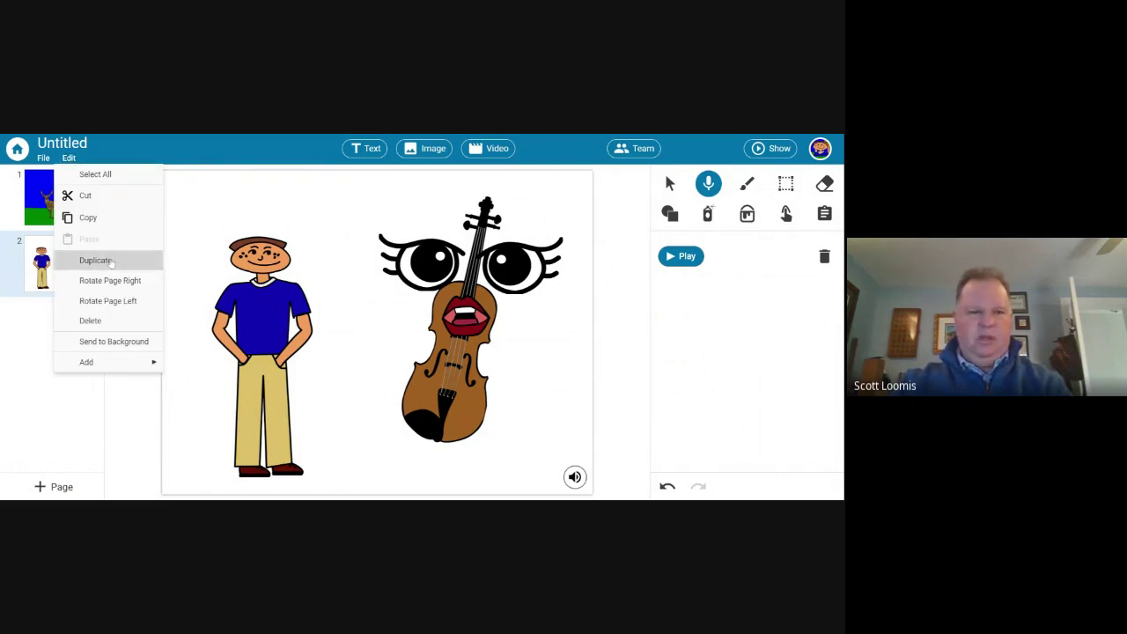
{"action": "left_click", "coordinate": [97, 261]}
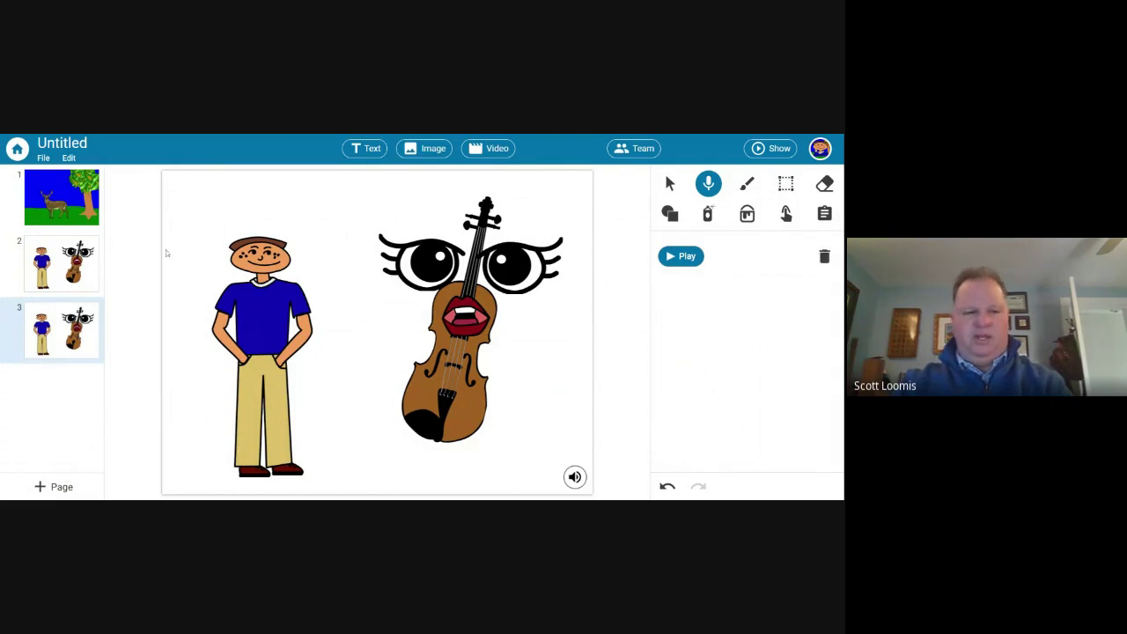
{"action": "left_click", "coordinate": [824, 256]}
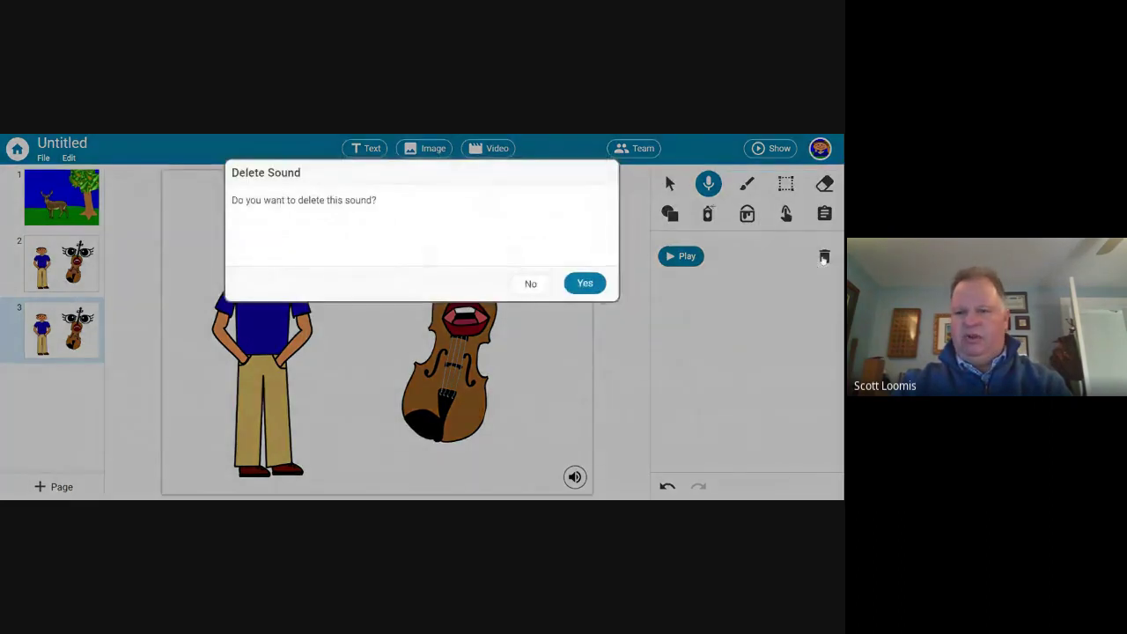
{"action": "left_click", "coordinate": [583, 284]}
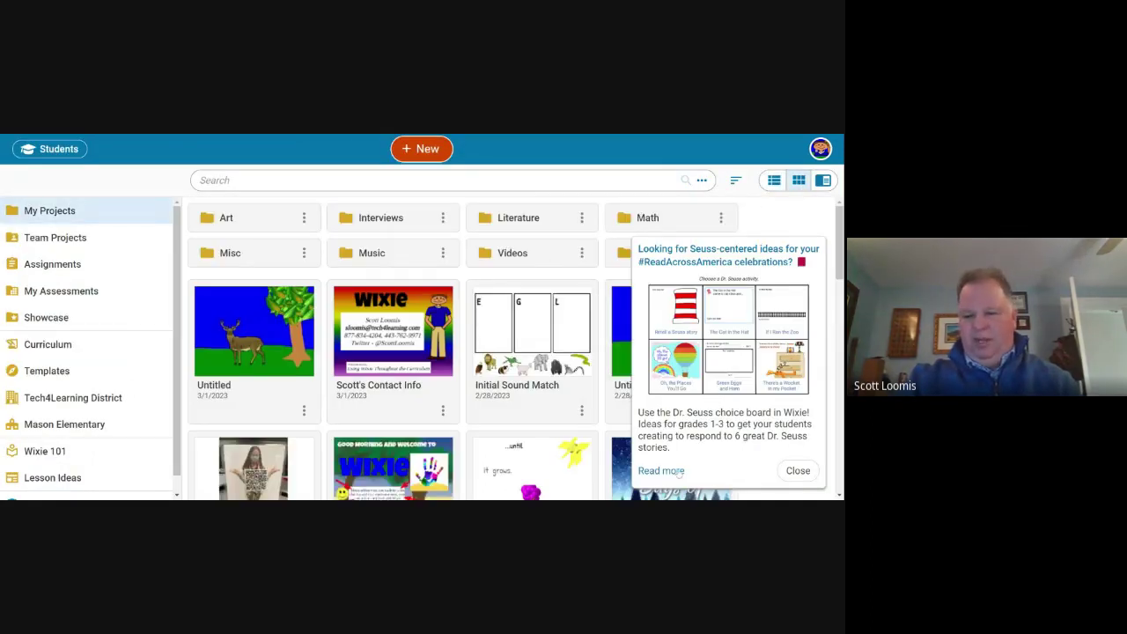
Dismiss the Dr. Seuss popup and open Dinosaur Interview from the Interviews folder.
{"action": "left_click", "coordinate": [798, 471]}
{"action": "left_click", "coordinate": [383, 217]}
{"action": "left_click", "coordinate": [270, 287]}
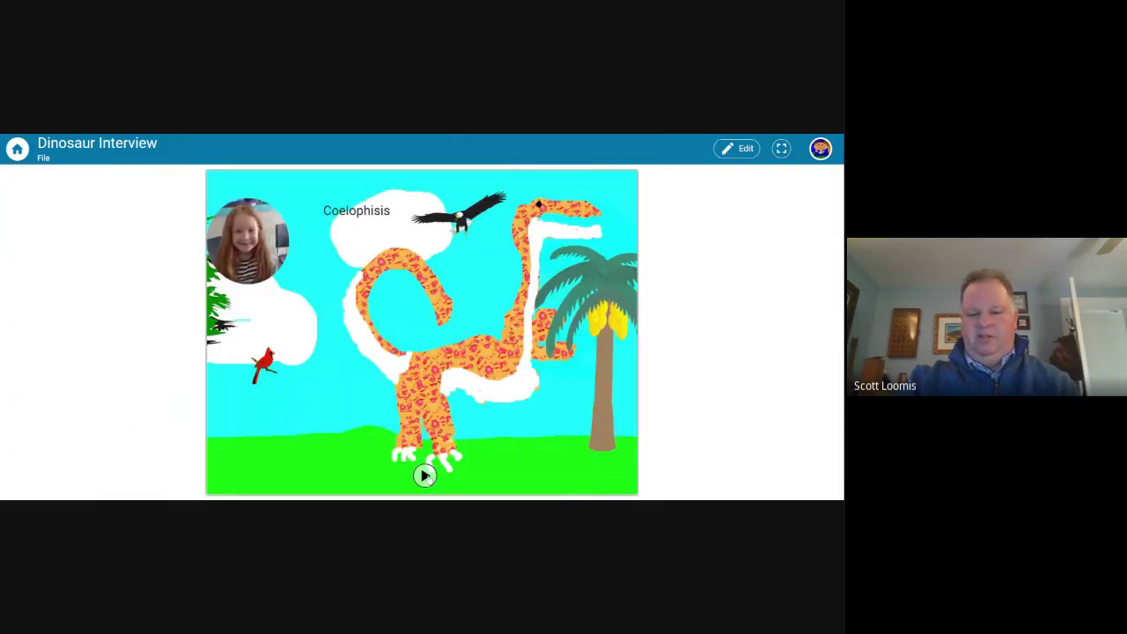
Play the narration of the Dinosaur Interview's current slide.
{"action": "left_click", "coordinate": [425, 477]}
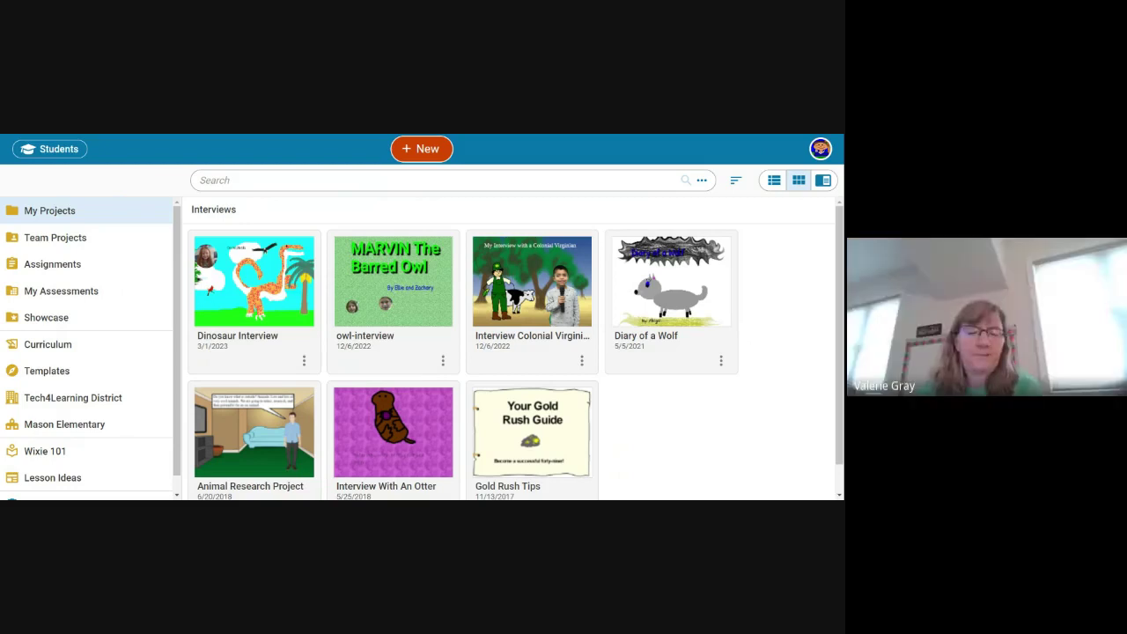
Go back to the top of My Projects and open the QR Code Book Review project.
{"action": "left_click", "coordinate": [66, 218]}
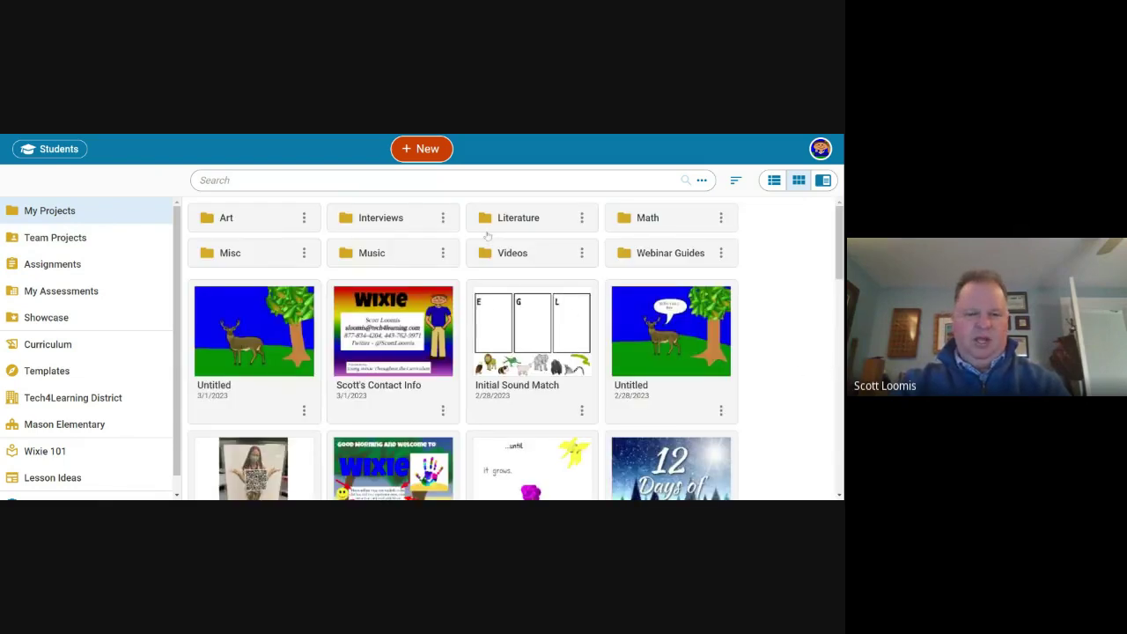
{"action": "scroll", "coordinate": [423, 299], "scroll_direction": "down", "scroll_amount": 1}
{"action": "scroll", "coordinate": [421, 302], "scroll_direction": "down", "scroll_amount": 2}
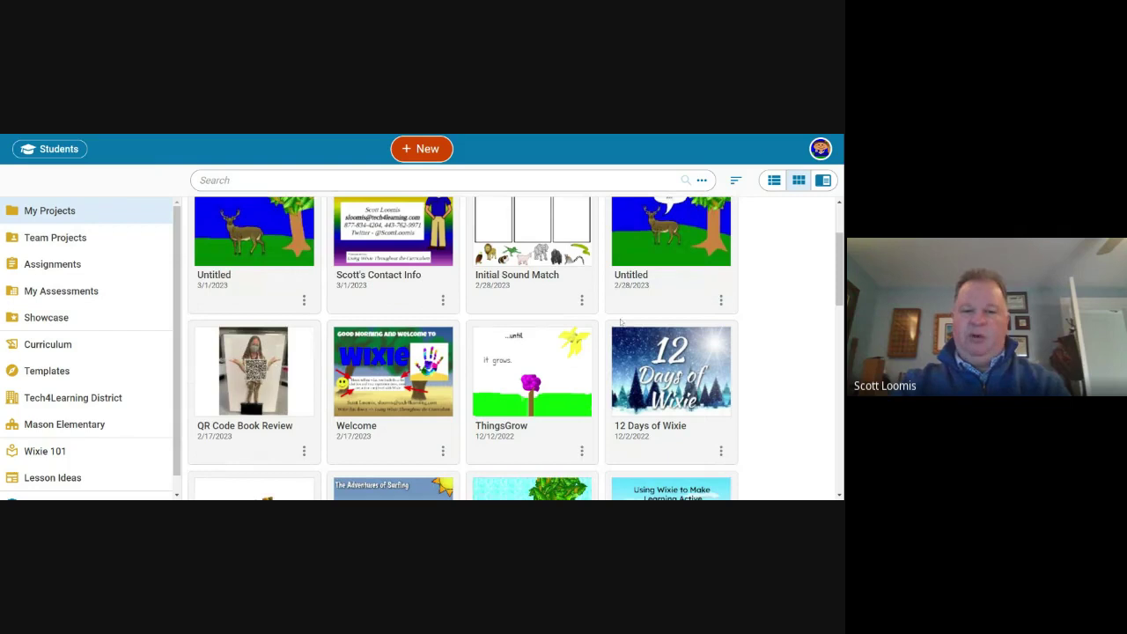
{"action": "left_click", "coordinate": [278, 368]}
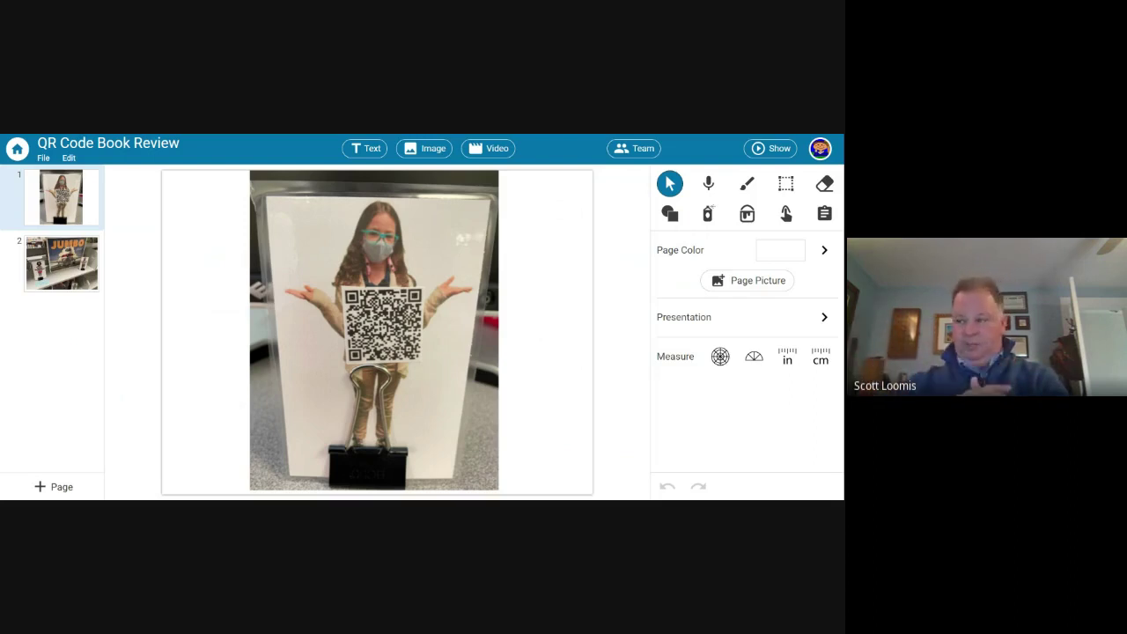
Show page 2 of the QR Code Book Review, the JUMBO book display photo.
{"action": "left_click", "coordinate": [44, 262]}
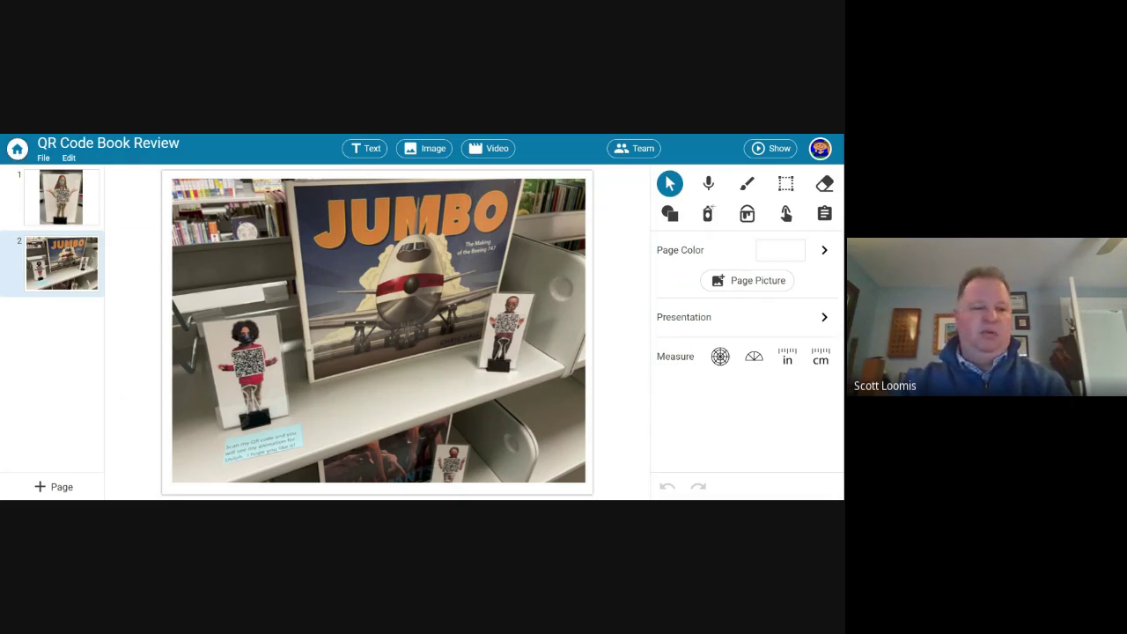
Return to My Projects and reopen the Untitled deer-scene project.
{"action": "left_click", "coordinate": [17, 148]}
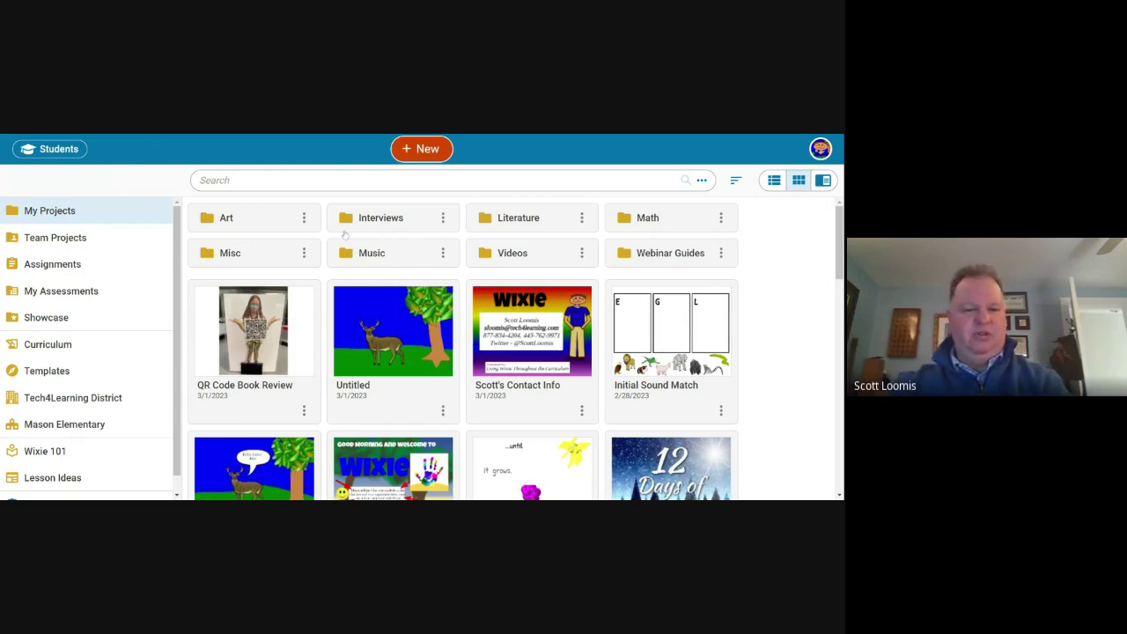
{"action": "left_click", "coordinate": [379, 324]}
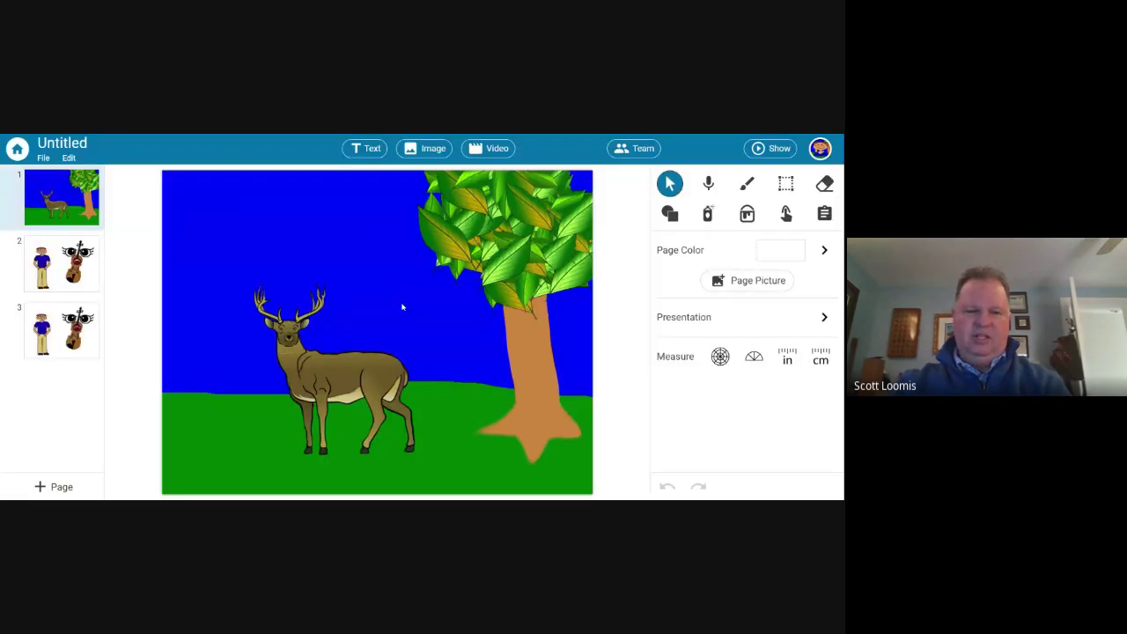
Add a text box above the deer reading 'Hello, I am a deer'.
{"action": "left_click", "coordinate": [373, 150]}
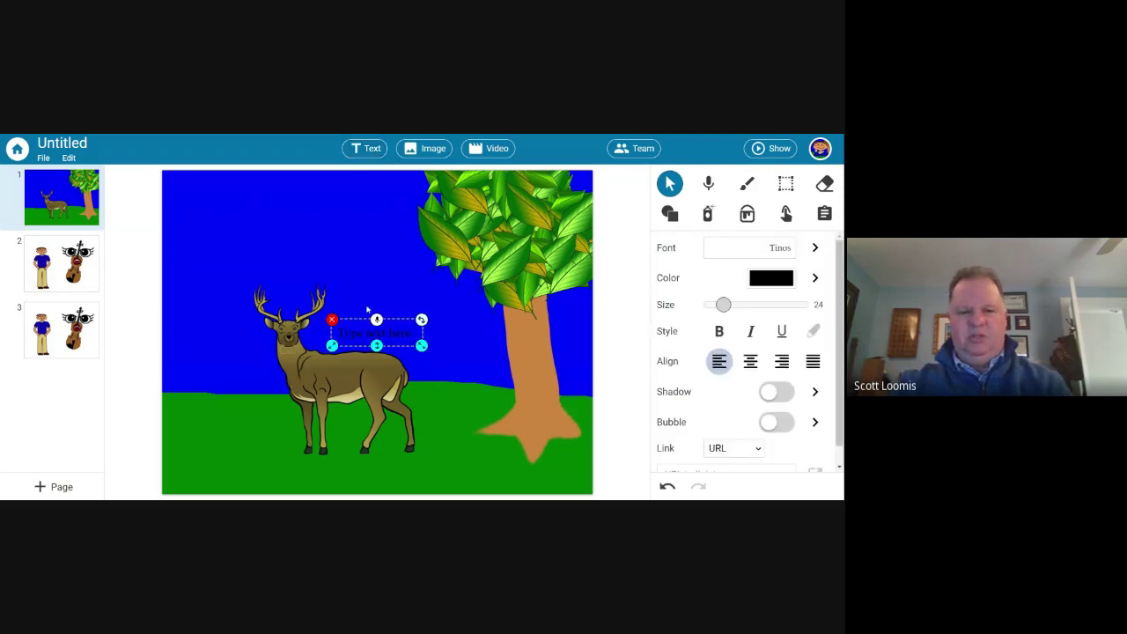
{"action": "left_click_drag", "start_coordinate": [375, 333], "coordinate": [322, 236]}
{"action": "type", "text": "Hello, I am a deer."}
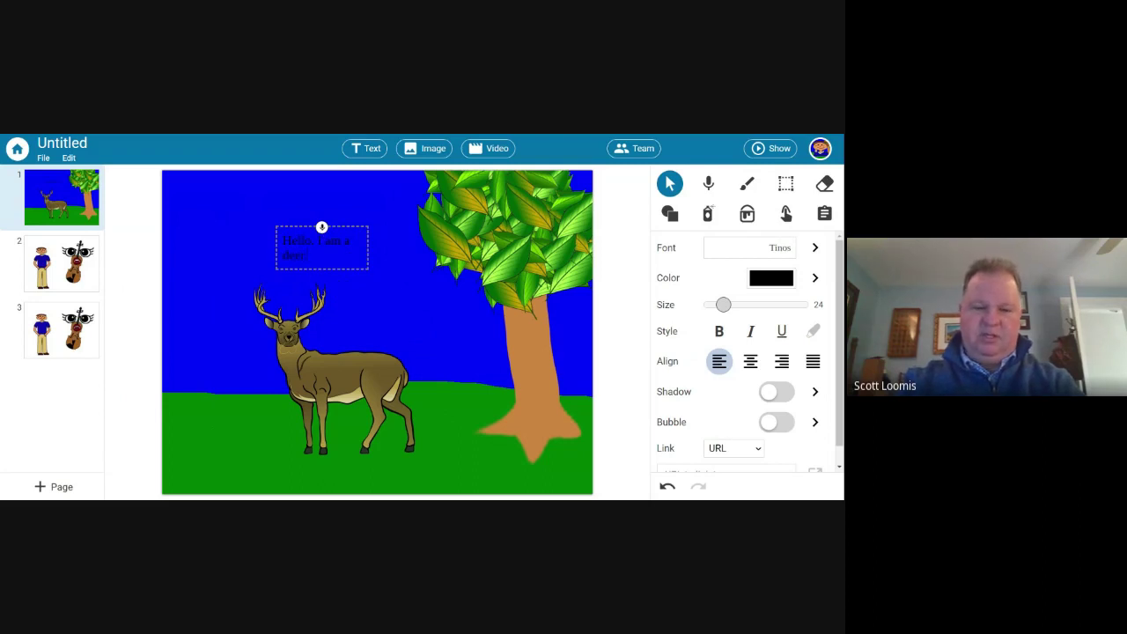
Turn the text into a centred speech bubble whose tail points at the deer's head.
{"action": "left_click", "coordinate": [334, 361]}
{"action": "left_click", "coordinate": [339, 255]}
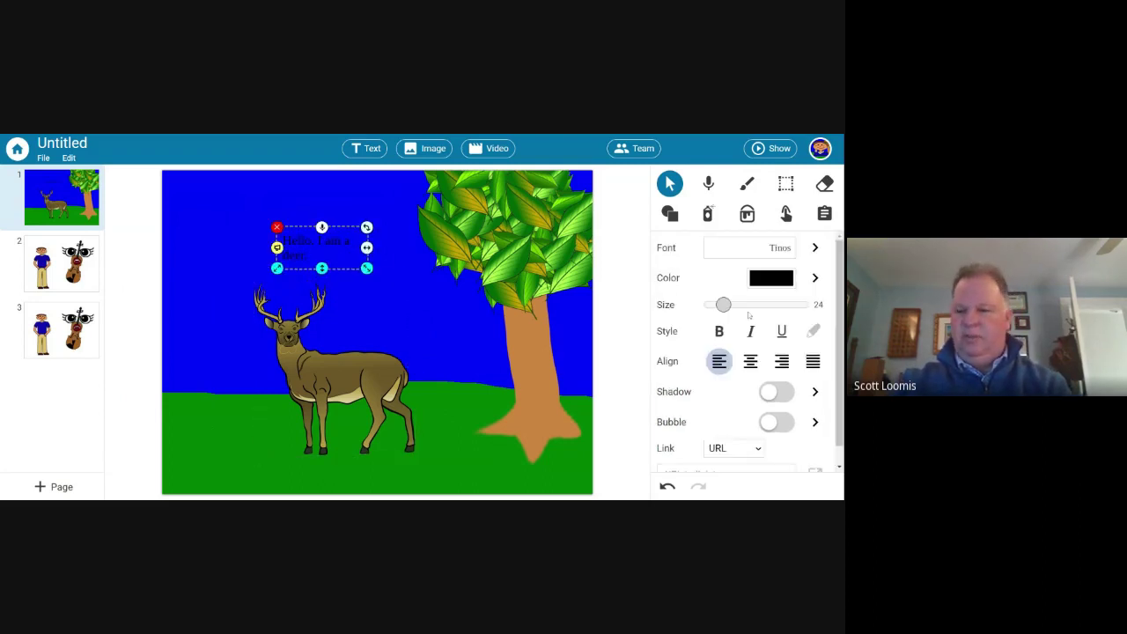
{"action": "left_click", "coordinate": [782, 423]}
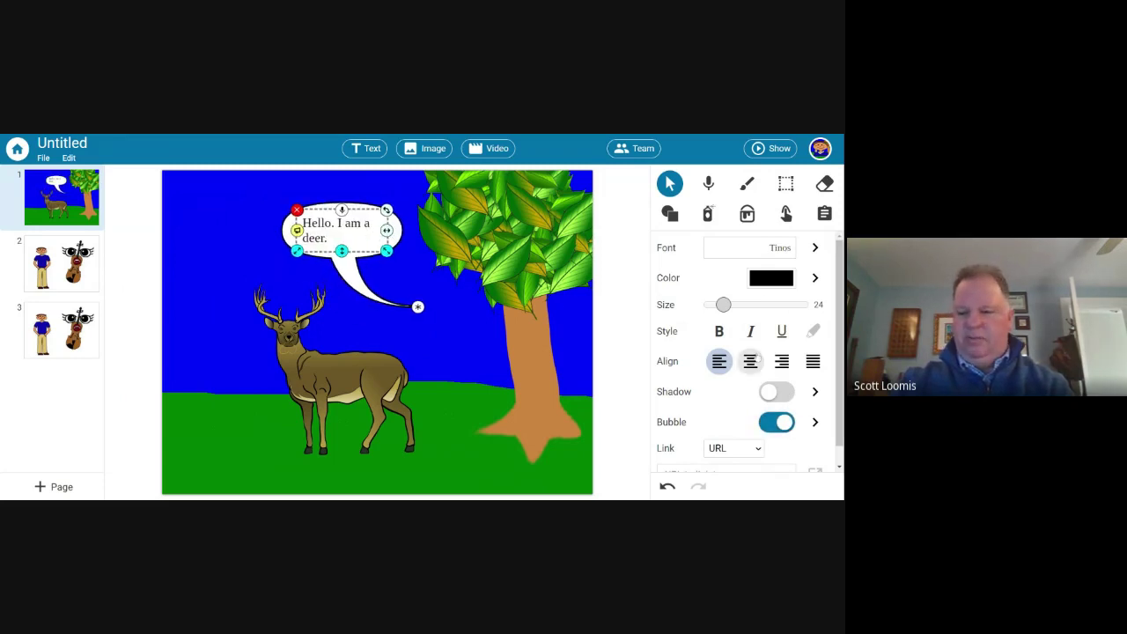
{"action": "left_click", "coordinate": [751, 361]}
{"action": "left_click_drag", "start_coordinate": [417, 305], "coordinate": [300, 294]}
{"action": "left_click_drag", "start_coordinate": [372, 236], "coordinate": [393, 262]}
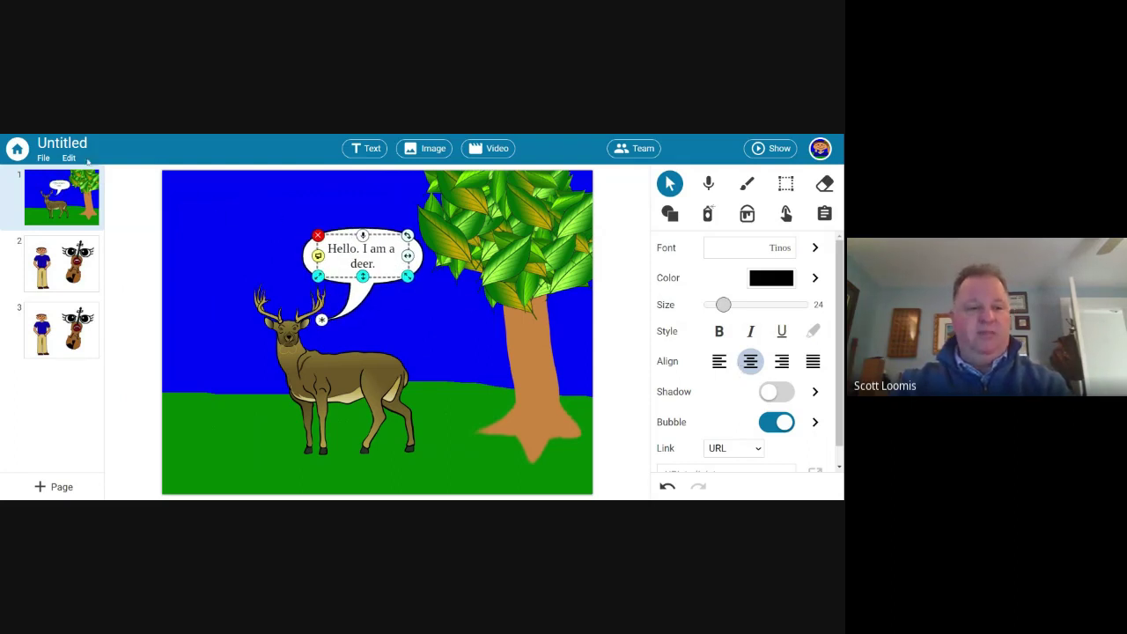
{"action": "left_click", "coordinate": [43, 158]}
{"action": "left_click", "coordinate": [71, 239]}
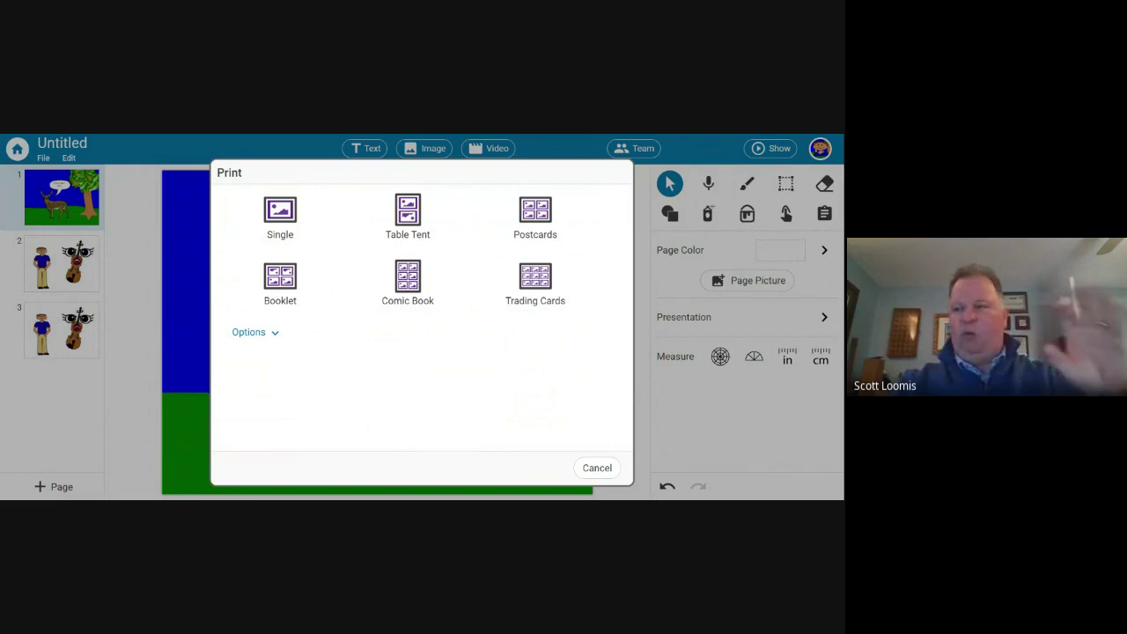
{"action": "left_click", "coordinate": [612, 471]}
{"action": "left_click", "coordinate": [378, 256]}
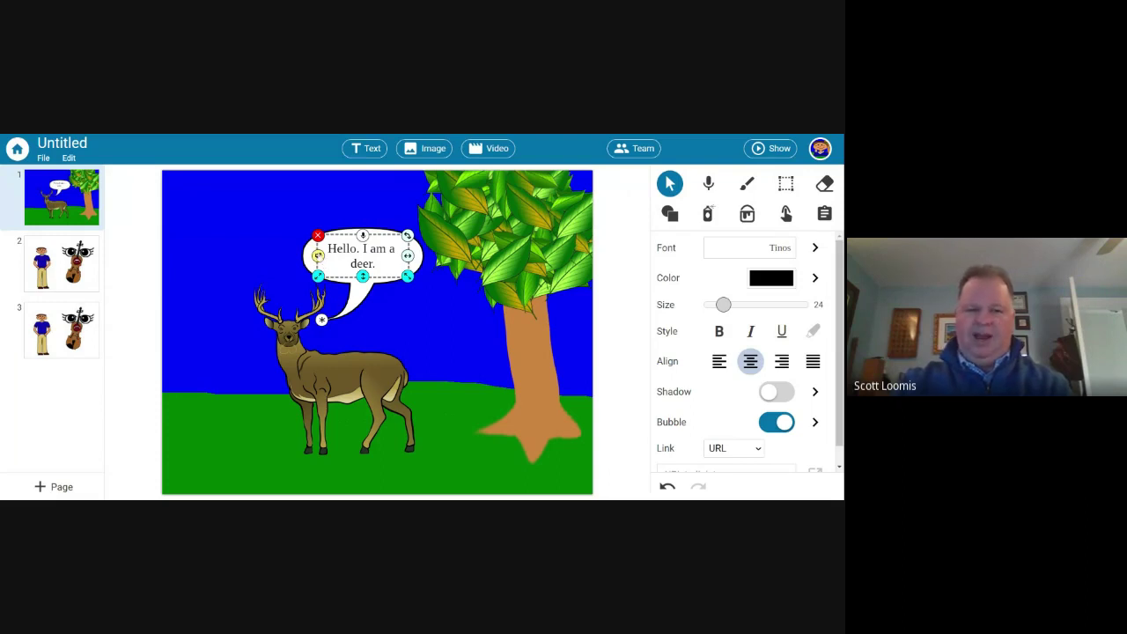
{"action": "left_click", "coordinate": [317, 256]}
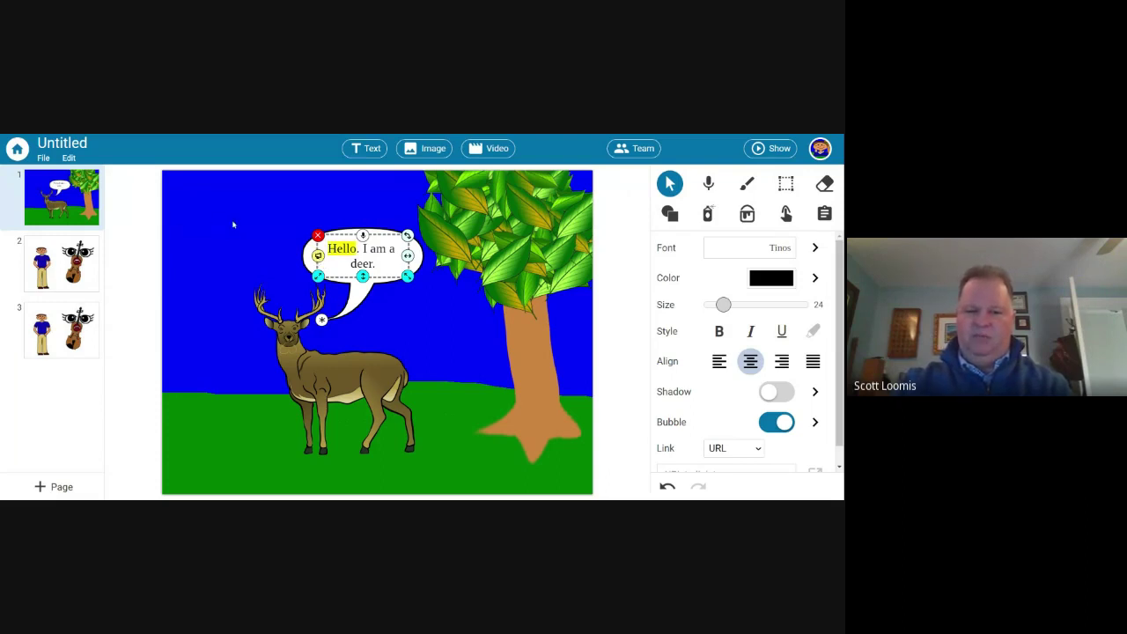
Insert a new page 2 with a text box moved up-left and enlarged to 52 point.
{"action": "left_click", "coordinate": [48, 487]}
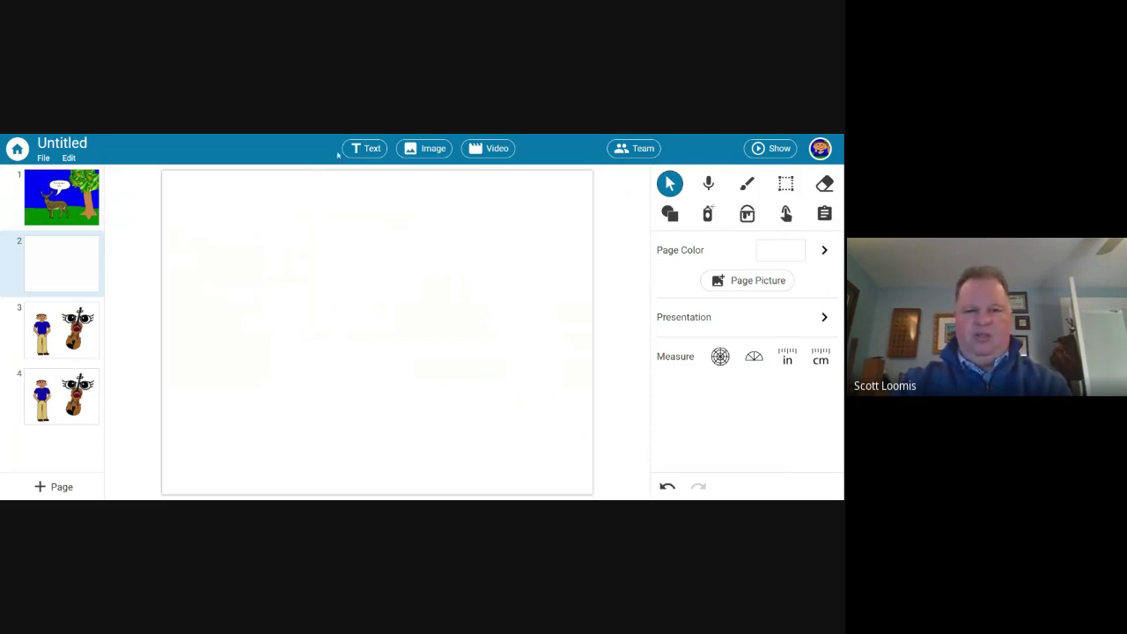
{"action": "left_click", "coordinate": [365, 148]}
{"action": "left_click_drag", "start_coordinate": [368, 330], "coordinate": [316, 257]}
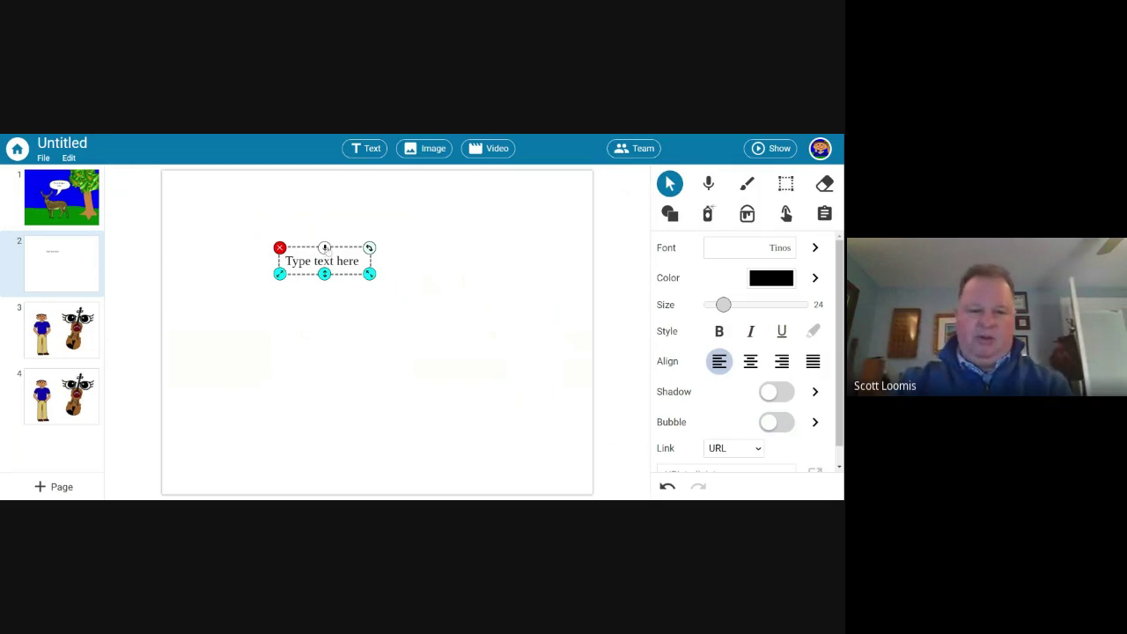
{"action": "left_click", "coordinate": [378, 277]}
{"action": "left_click", "coordinate": [352, 264]}
{"action": "left_click_drag", "start_coordinate": [370, 274], "coordinate": [393, 285]}
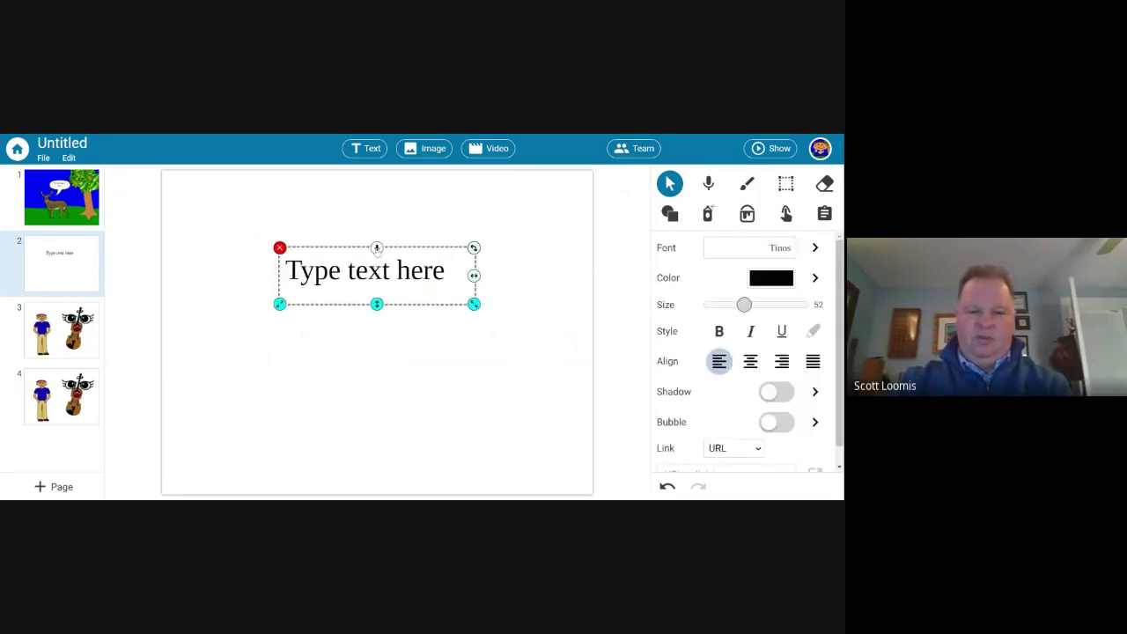
Type a capitalized sentence giving the presenter's name and wishing it were warmer outside.
{"action": "left_click", "coordinate": [376, 249]}
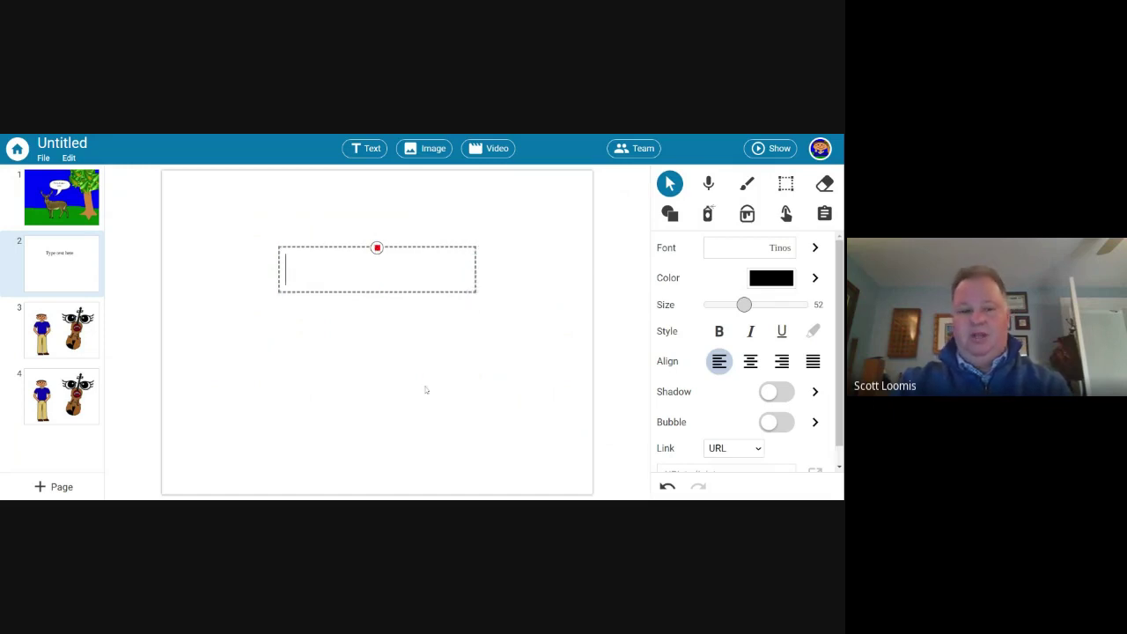
{"action": "type", "text": "hello my name is Scott"}
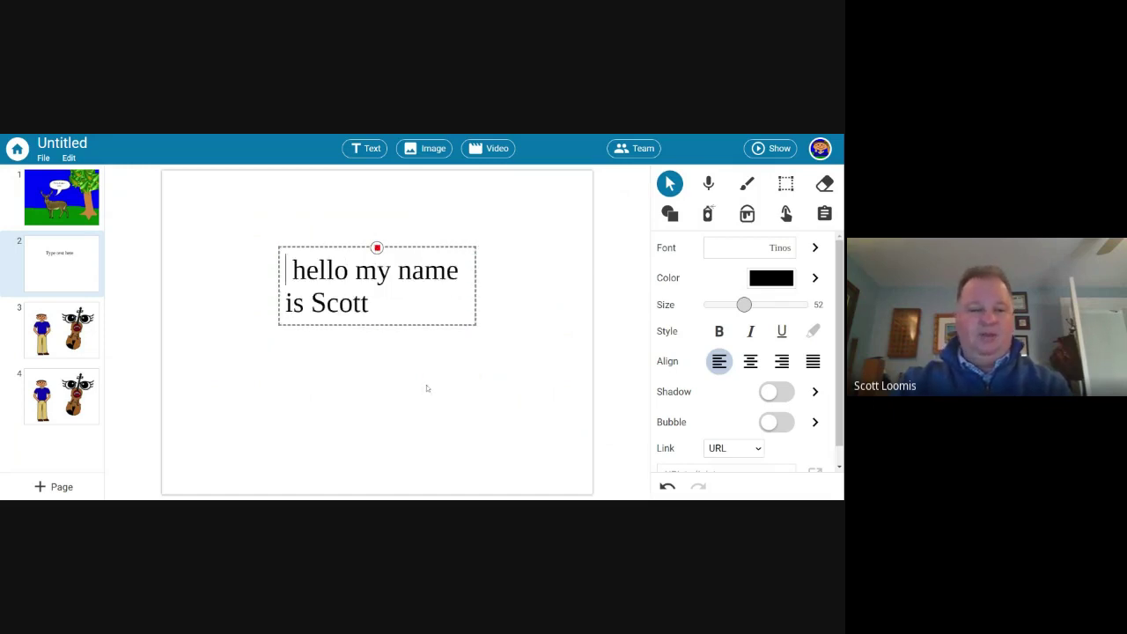
{"action": "type", "text": " I wish it was warmer outside"}
{"action": "key", "text": "ctrl+Home"}
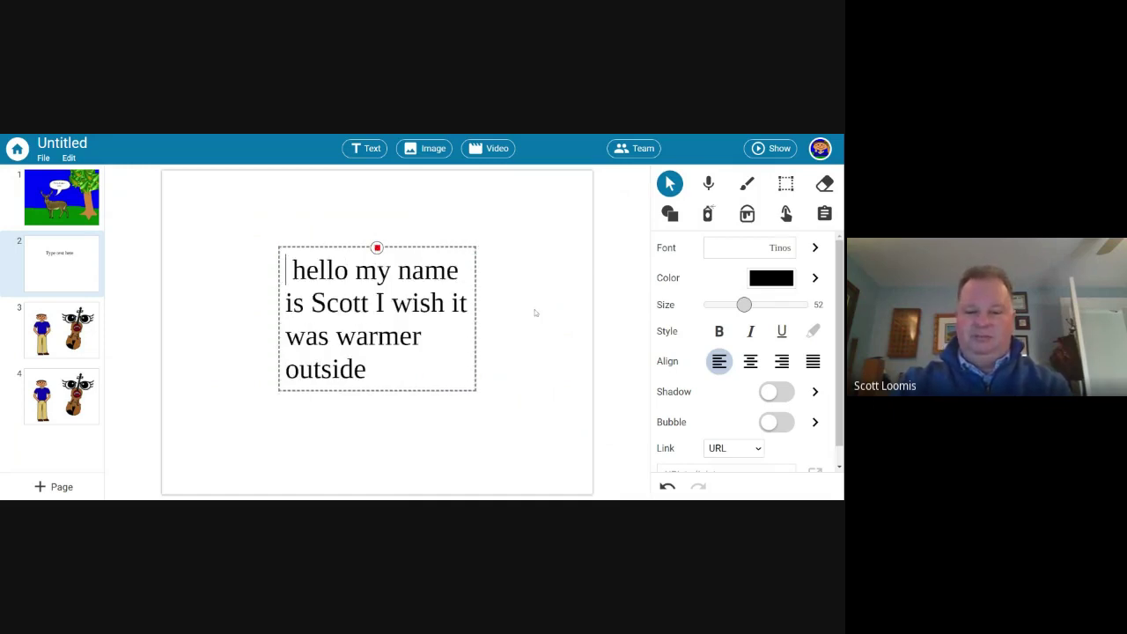
{"action": "key", "text": "Delete"}
{"action": "type", "text": "H"}
{"action": "key", "text": "ctrl+End"}
{"action": "type", "text": "."}
{"action": "left_click", "coordinate": [496, 317]}
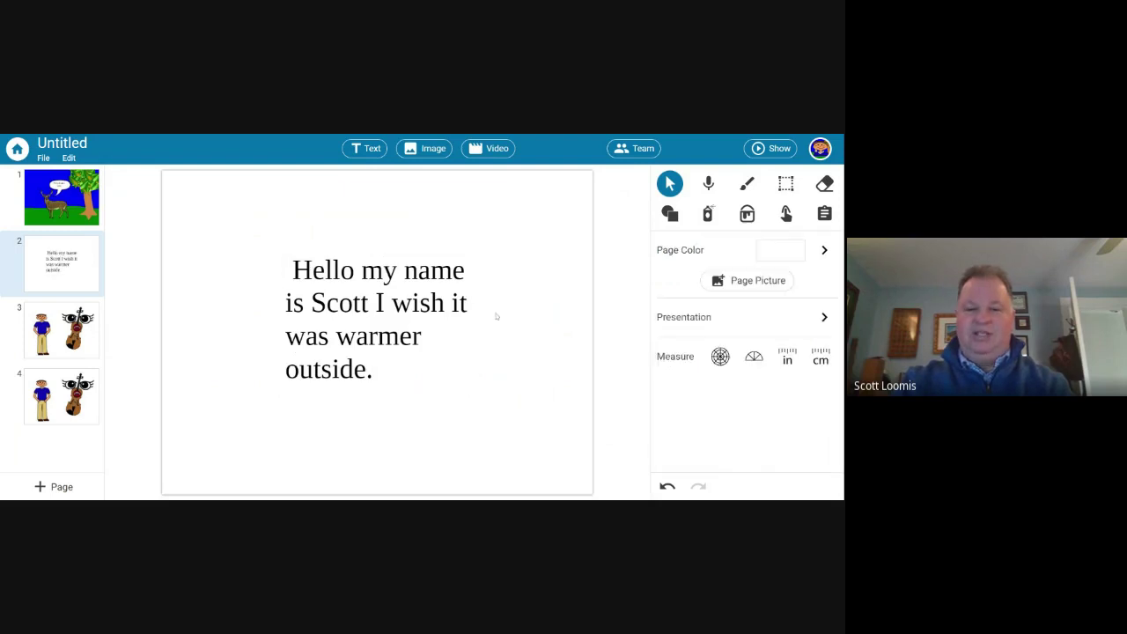
{"action": "left_click", "coordinate": [403, 312]}
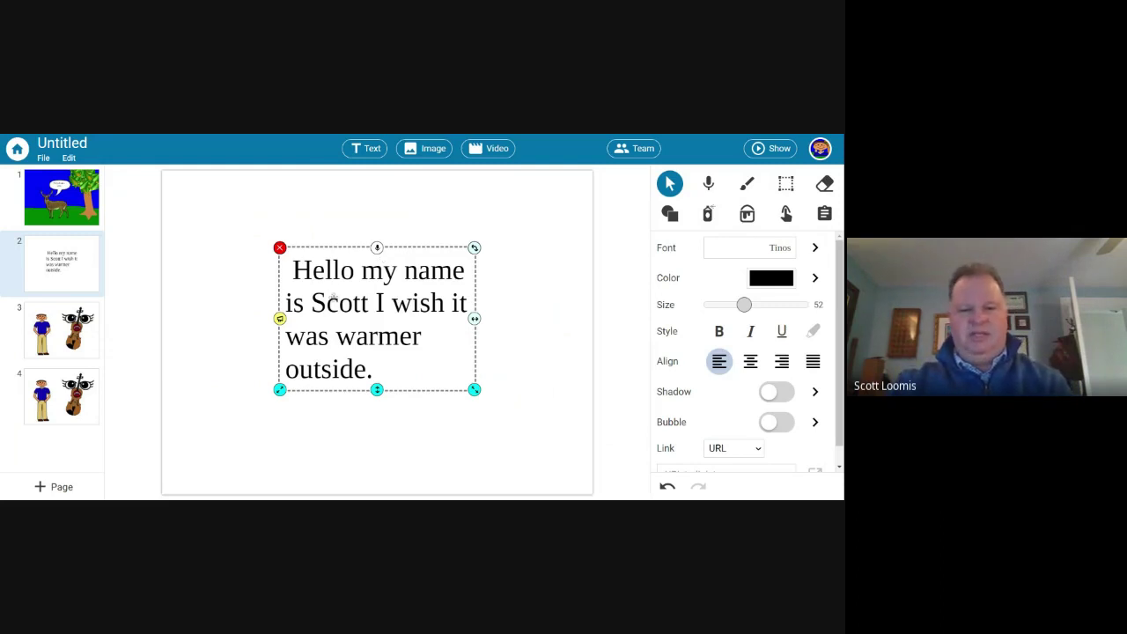
Move the introduction text up and left on page 2, then open the webcam video recorder.
{"action": "left_click", "coordinate": [536, 350]}
{"action": "left_click", "coordinate": [398, 323]}
{"action": "left_click_drag", "start_coordinate": [398, 323], "coordinate": [318, 310]}
{"action": "left_click", "coordinate": [465, 316]}
{"action": "left_click", "coordinate": [396, 286]}
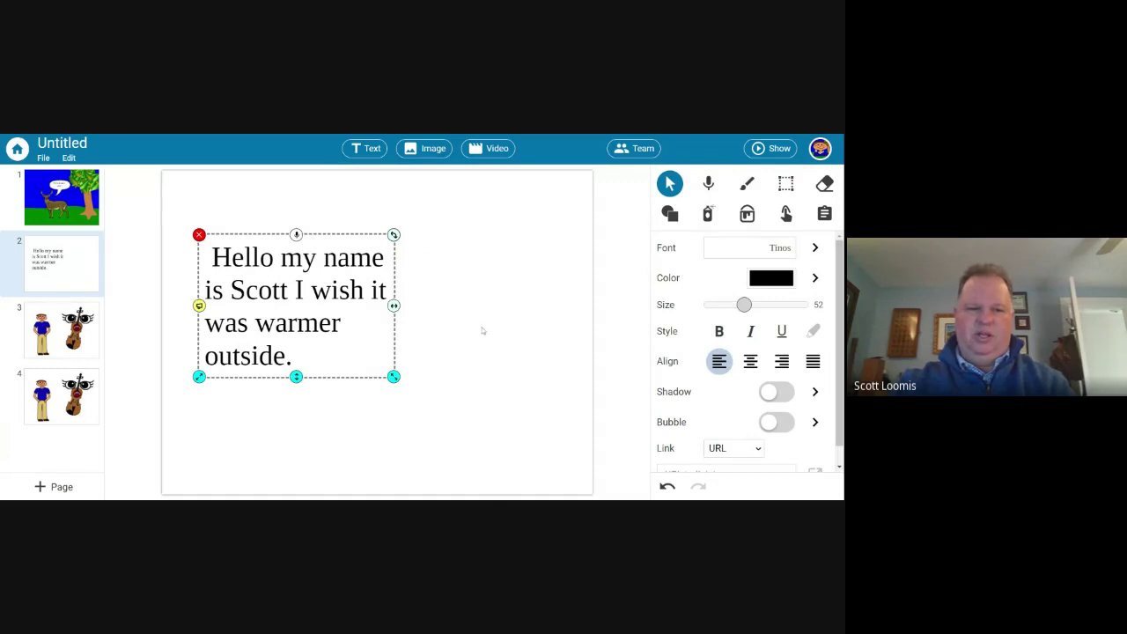
{"action": "left_click", "coordinate": [449, 369]}
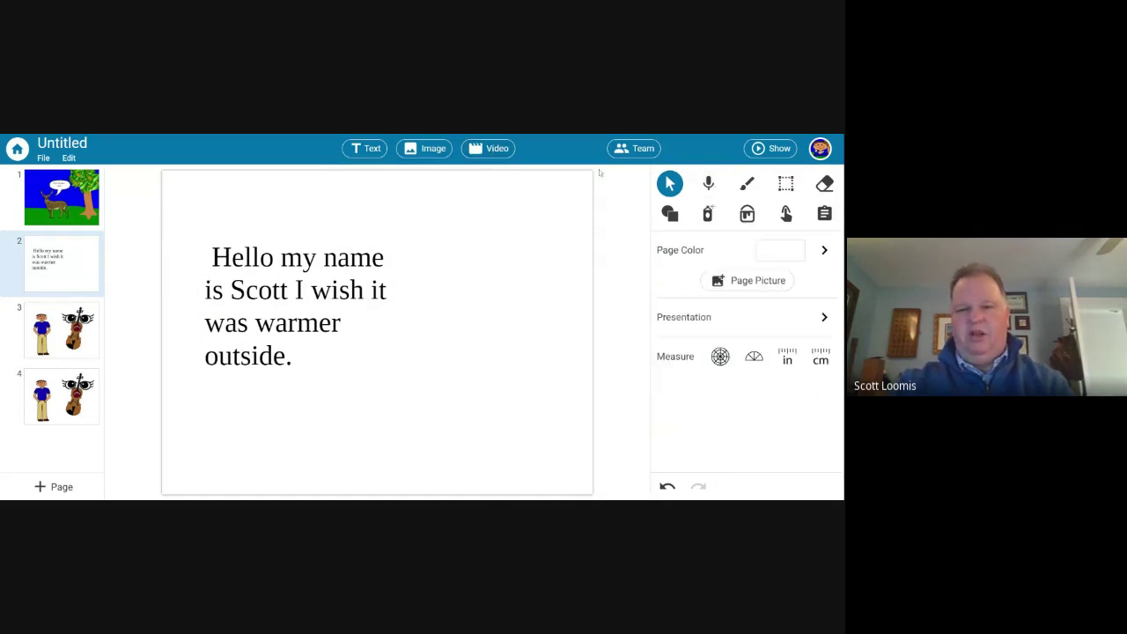
{"action": "left_click", "coordinate": [495, 151]}
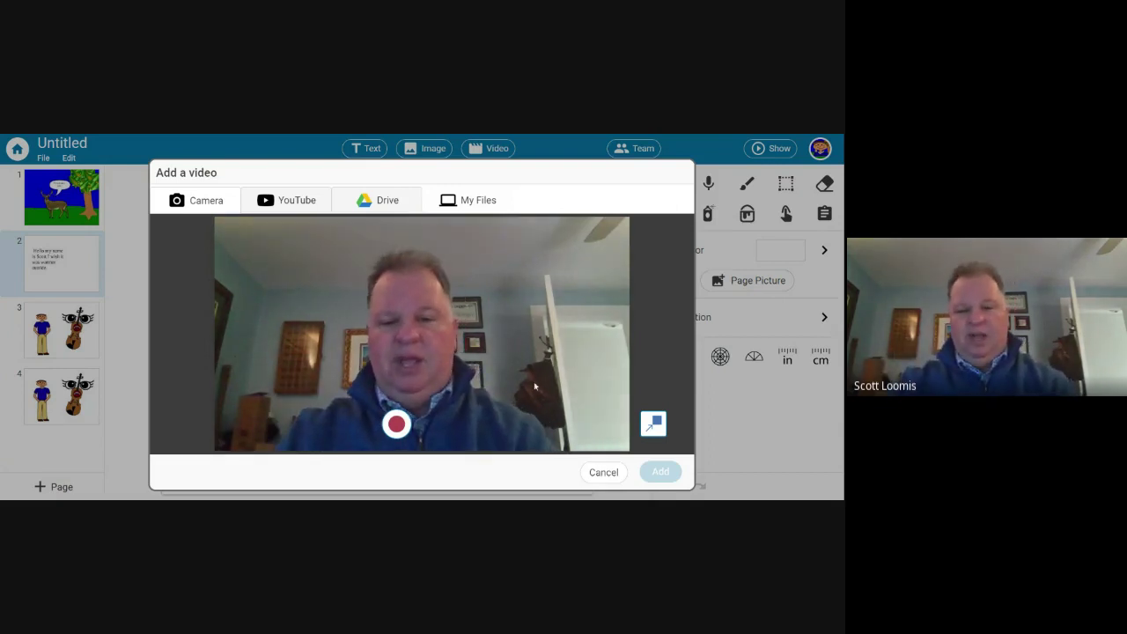
Cancel the Add a video dialog without adding a video, returning to page 2's introduction text.
{"action": "left_click", "coordinate": [654, 424]}
{"action": "left_click", "coordinate": [805, 247]}
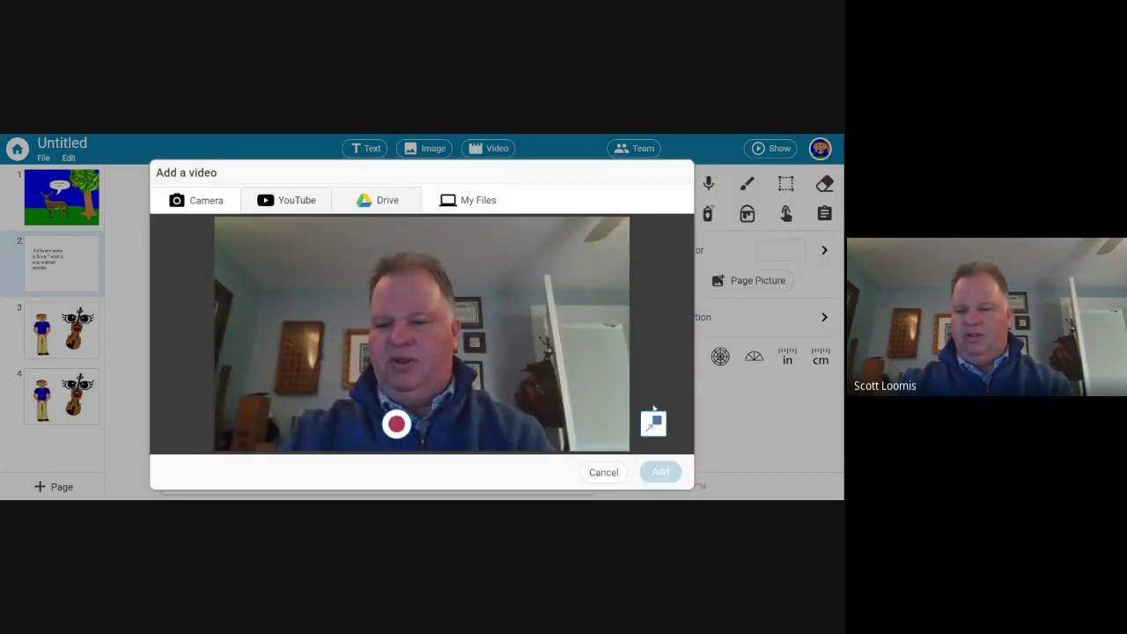
{"action": "left_click", "coordinate": [604, 473]}
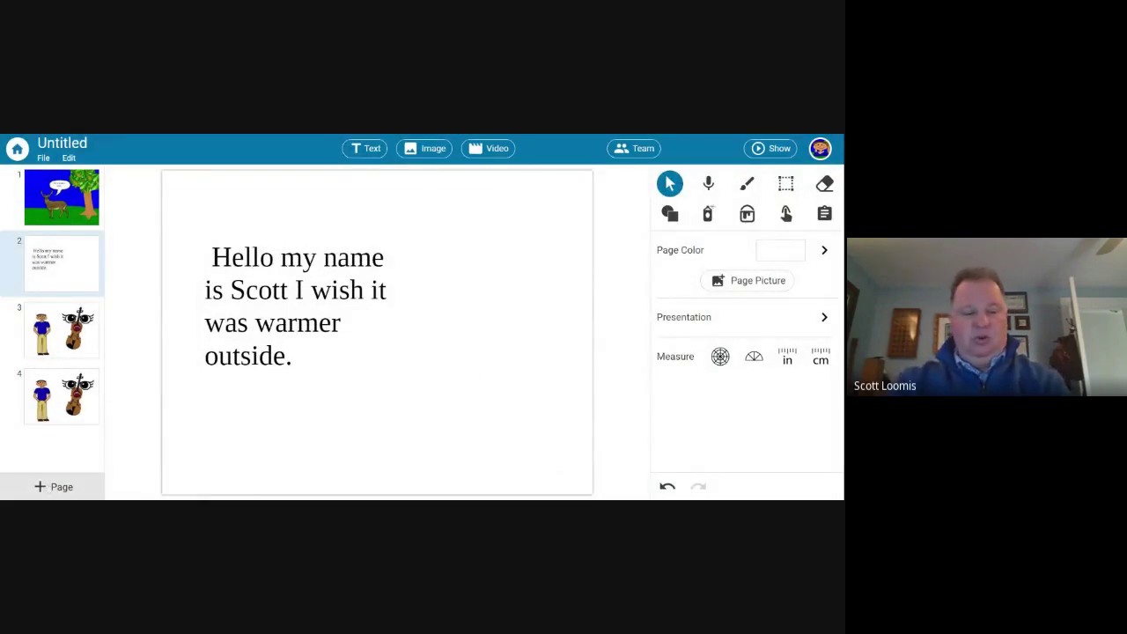
Insert a new page 3 and type random practice text into a new text box.
{"action": "left_click", "coordinate": [55, 486]}
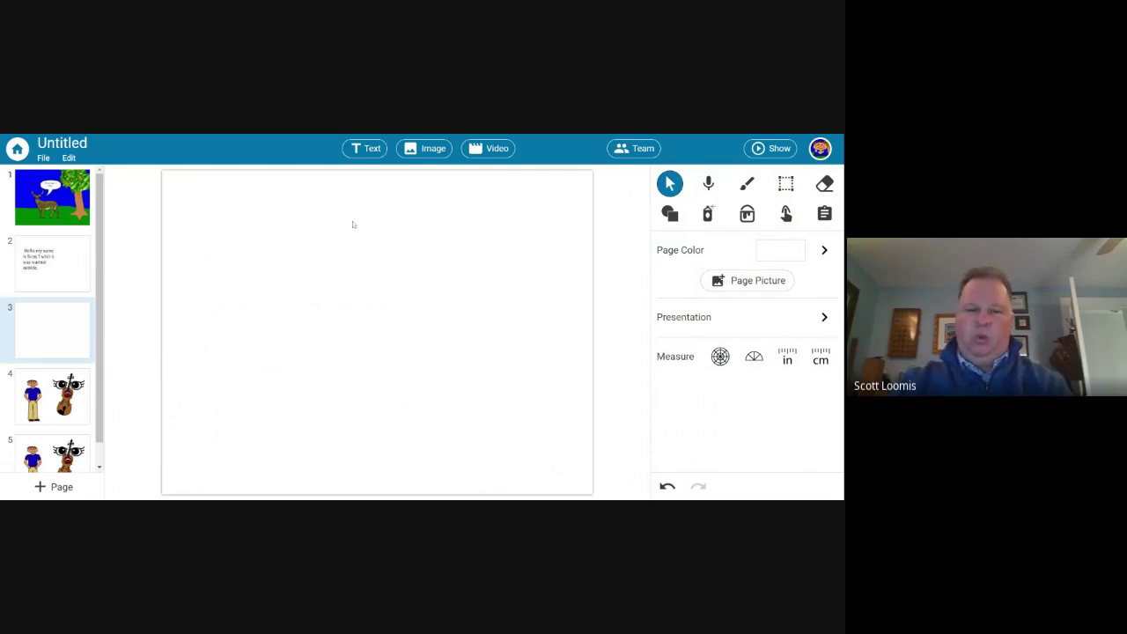
{"action": "left_click", "coordinate": [368, 148]}
{"action": "left_click_drag", "start_coordinate": [401, 335], "coordinate": [290, 227]}
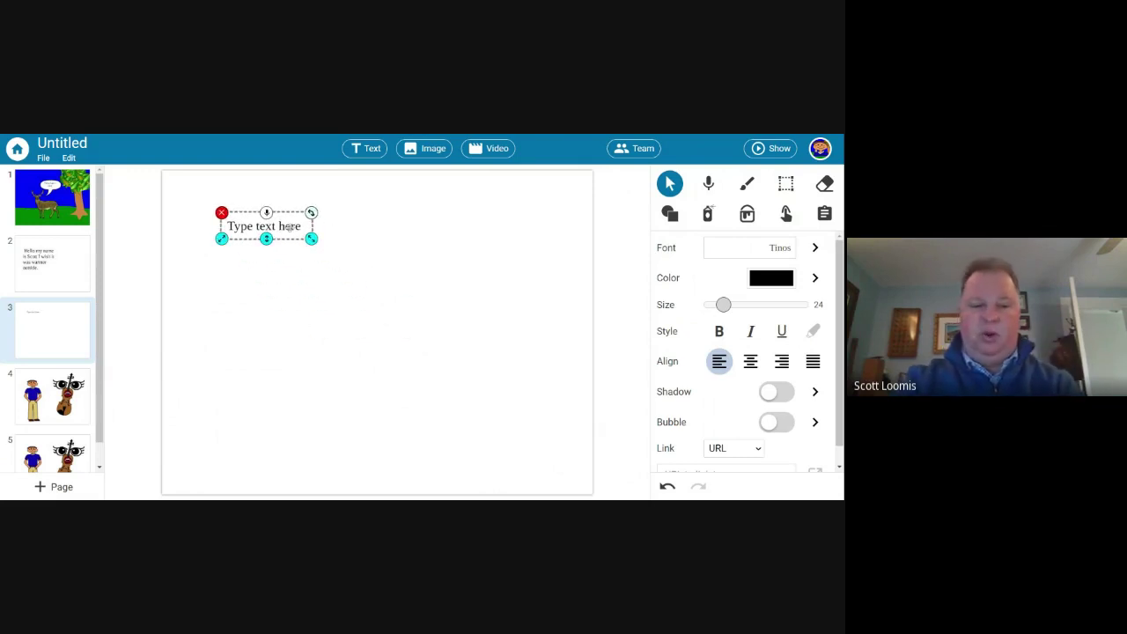
{"action": "left_click", "coordinate": [264, 225]}
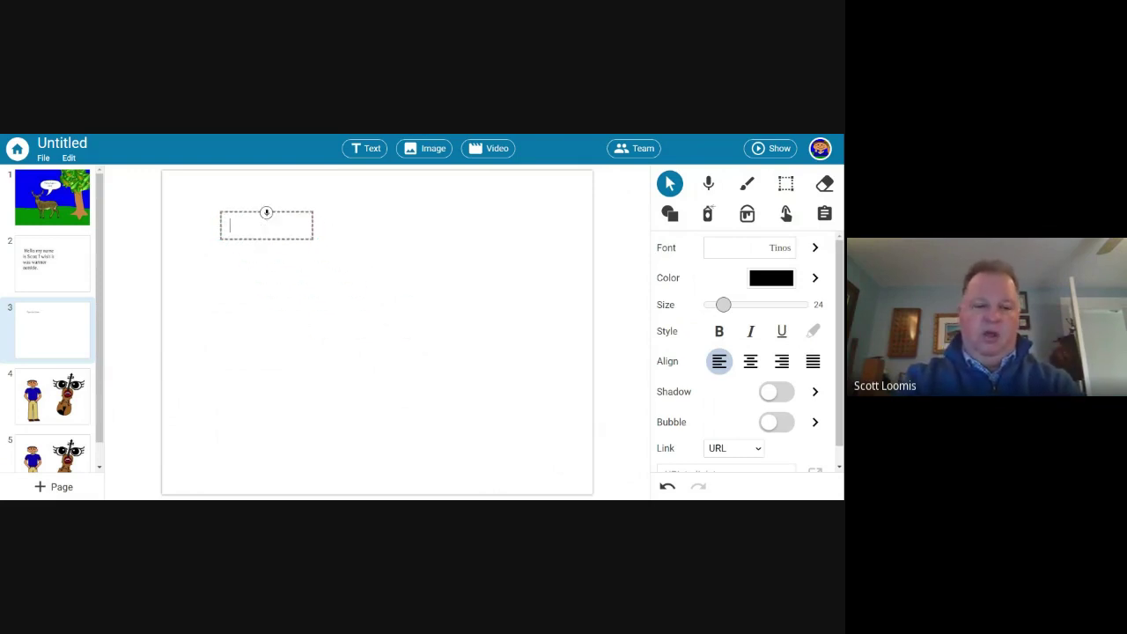
{"action": "type", "text": "e;oirg seoirgoeisrjg oisj oiegso ier org osei goi gosie oi rgoi eoieg oieg oieir oise hois osieh"}
Move, widen and enlarge the practice text box, then delete it from page 3.
{"action": "left_click", "coordinate": [385, 328]}
{"action": "left_click_drag", "start_coordinate": [237, 271], "coordinate": [204, 236]}
{"action": "left_click_drag", "start_coordinate": [278, 244], "coordinate": [582, 234]}
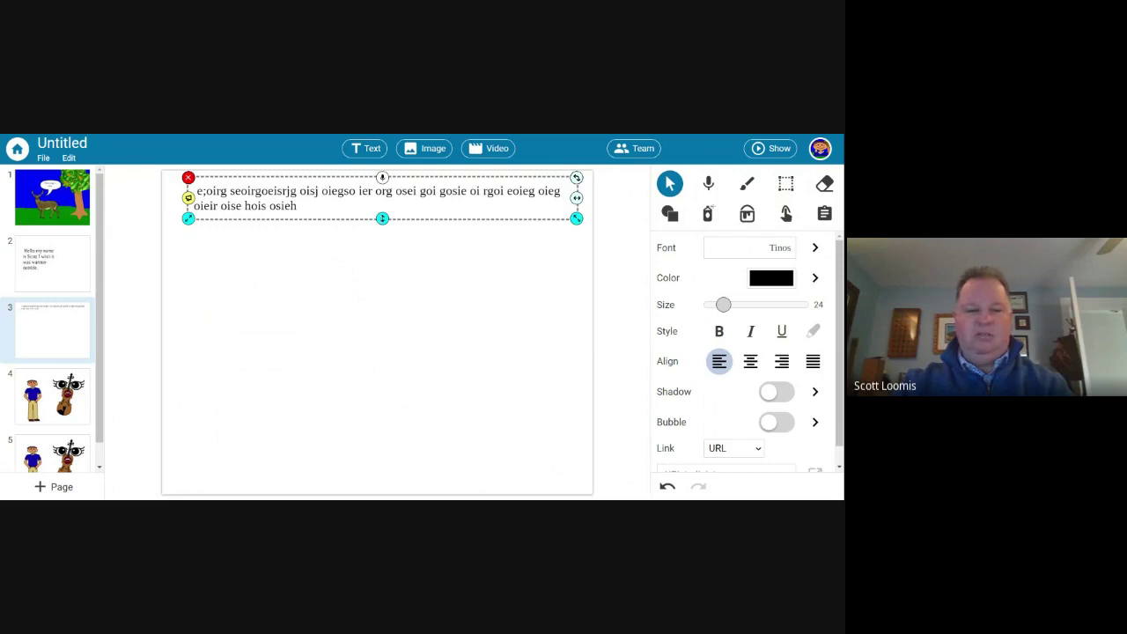
{"action": "left_click", "coordinate": [423, 279]}
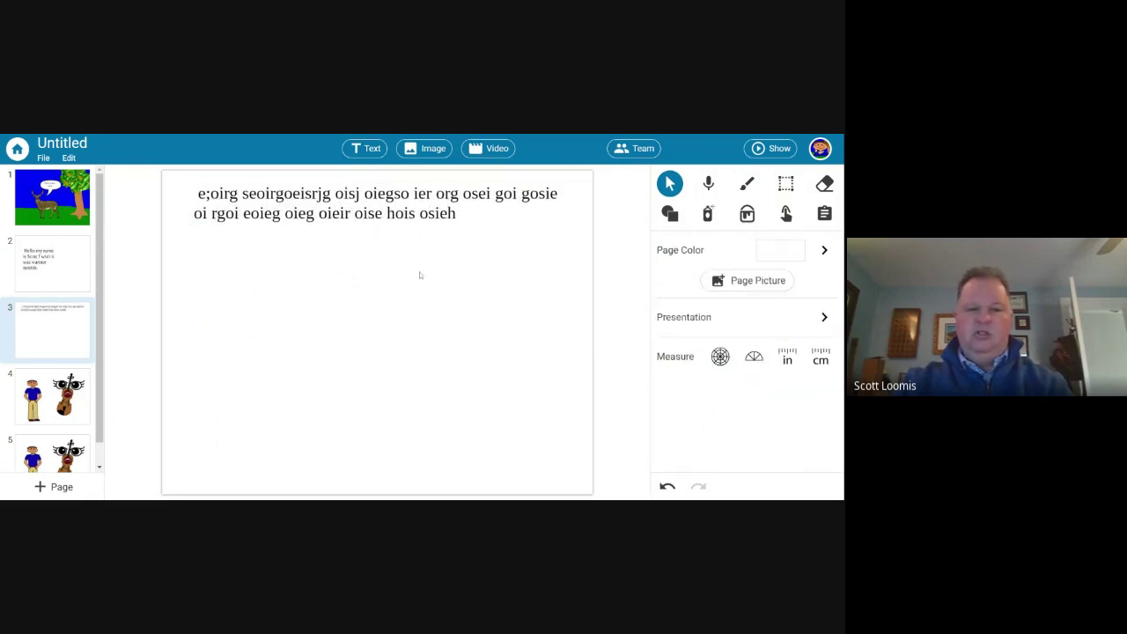
{"action": "left_click", "coordinate": [362, 194]}
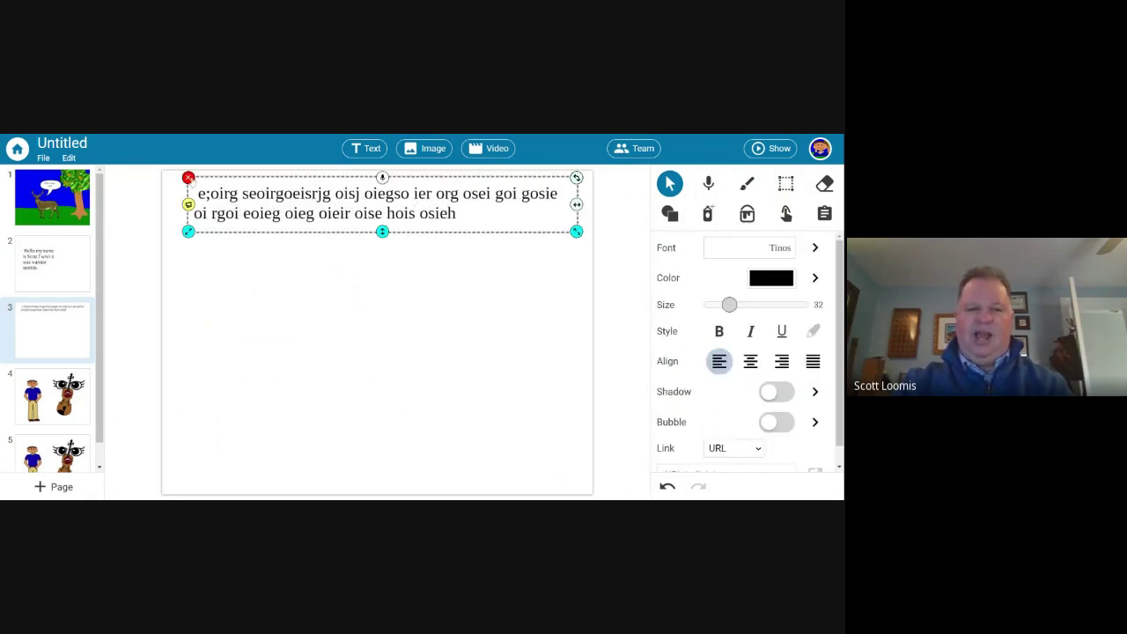
{"action": "left_click", "coordinate": [189, 178]}
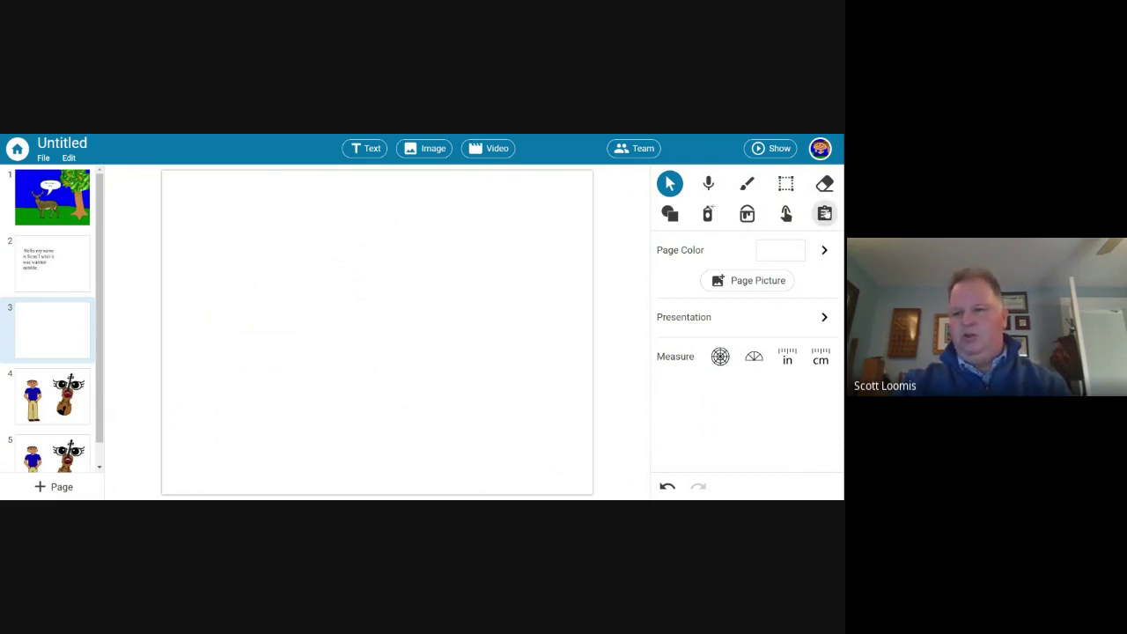
Toggle the page's Open to Instructions setting on and back off, then return to page 1's deer scene.
{"action": "left_click", "coordinate": [824, 213]}
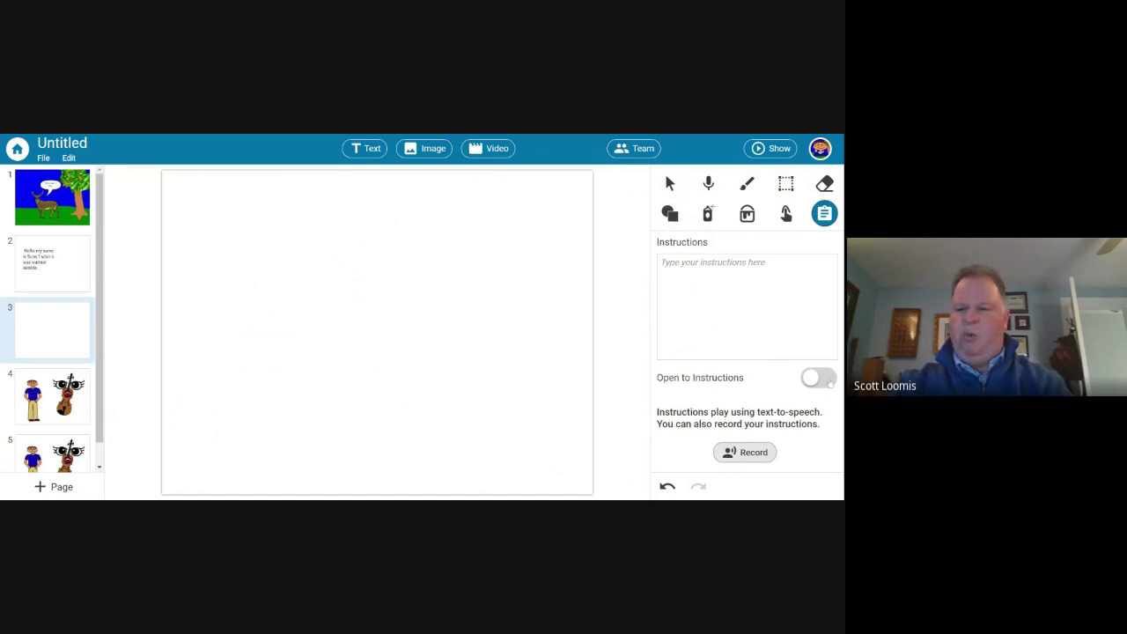
{"action": "left_click", "coordinate": [823, 379]}
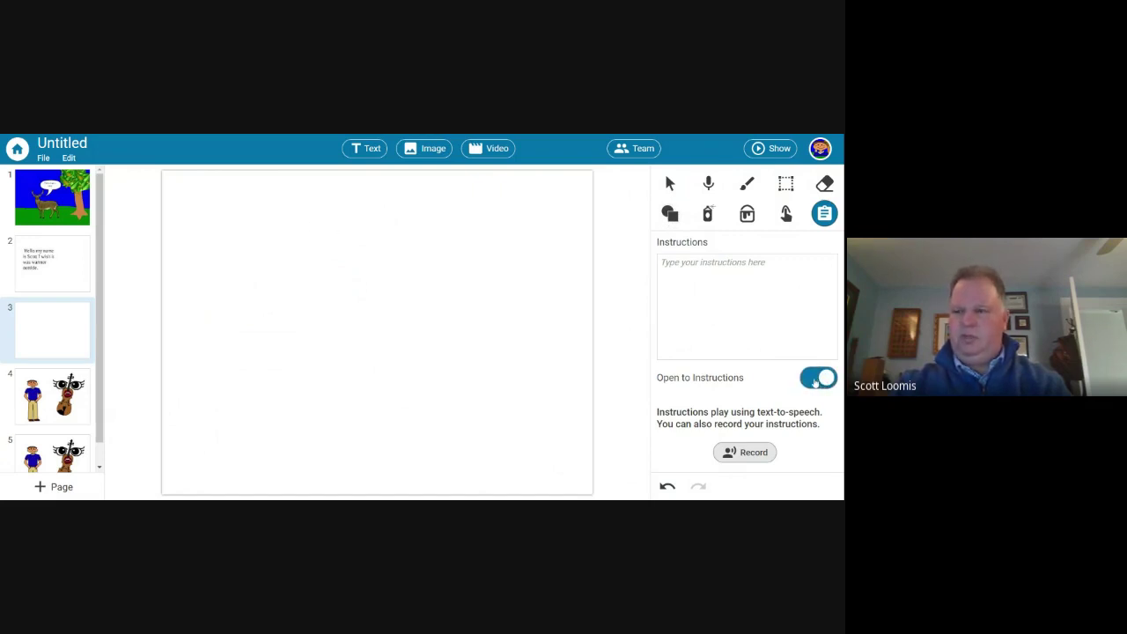
{"action": "left_click", "coordinate": [824, 378]}
{"action": "left_click", "coordinate": [669, 183]}
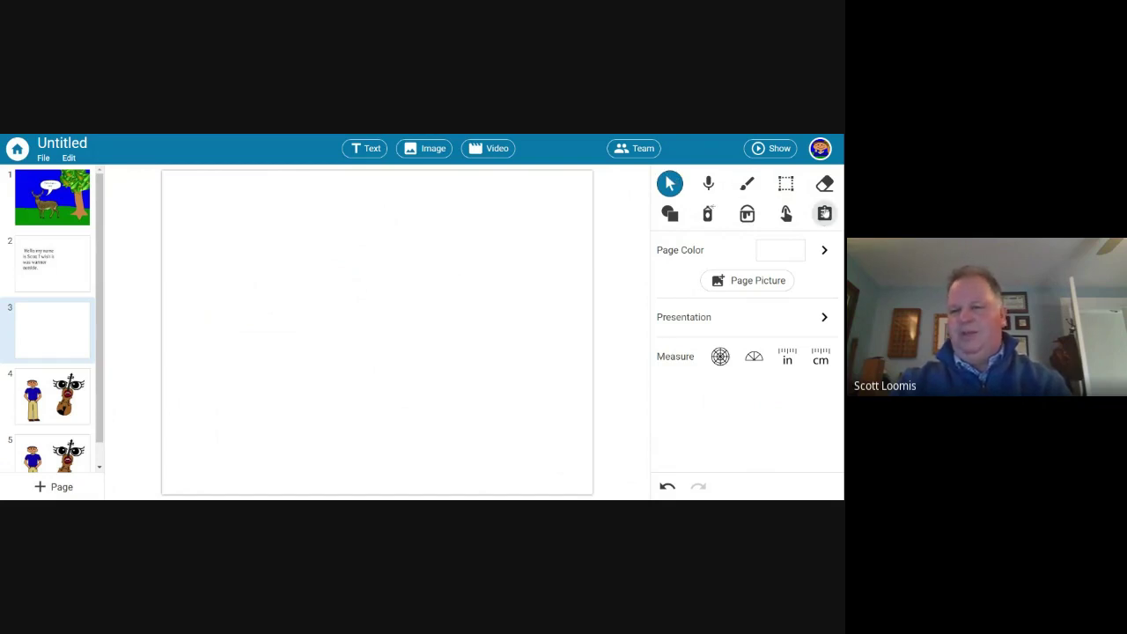
{"action": "left_click", "coordinate": [825, 216]}
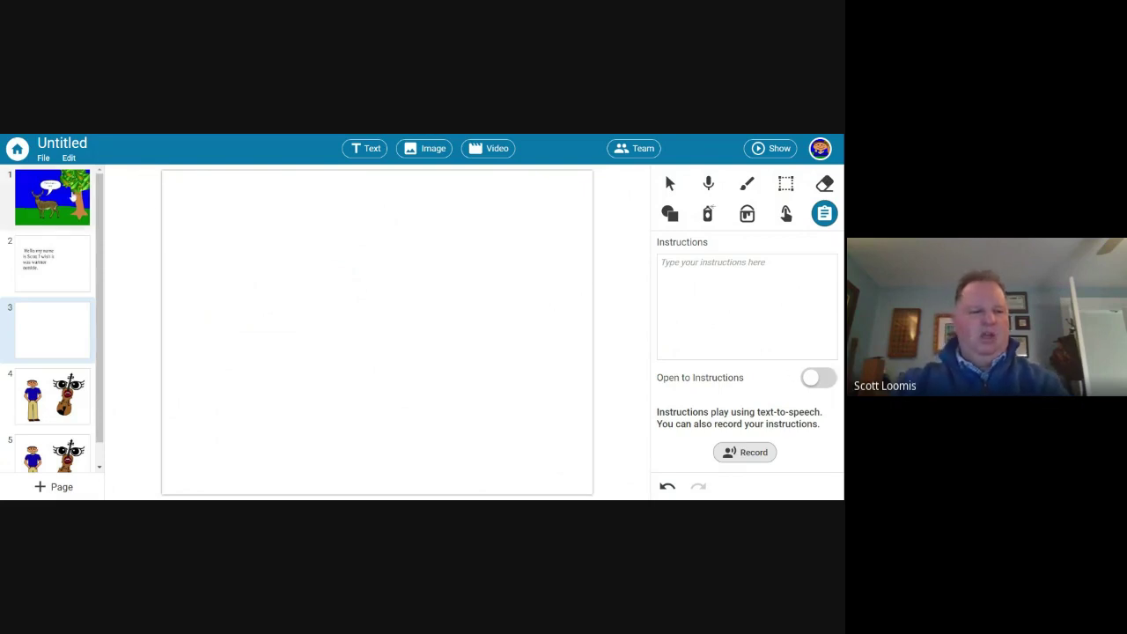
{"action": "left_click", "coordinate": [84, 189]}
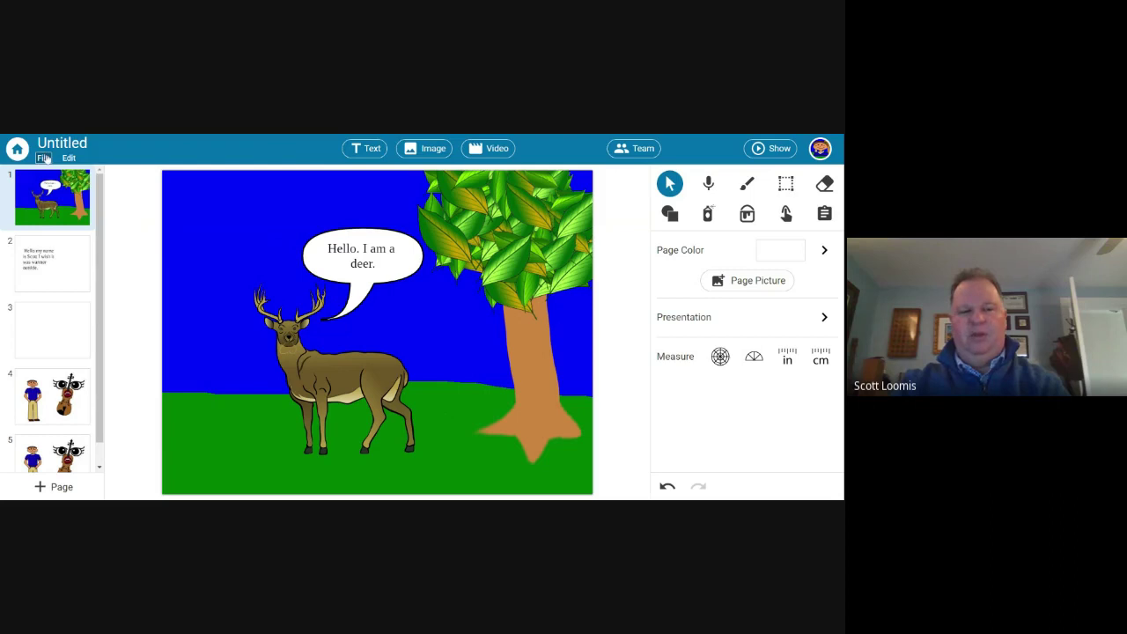
Start assigning the deer project and choose the teacher's own class.
{"action": "left_click", "coordinate": [43, 157]}
{"action": "left_click", "coordinate": [44, 158]}
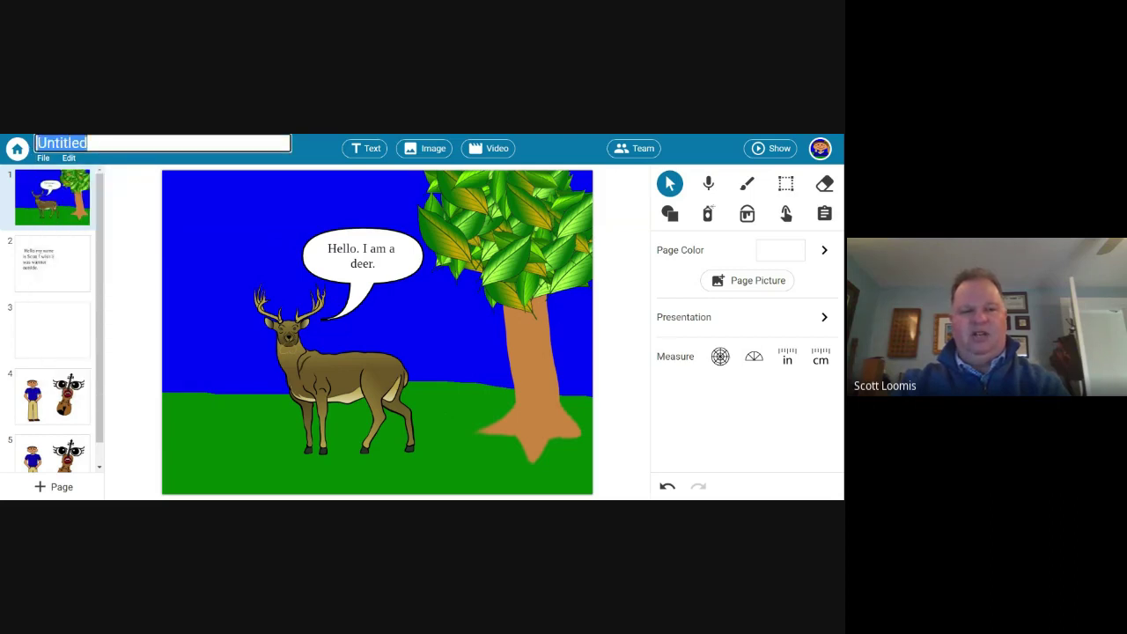
{"action": "left_click", "coordinate": [43, 158]}
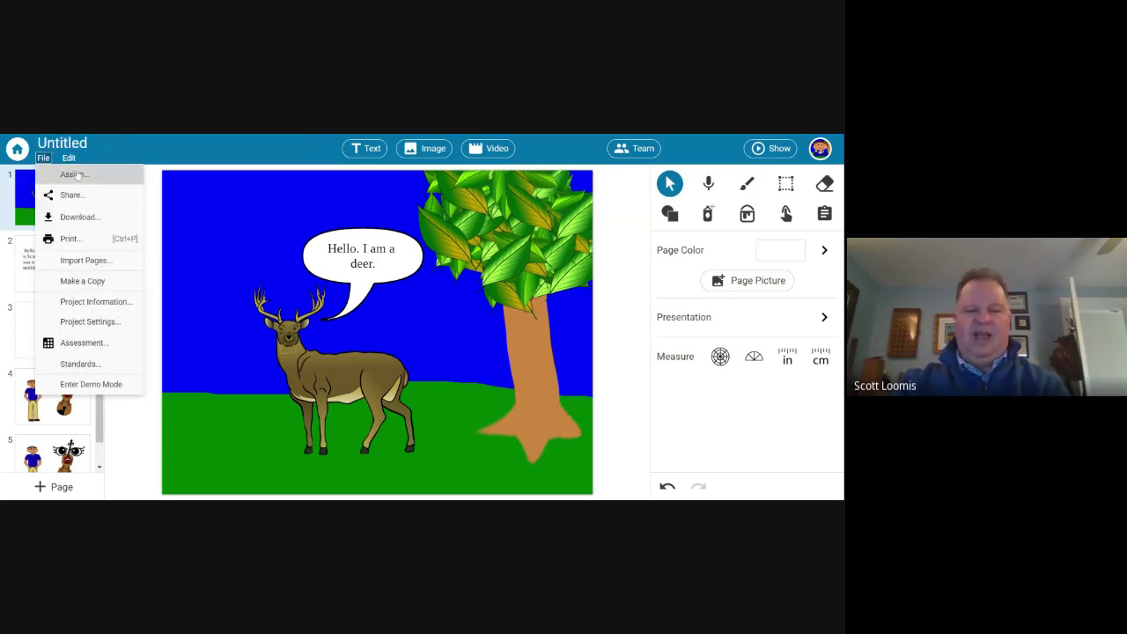
{"action": "left_click", "coordinate": [78, 175]}
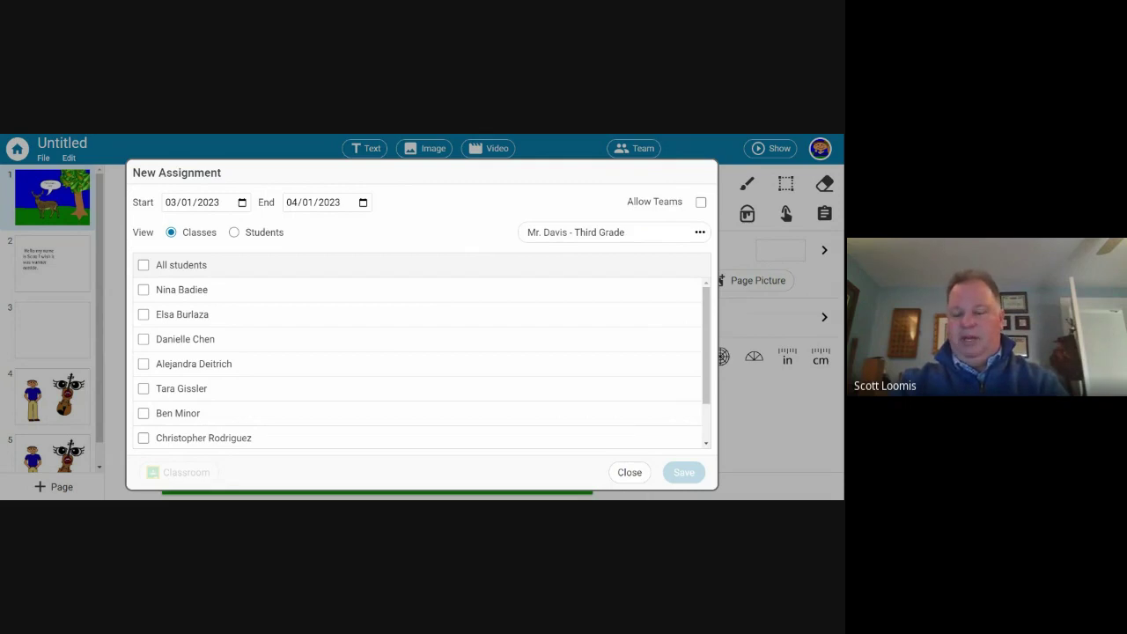
{"action": "left_click", "coordinate": [617, 232]}
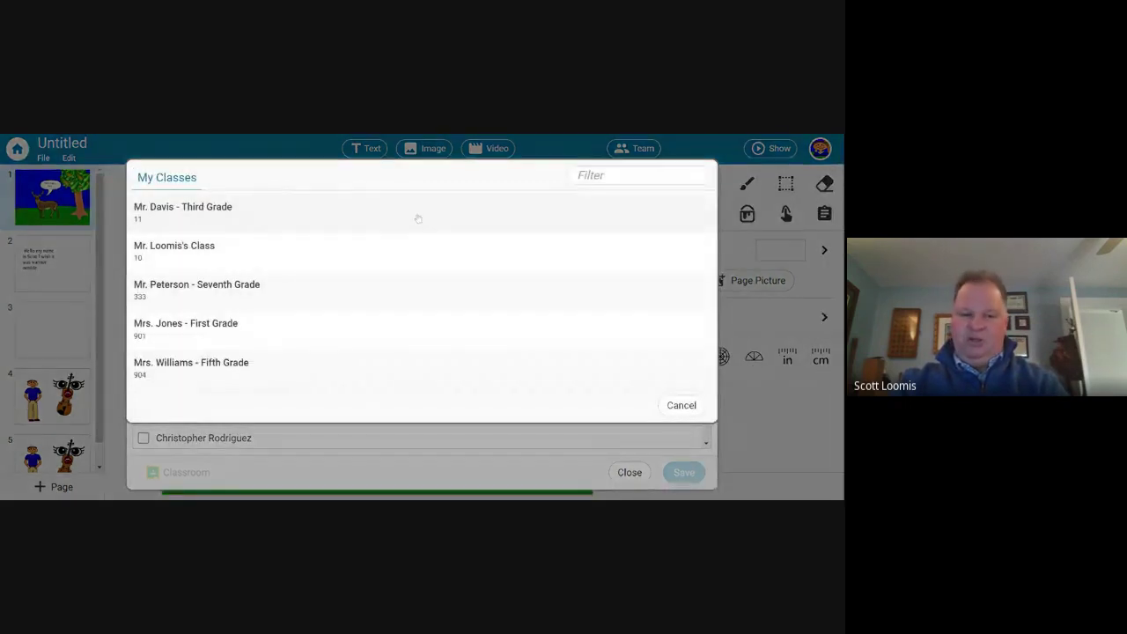
{"action": "left_click", "coordinate": [700, 408]}
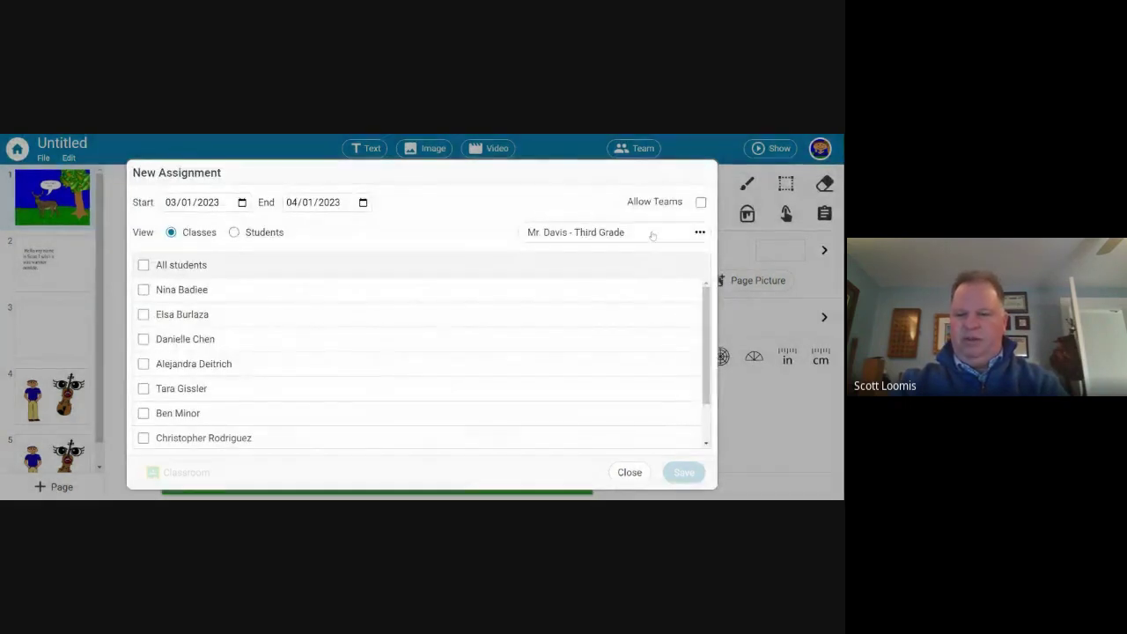
{"action": "left_click", "coordinate": [669, 236]}
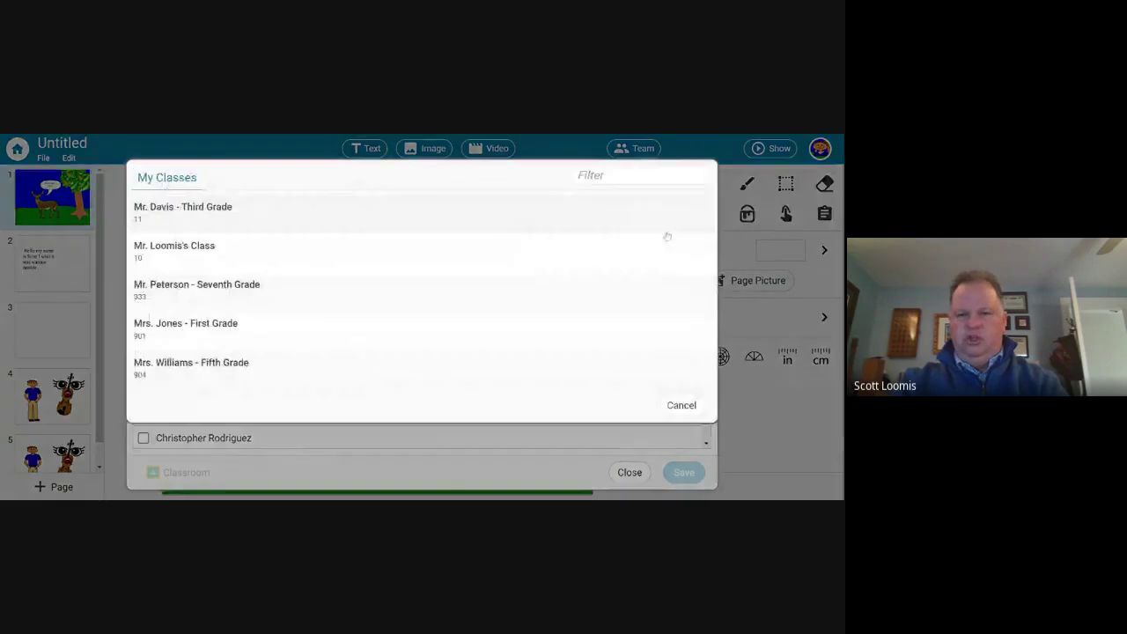
{"action": "left_click", "coordinate": [269, 245]}
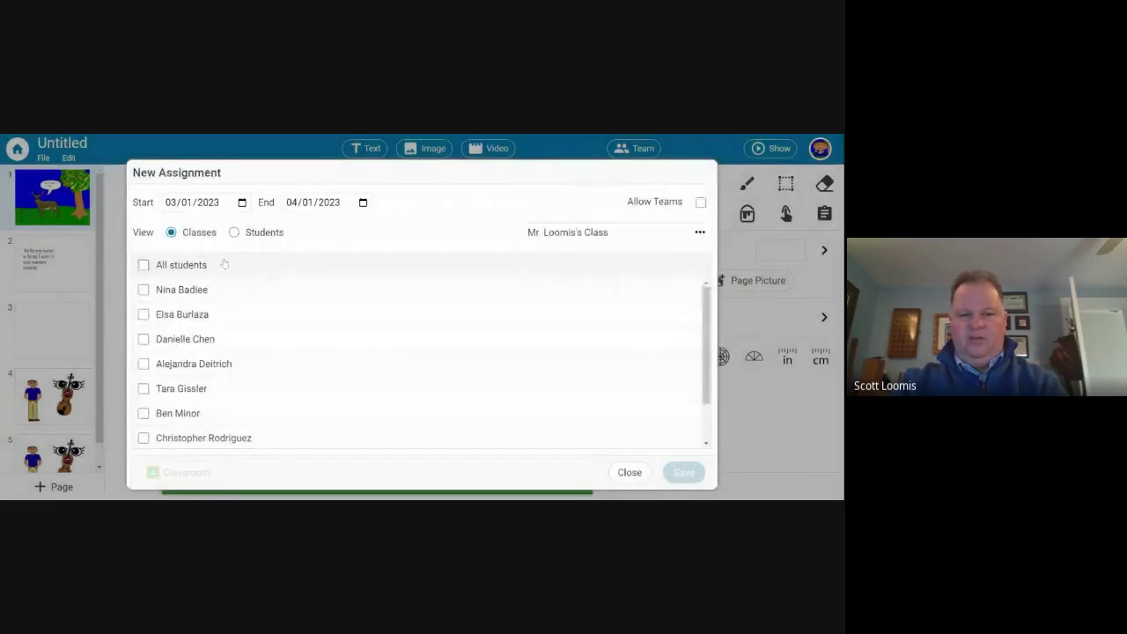
Assign to all students for 03/01/2023–04/01/2023, save, and log out.
{"action": "left_click", "coordinate": [143, 264]}
{"action": "left_click", "coordinate": [144, 266]}
{"action": "left_click", "coordinate": [143, 289]}
{"action": "left_click", "coordinate": [143, 314]}
{"action": "left_click", "coordinate": [143, 340]}
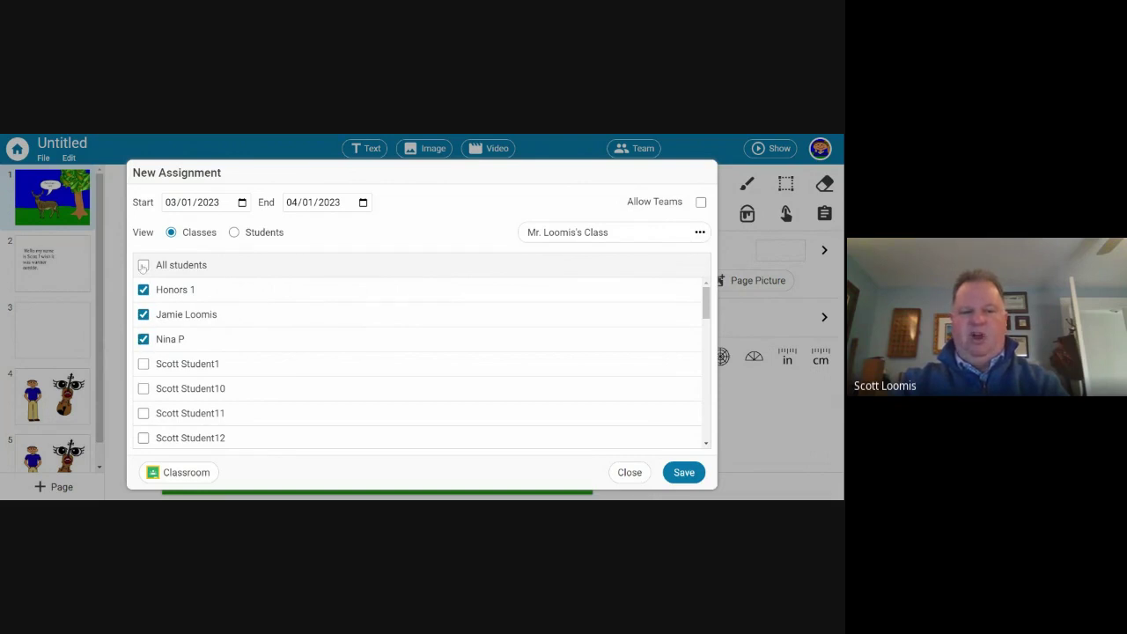
{"action": "left_click", "coordinate": [144, 266]}
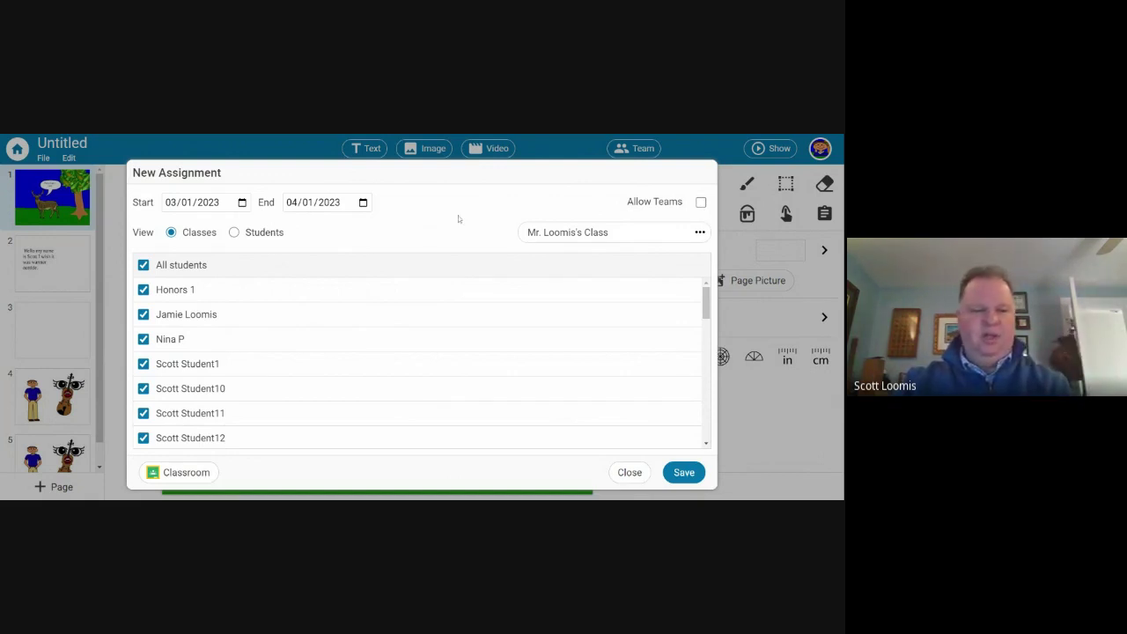
{"action": "left_click", "coordinate": [693, 473]}
{"action": "left_click", "coordinate": [817, 154]}
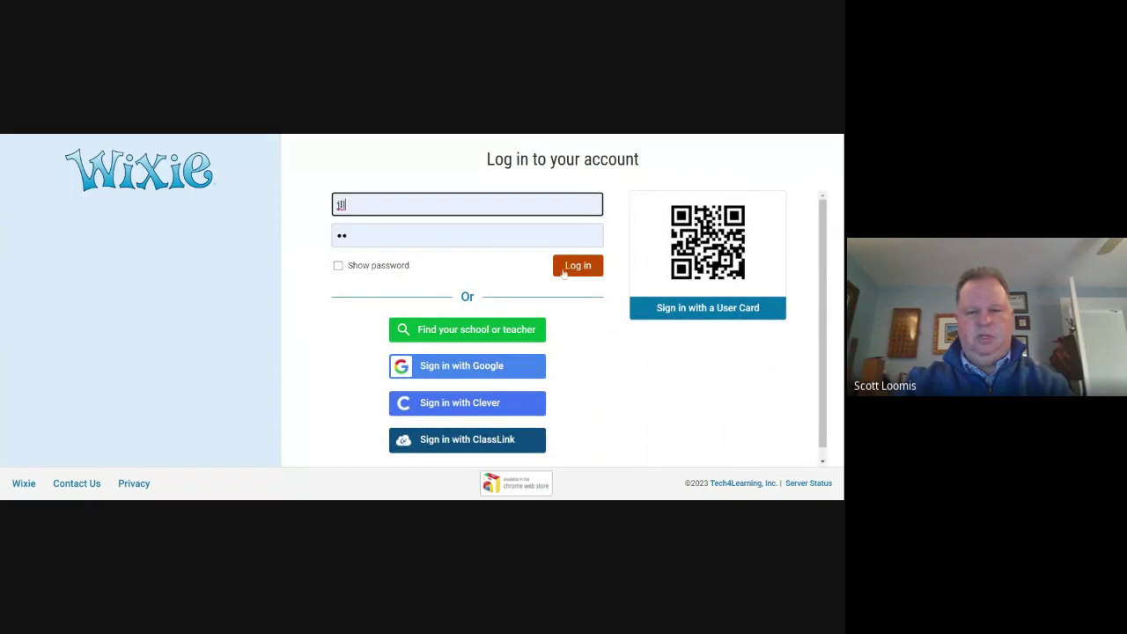
As the student, open the assigned deer project, paint its blue sky areas pink, and go Home.
{"action": "left_click", "coordinate": [566, 269]}
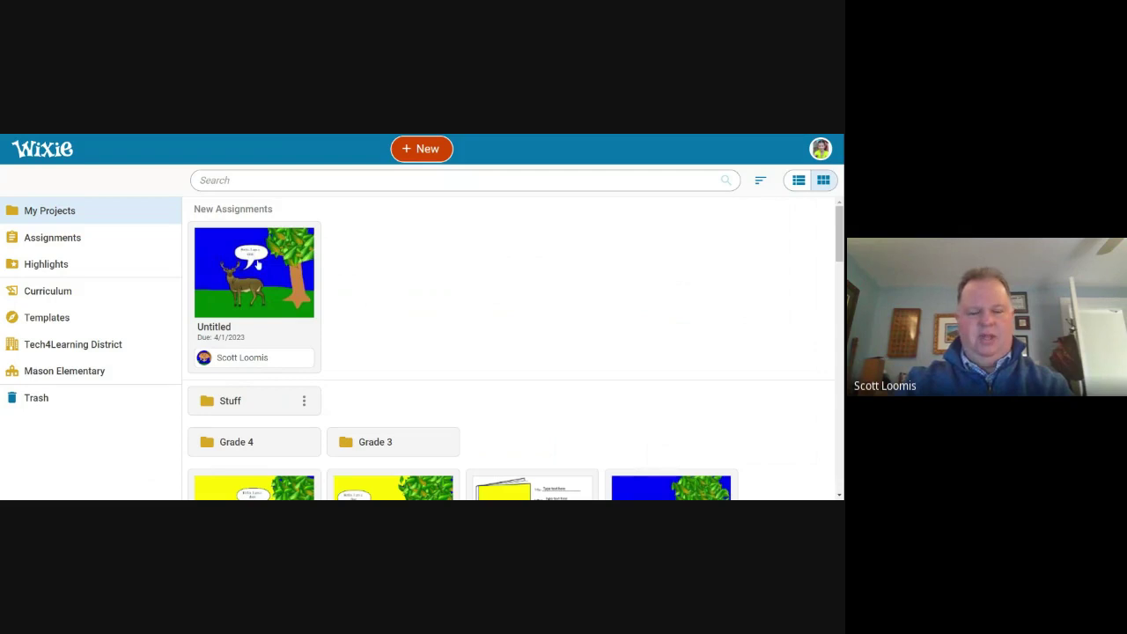
{"action": "left_click", "coordinate": [258, 264]}
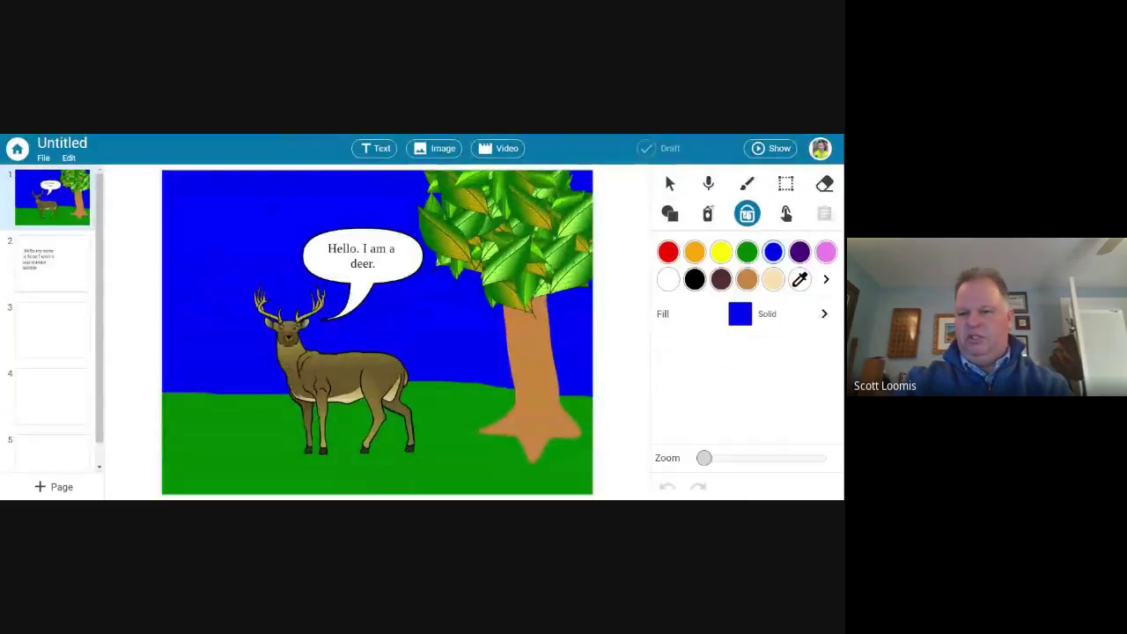
{"action": "left_click", "coordinate": [826, 253]}
{"action": "left_click", "coordinate": [456, 325]}
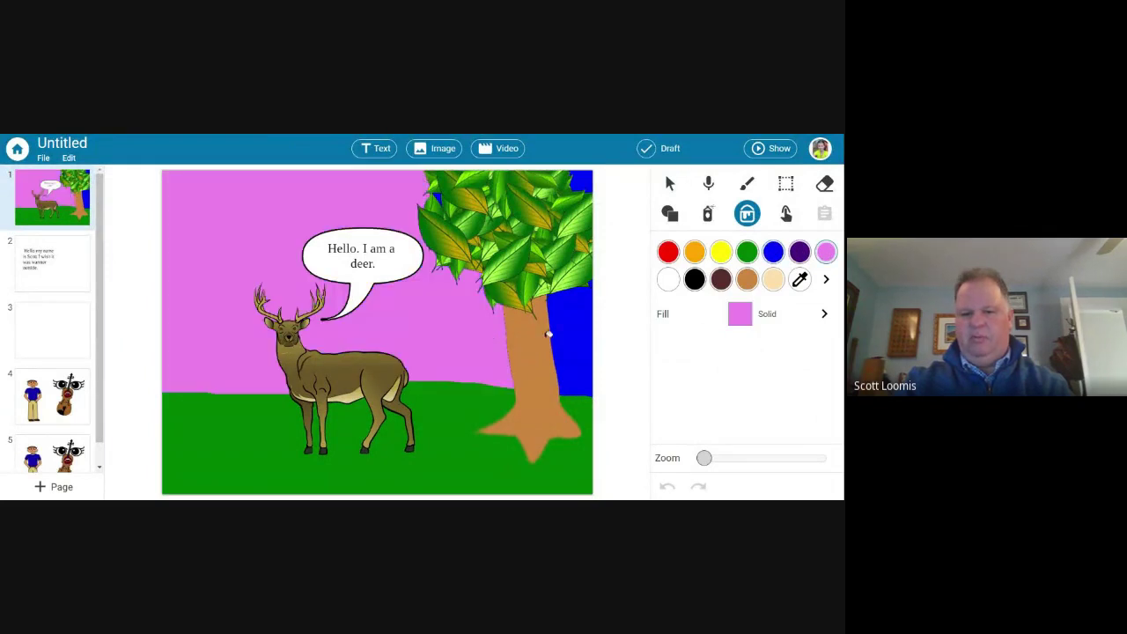
{"action": "left_click", "coordinate": [572, 347]}
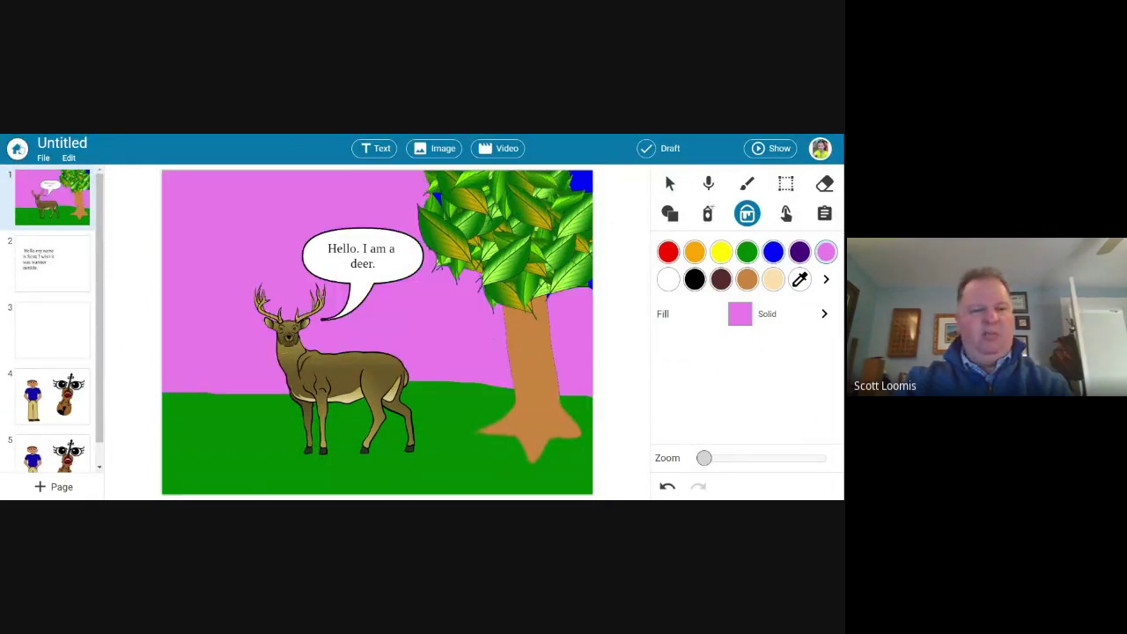
{"action": "left_click", "coordinate": [17, 148]}
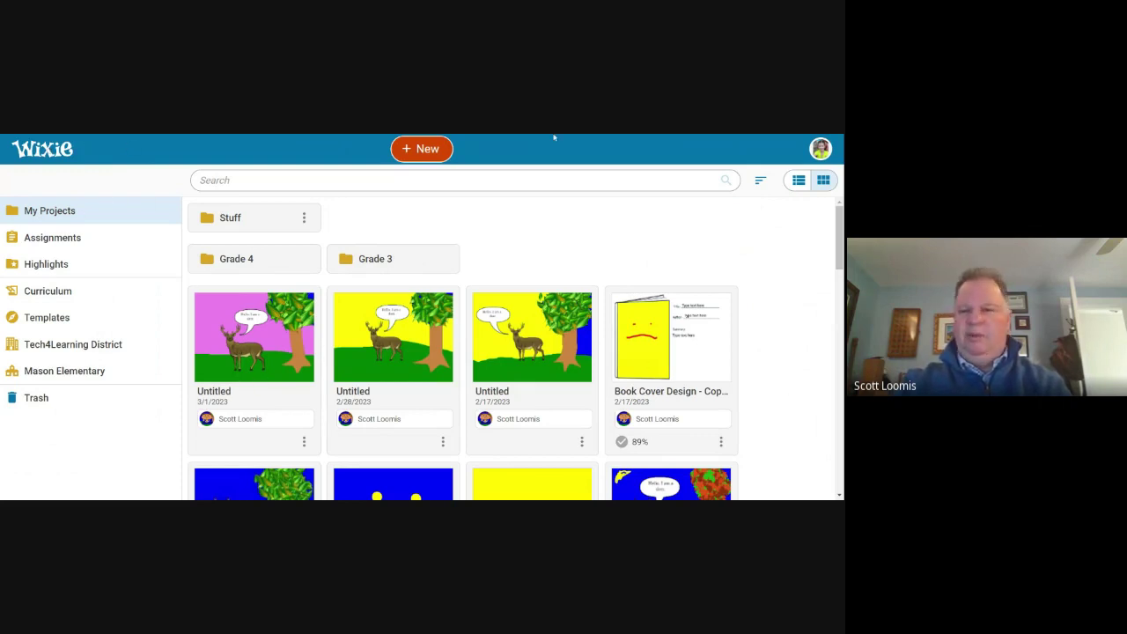
Log out, log in as the teacher, and open the student's Things That Are Most project.
{"action": "left_click", "coordinate": [821, 148]}
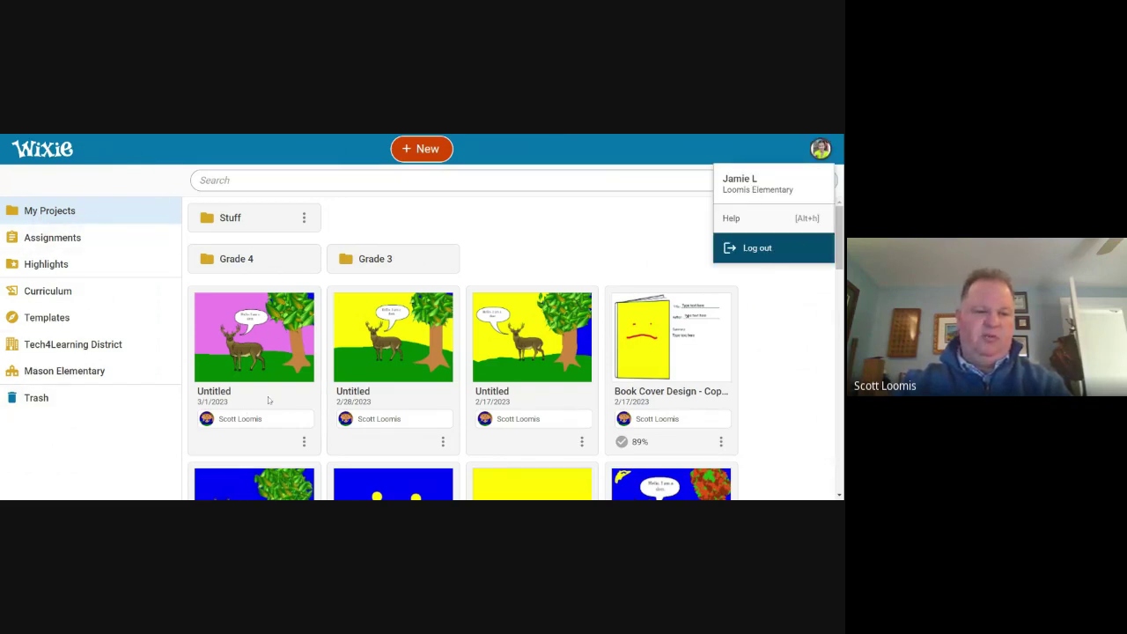
{"action": "left_click", "coordinate": [763, 254]}
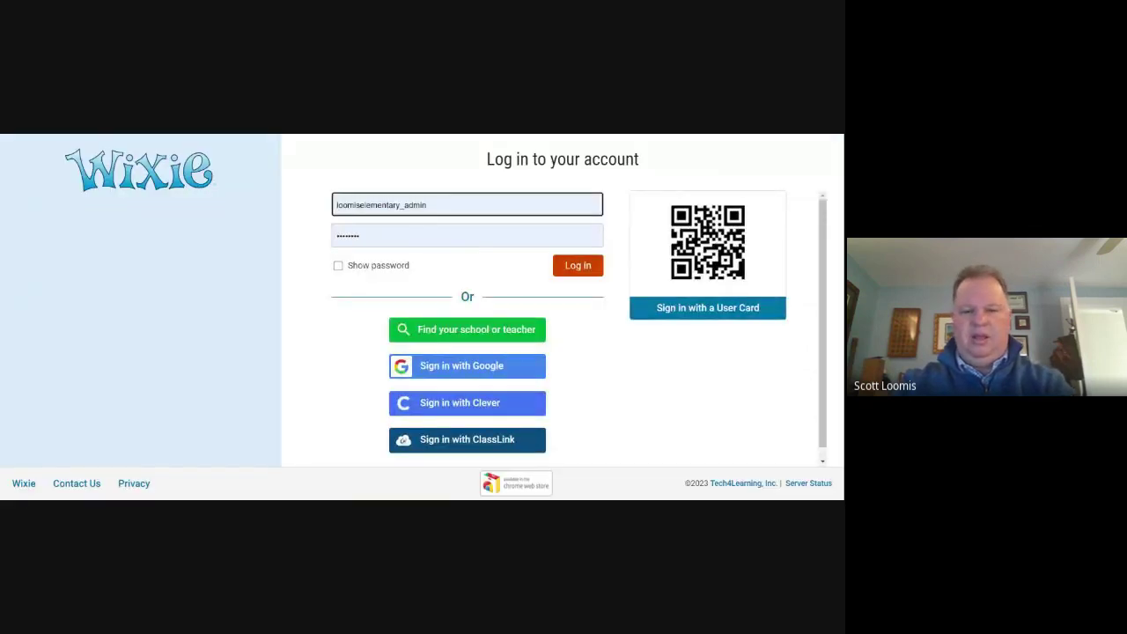
{"action": "left_click", "coordinate": [557, 255]}
{"action": "left_click", "coordinate": [581, 267]}
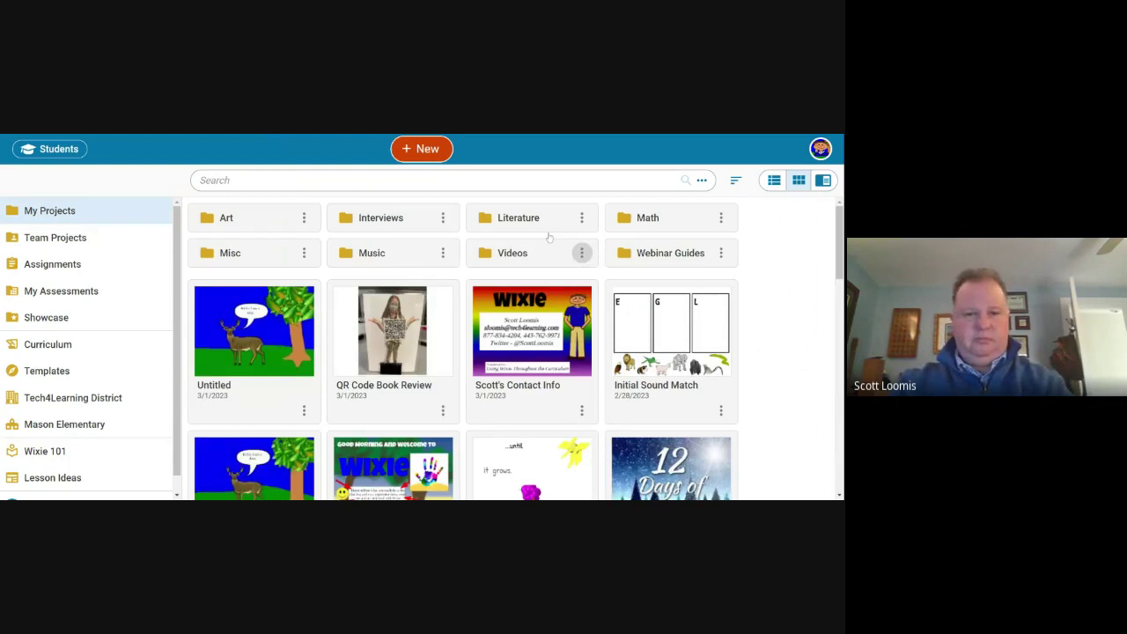
{"action": "left_click", "coordinate": [57, 151]}
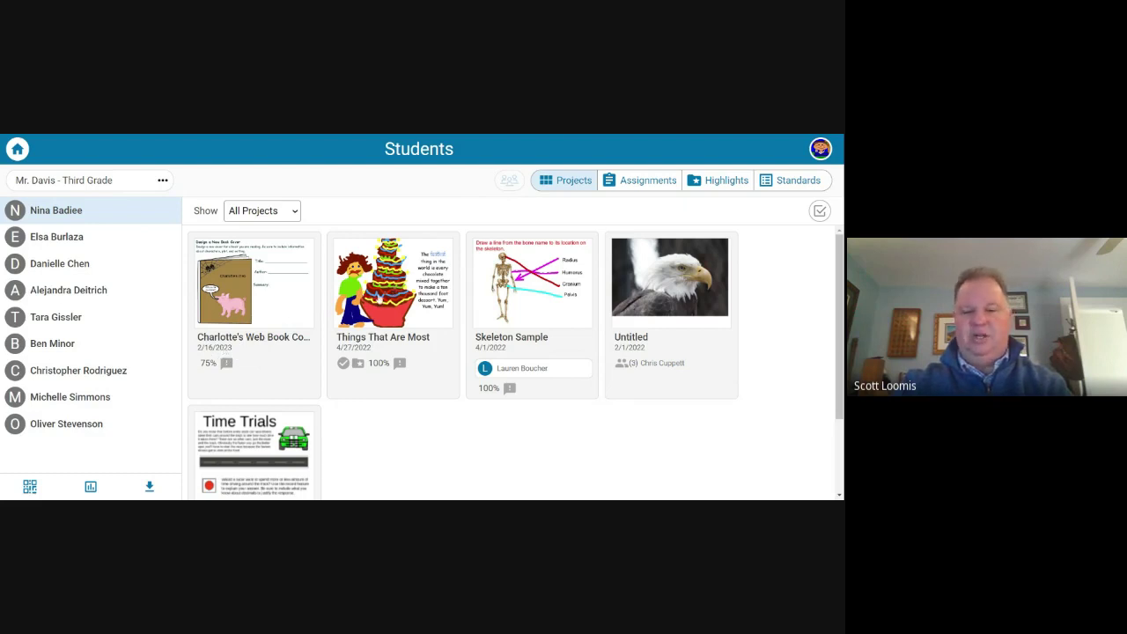
{"action": "left_click", "coordinate": [379, 298]}
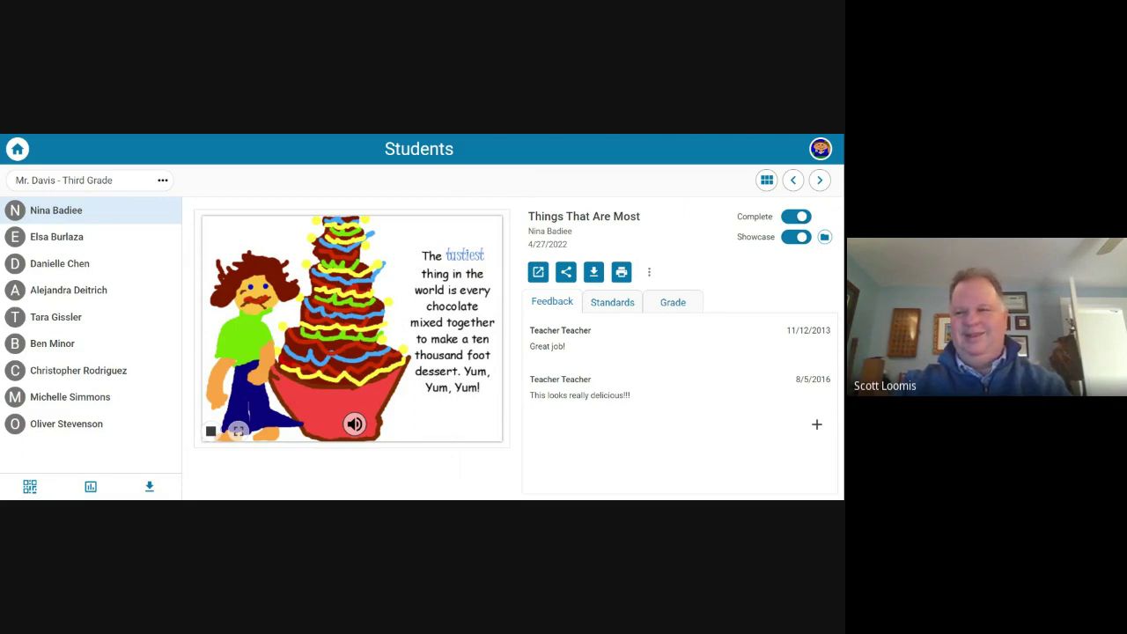
Toggle the Things That Are Most project's complete status off and back on.
{"action": "left_click", "coordinate": [792, 217]}
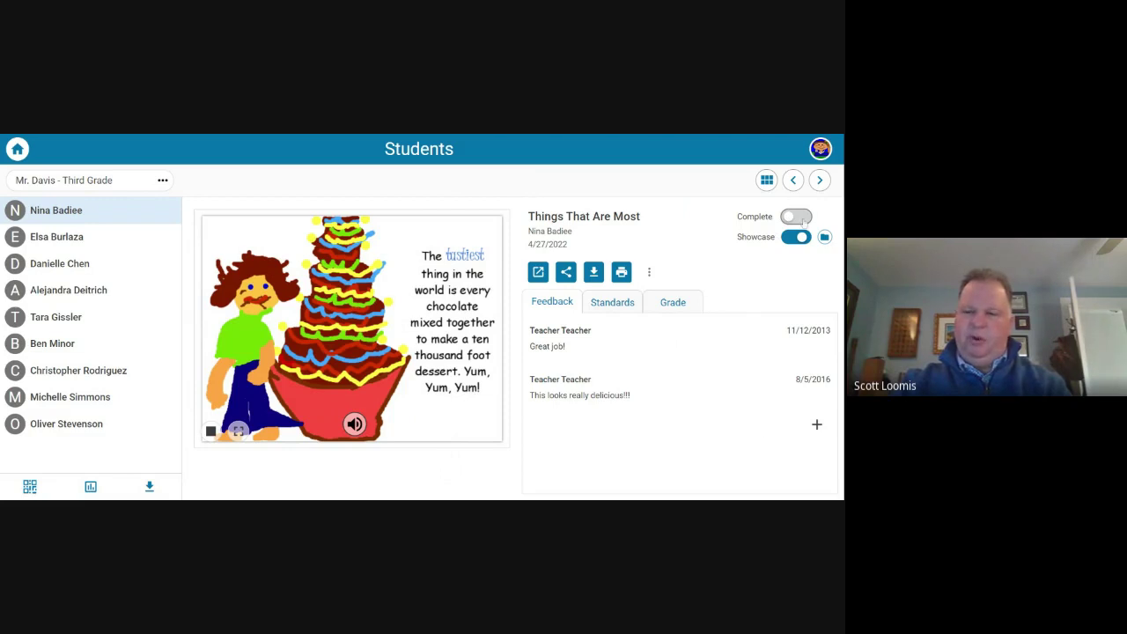
{"action": "left_click", "coordinate": [649, 272]}
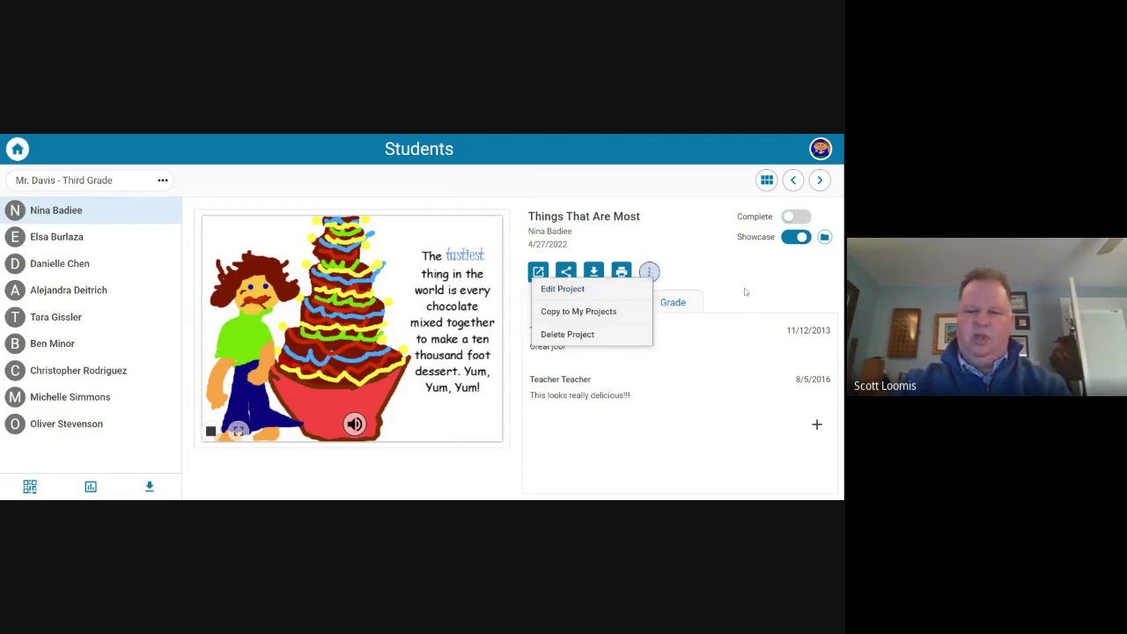
{"action": "left_click", "coordinate": [746, 291]}
{"action": "left_click", "coordinate": [805, 218]}
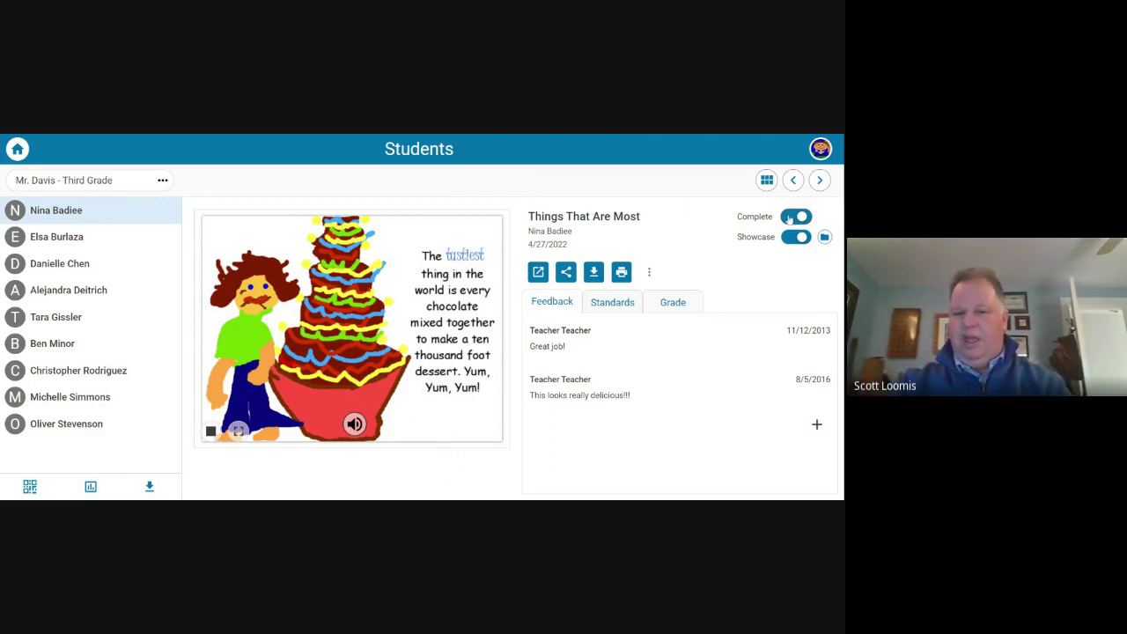
Take the project out of Showcase and back in, then view the Showcase page.
{"action": "left_click", "coordinate": [798, 239]}
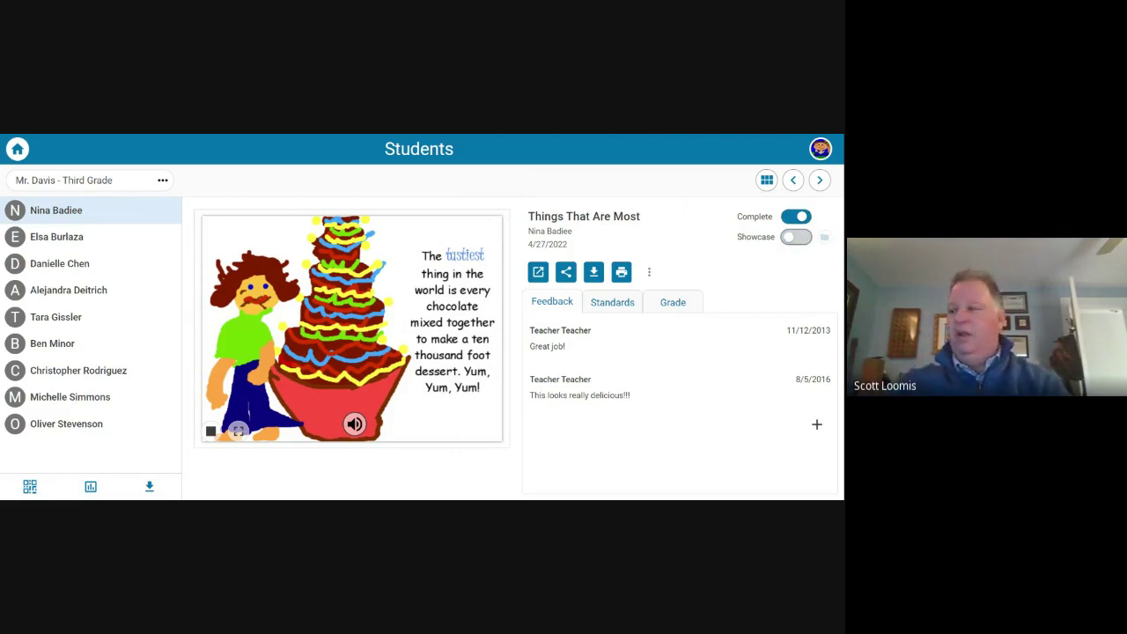
{"action": "left_click", "coordinate": [803, 240]}
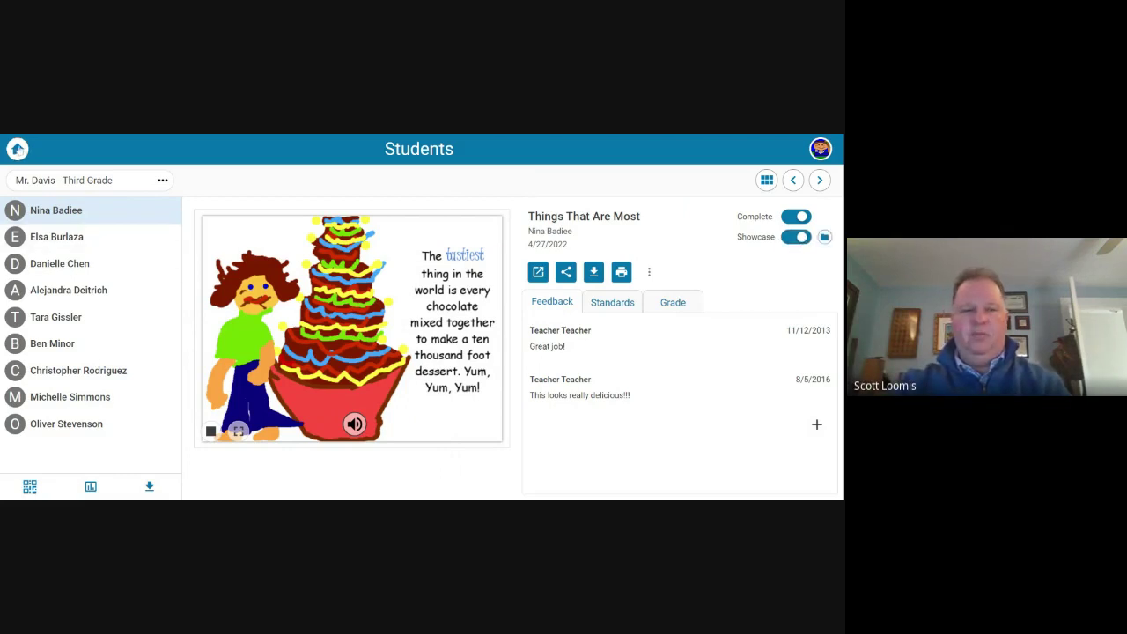
{"action": "left_click", "coordinate": [18, 150]}
{"action": "left_click", "coordinate": [51, 319]}
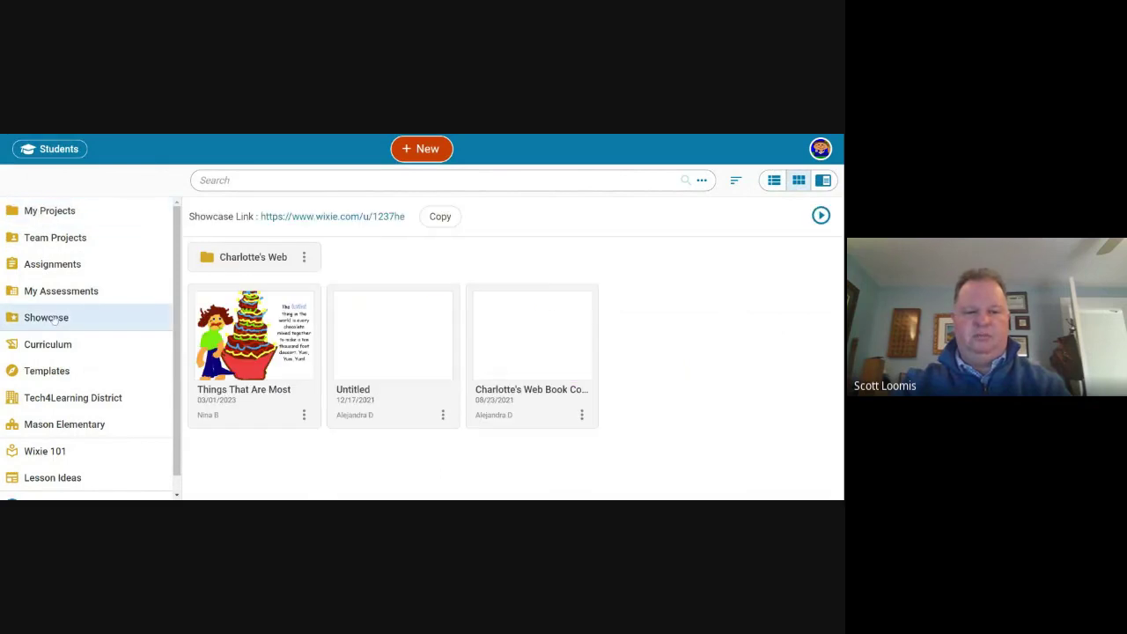
Browse Curriculum > Language Arts > Reading > Comprehension and open the Comprehension Choice Board template.
{"action": "left_click", "coordinate": [53, 150]}
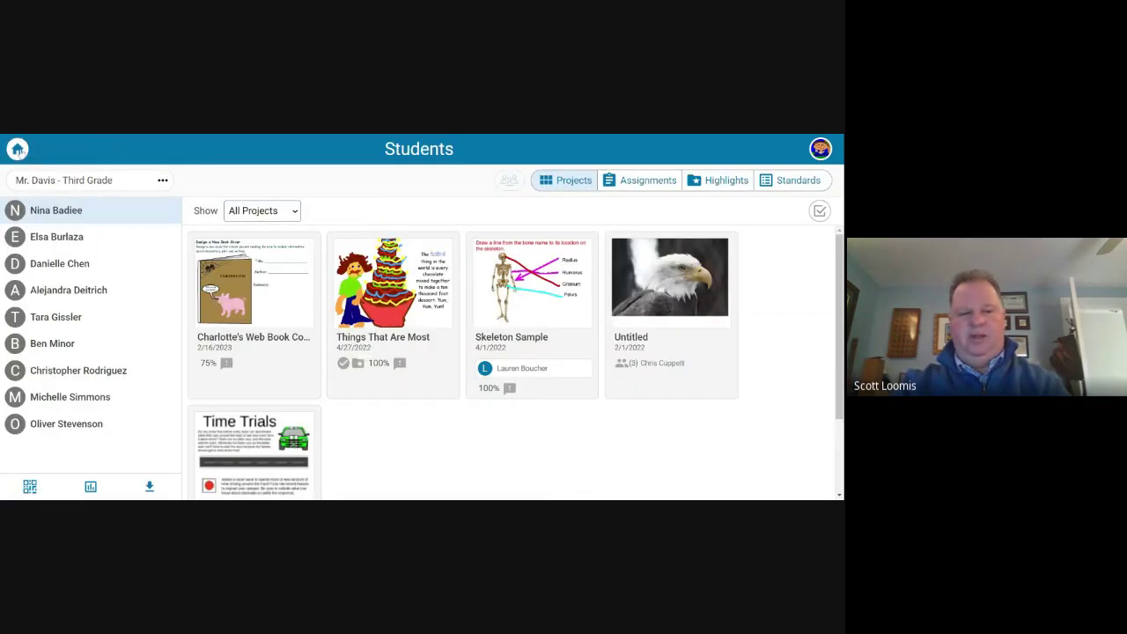
{"action": "left_click", "coordinate": [18, 149]}
{"action": "left_click", "coordinate": [49, 317]}
{"action": "scroll", "coordinate": [74, 336], "scroll_direction": "down", "scroll_amount": 1}
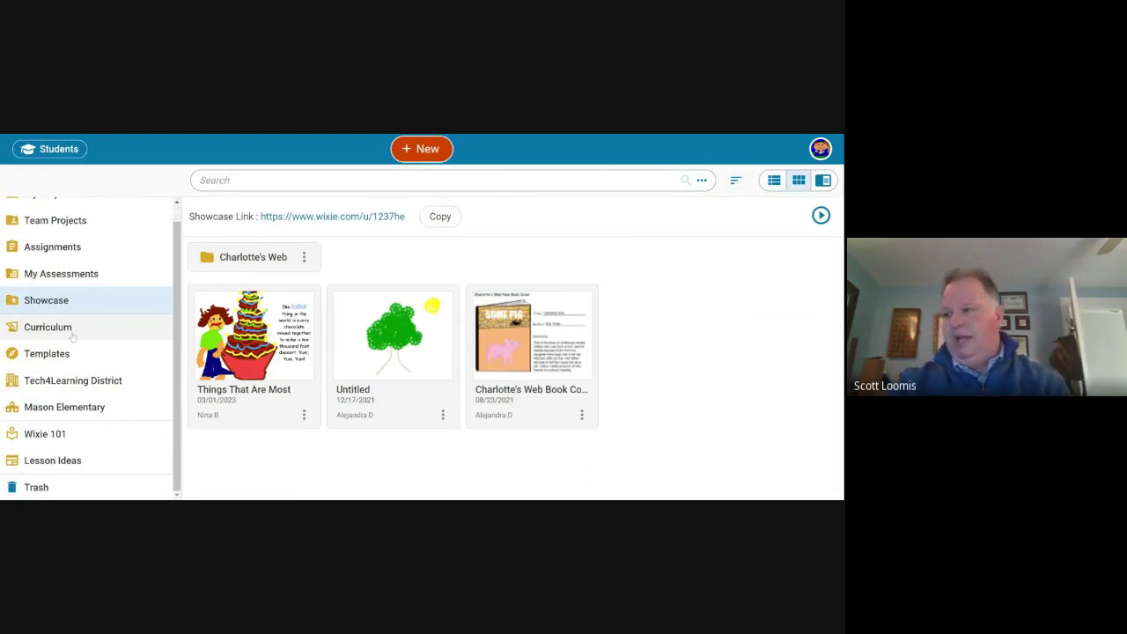
{"action": "left_click", "coordinate": [70, 333]}
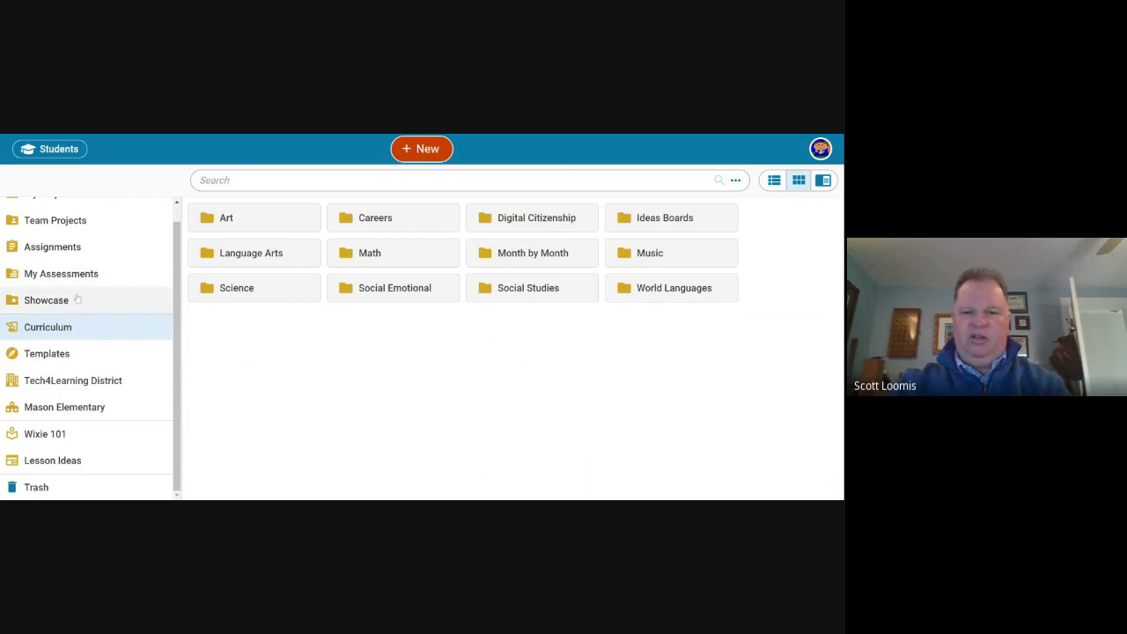
{"action": "left_click", "coordinate": [250, 256]}
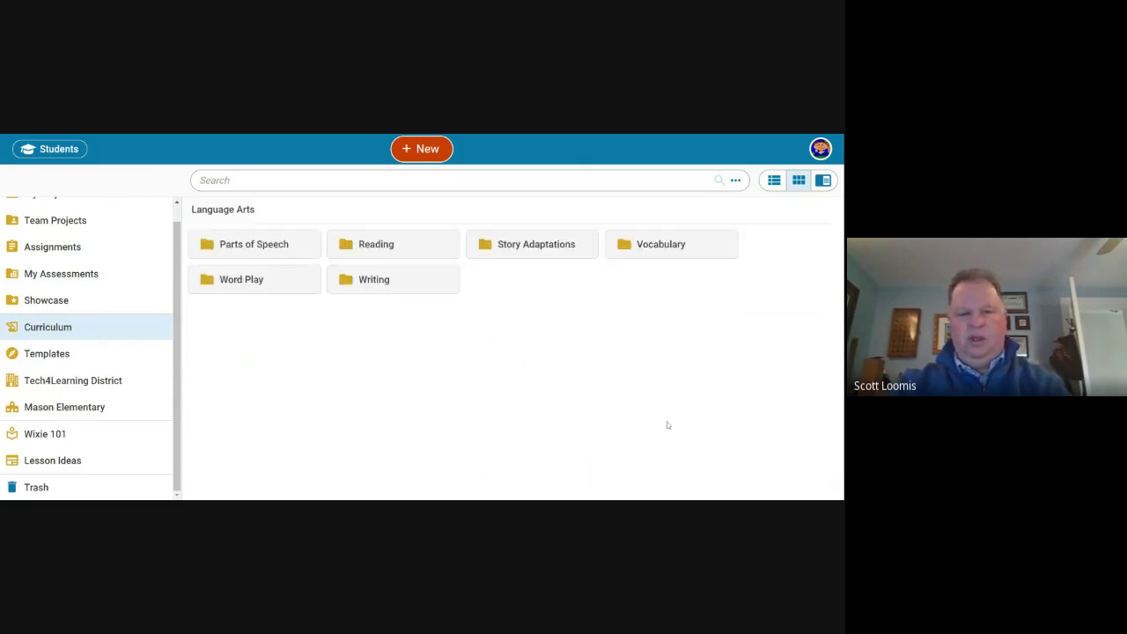
{"action": "left_click", "coordinate": [371, 246]}
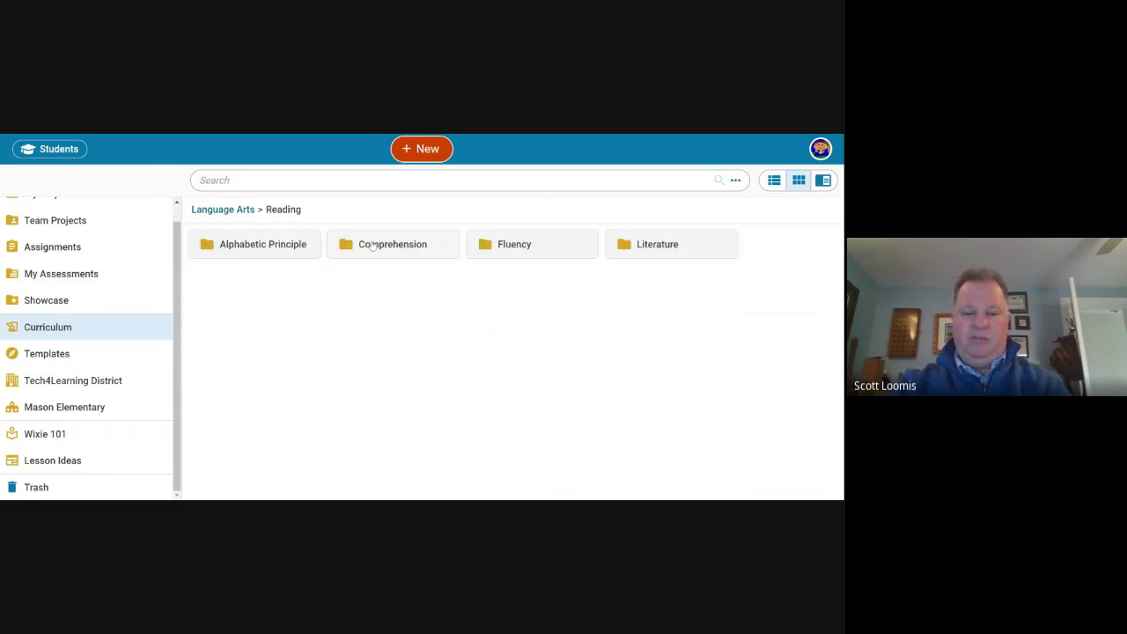
{"action": "left_click", "coordinate": [373, 247]}
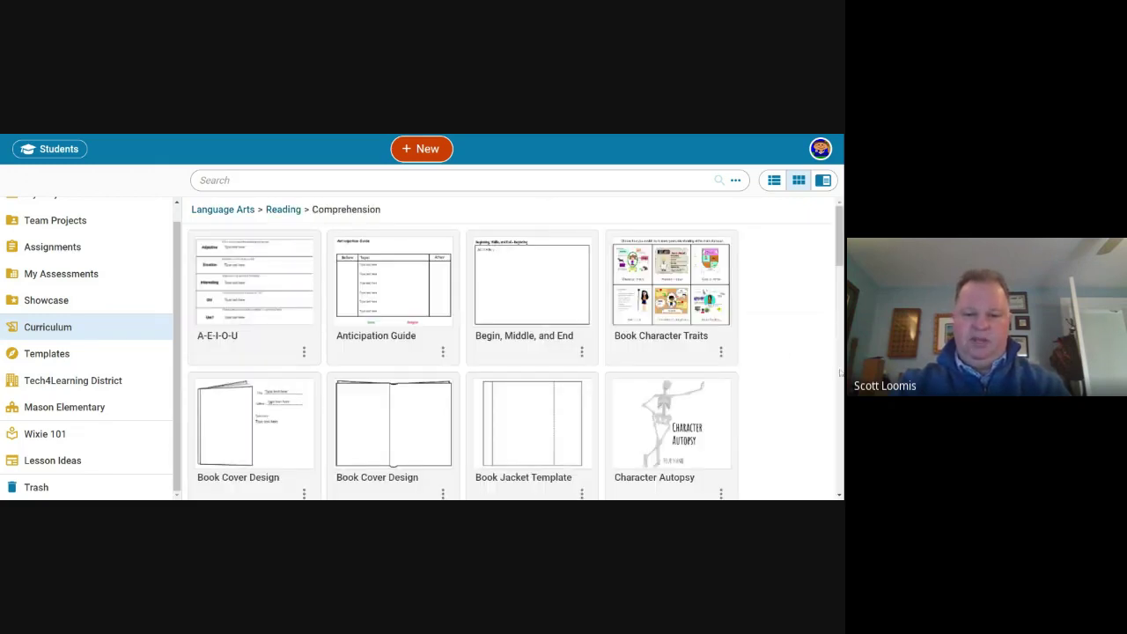
{"action": "scroll", "coordinate": [471, 390], "scroll_direction": "down", "scroll_amount": 1}
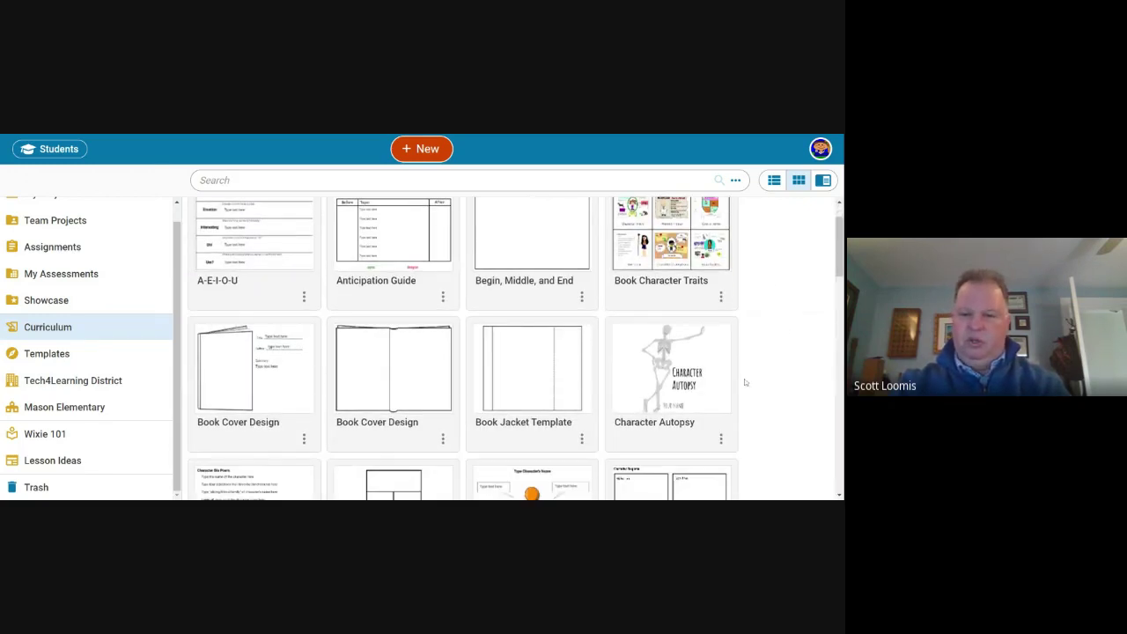
{"action": "scroll", "coordinate": [747, 383], "scroll_direction": "down", "scroll_amount": 10}
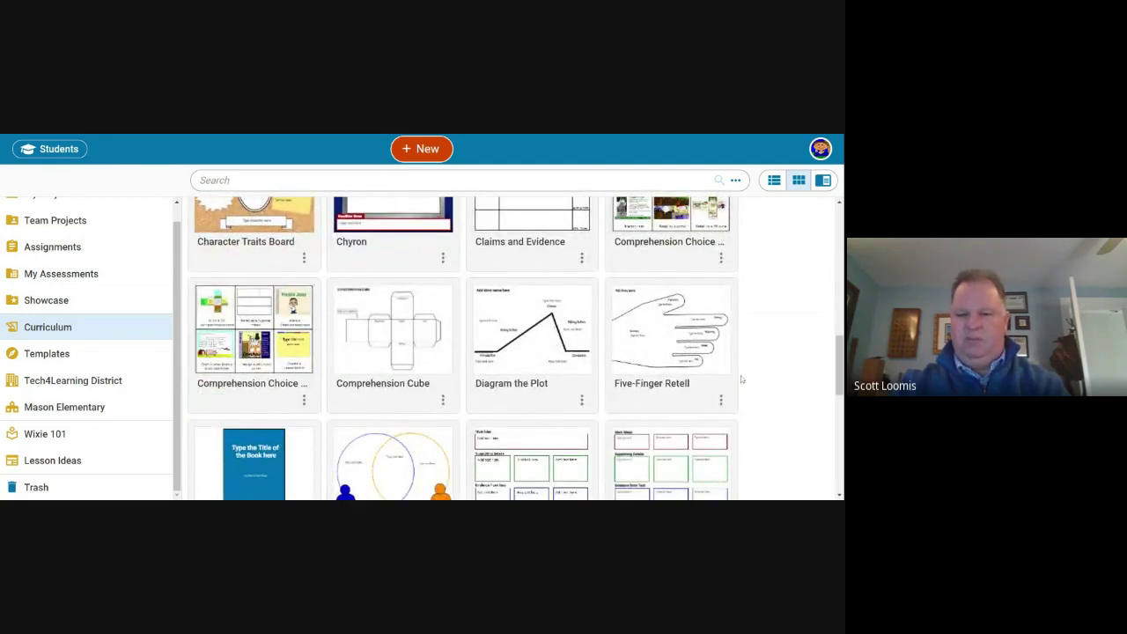
{"action": "scroll", "coordinate": [792, 409], "scroll_direction": "up", "scroll_amount": 2}
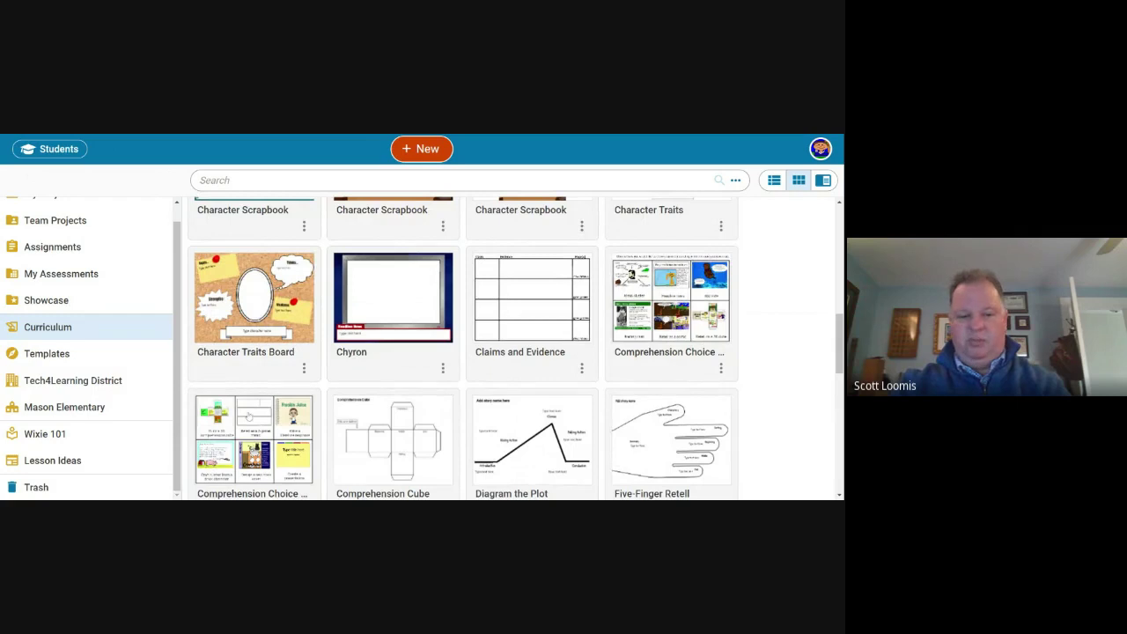
{"action": "left_click", "coordinate": [252, 431]}
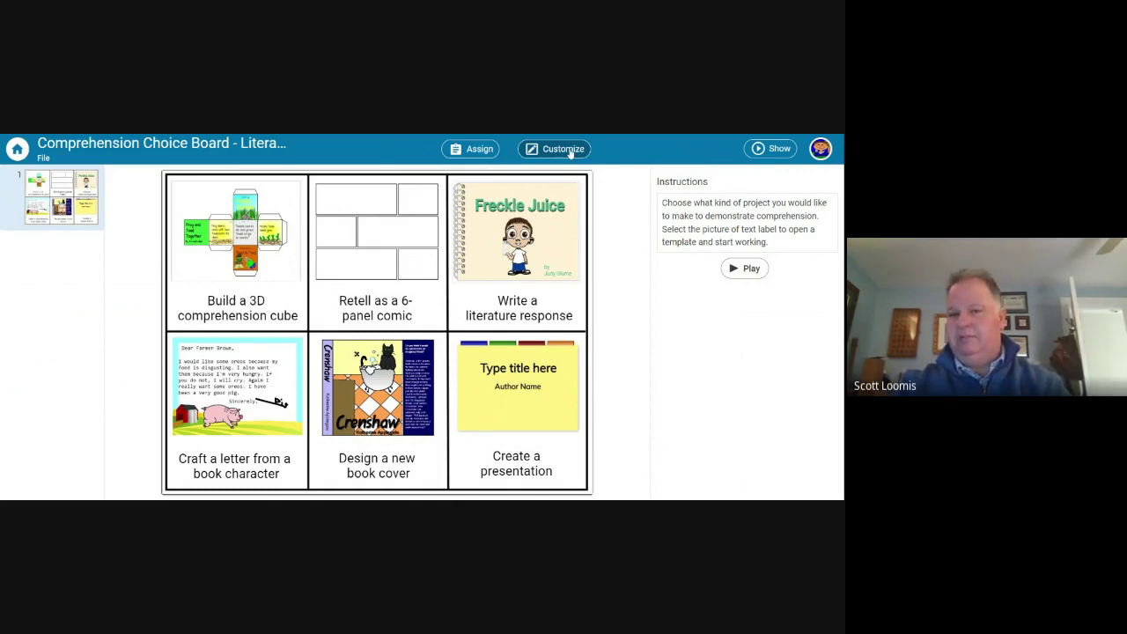
{"action": "left_click", "coordinate": [458, 152]}
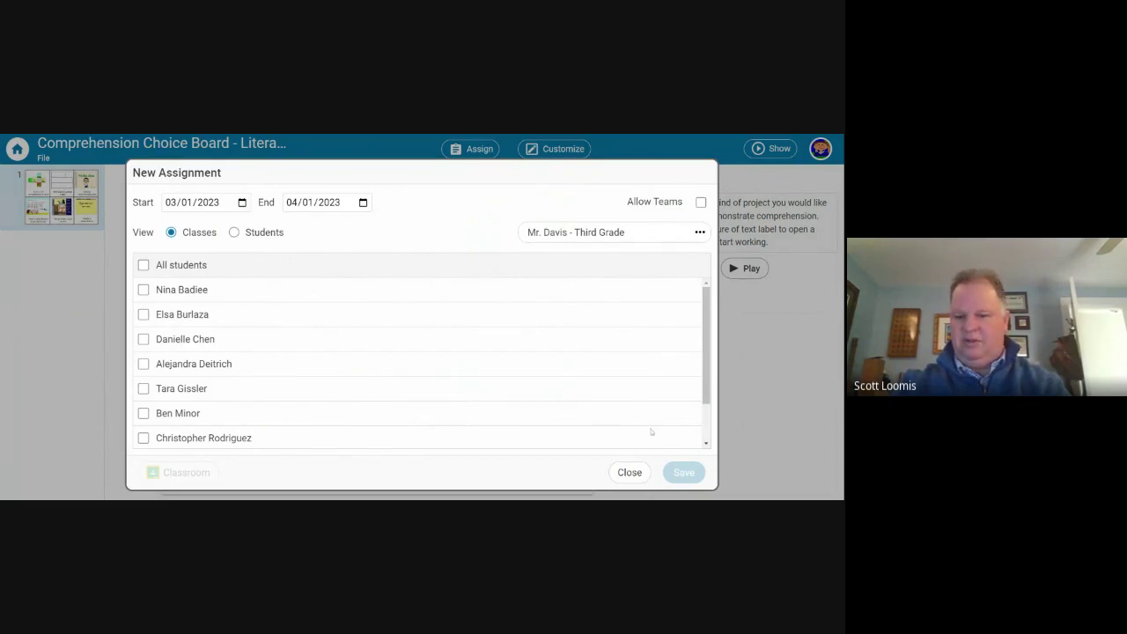
{"action": "left_click", "coordinate": [630, 472]}
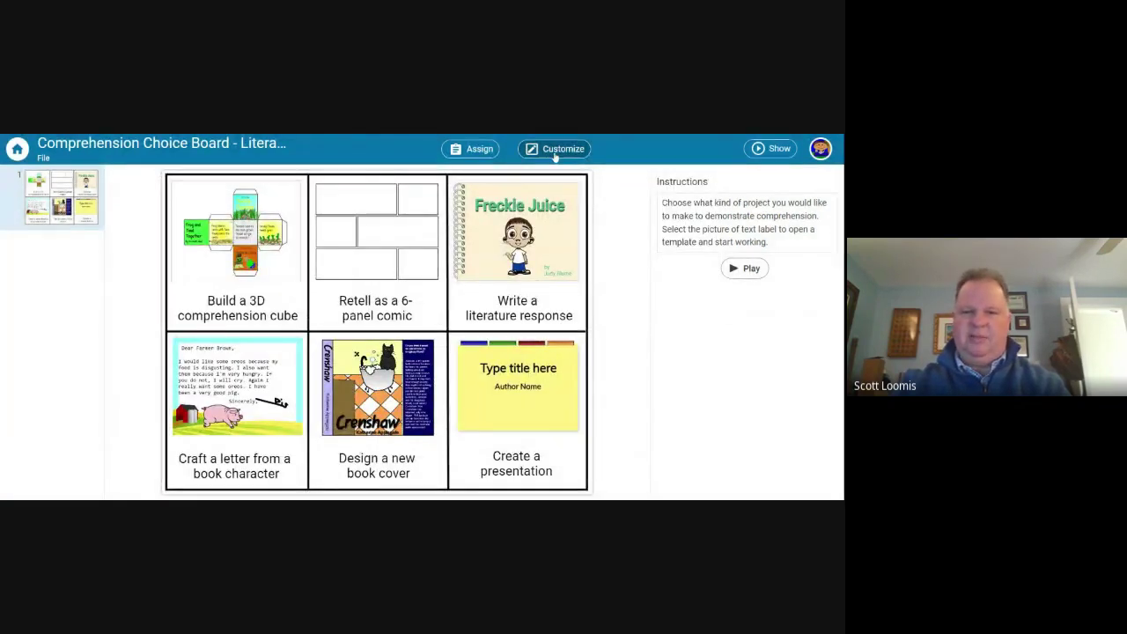
Customize the choice board, covering the Freckle Juice cell with a solid black filled rectangle.
{"action": "left_click", "coordinate": [556, 151]}
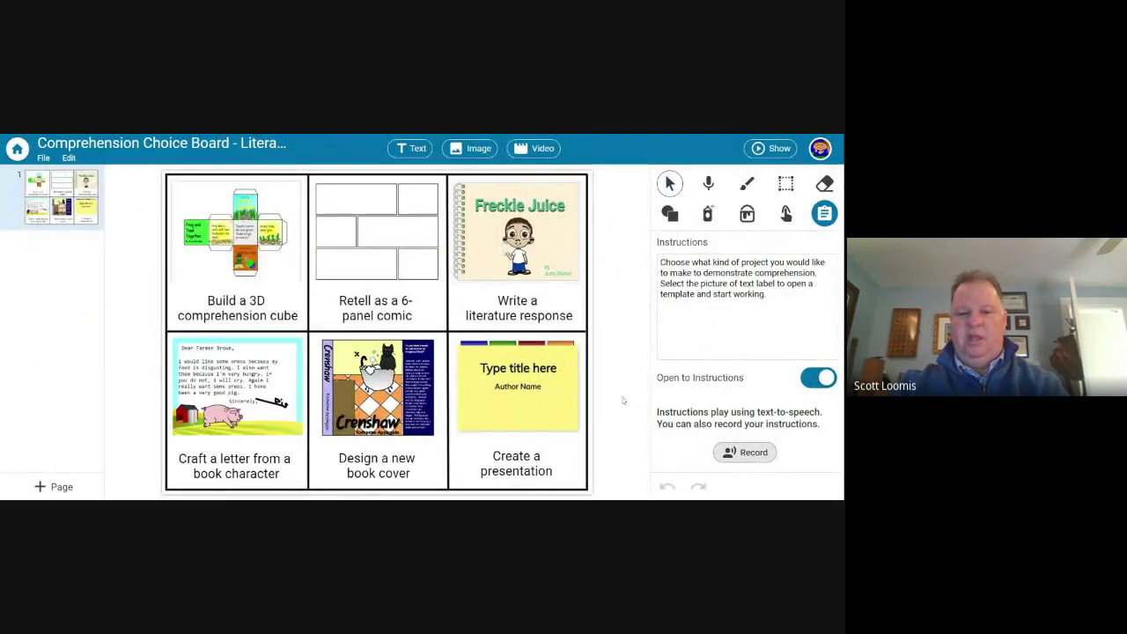
{"action": "left_click", "coordinate": [669, 214]}
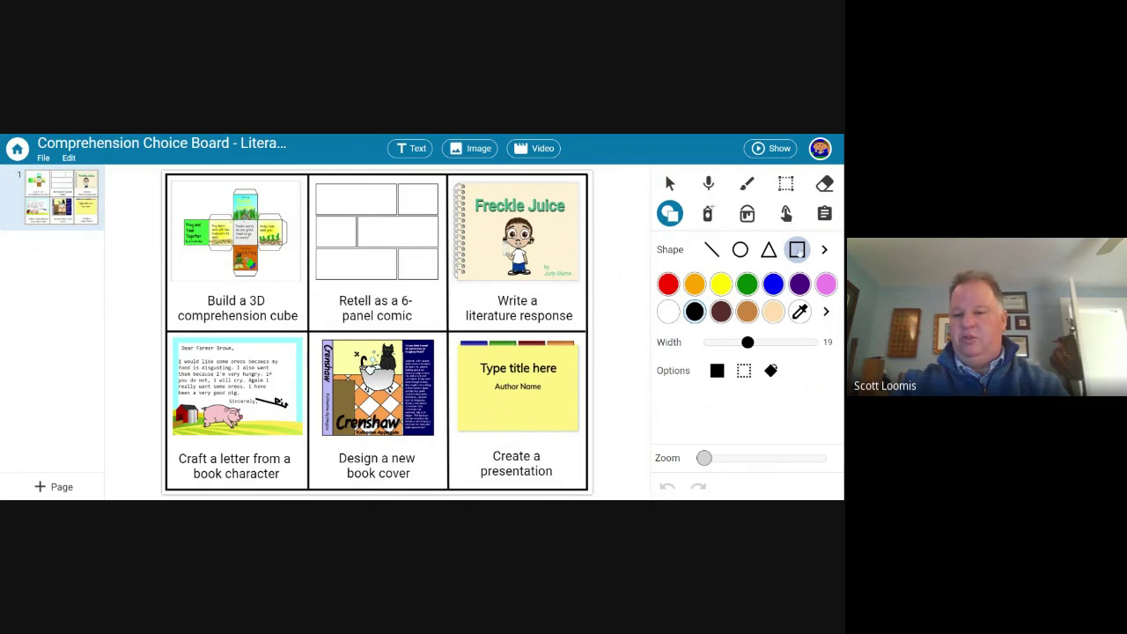
{"action": "left_click", "coordinate": [718, 370]}
{"action": "left_click_drag", "start_coordinate": [446, 173], "coordinate": [592, 335]}
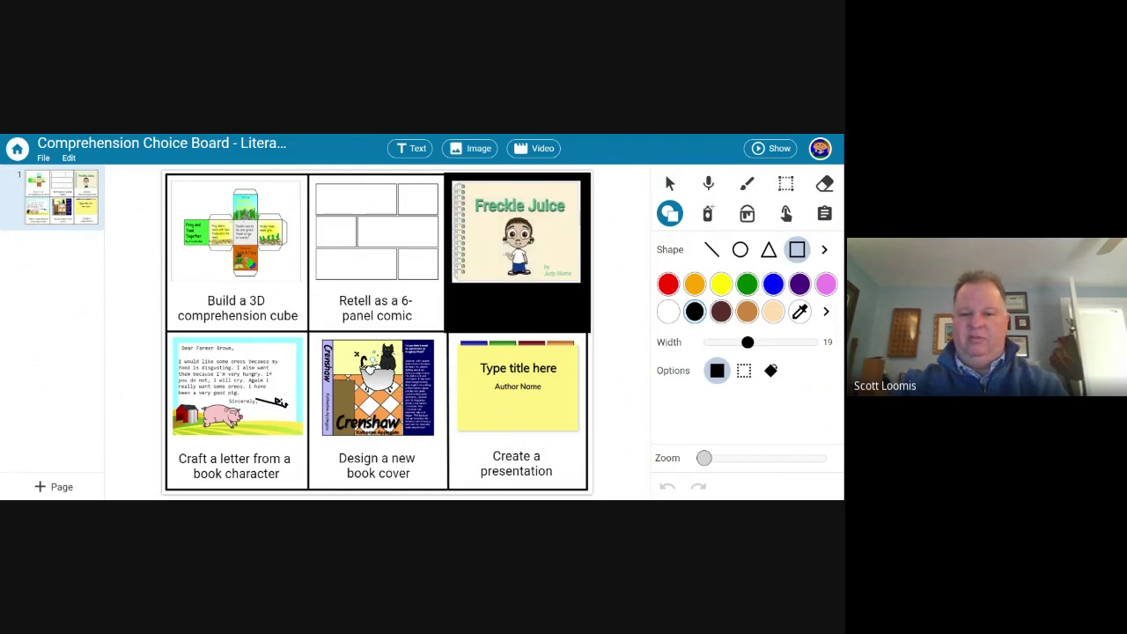
{"action": "left_click", "coordinate": [669, 183]}
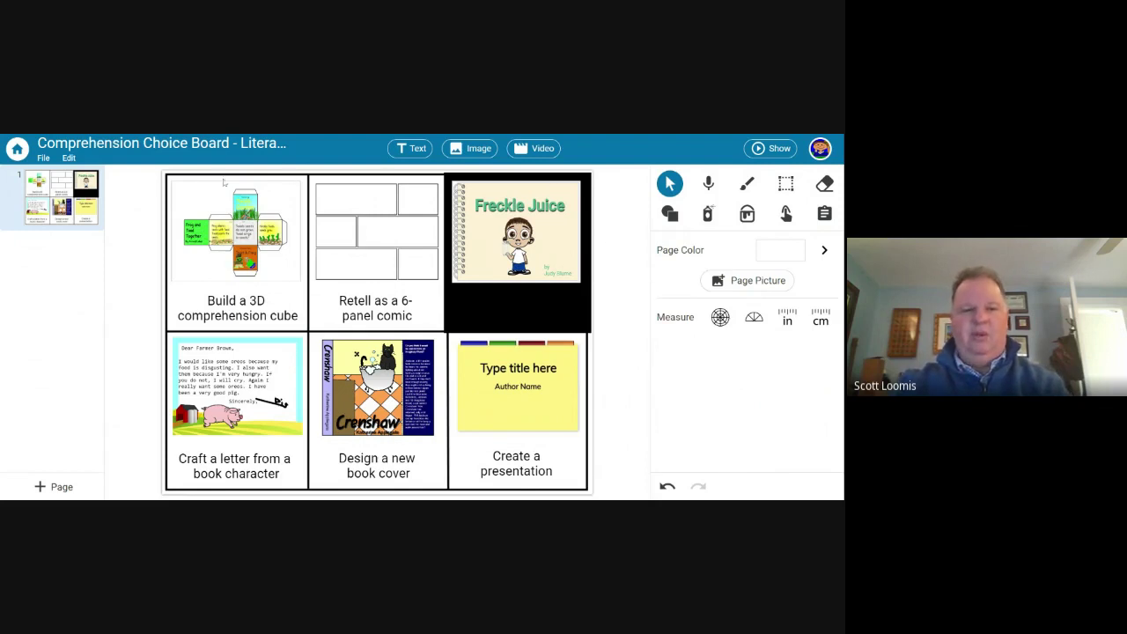
{"action": "left_click", "coordinate": [43, 159]}
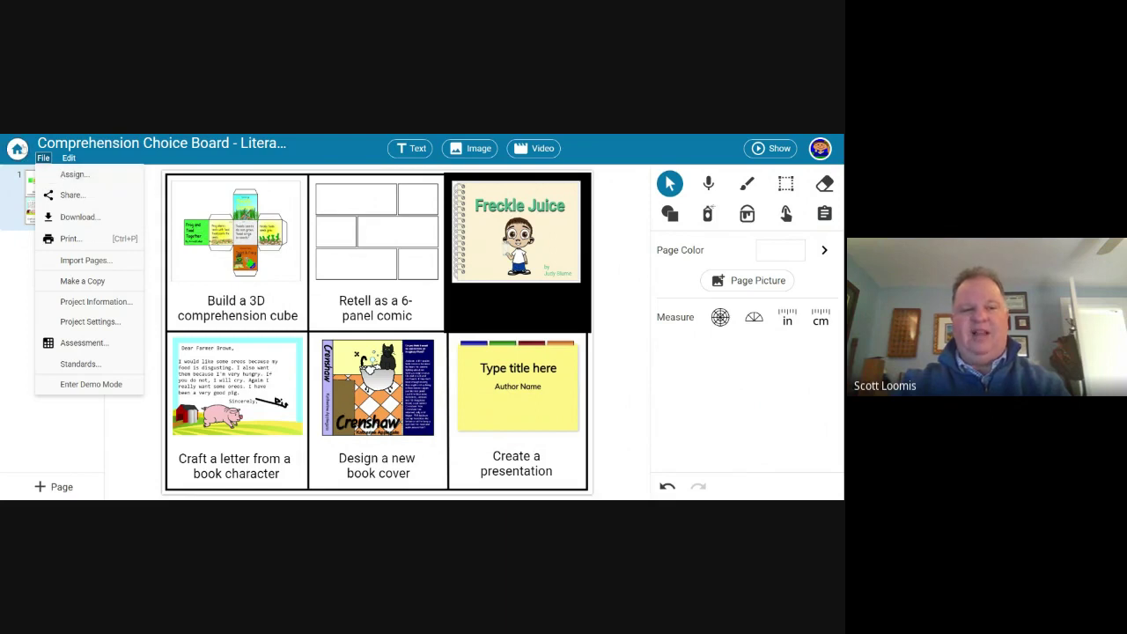
Return to My Projects and try the list, thumbnail and description layouts, ending on thumbnails.
{"action": "left_click", "coordinate": [17, 149]}
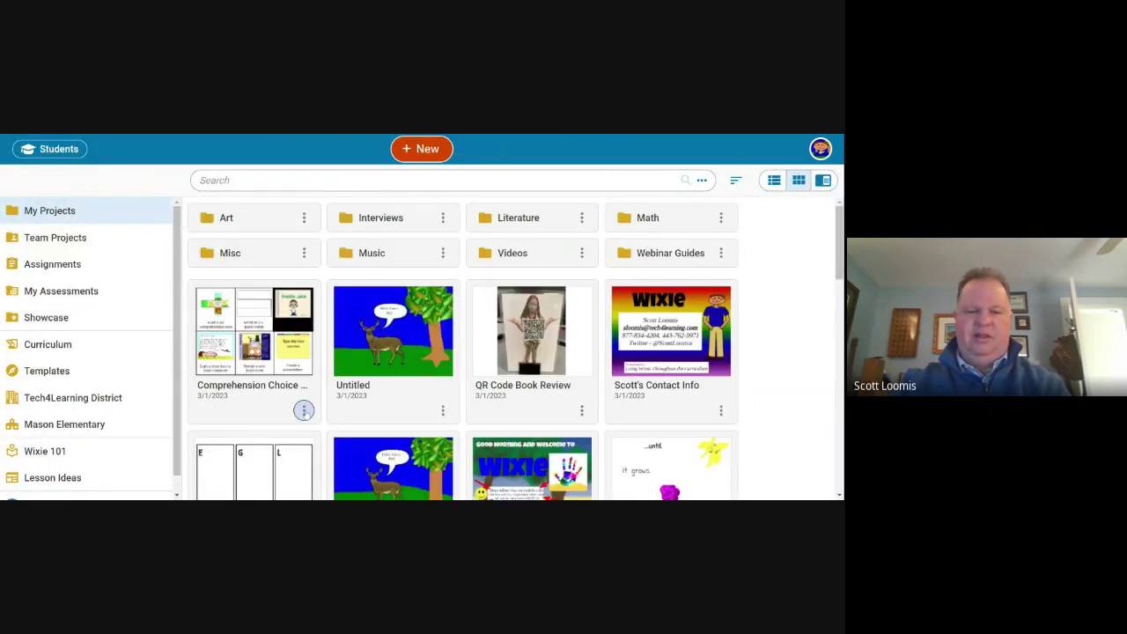
{"action": "left_click", "coordinate": [304, 411]}
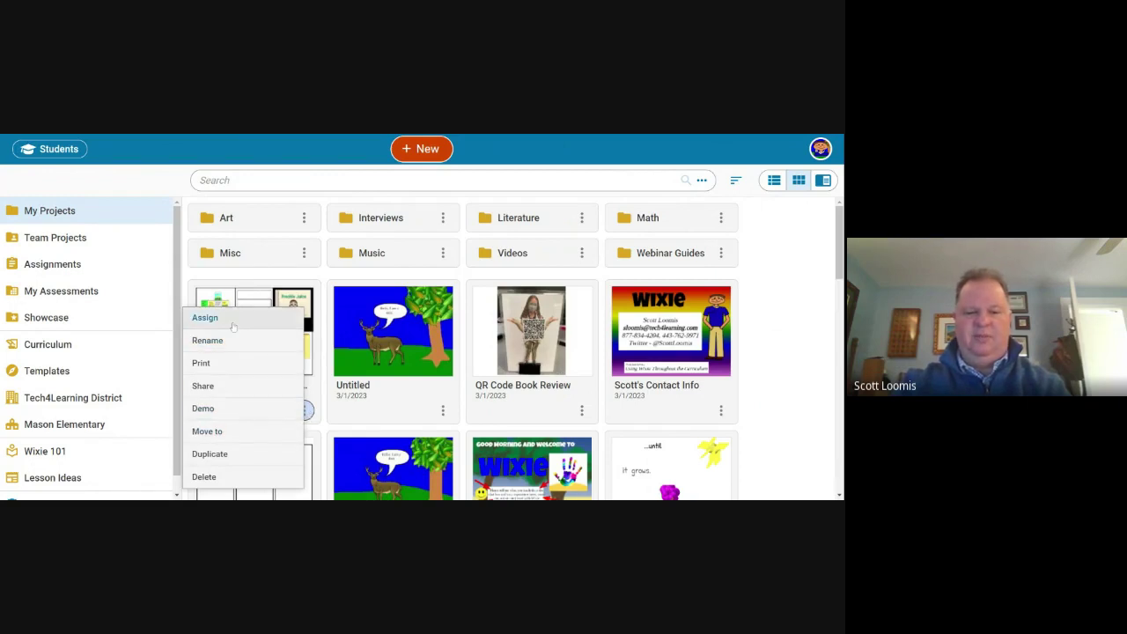
{"action": "left_click", "coordinate": [779, 348]}
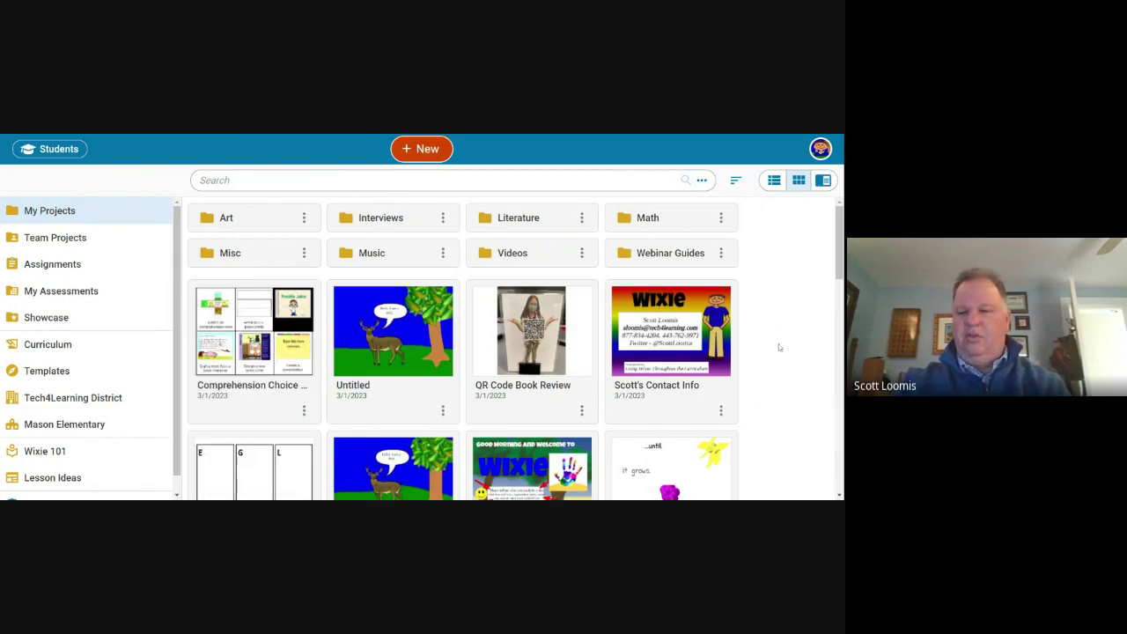
{"action": "left_click", "coordinate": [775, 180]}
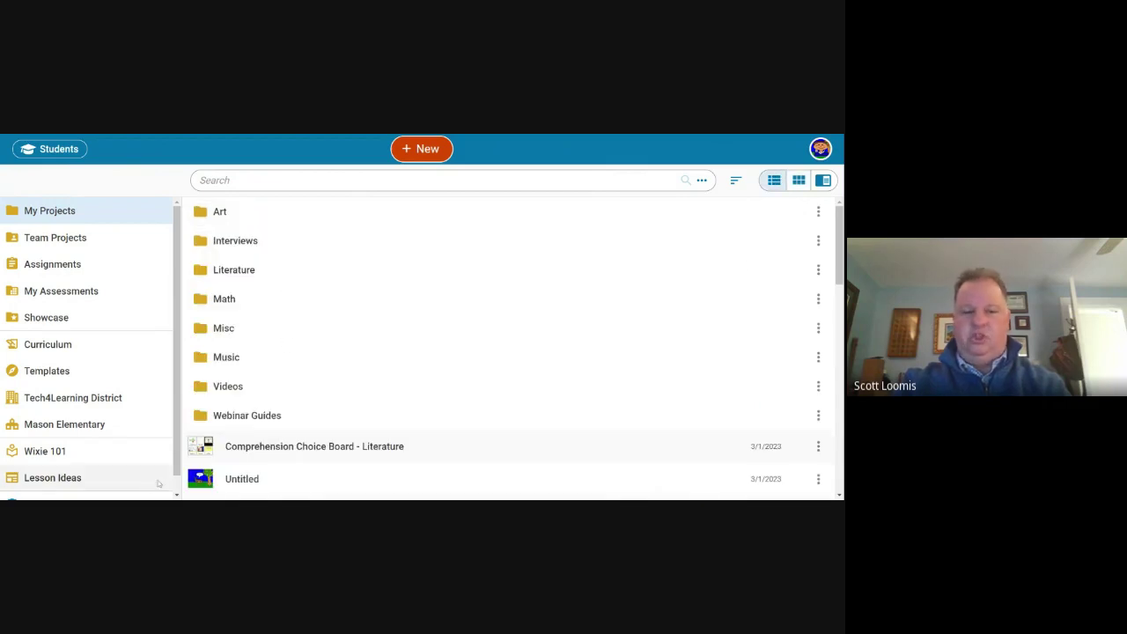
{"action": "left_click", "coordinate": [798, 182]}
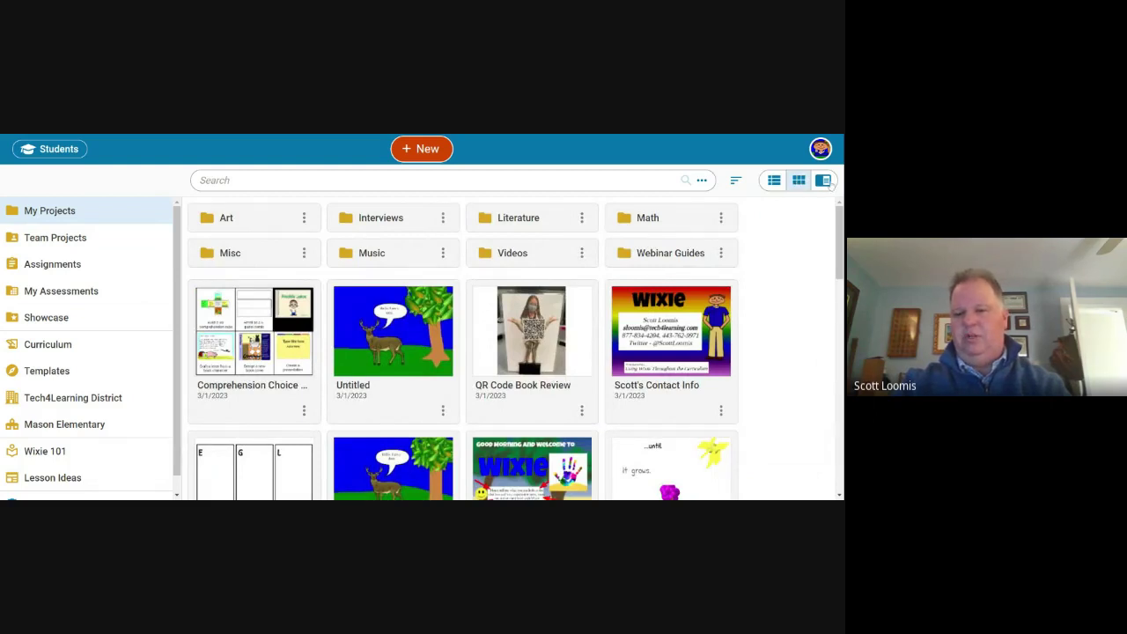
{"action": "left_click", "coordinate": [825, 181]}
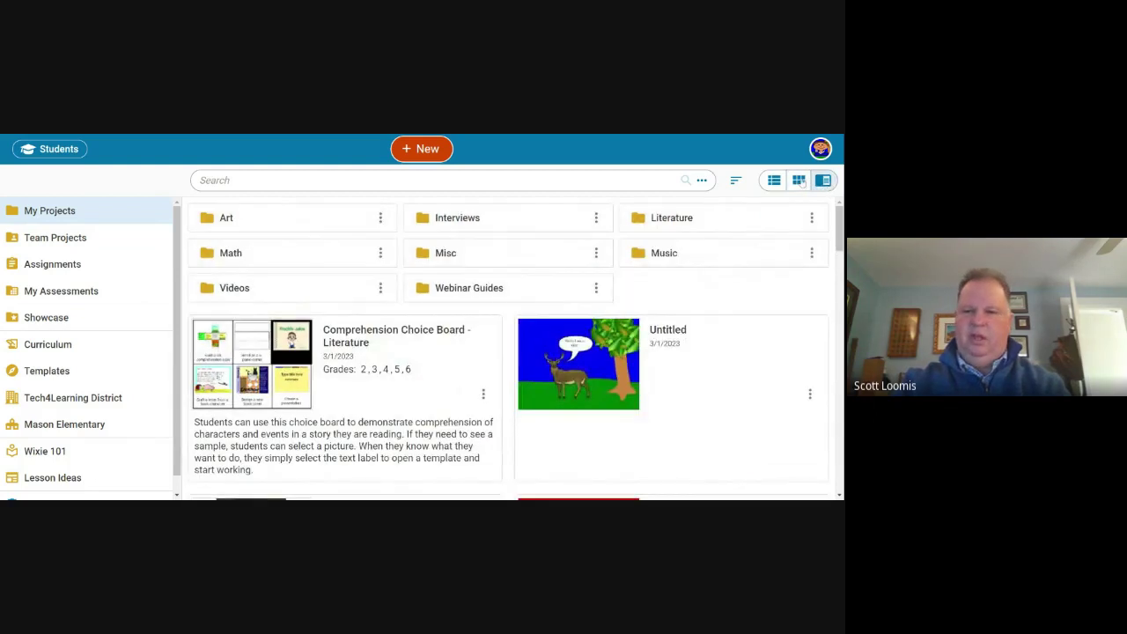
{"action": "left_click", "coordinate": [798, 181]}
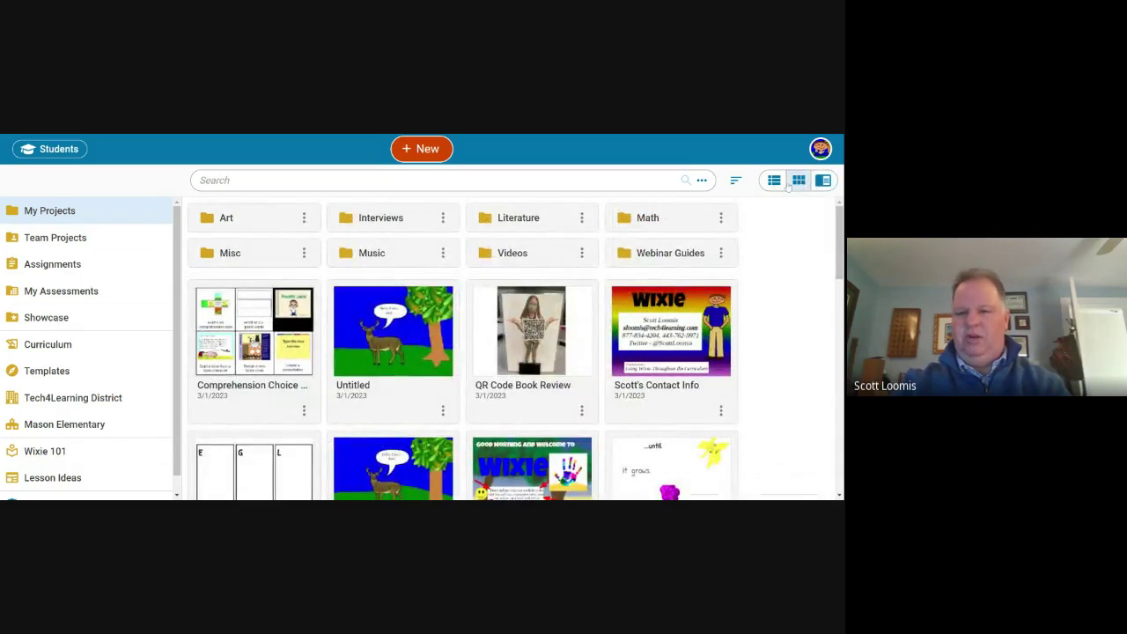
Start and cancel a new creation, then check the QR Code Book Review project's options.
{"action": "left_click", "coordinate": [419, 157]}
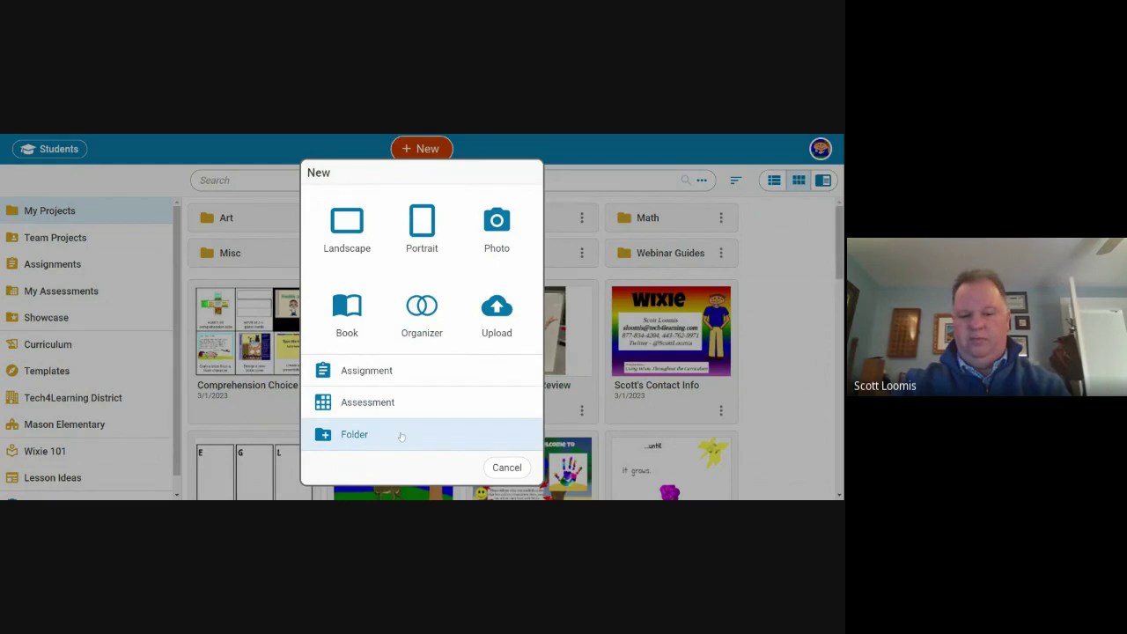
{"action": "left_click", "coordinate": [506, 467]}
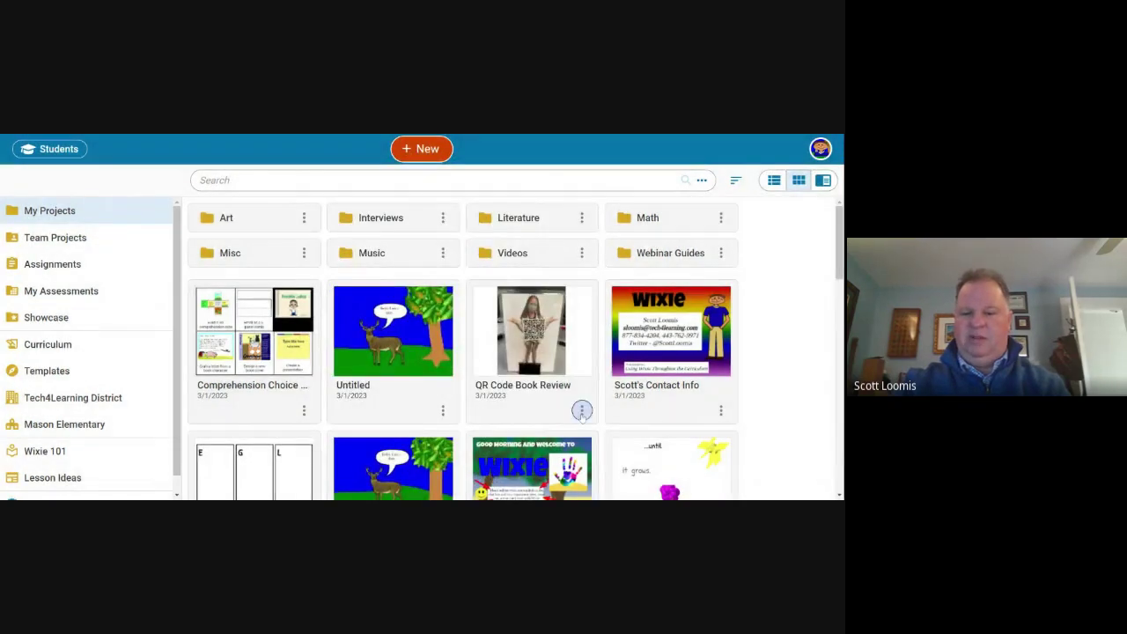
{"action": "left_click", "coordinate": [582, 410]}
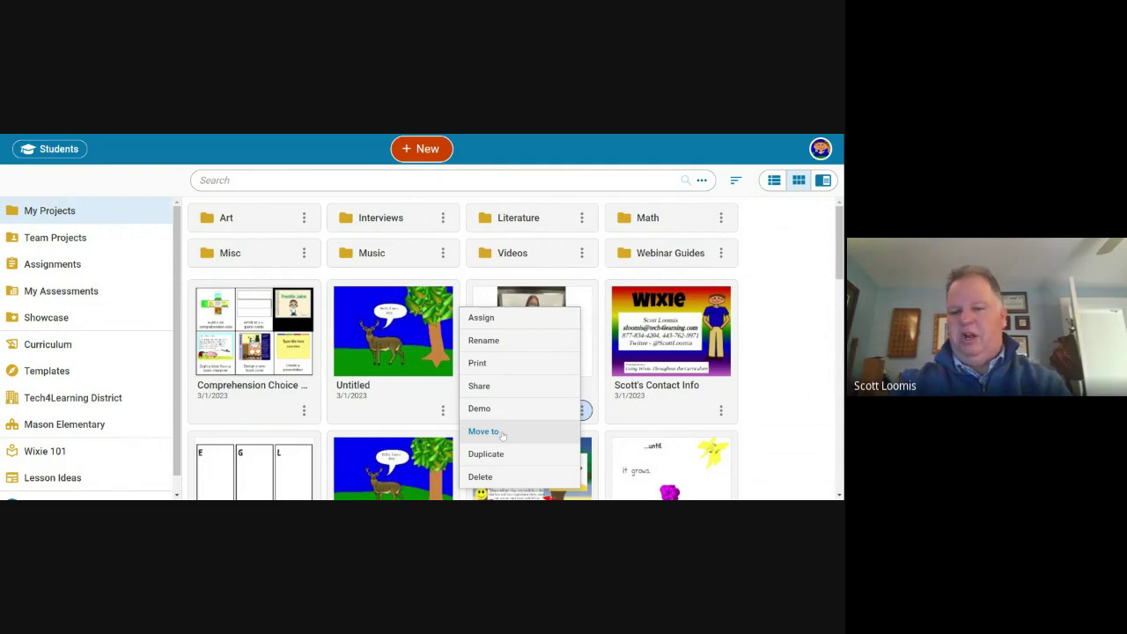
{"action": "left_click", "coordinate": [790, 380]}
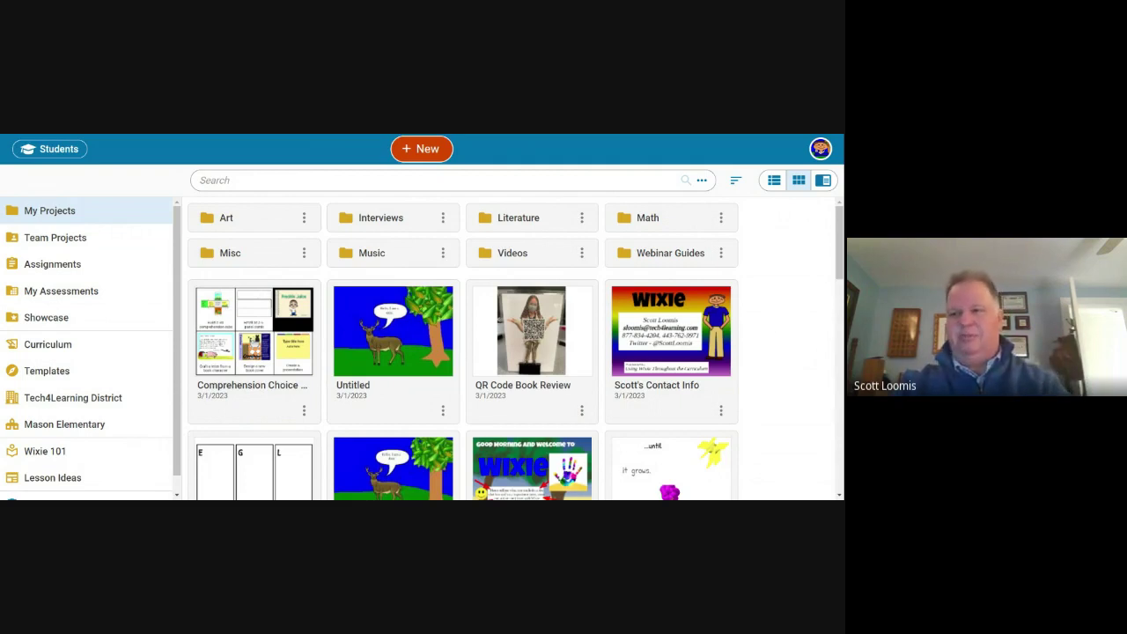
Open the Curriculum > Language Arts > Reading > Alphabetic Principle templates folder.
{"action": "left_click", "coordinate": [74, 378]}
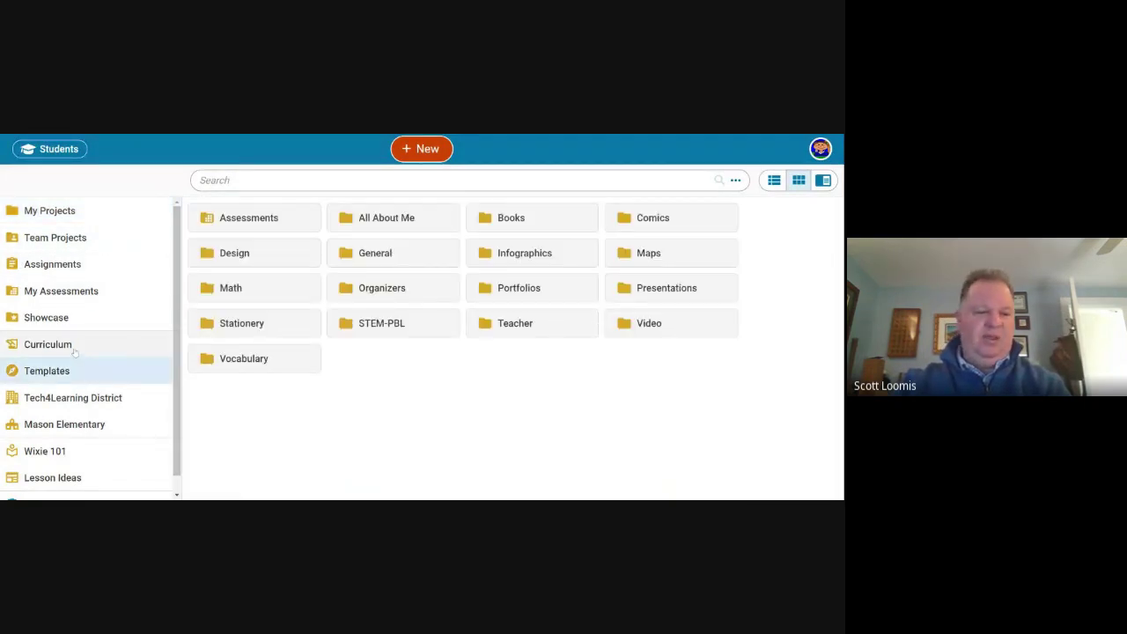
{"action": "left_click", "coordinate": [75, 348]}
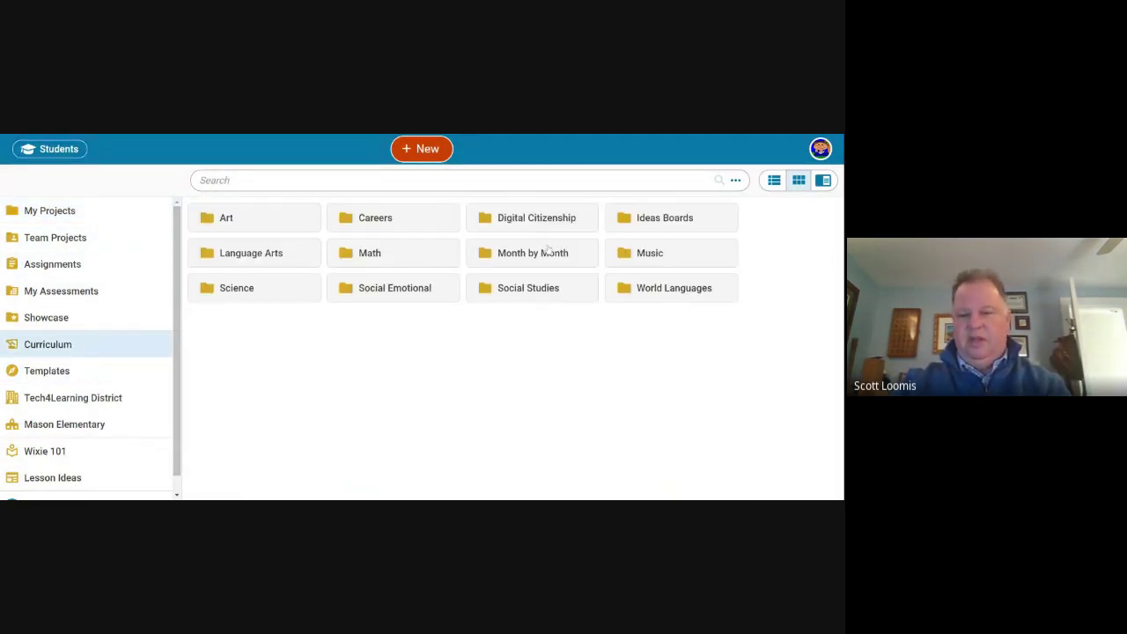
{"action": "left_click", "coordinate": [251, 258]}
{"action": "left_click", "coordinate": [363, 246]}
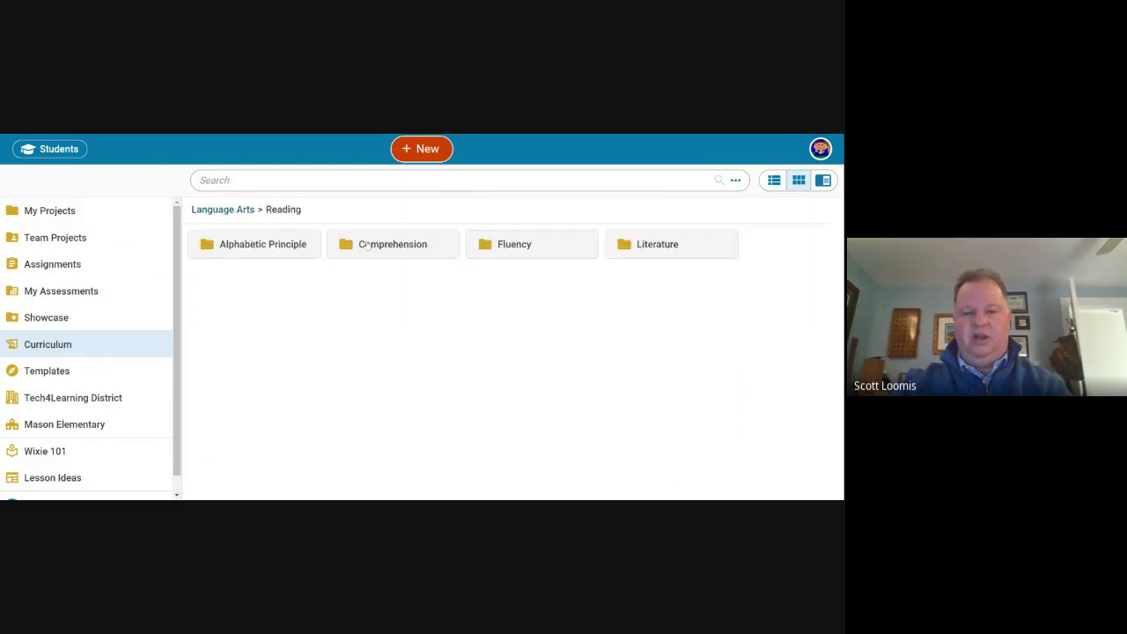
{"action": "left_click", "coordinate": [288, 250]}
Scroll the folder, preview the Sort the Rhymes activity, then return to Alphabetic Principle.
{"action": "scroll", "coordinate": [783, 359], "scroll_direction": "down", "scroll_amount": 3}
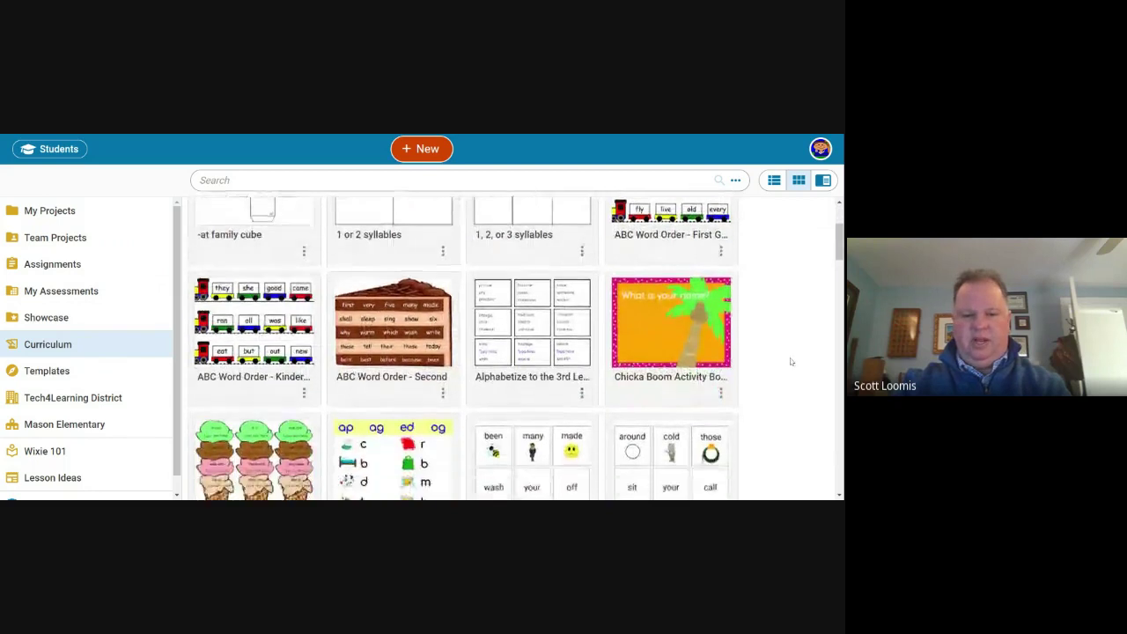
{"action": "scroll", "coordinate": [792, 361], "scroll_direction": "down", "scroll_amount": 7}
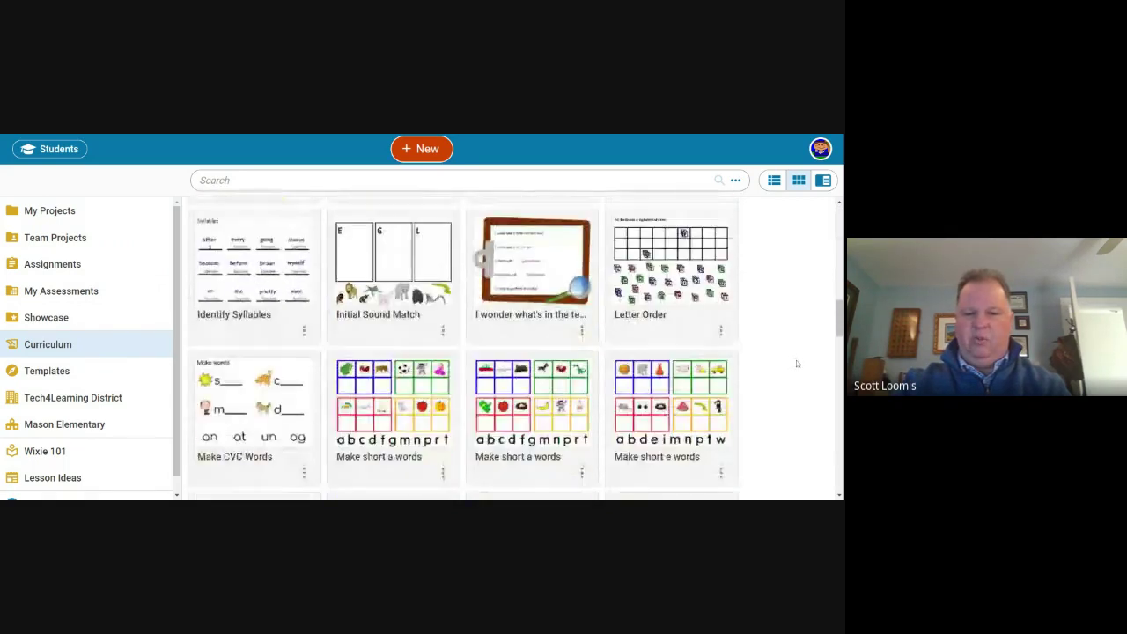
{"action": "scroll", "coordinate": [797, 364], "scroll_direction": "down", "scroll_amount": 6}
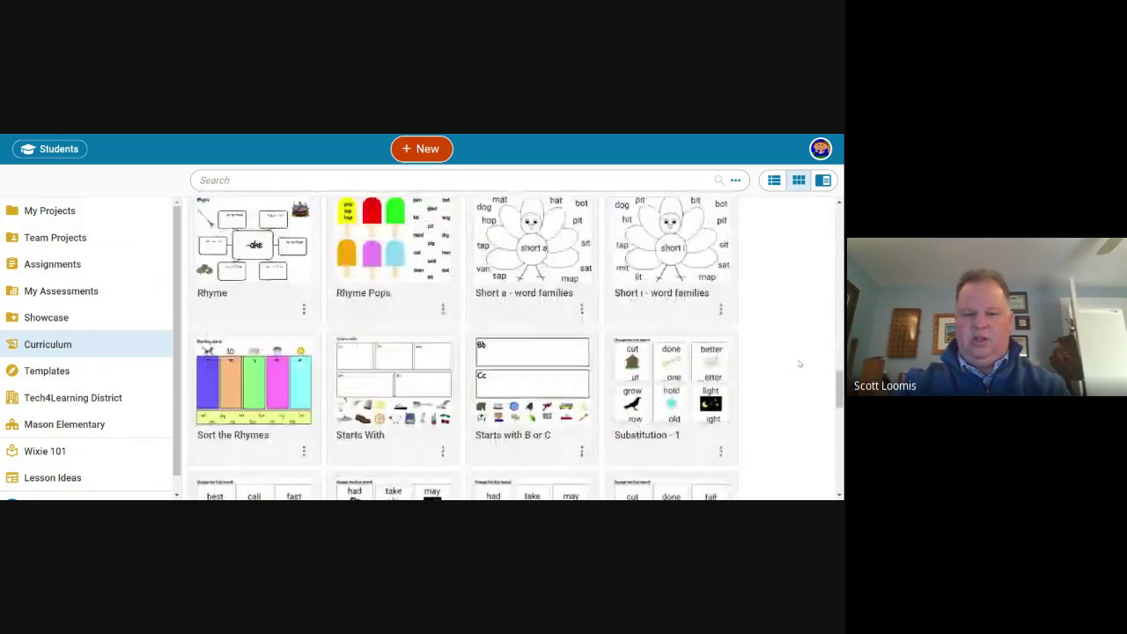
{"action": "scroll", "coordinate": [798, 361], "scroll_direction": "down", "scroll_amount": 3}
{"action": "scroll", "coordinate": [797, 362], "scroll_direction": "up", "scroll_amount": 3}
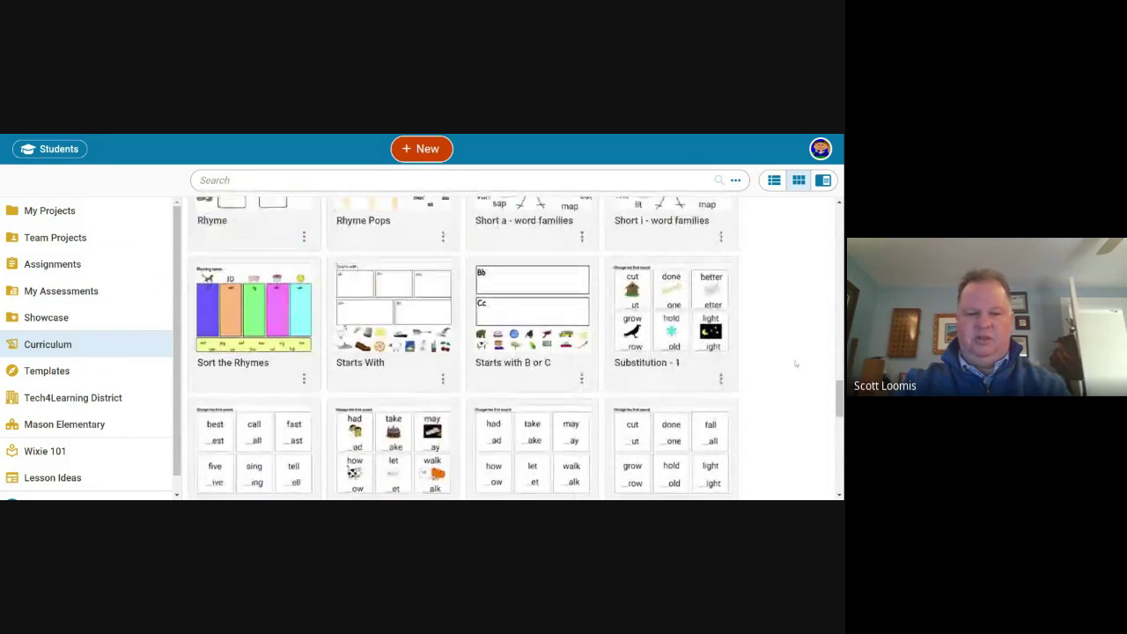
{"action": "left_click", "coordinate": [254, 308]}
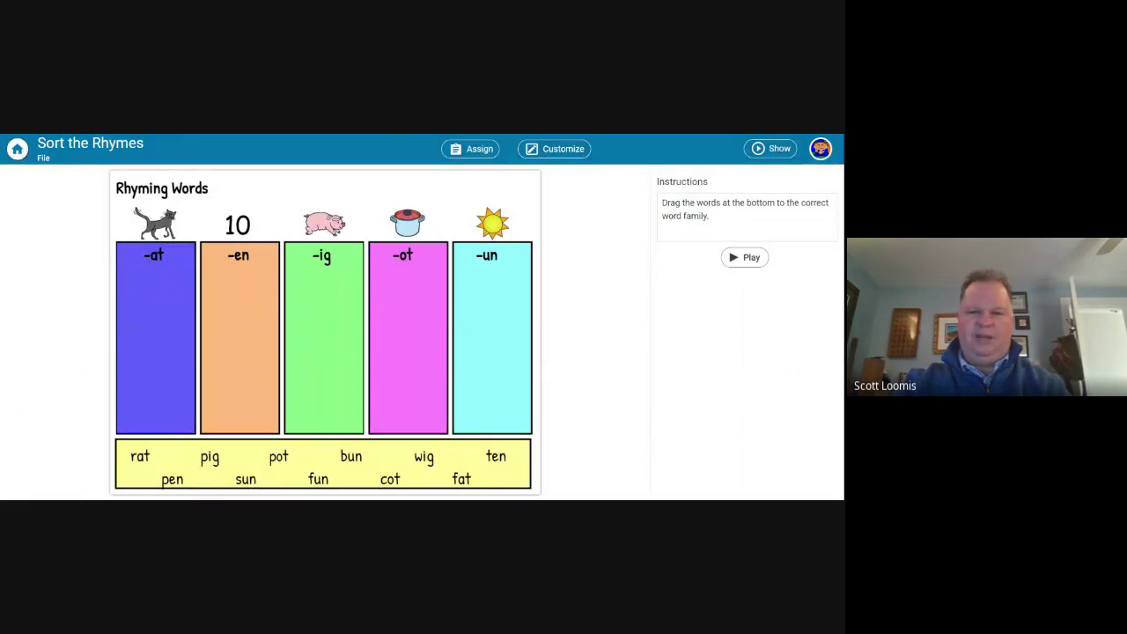
{"action": "left_click", "coordinate": [18, 148]}
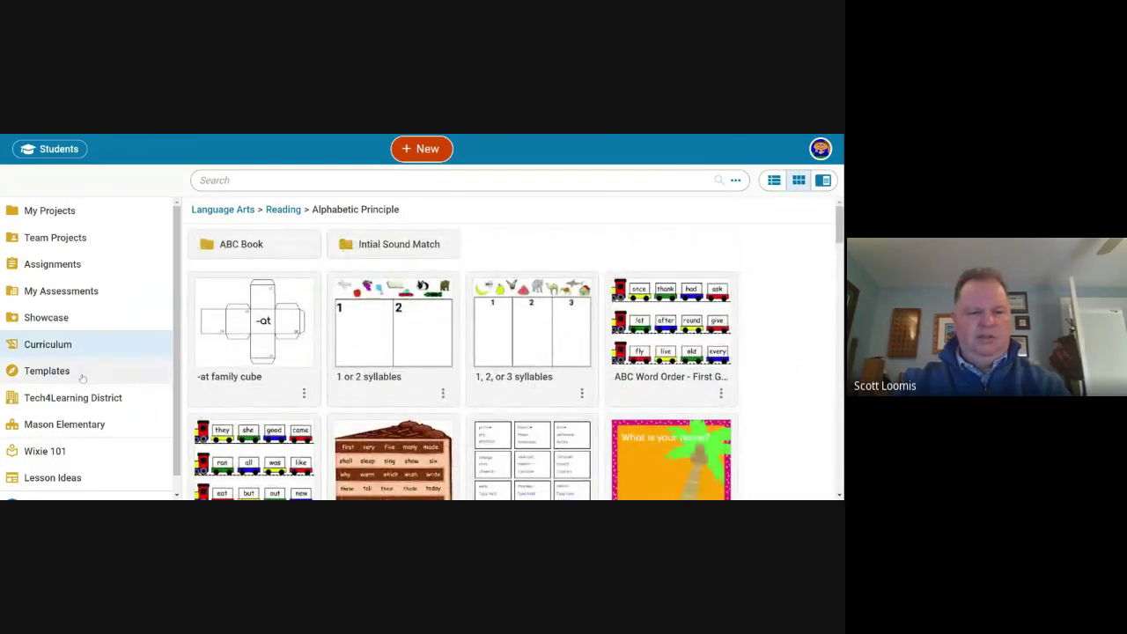
Browse the Math templates folder in the Templates library.
{"action": "left_click", "coordinate": [82, 374]}
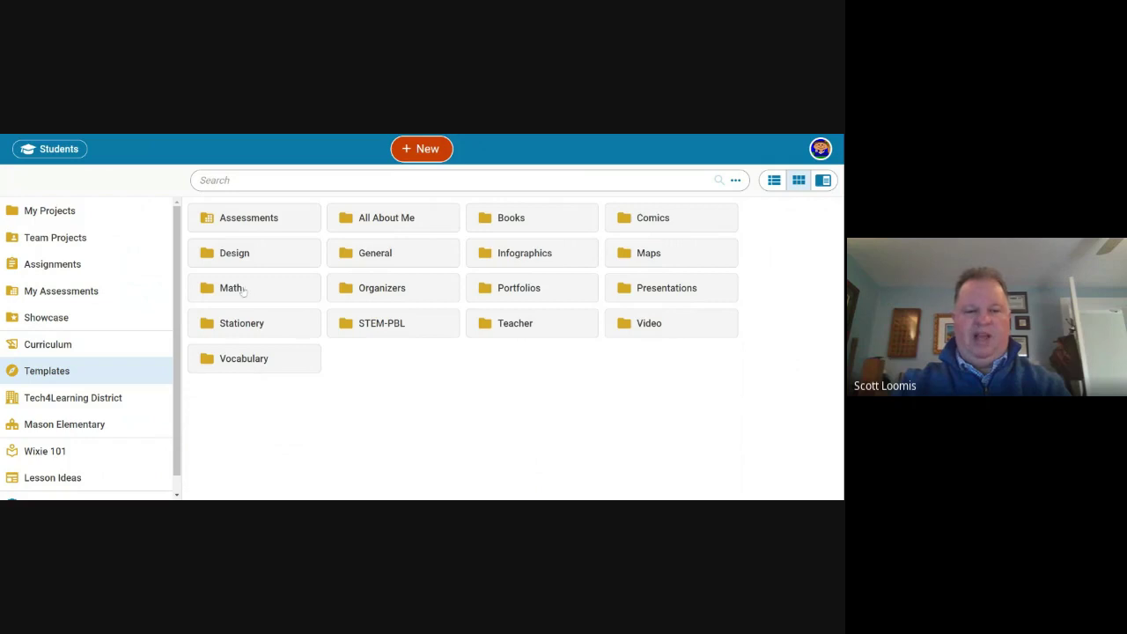
{"action": "left_click", "coordinate": [246, 289]}
{"action": "scroll", "coordinate": [814, 355], "scroll_direction": "down", "scroll_amount": 4}
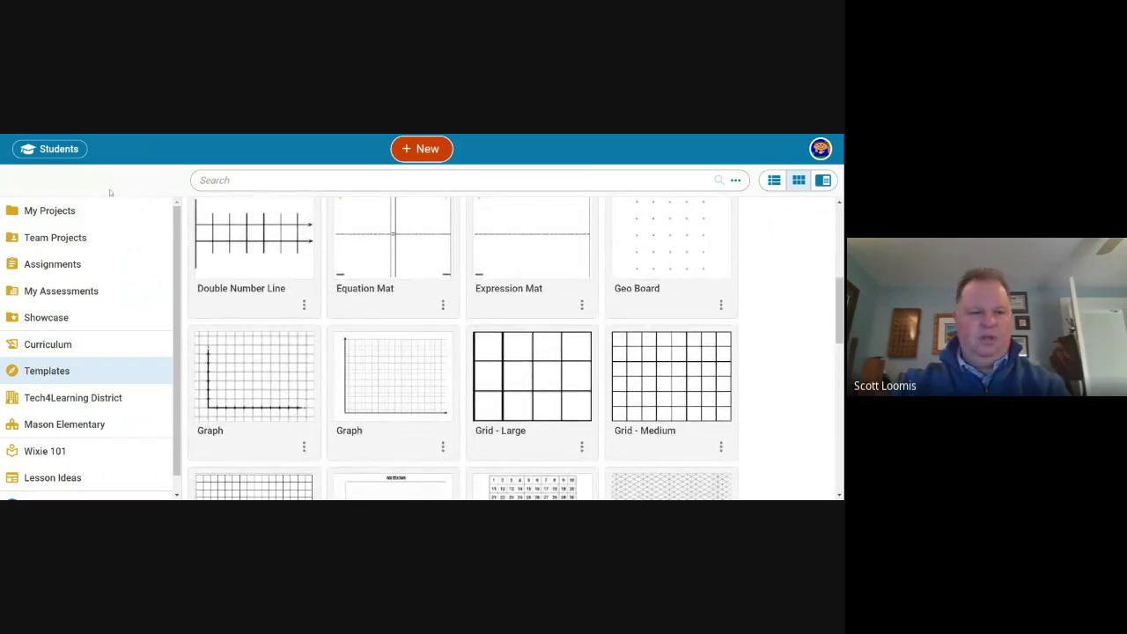
Open the Curriculum Social Emotional folder and scroll through its Acrostic and Compliment Cards templates.
{"action": "left_click", "coordinate": [59, 373]}
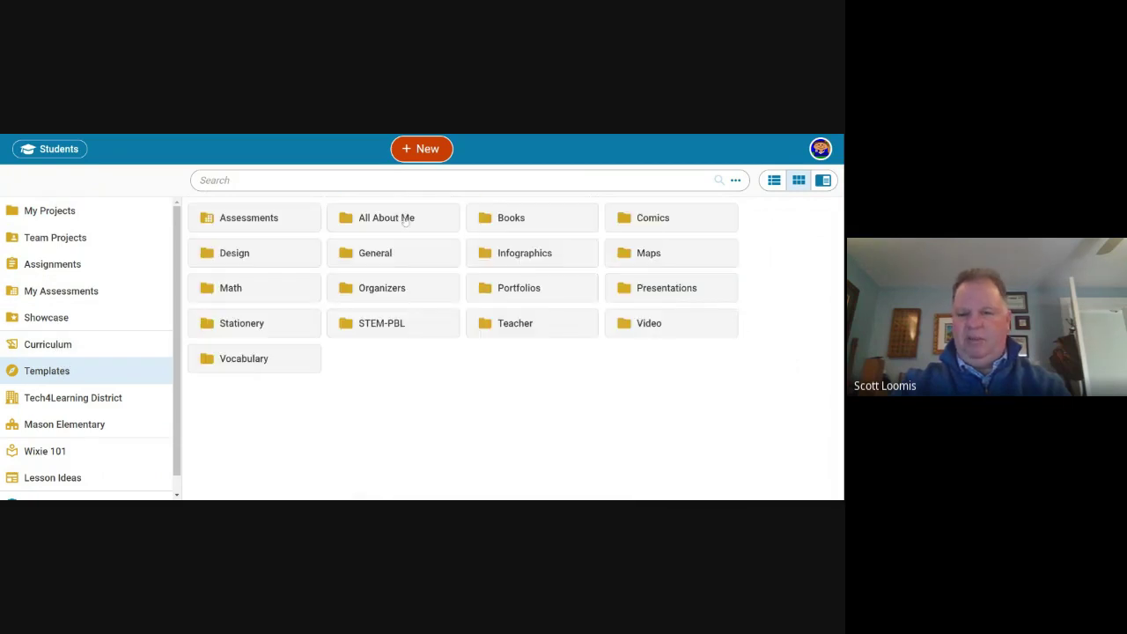
{"action": "left_click", "coordinate": [67, 349]}
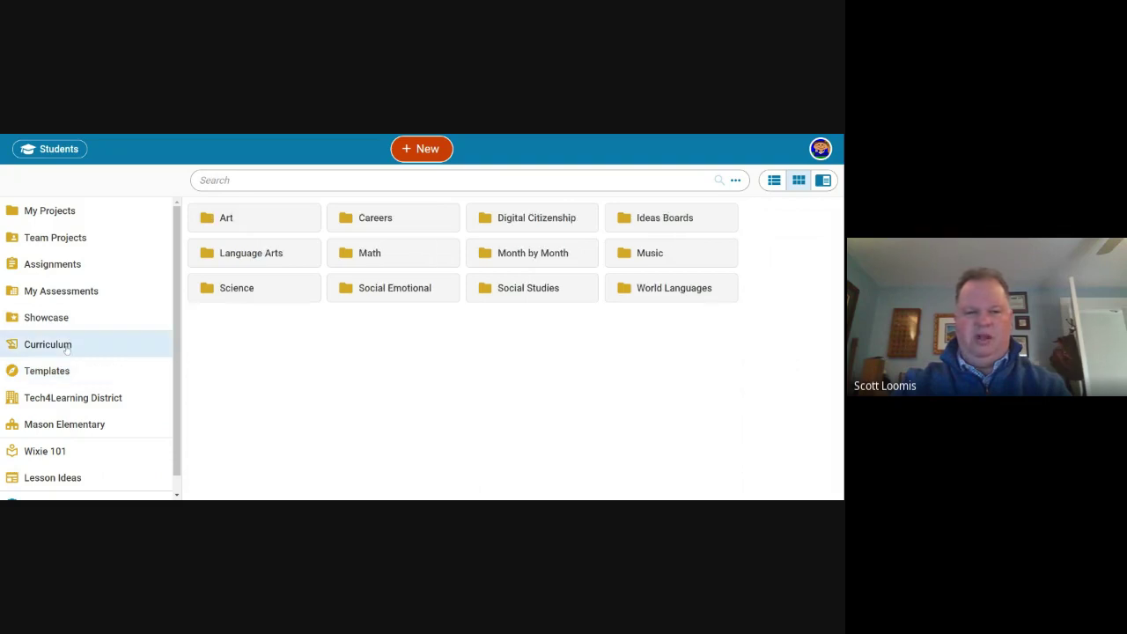
{"action": "left_click", "coordinate": [398, 294]}
{"action": "scroll", "coordinate": [772, 405], "scroll_direction": "down", "scroll_amount": 5}
{"action": "scroll", "coordinate": [780, 407], "scroll_direction": "down", "scroll_amount": 5}
{"action": "scroll", "coordinate": [782, 405], "scroll_direction": "up", "scroll_amount": 8}
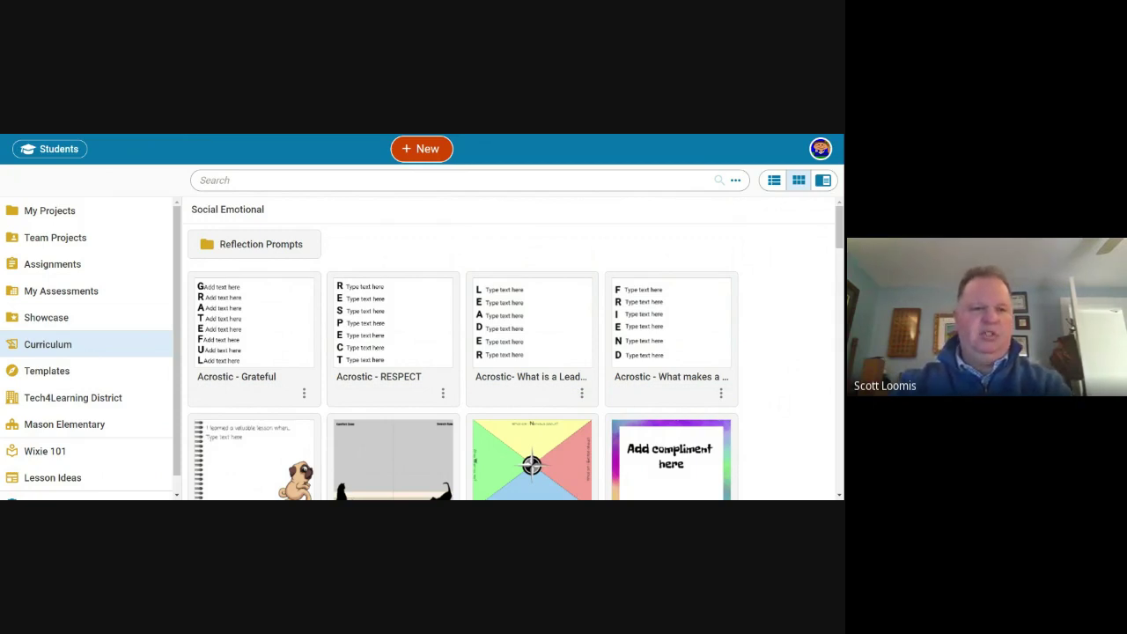
From the account menu, open the Wixie website's Parents page and scroll through its home-use sections.
{"action": "left_click", "coordinate": [817, 152]}
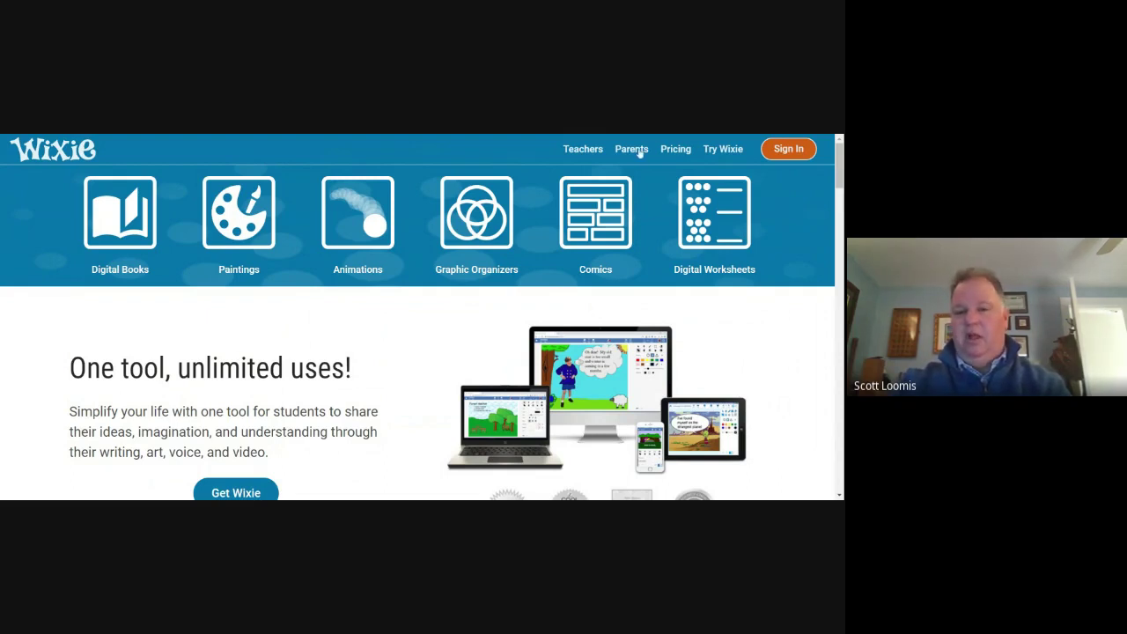
{"action": "left_click", "coordinate": [631, 149]}
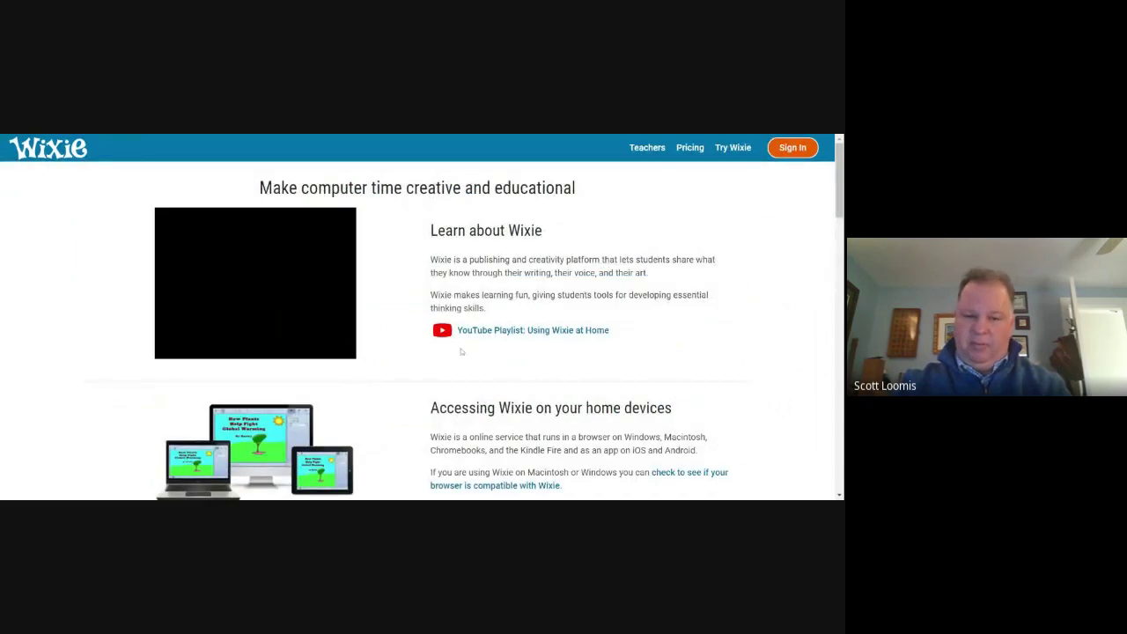
{"action": "scroll", "coordinate": [455, 307], "scroll_direction": "down", "scroll_amount": 3}
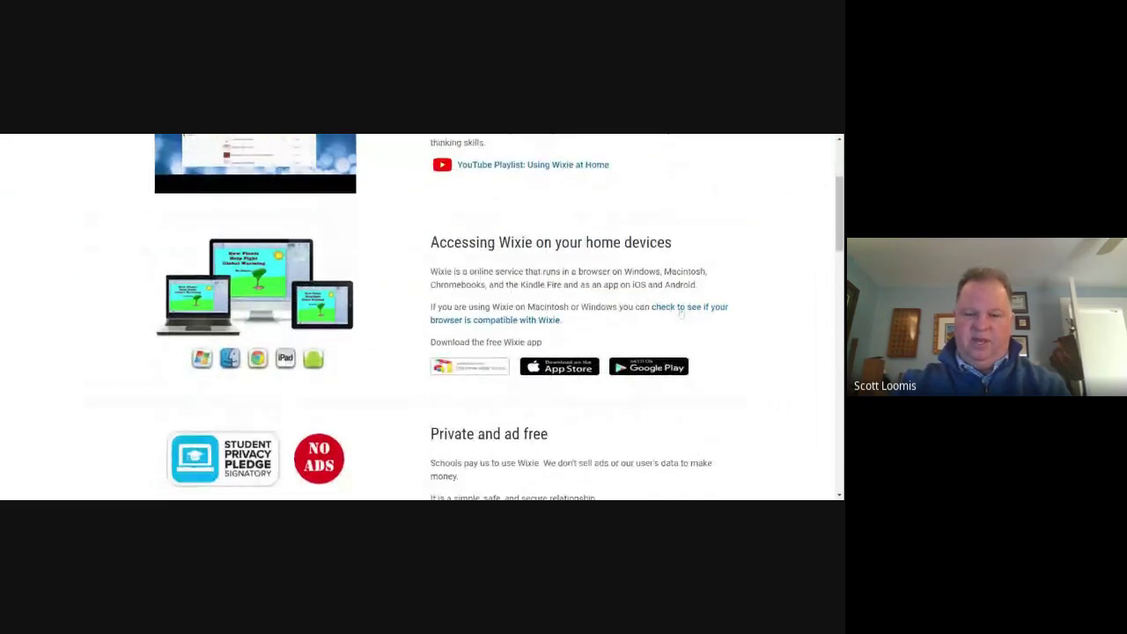
{"action": "scroll", "coordinate": [406, 343], "scroll_direction": "down", "scroll_amount": 3}
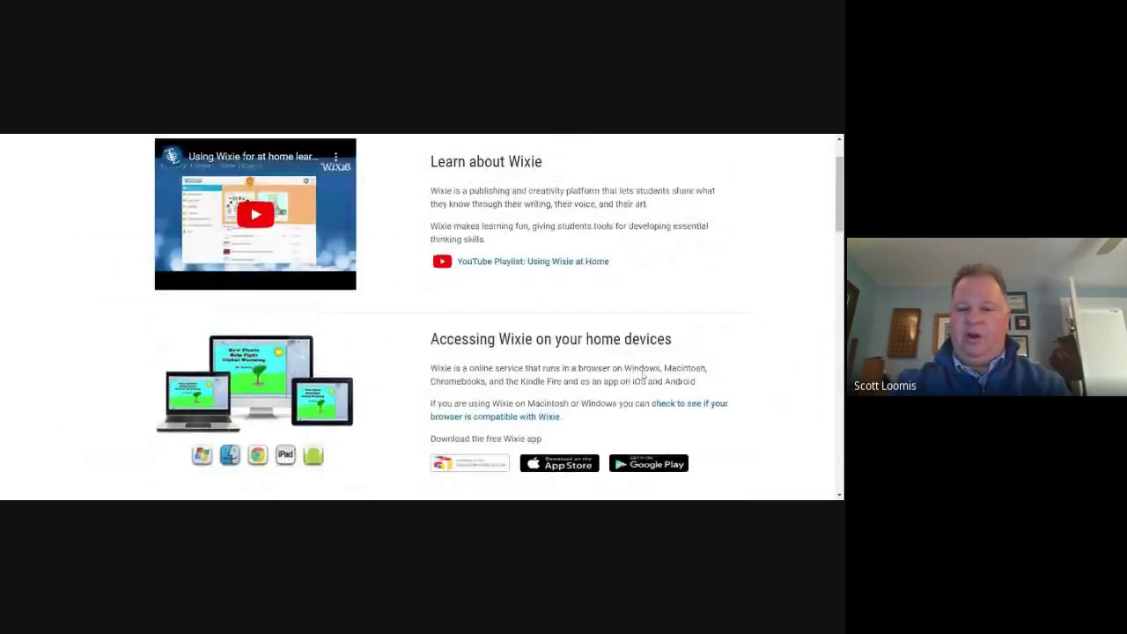
{"action": "scroll", "coordinate": [643, 376], "scroll_direction": "up", "scroll_amount": 10}
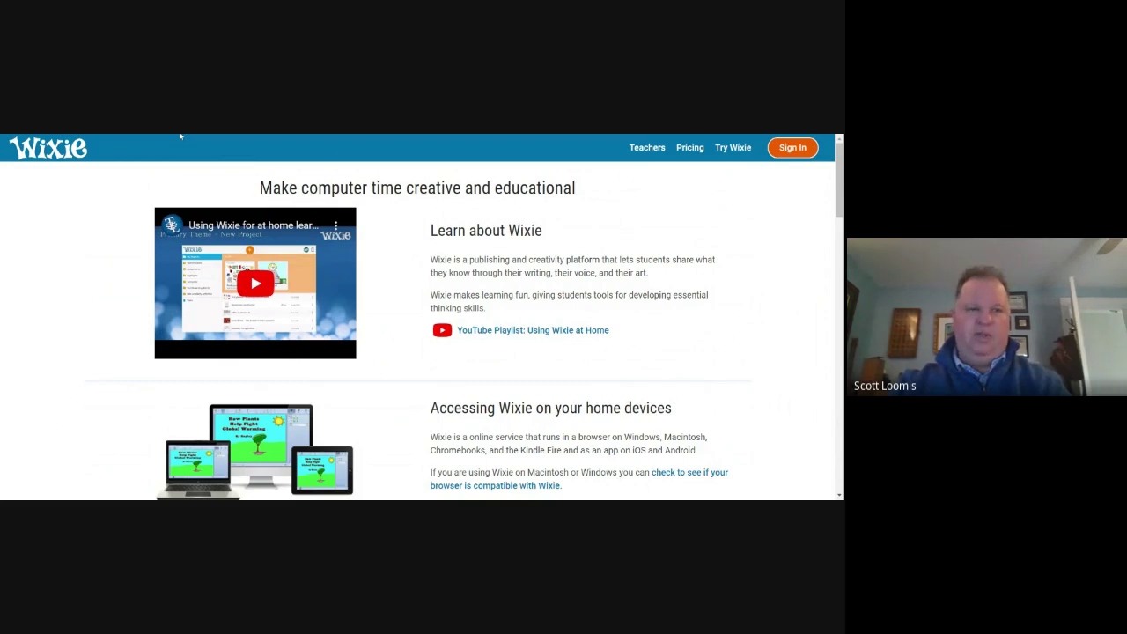
{"action": "scroll", "coordinate": [745, 360], "scroll_direction": "down", "scroll_amount": 3}
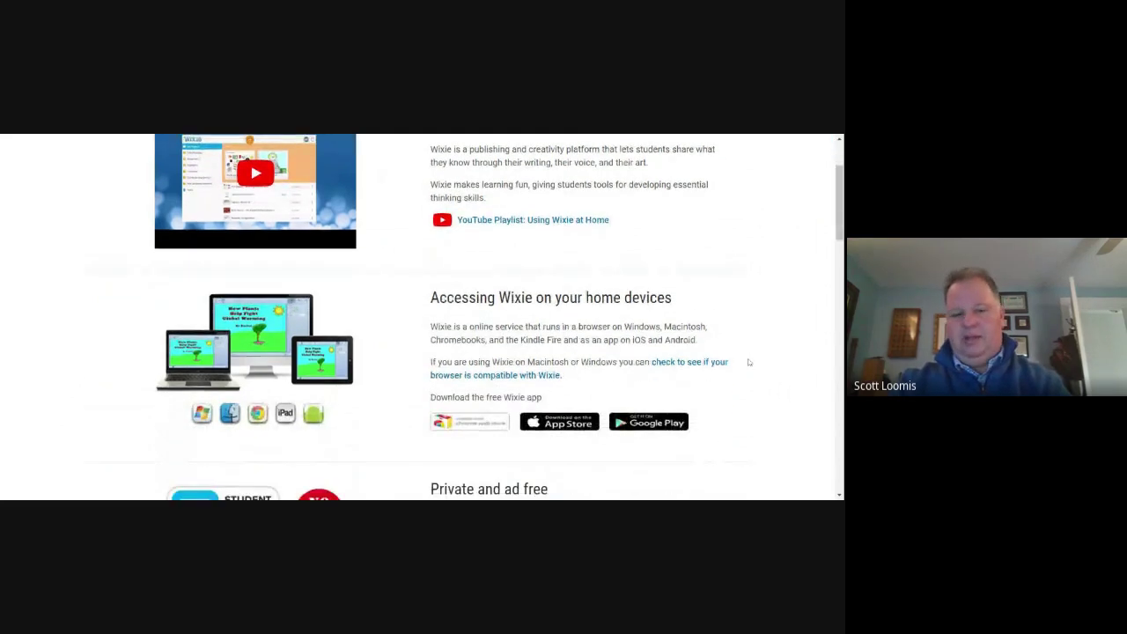
{"action": "scroll", "coordinate": [749, 362], "scroll_direction": "down", "scroll_amount": 7}
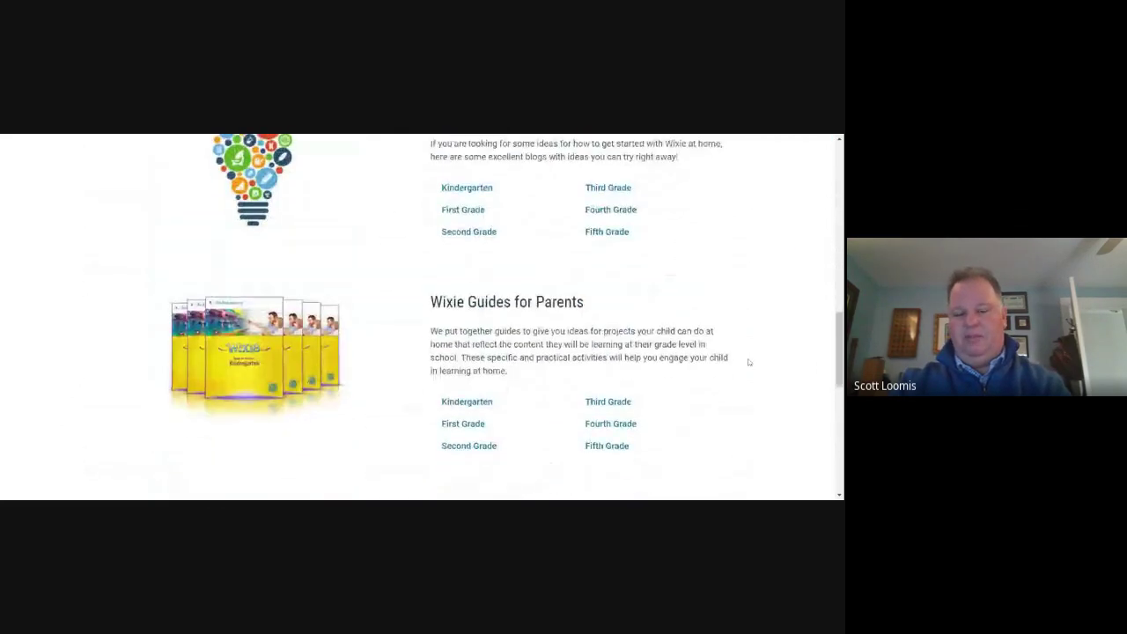
{"action": "scroll", "coordinate": [748, 362], "scroll_direction": "up", "scroll_amount": 8}
{"action": "scroll", "coordinate": [749, 362], "scroll_direction": "up", "scroll_amount": 3}
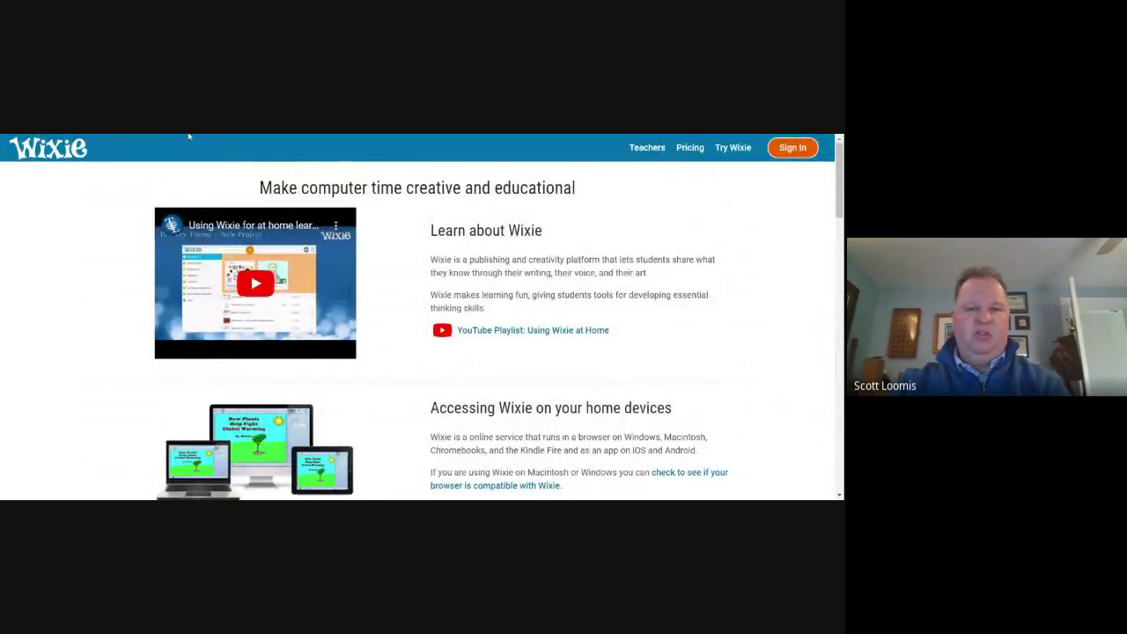
Follow 'Explore Wixie projects across the curriculum' from the Teachers page to the Language Arts ideas.
{"action": "left_click", "coordinate": [646, 148]}
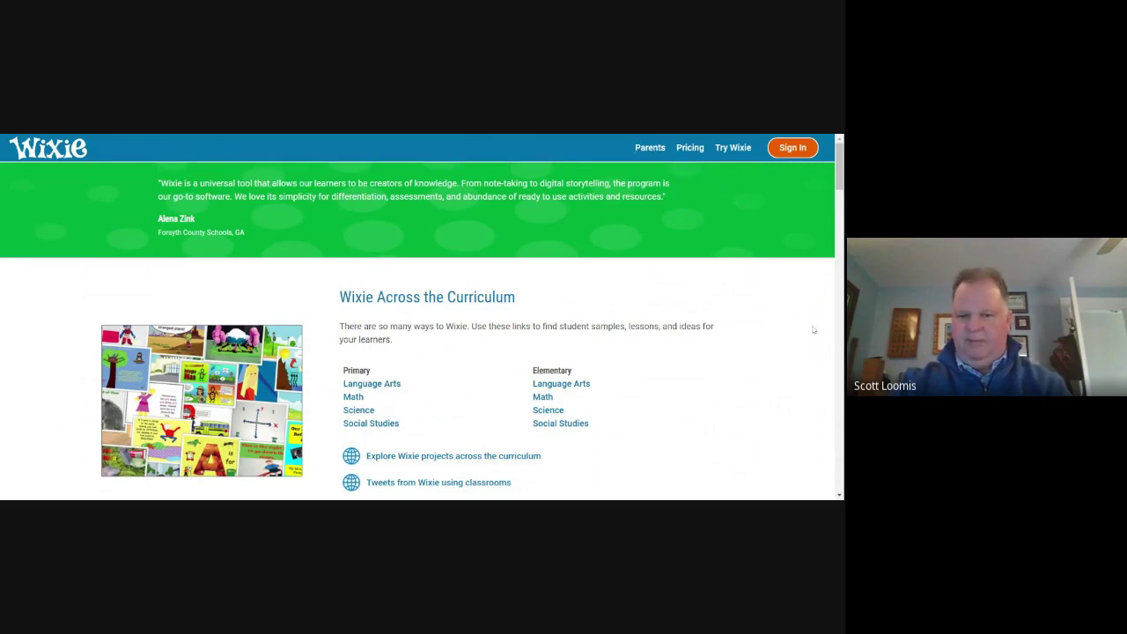
{"action": "scroll", "coordinate": [812, 330], "scroll_direction": "down", "scroll_amount": 2}
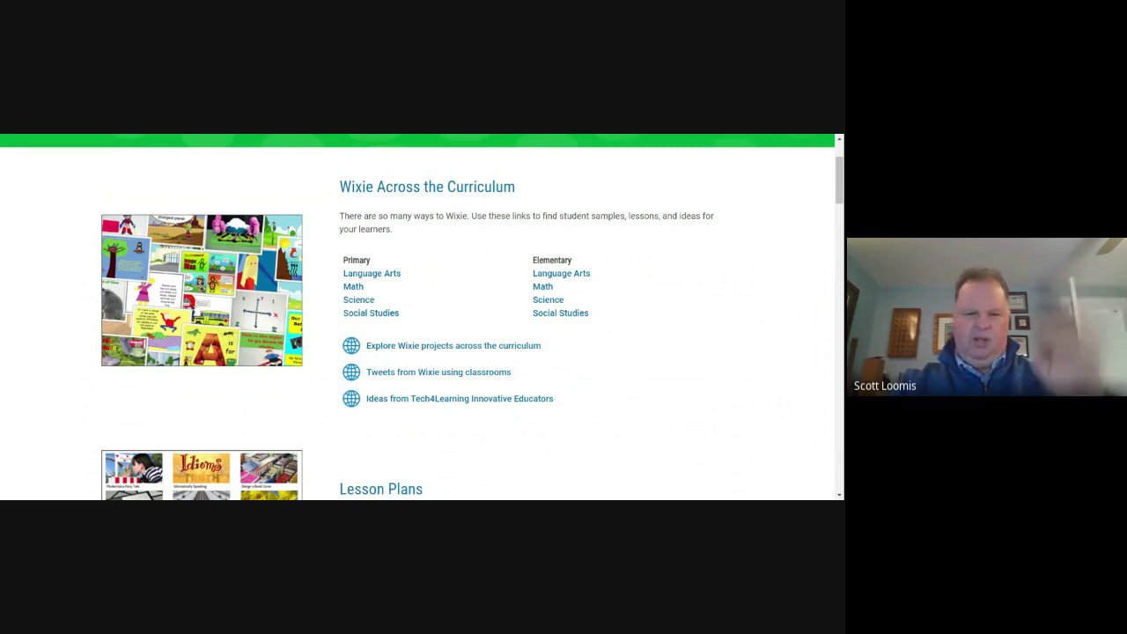
{"action": "left_click", "coordinate": [412, 350]}
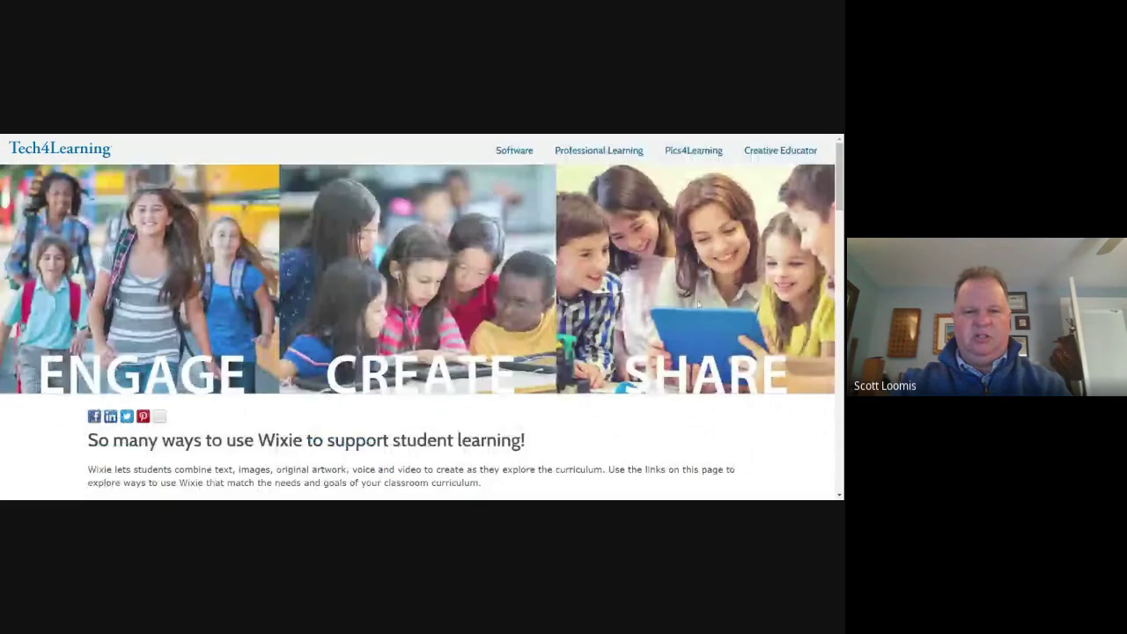
{"action": "scroll", "coordinate": [697, 305], "scroll_direction": "down", "scroll_amount": 5}
{"action": "scroll", "coordinate": [696, 304], "scroll_direction": "down", "scroll_amount": 8}
{"action": "scroll", "coordinate": [696, 305], "scroll_direction": "down", "scroll_amount": 3}
{"action": "scroll", "coordinate": [678, 334], "scroll_direction": "up", "scroll_amount": 12}
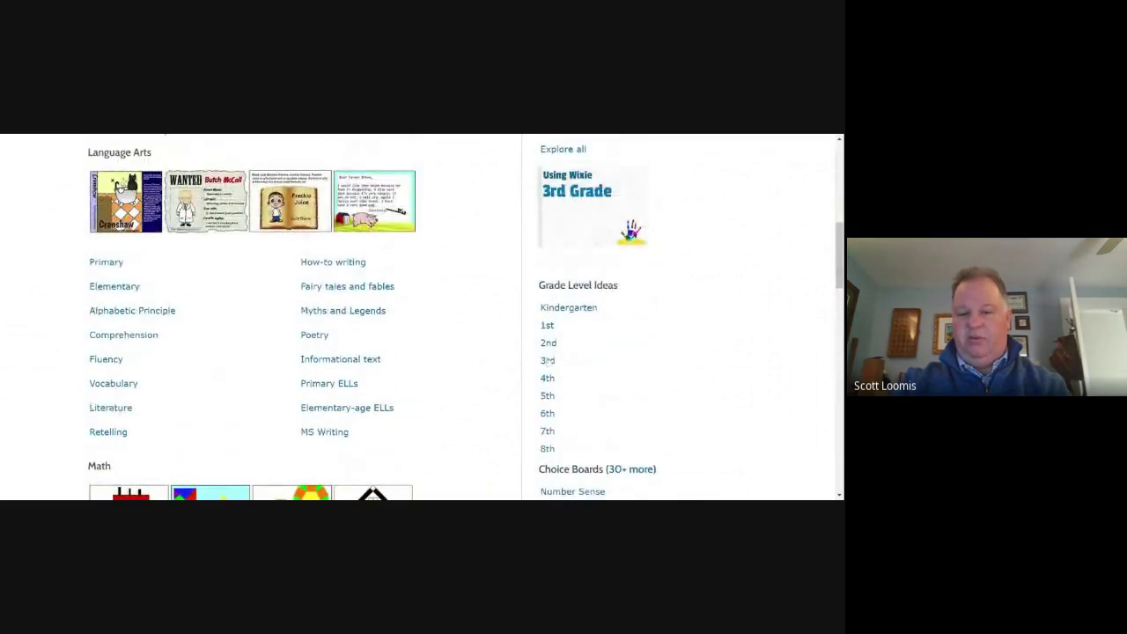
{"action": "left_click", "coordinate": [548, 362]}
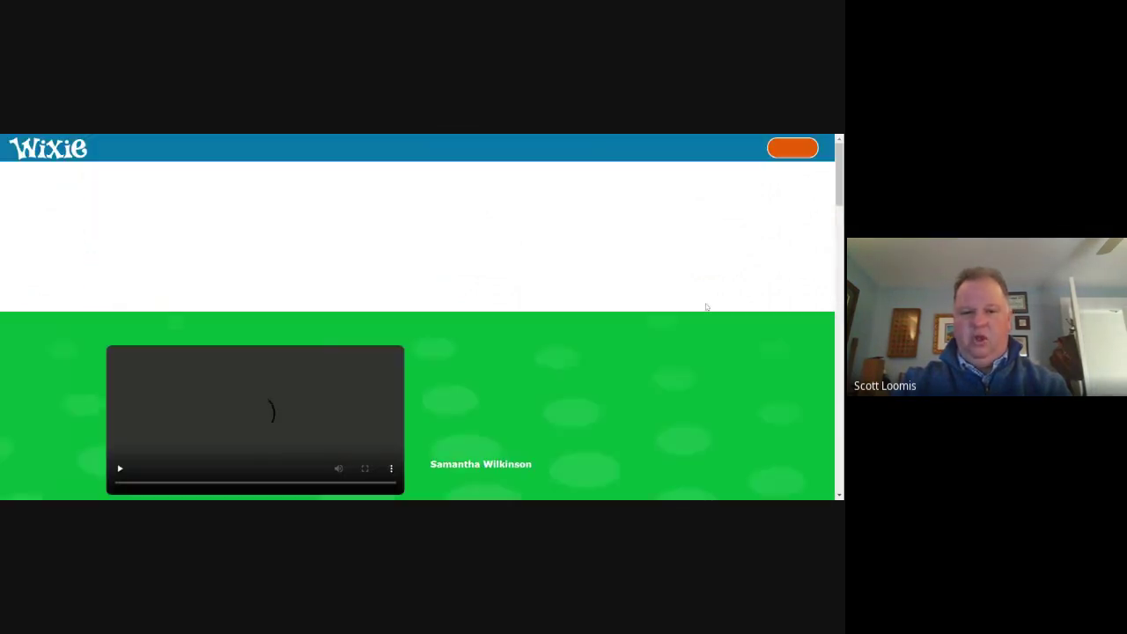
{"action": "scroll", "coordinate": [482, 288], "scroll_direction": "down", "scroll_amount": 3}
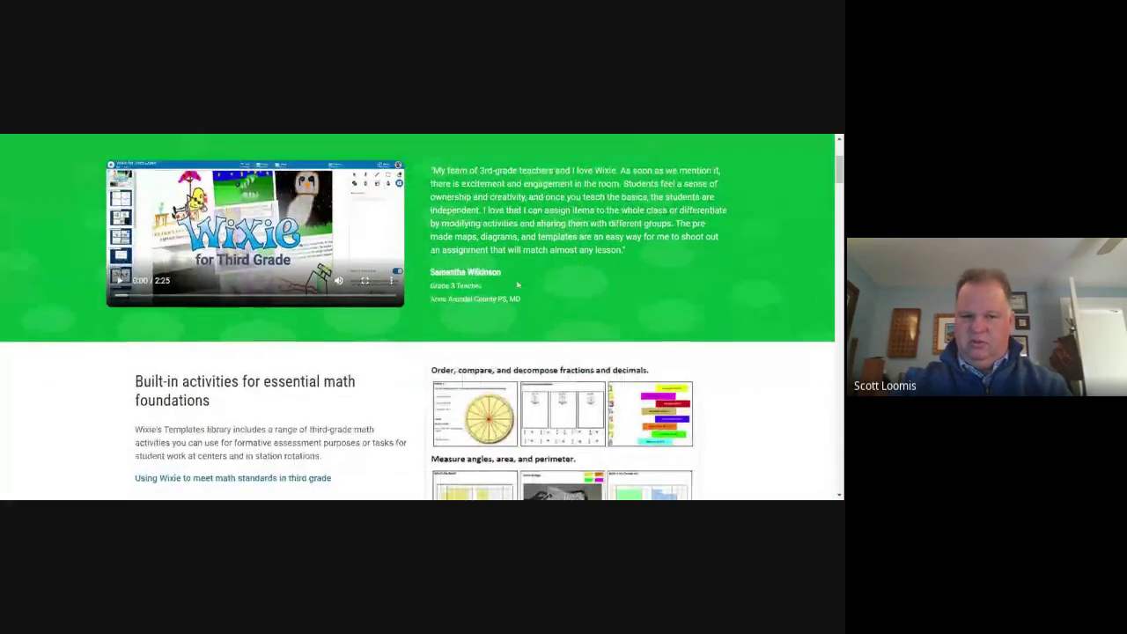
{"action": "scroll", "coordinate": [538, 285], "scroll_direction": "down", "scroll_amount": 1}
{"action": "scroll", "coordinate": [592, 284], "scroll_direction": "down", "scroll_amount": 5}
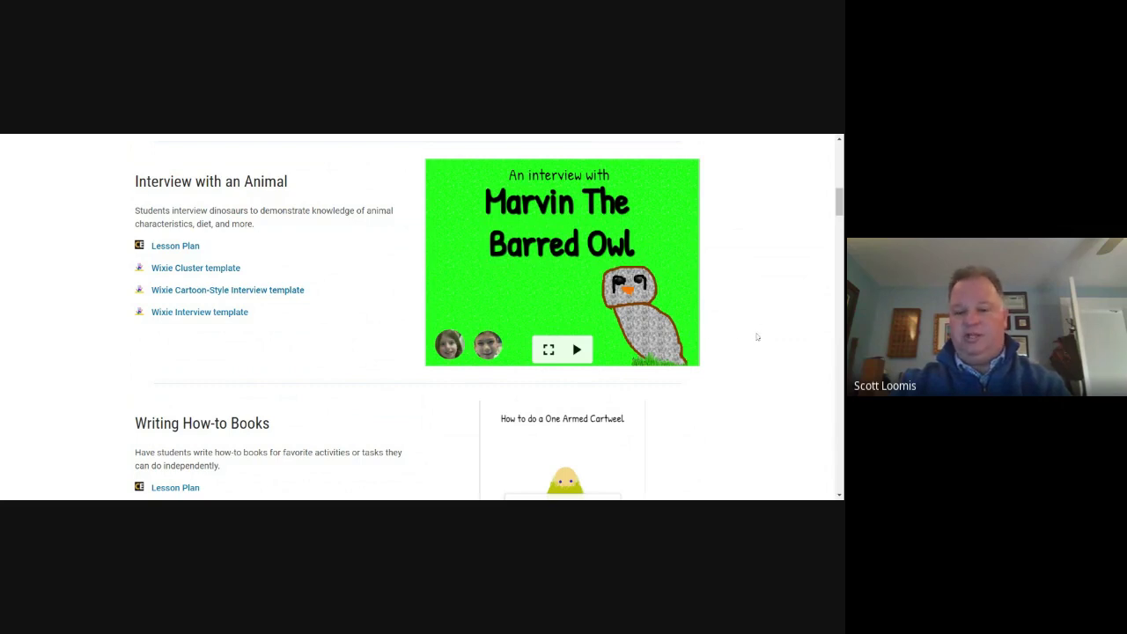
{"action": "scroll", "coordinate": [758, 338], "scroll_direction": "down", "scroll_amount": 2}
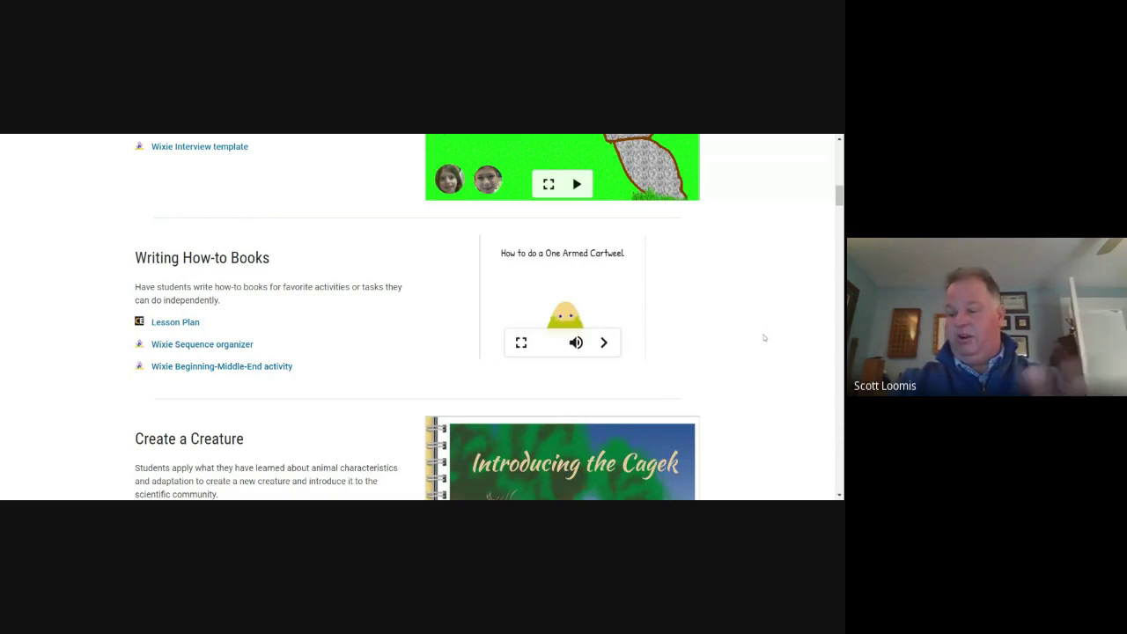
{"action": "scroll", "coordinate": [765, 340], "scroll_direction": "down", "scroll_amount": 9}
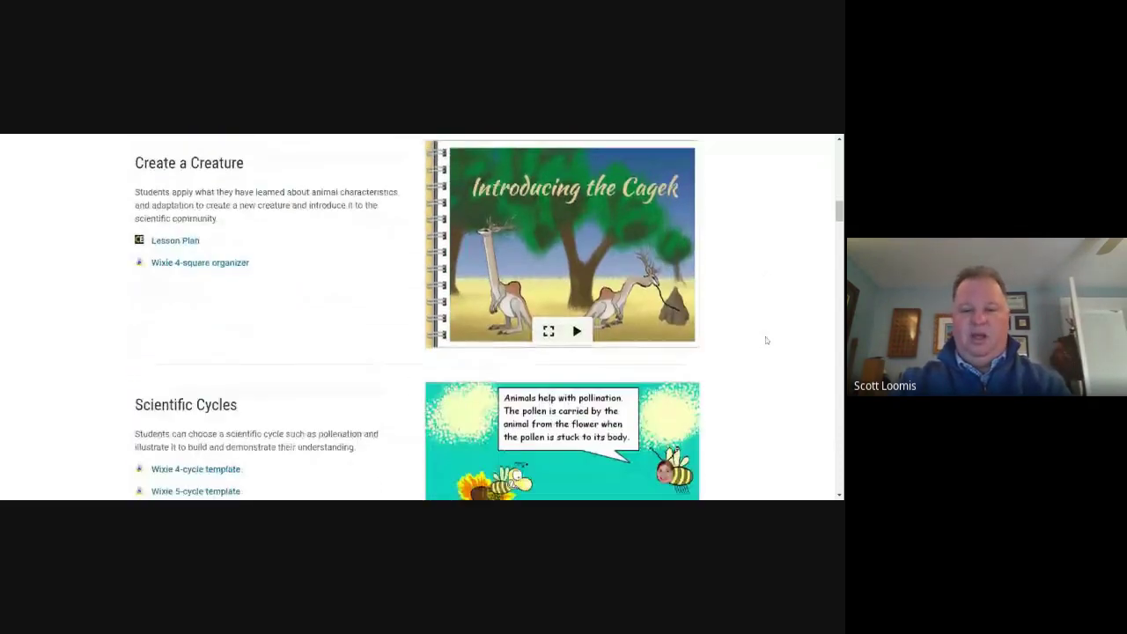
{"action": "scroll", "coordinate": [770, 339], "scroll_direction": "down", "scroll_amount": 8}
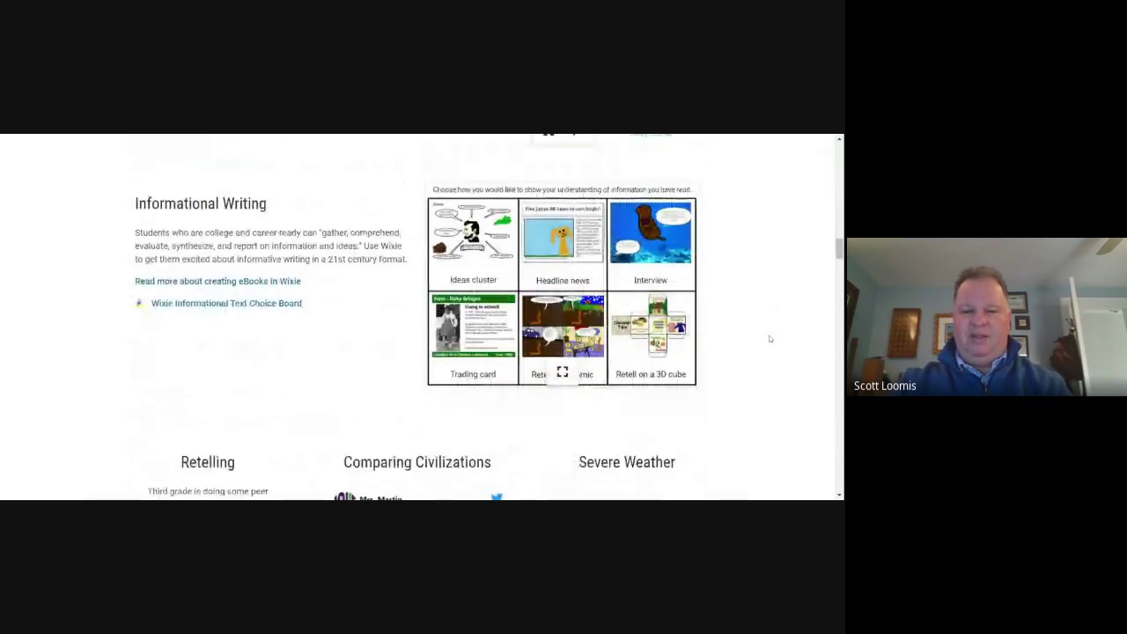
{"action": "scroll", "coordinate": [770, 340], "scroll_direction": "down", "scroll_amount": 8}
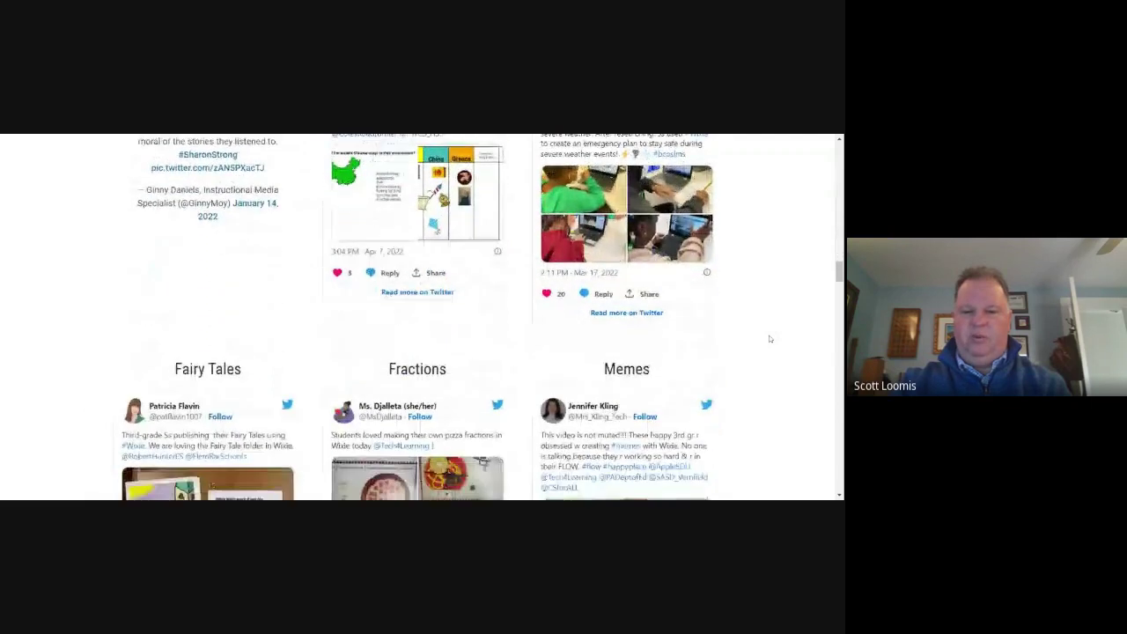
{"action": "scroll", "coordinate": [770, 340], "scroll_direction": "down", "scroll_amount": 8}
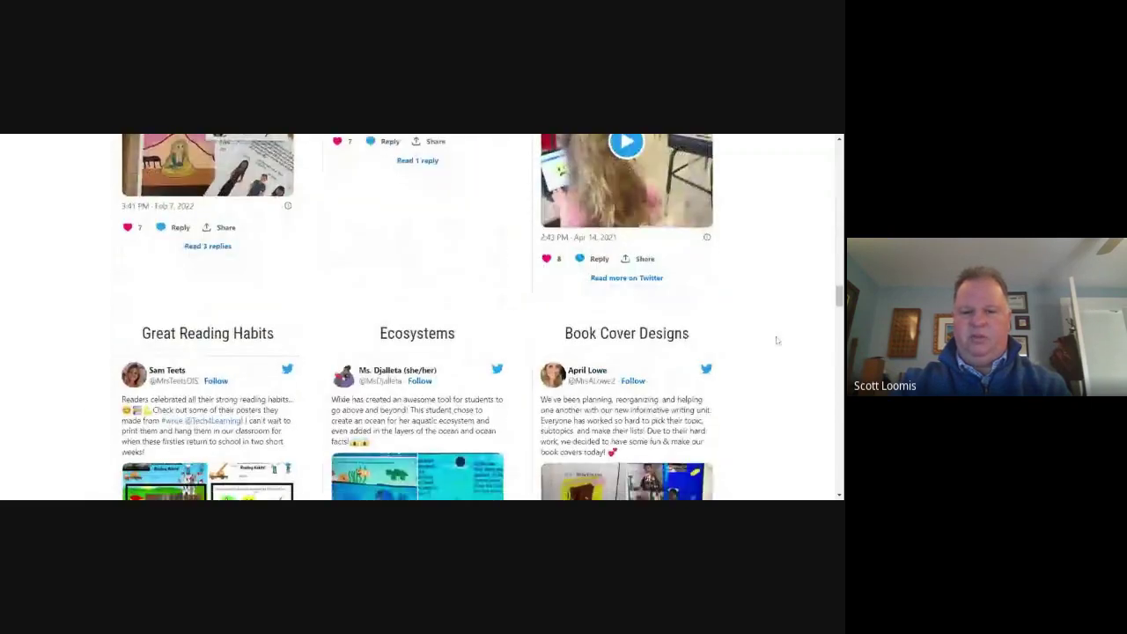
{"action": "scroll", "coordinate": [777, 340], "scroll_direction": "down", "scroll_amount": 3}
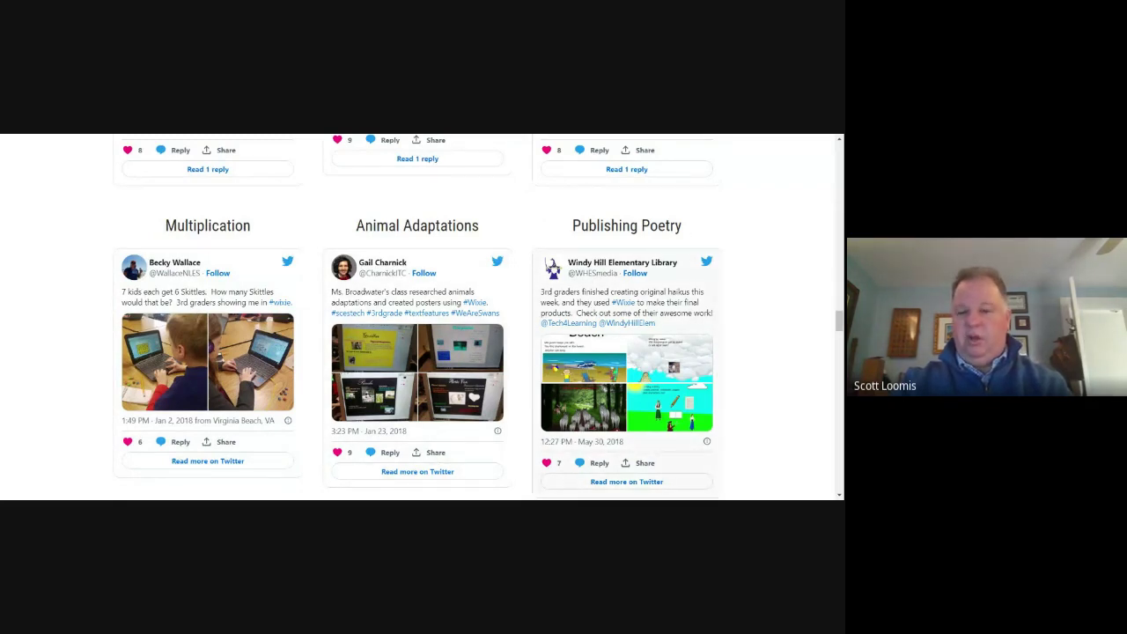
{"action": "scroll", "coordinate": [784, 328], "scroll_direction": "down", "scroll_amount": 2}
{"action": "scroll", "coordinate": [800, 332], "scroll_direction": "down", "scroll_amount": 2}
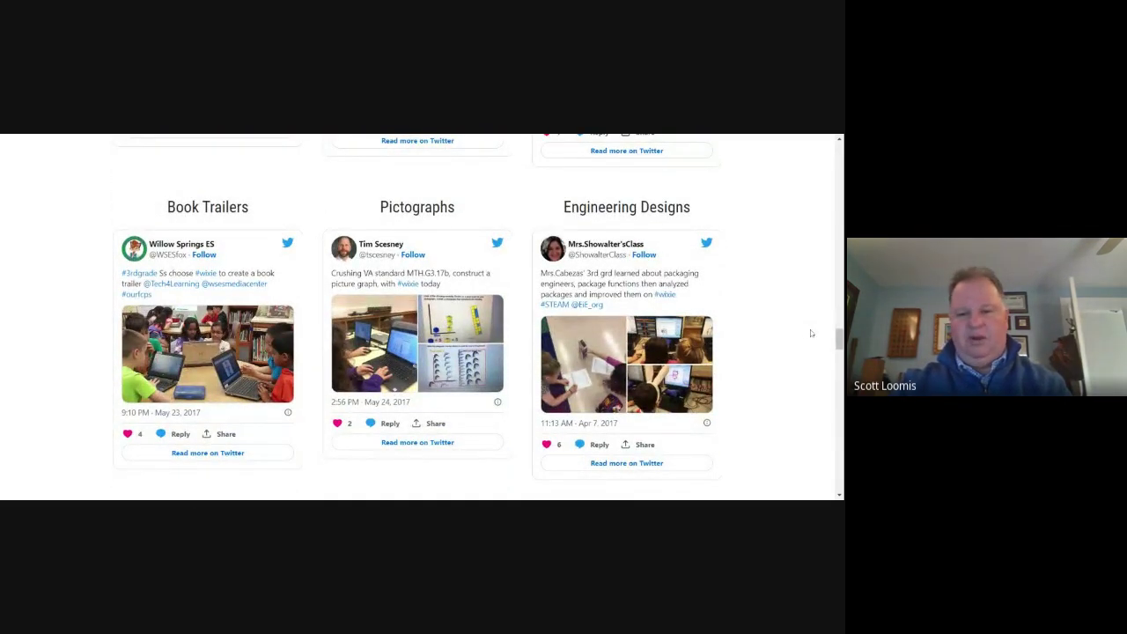
{"action": "scroll", "coordinate": [811, 333], "scroll_direction": "down", "scroll_amount": 1}
{"action": "scroll", "coordinate": [811, 333], "scroll_direction": "up", "scroll_amount": 4}
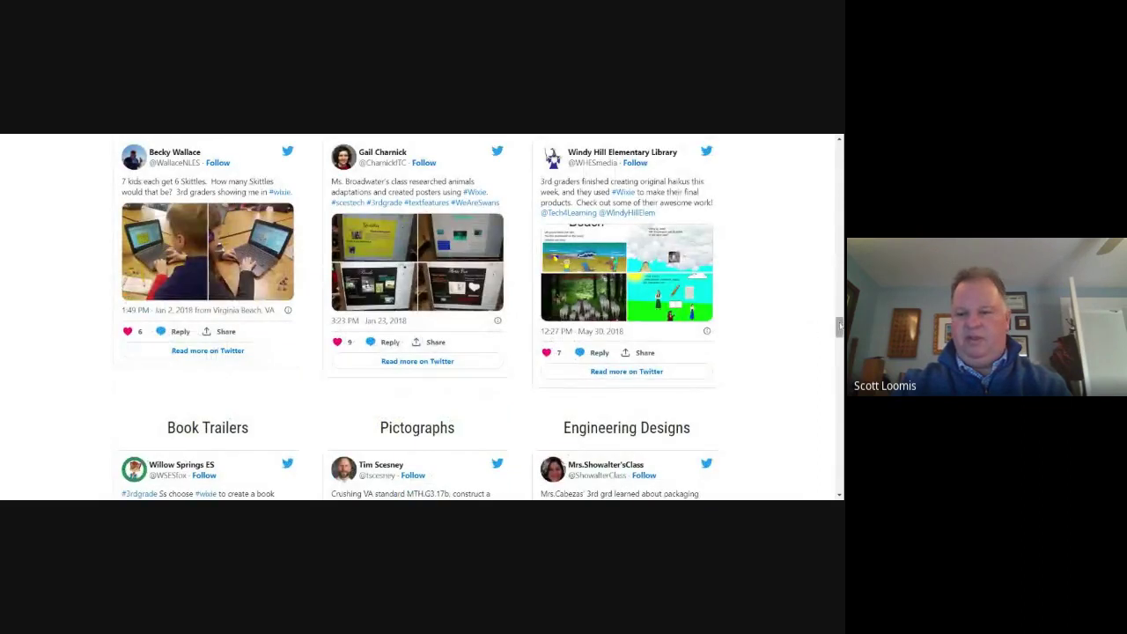
{"action": "left_click_drag", "start_coordinate": [840, 327], "coordinate": [840, 145]}
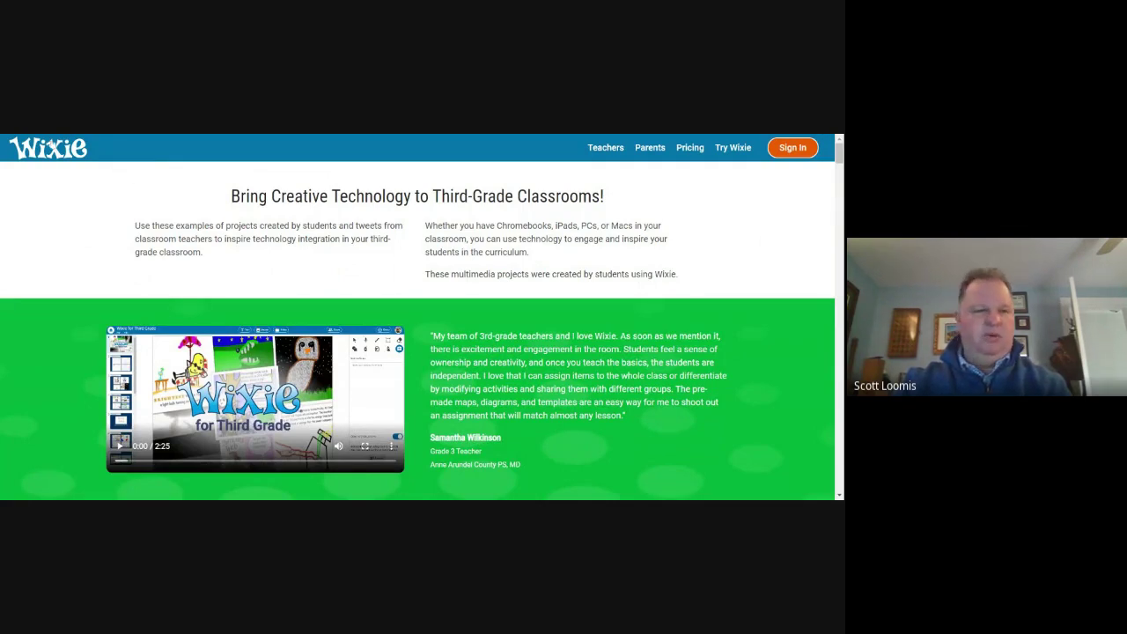
Open Music under Electives and scroll through the Play Music templates and music tweets.
{"action": "scroll", "coordinate": [640, 368], "scroll_direction": "down", "scroll_amount": 15}
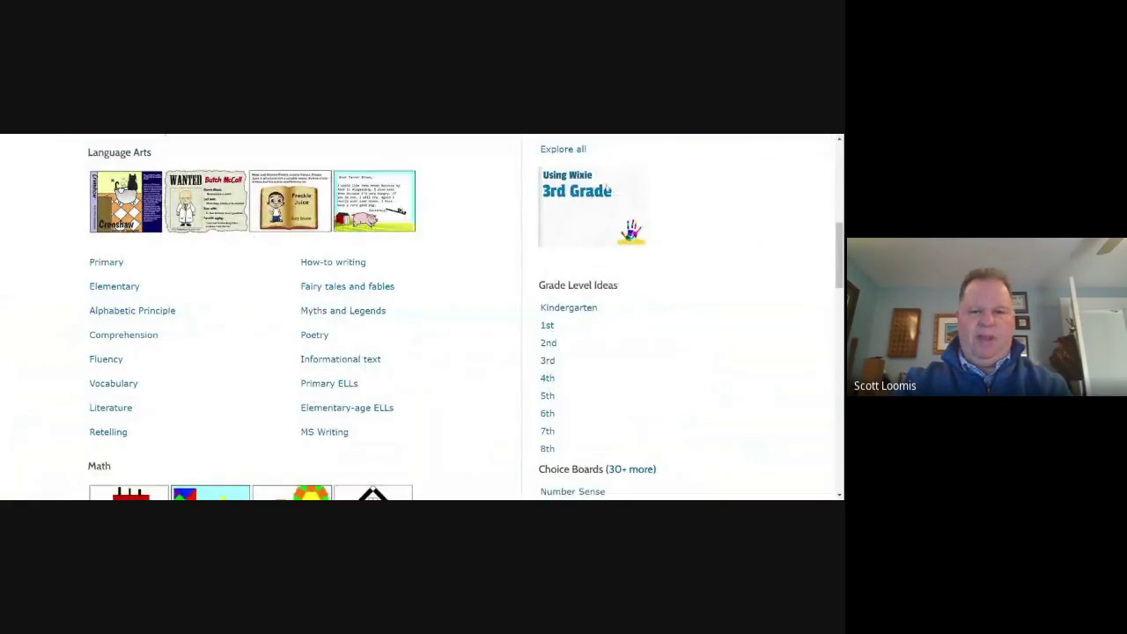
{"action": "scroll", "coordinate": [640, 368], "scroll_direction": "down", "scroll_amount": 2}
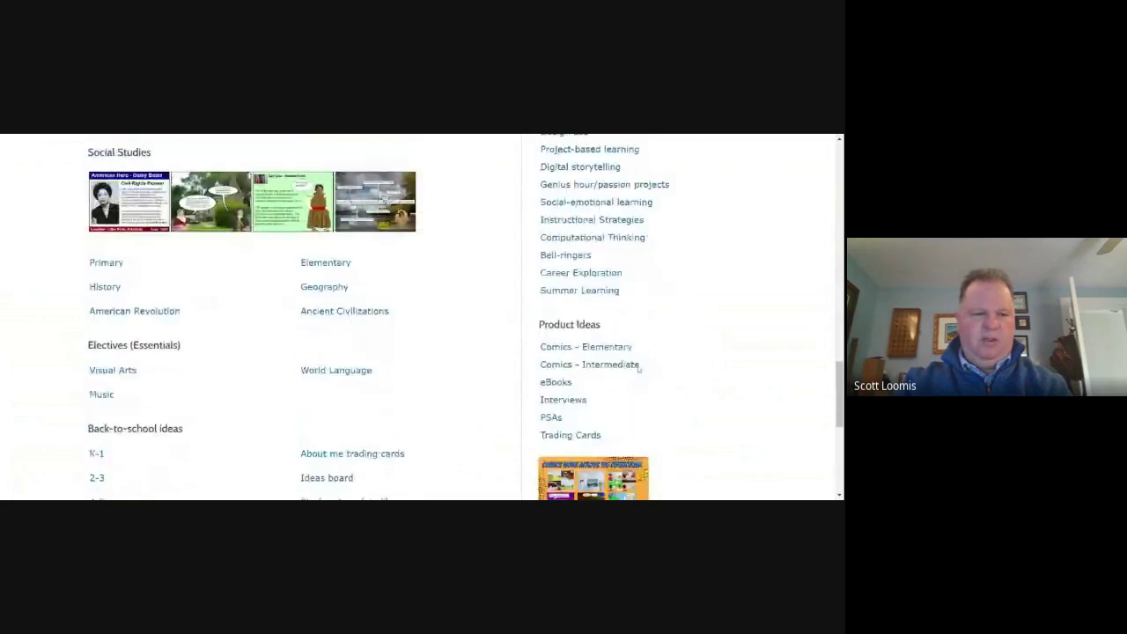
{"action": "left_click", "coordinate": [103, 397]}
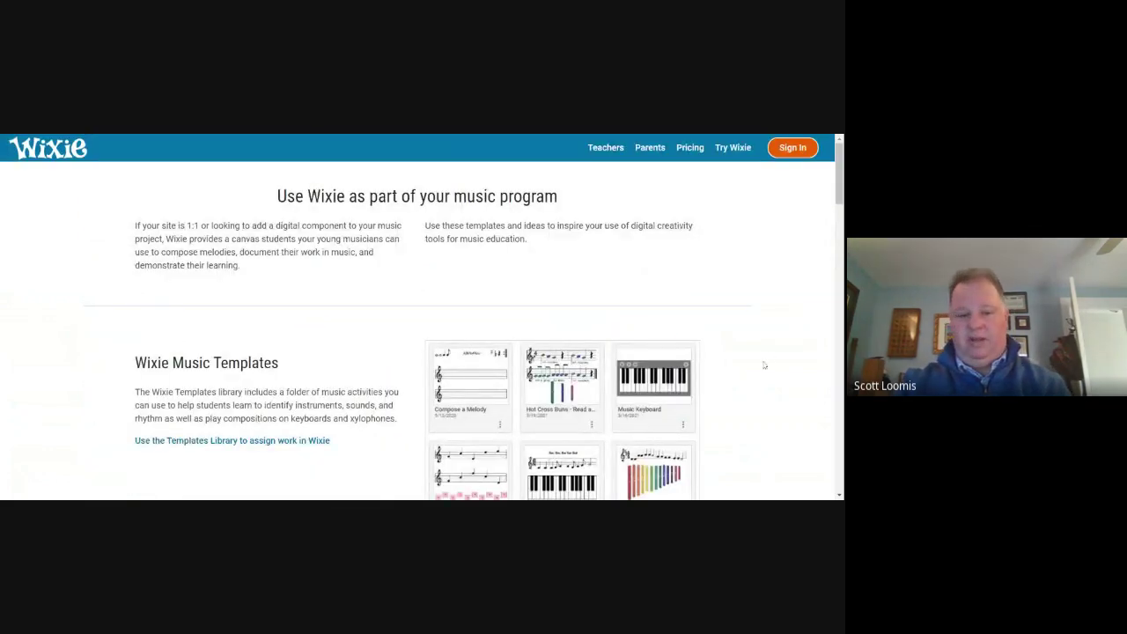
{"action": "scroll", "coordinate": [758, 345], "scroll_direction": "down", "scroll_amount": 2}
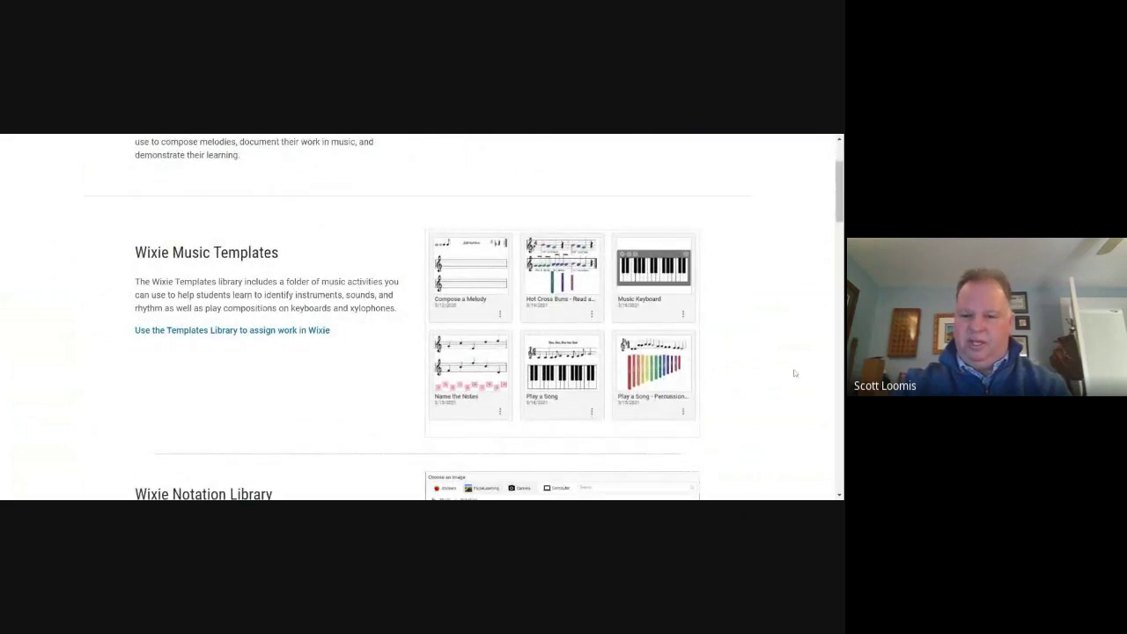
{"action": "scroll", "coordinate": [730, 320], "scroll_direction": "down", "scroll_amount": 3}
{"action": "scroll", "coordinate": [730, 320], "scroll_direction": "down", "scroll_amount": 3}
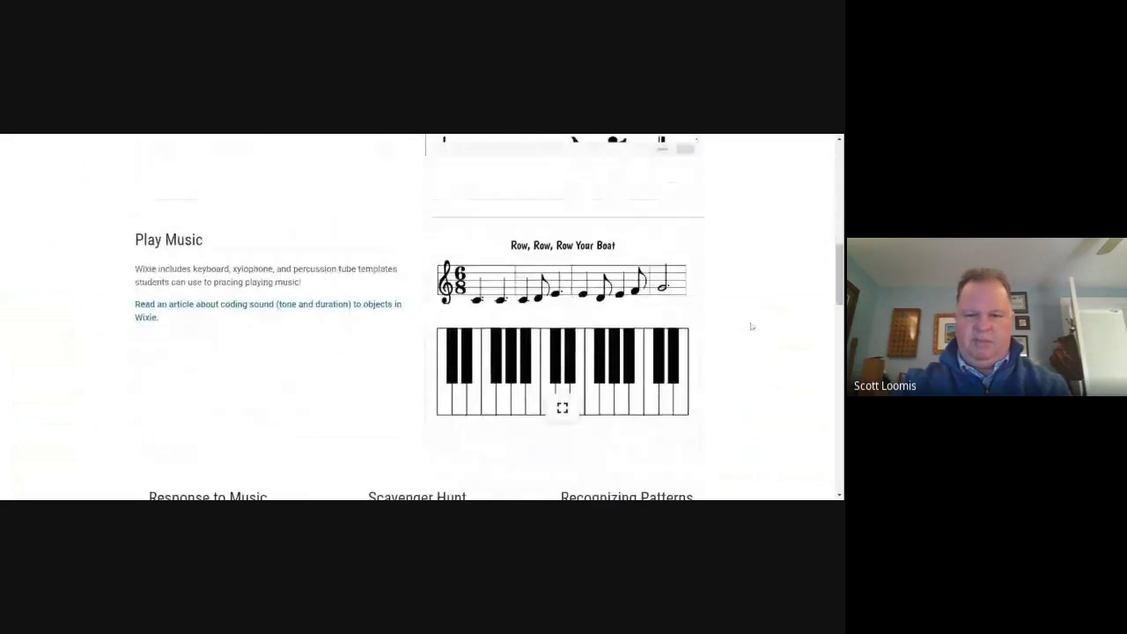
{"action": "scroll", "coordinate": [718, 337], "scroll_direction": "down", "scroll_amount": 3}
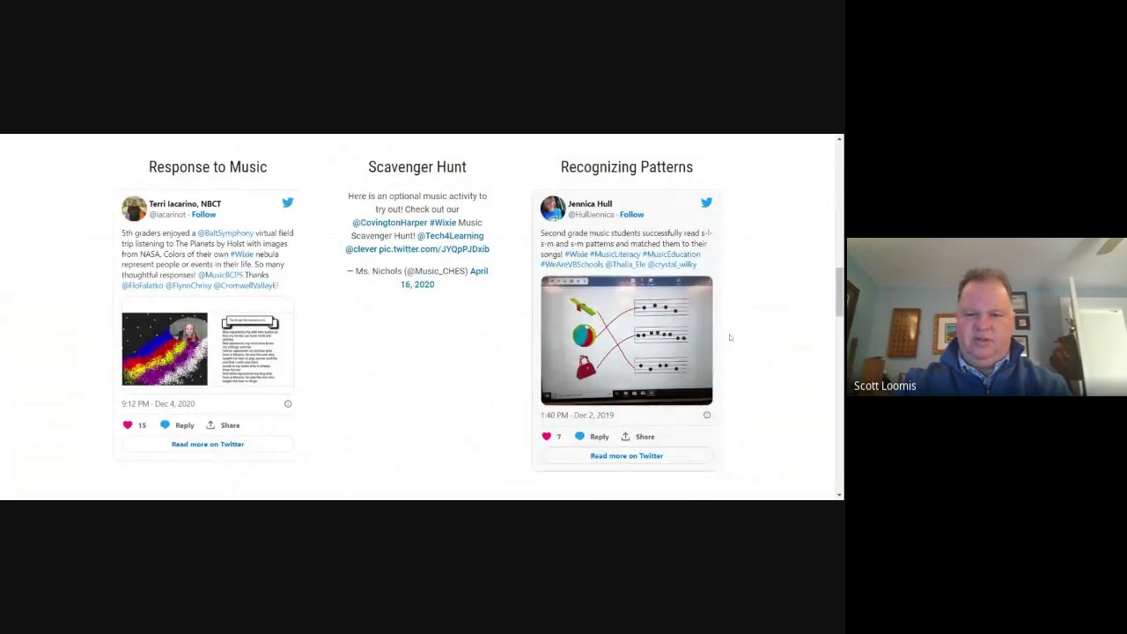
{"action": "scroll", "coordinate": [746, 338], "scroll_direction": "down", "scroll_amount": 3}
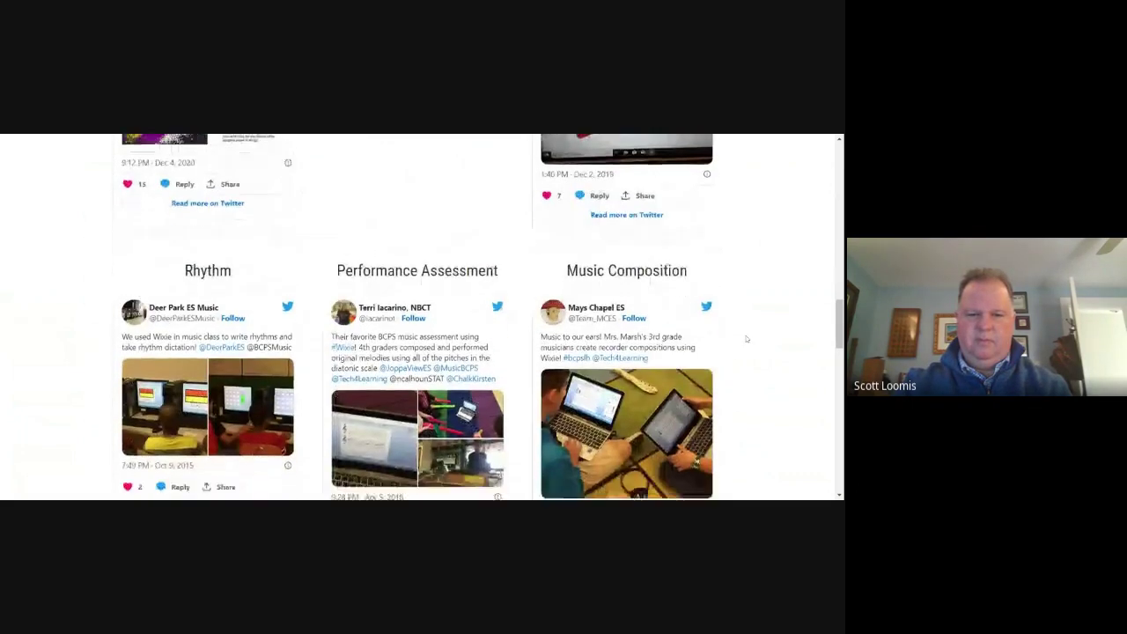
{"action": "scroll", "coordinate": [747, 338], "scroll_direction": "down", "scroll_amount": 4}
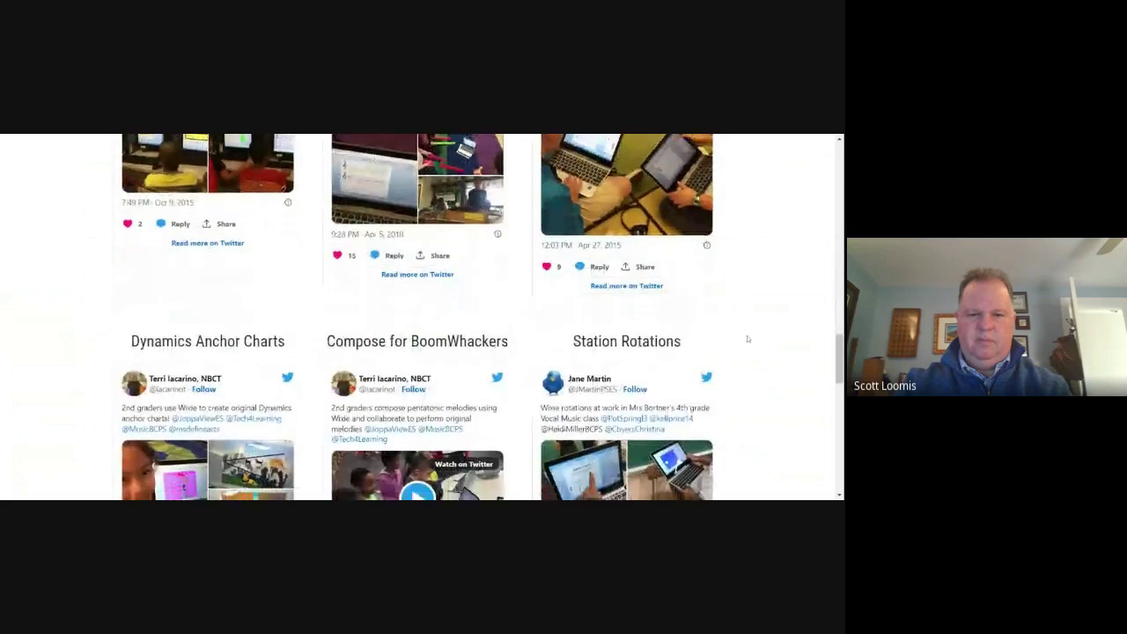
{"action": "scroll", "coordinate": [747, 338], "scroll_direction": "down", "scroll_amount": 4}
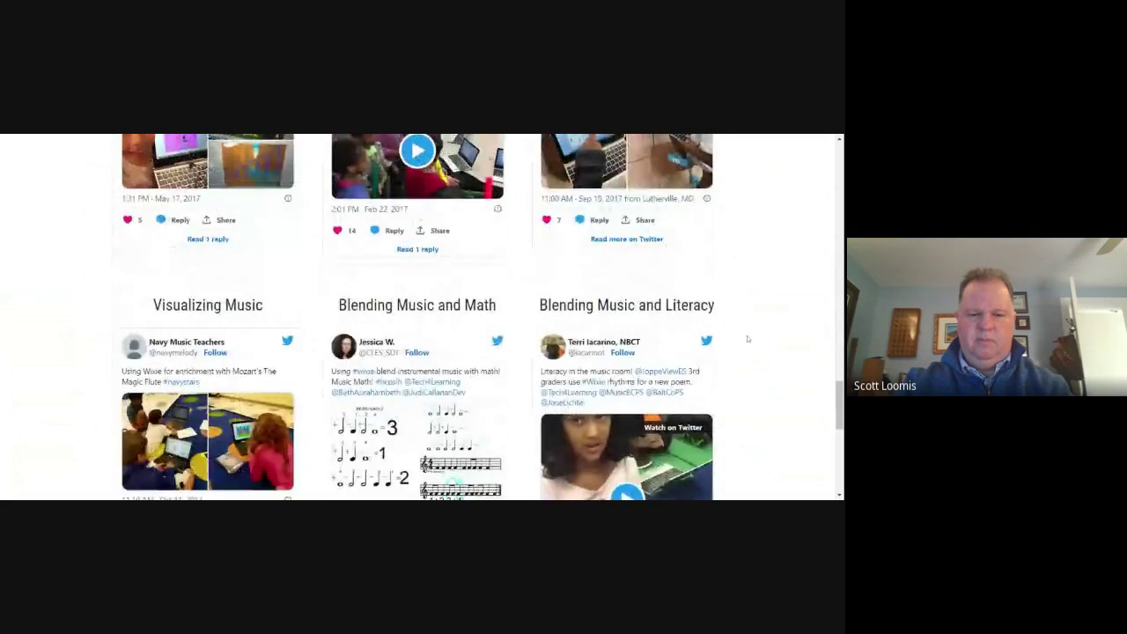
{"action": "scroll", "coordinate": [747, 338], "scroll_direction": "up", "scroll_amount": 6}
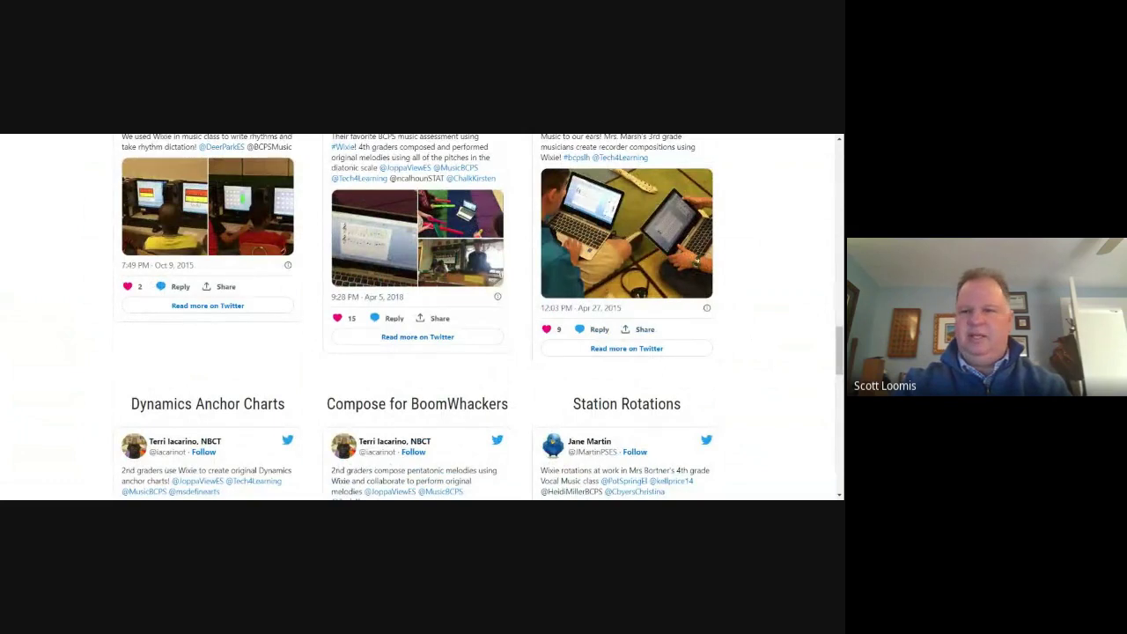
Sign in with the saved credentials and open the contact info project from My Projects.
{"action": "left_click", "coordinate": [794, 146]}
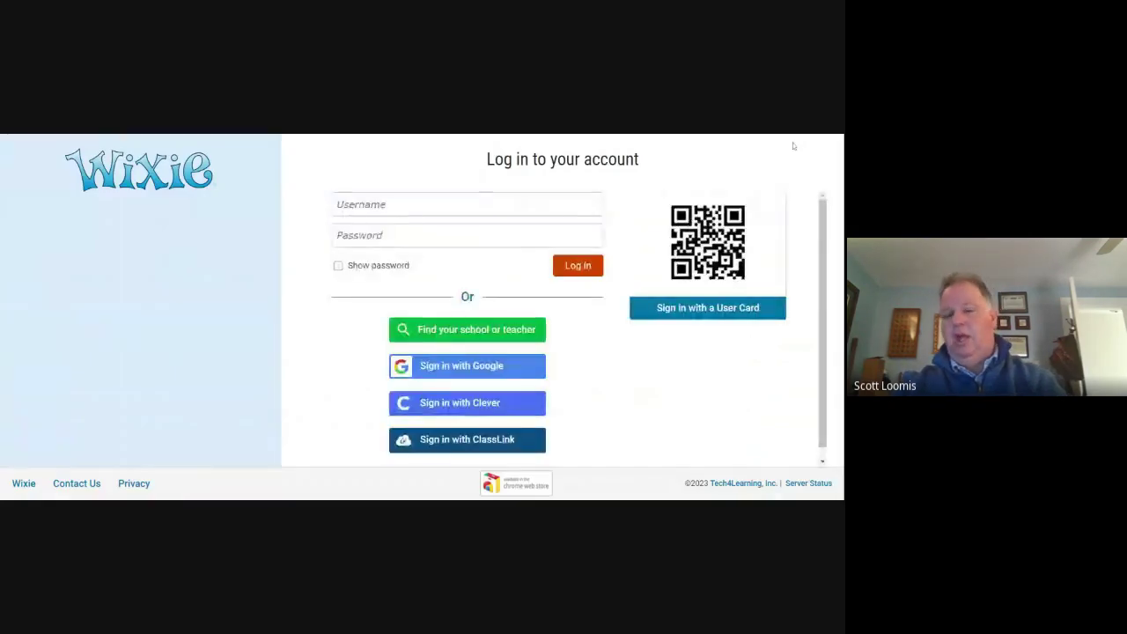
{"action": "left_click", "coordinate": [586, 265]}
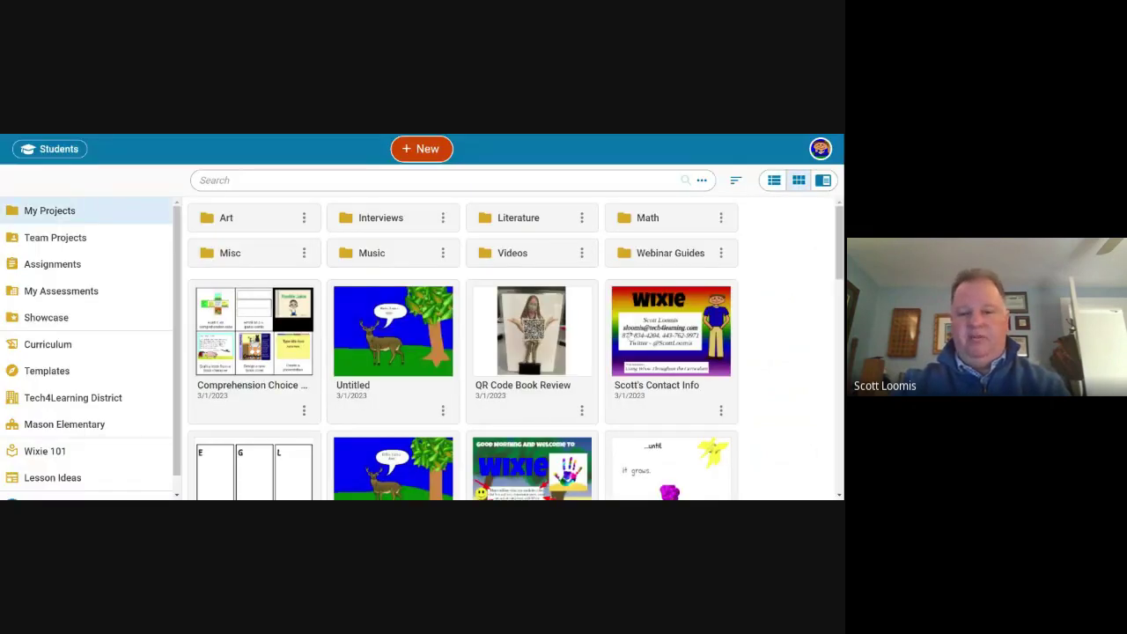
{"action": "left_click", "coordinate": [687, 319]}
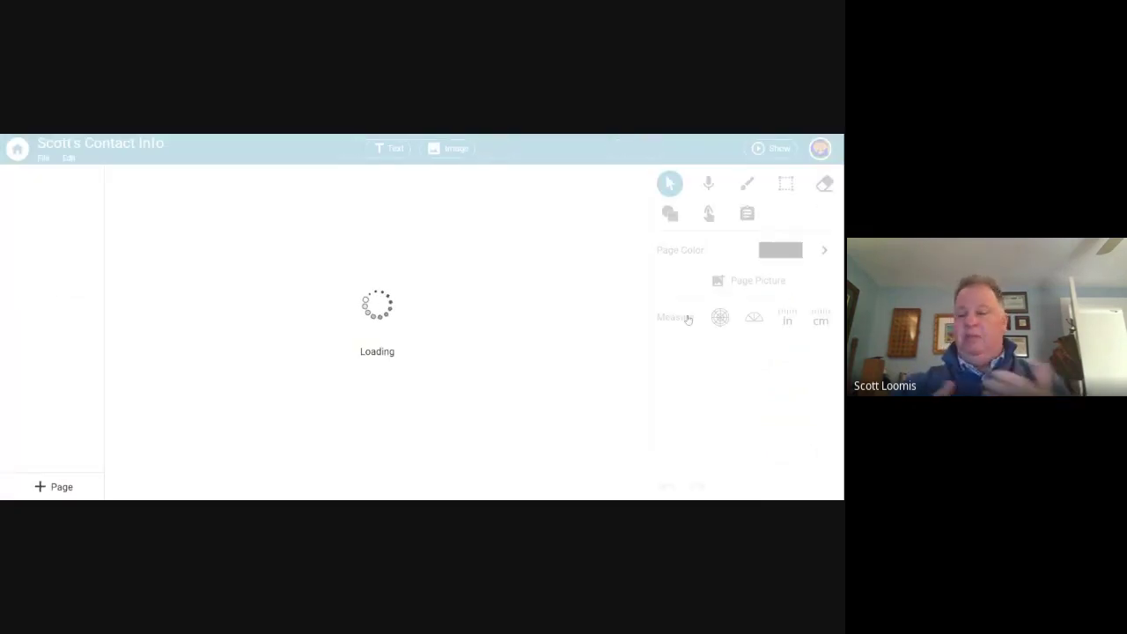